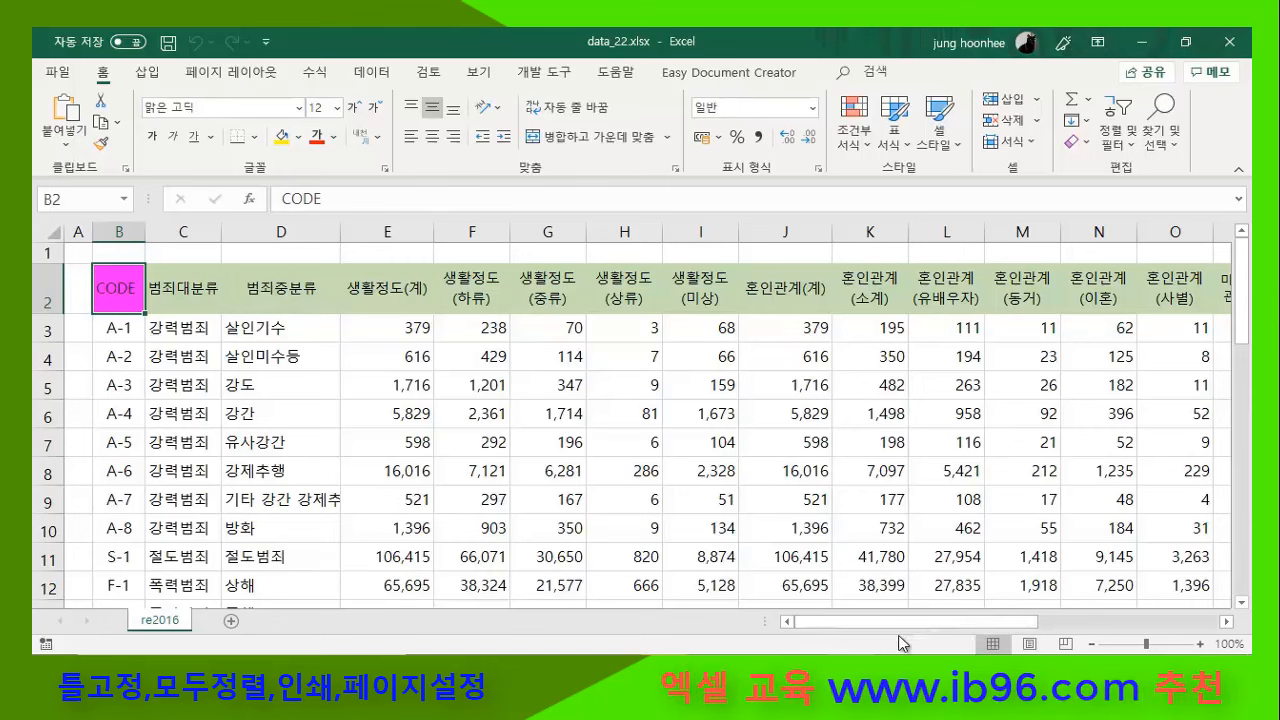
- Examine the crime table's columns across its full width, from CODE to 미상, including the A-7 row
{"action": "left_click_drag", "start_coordinate": [887, 622], "coordinate": [1073, 621]}
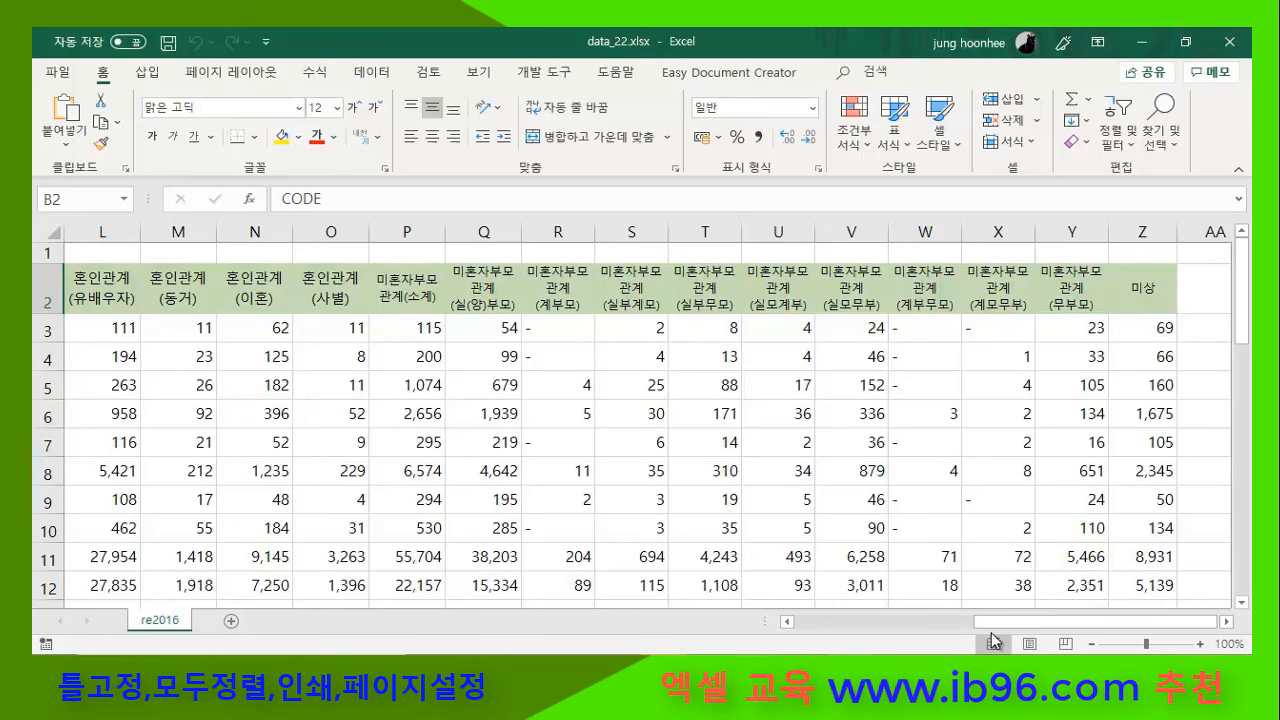
{"action": "left_click_drag", "start_coordinate": [1053, 620], "coordinate": [858, 628]}
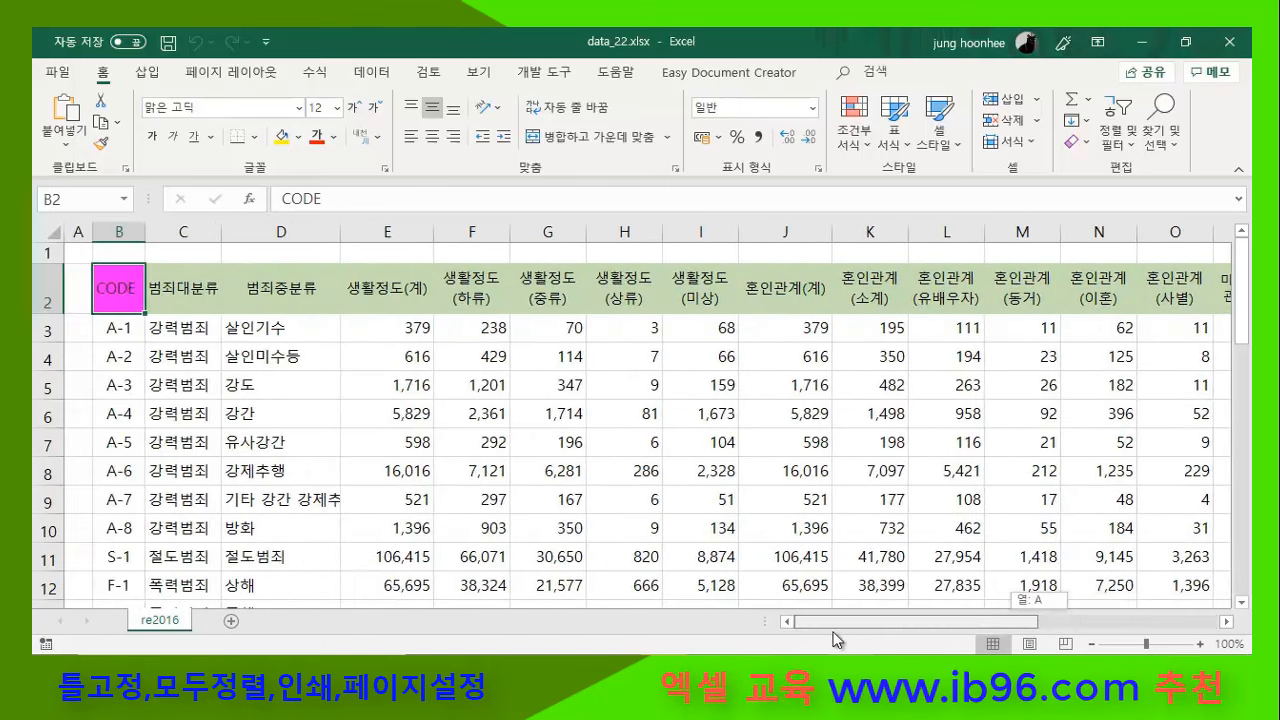
{"action": "left_click", "coordinate": [116, 499]}
{"action": "left_click", "coordinate": [37, 509]}
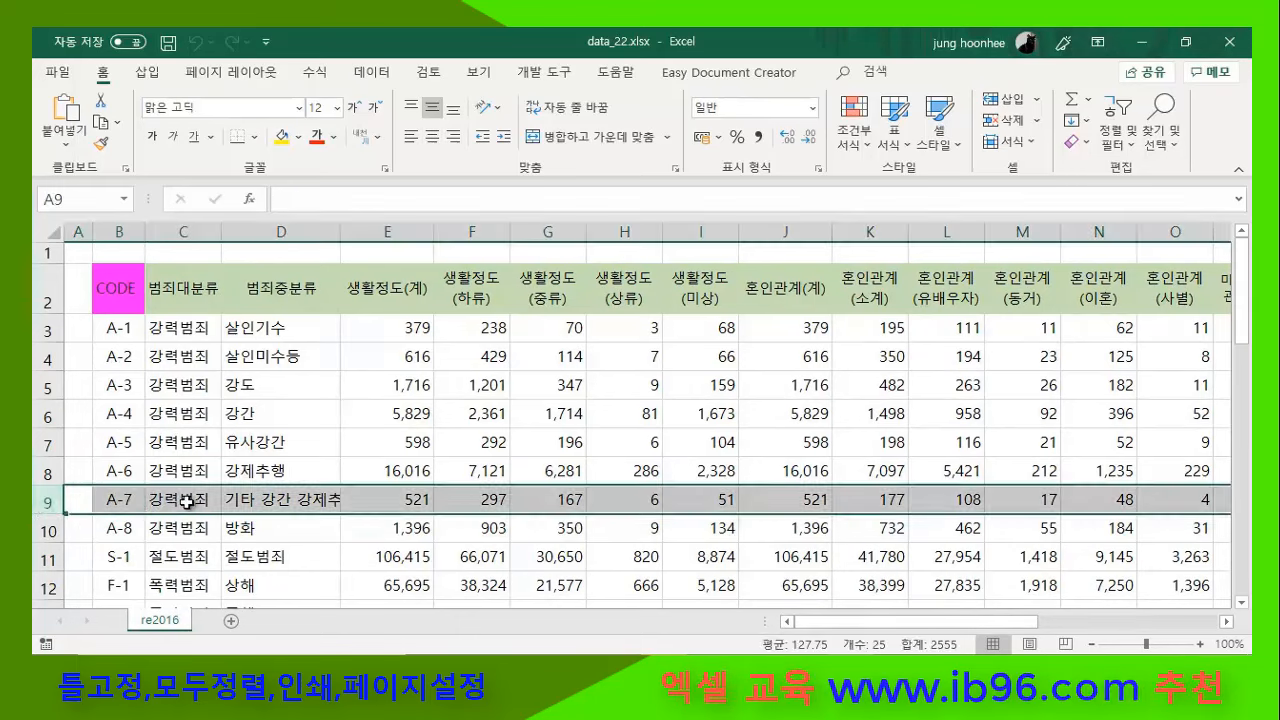
{"action": "left_click", "coordinate": [183, 499]}
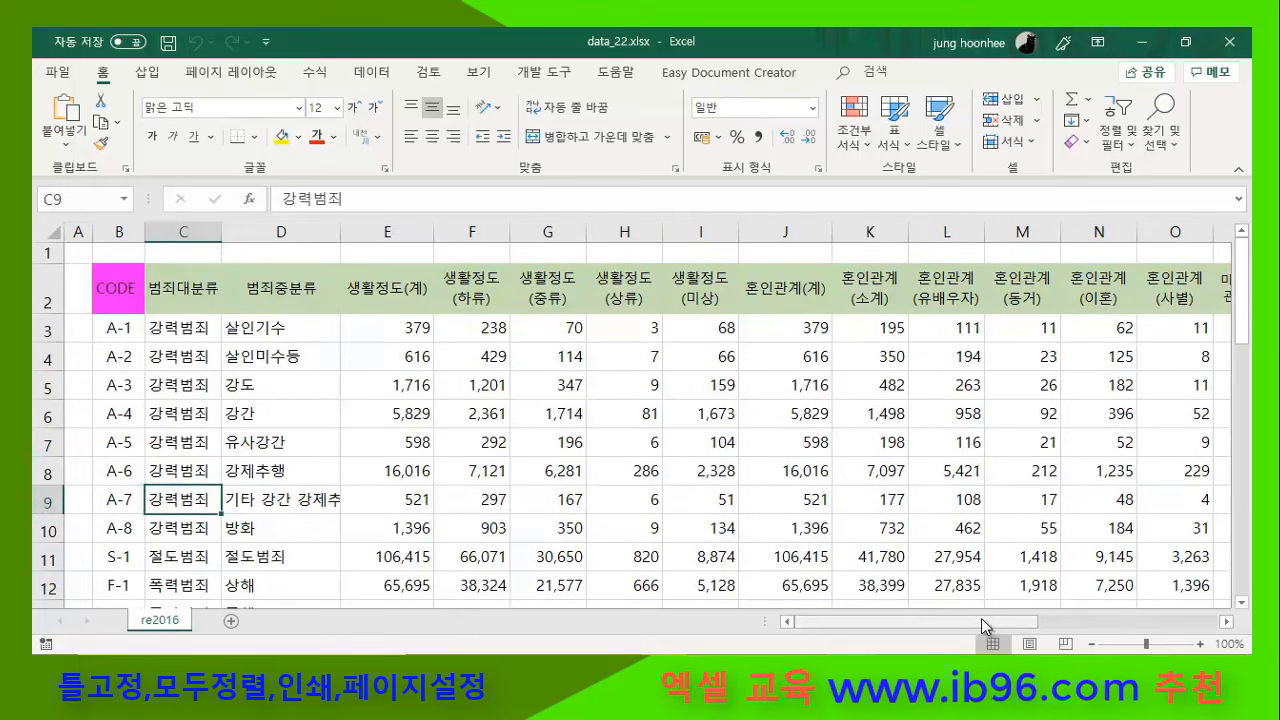
{"action": "left_click_drag", "start_coordinate": [1020, 624], "coordinate": [1228, 636]}
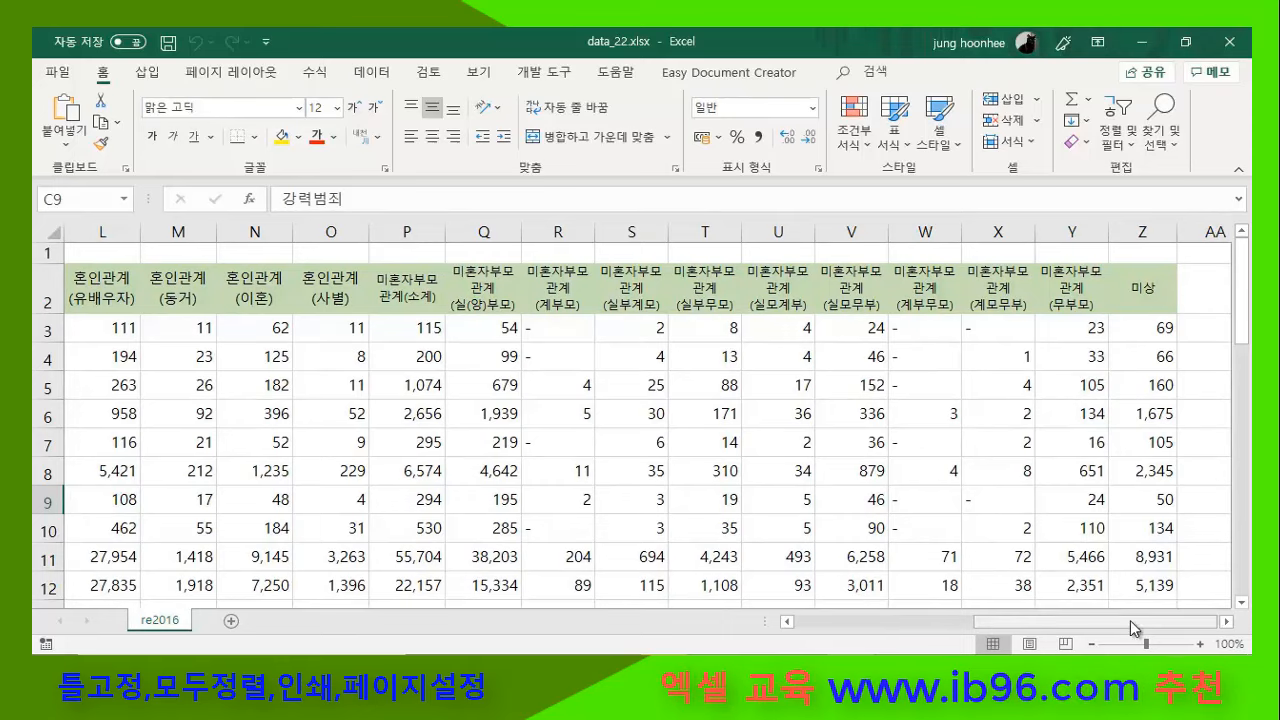
{"action": "left_click_drag", "start_coordinate": [1137, 636], "coordinate": [757, 608]}
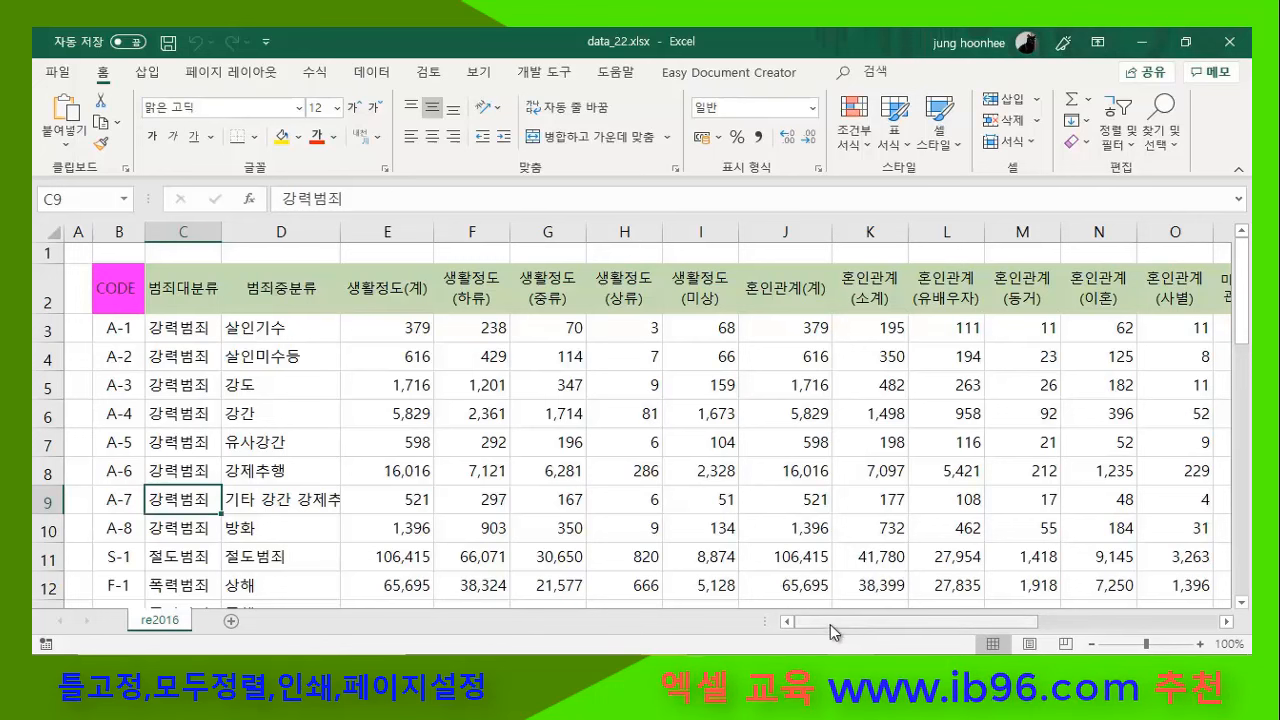
{"action": "left_click", "coordinate": [1227, 622]}
{"action": "left_click_drag", "start_coordinate": [1227, 622], "coordinate": [1227, 622]}
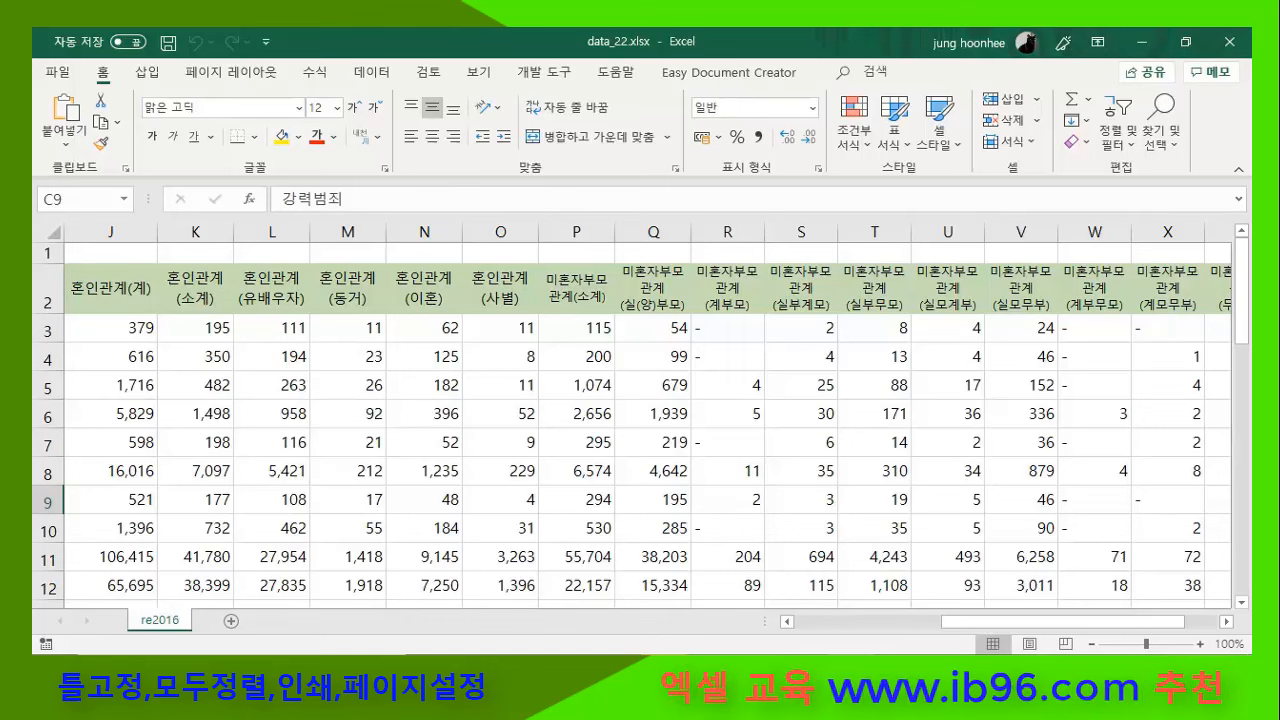
{"action": "left_click", "coordinate": [1227, 622]}
{"action": "left_click", "coordinate": [1227, 622]}
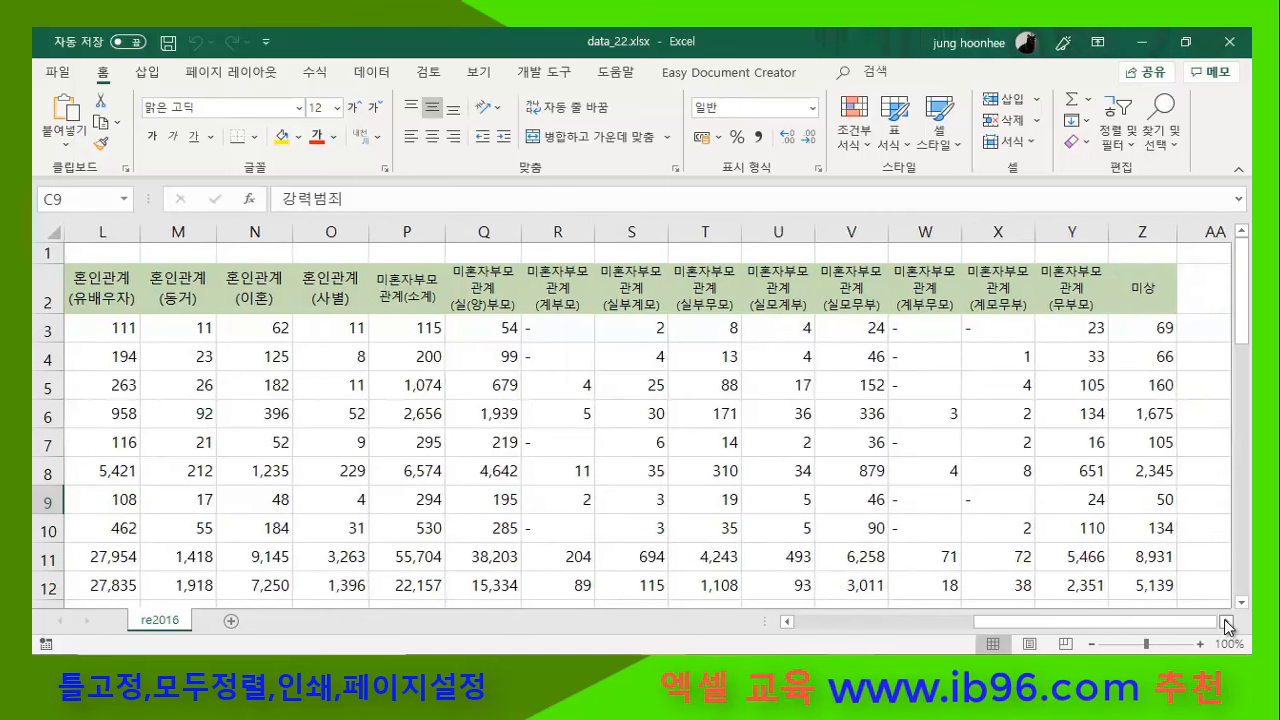
{"action": "left_click", "coordinate": [1227, 622]}
{"action": "left_click", "coordinate": [1227, 622]}
{"action": "left_click", "coordinate": [1227, 622]}
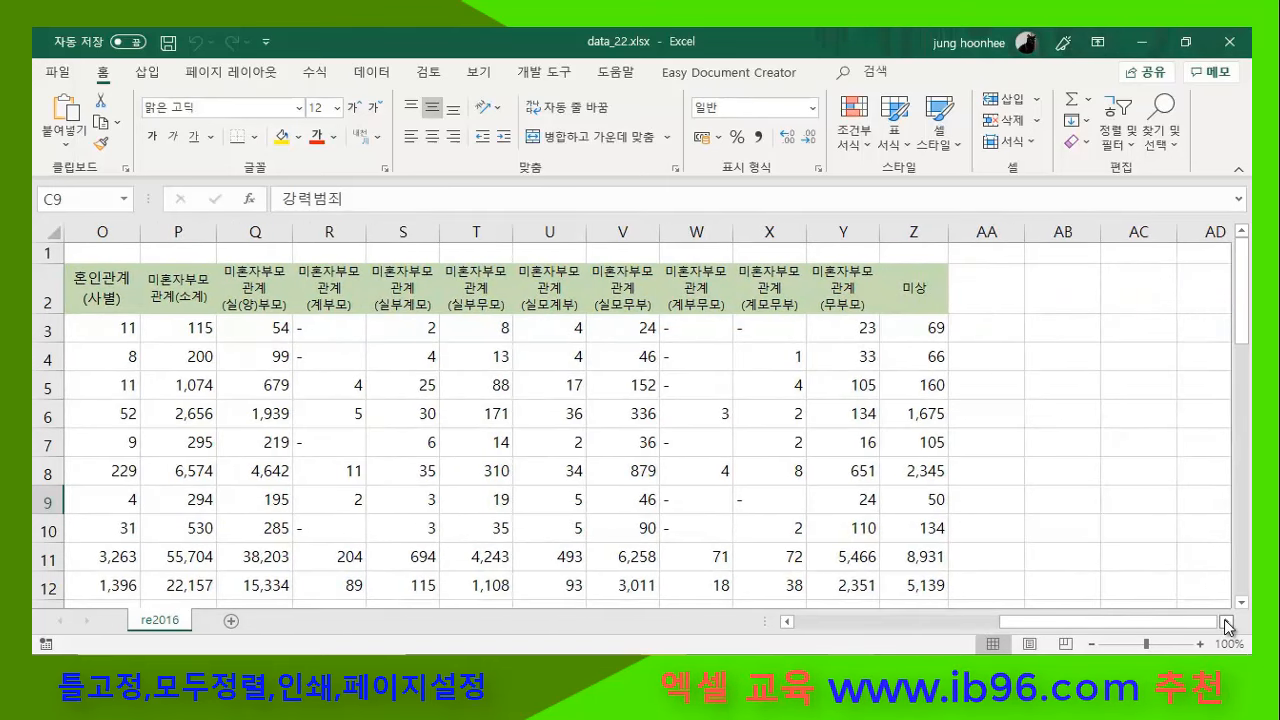
{"action": "left_click_drag", "start_coordinate": [1159, 623], "coordinate": [832, 628]}
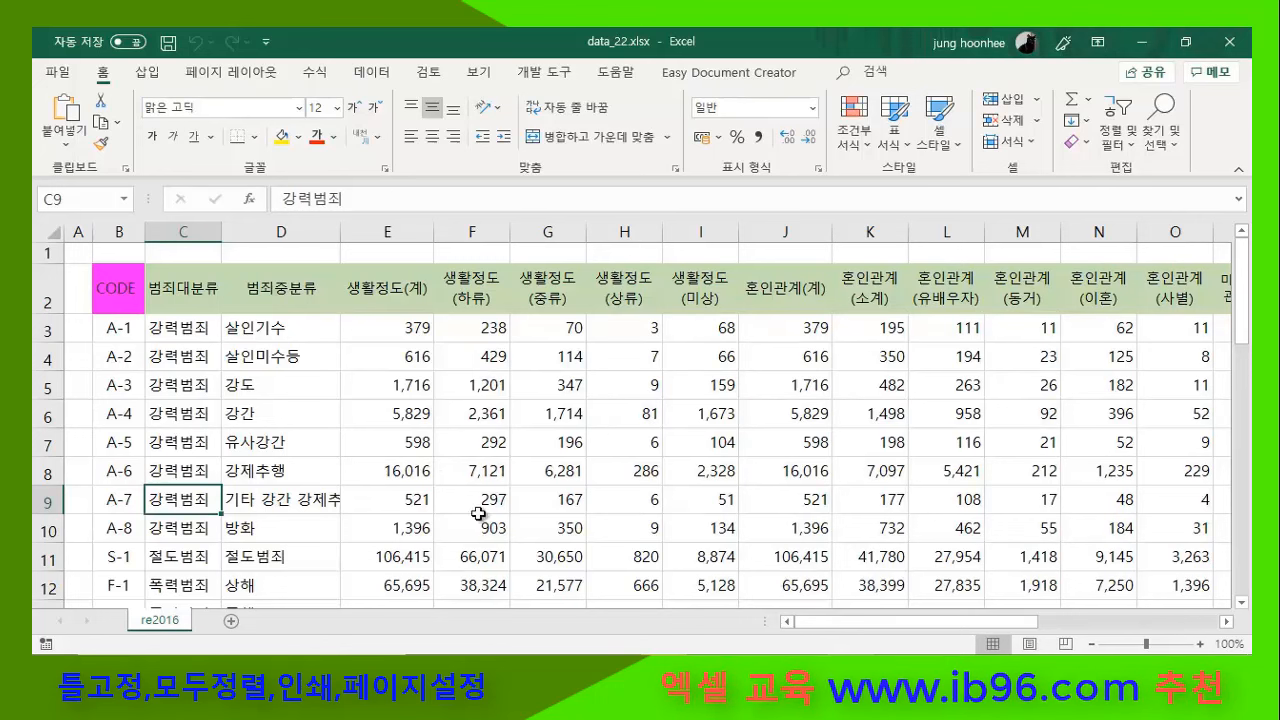
- Examine the table's rows down to 기타범죄, comparing the 횡령 row's entries with the column headings
{"action": "scroll", "coordinate": [503, 432], "scroll_direction": "down", "scroll_amount": 5}
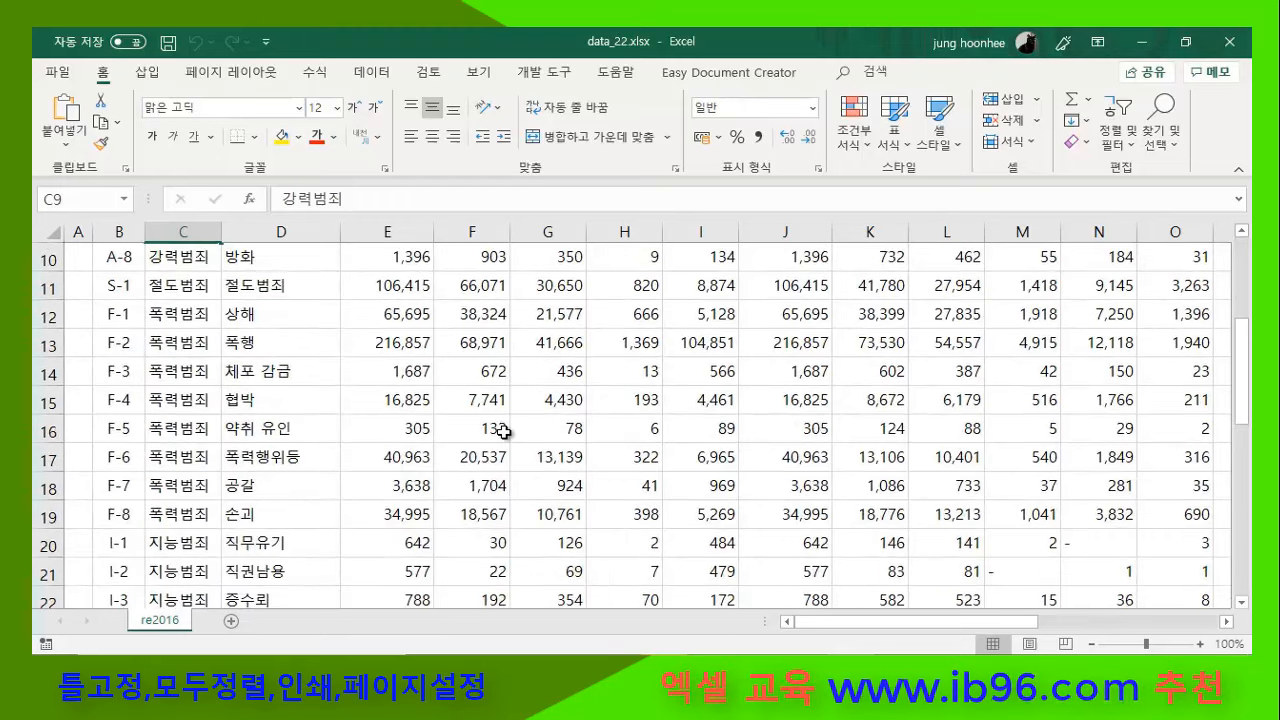
{"action": "scroll", "coordinate": [503, 432], "scroll_direction": "down", "scroll_amount": 2}
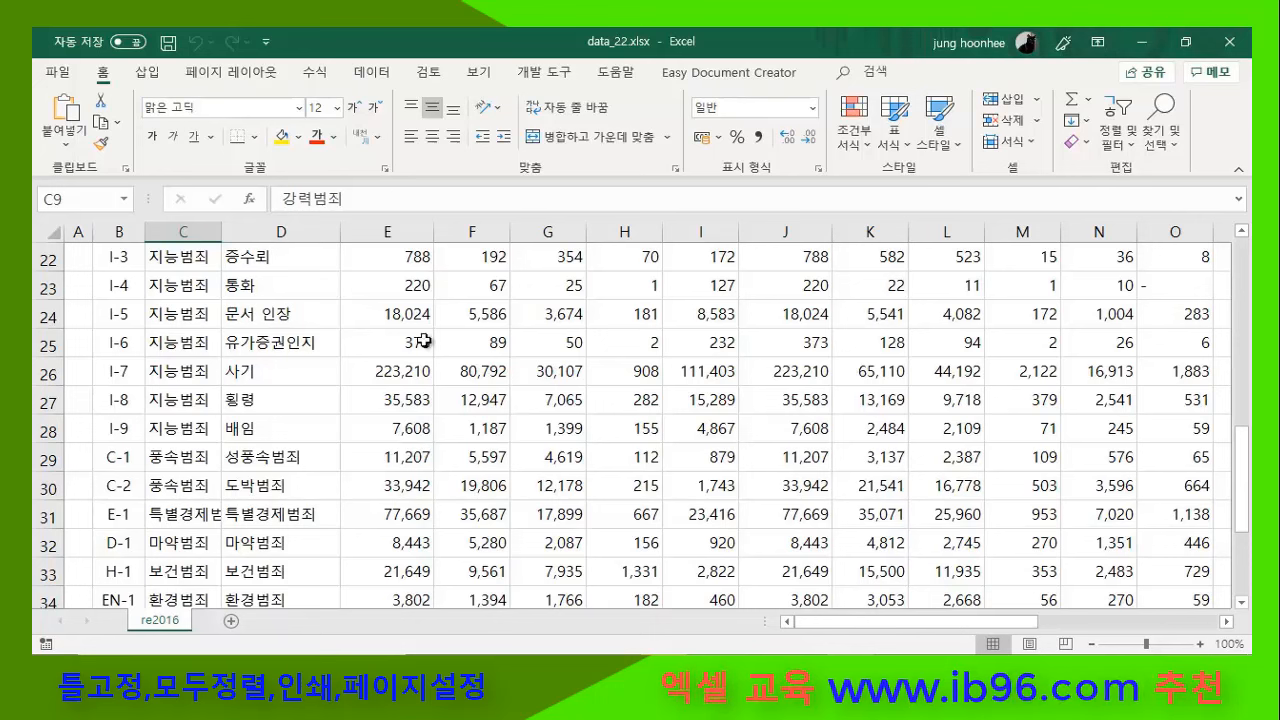
{"action": "left_click", "coordinate": [139, 409]}
{"action": "left_click", "coordinate": [204, 408]}
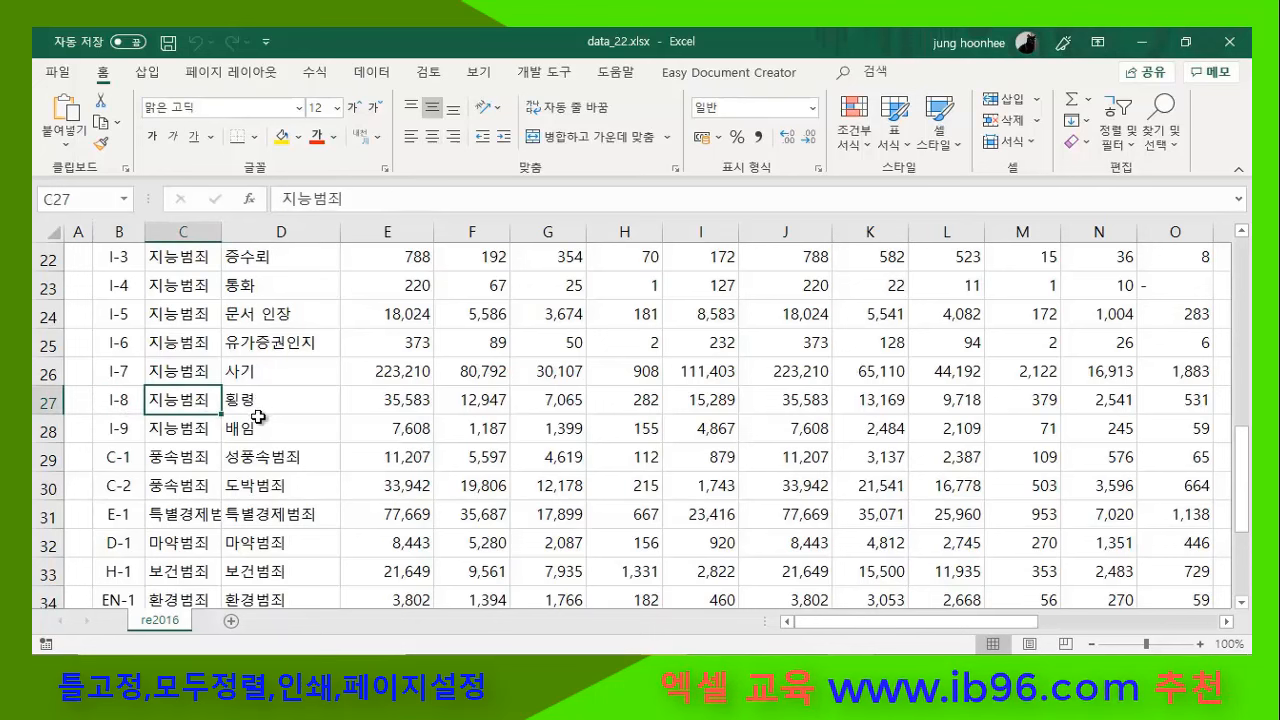
{"action": "left_click", "coordinate": [254, 397]}
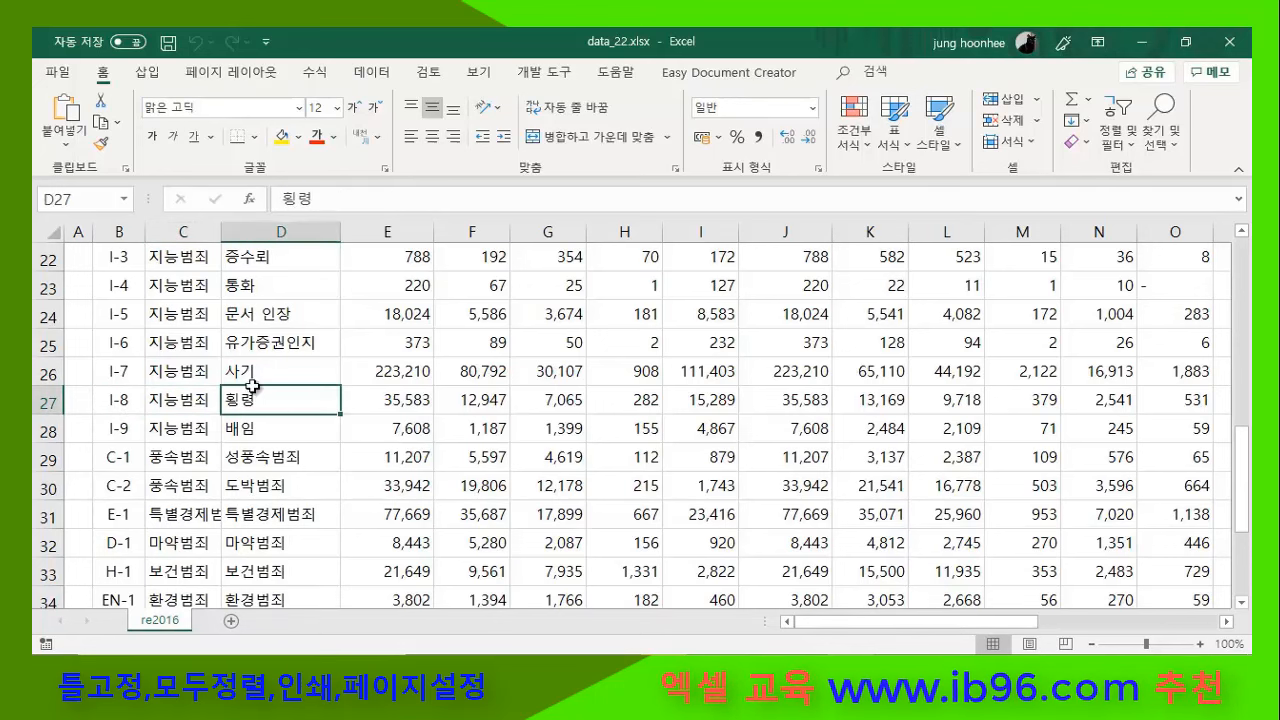
{"action": "left_click", "coordinate": [413, 401]}
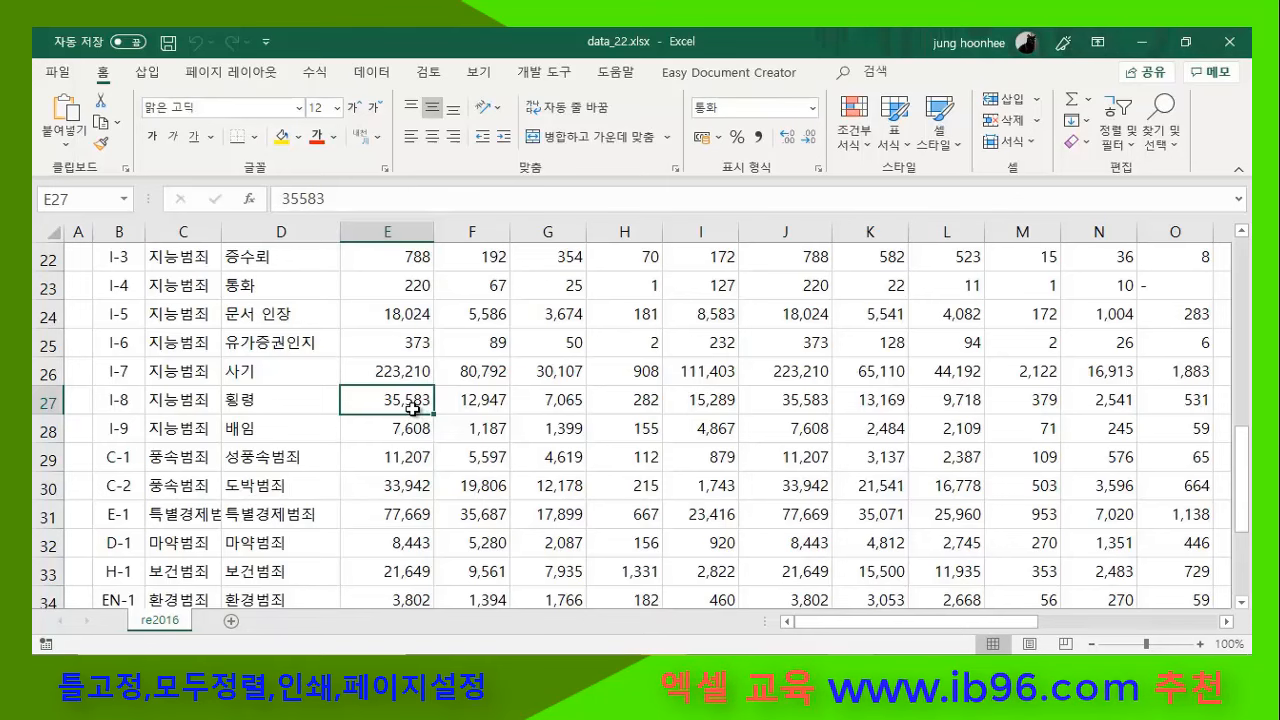
{"action": "scroll", "coordinate": [413, 408], "scroll_direction": "up", "scroll_amount": 7}
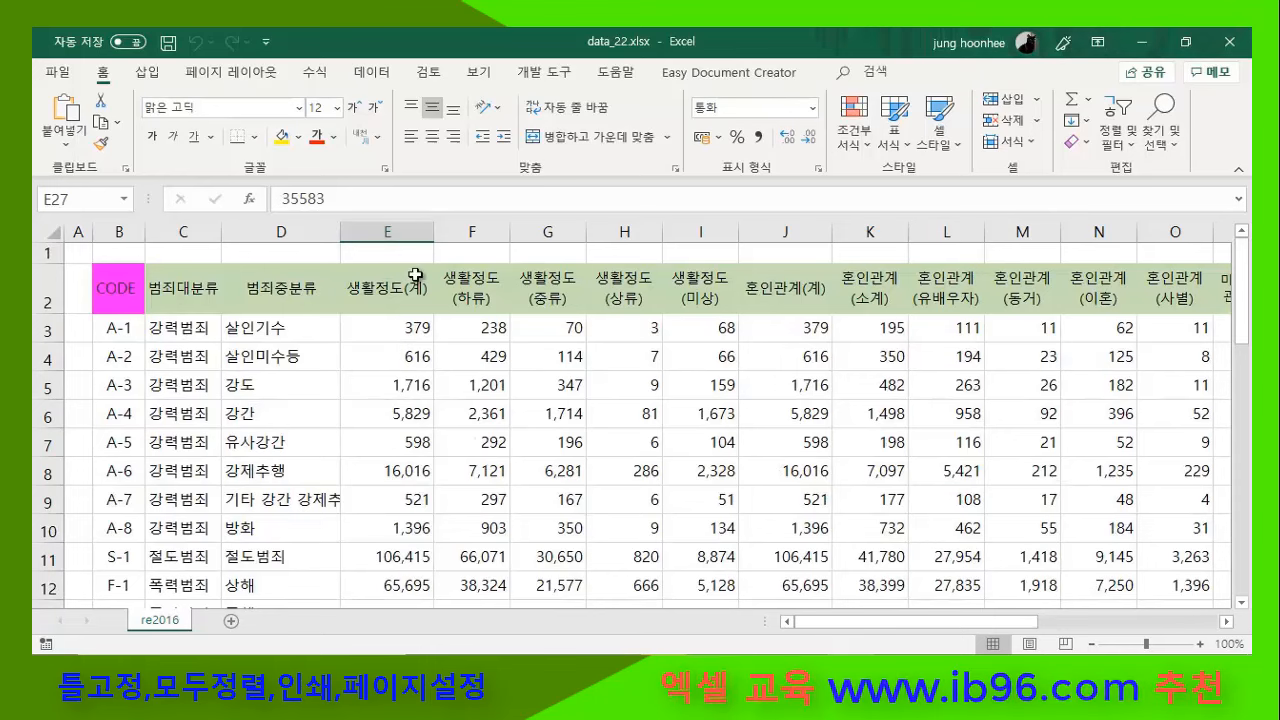
{"action": "scroll", "coordinate": [417, 463], "scroll_direction": "down", "scroll_amount": 7}
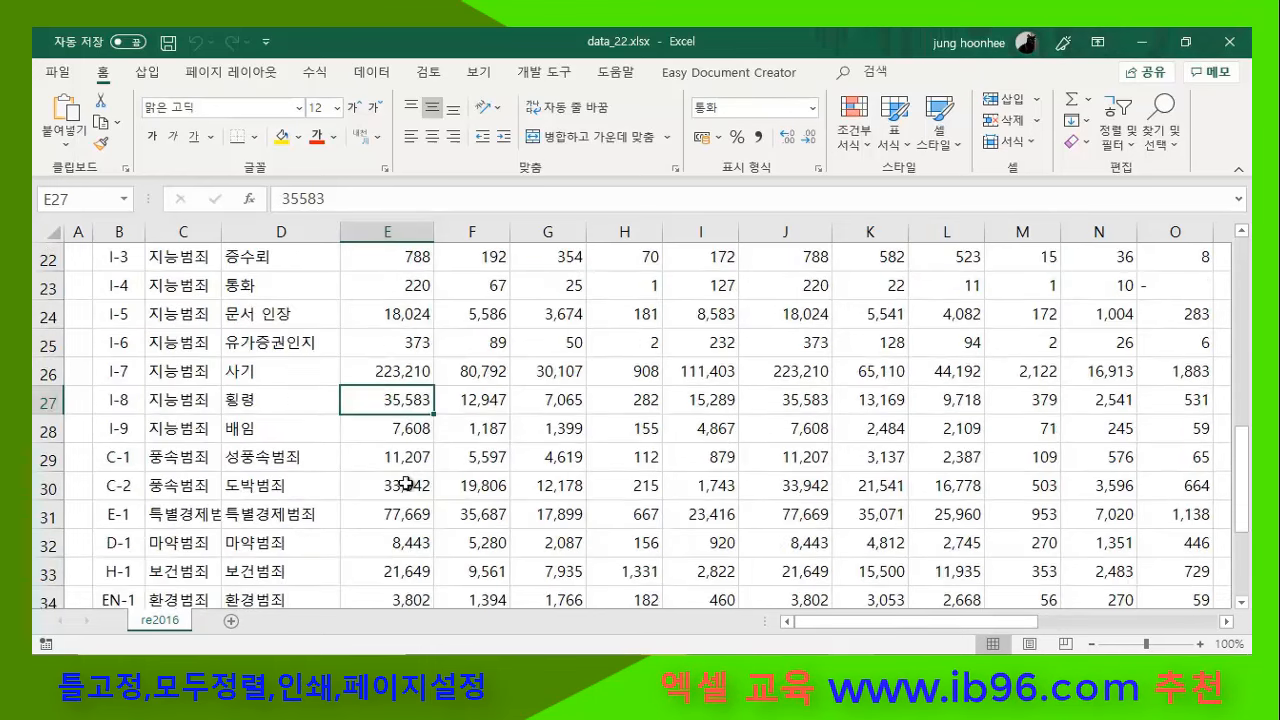
{"action": "scroll", "coordinate": [409, 403], "scroll_direction": "up", "scroll_amount": 7}
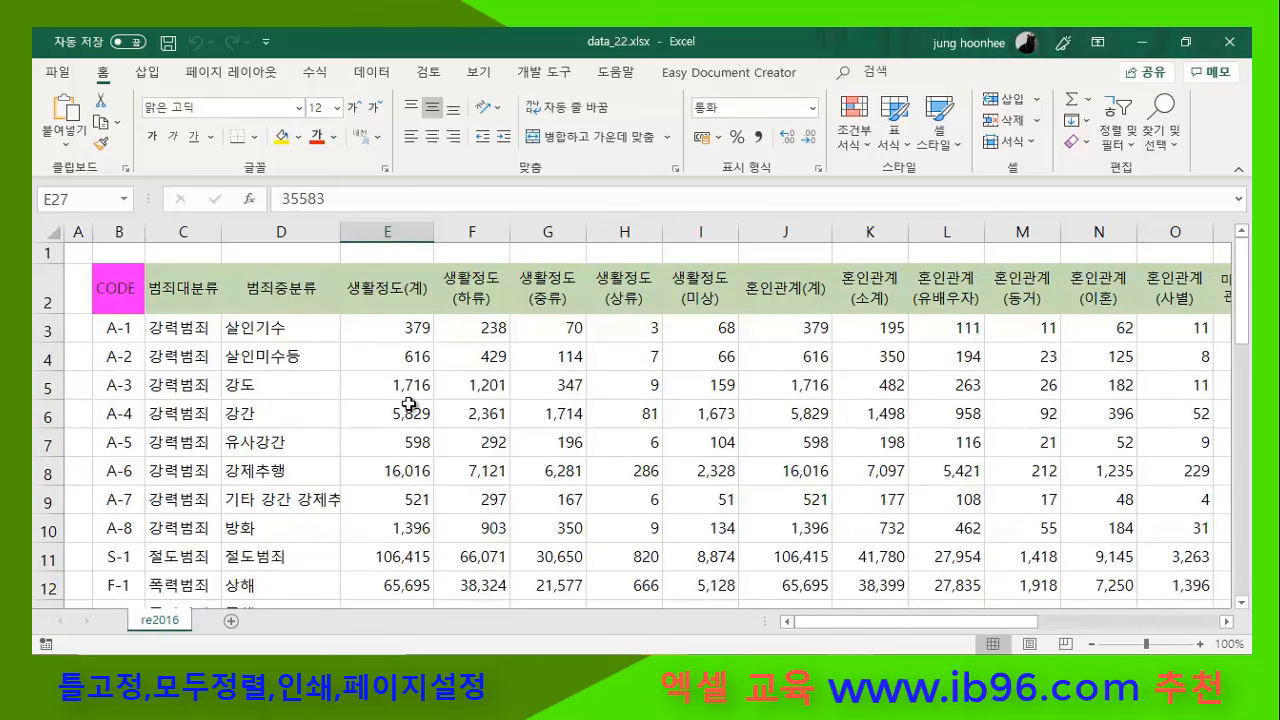
{"action": "scroll", "coordinate": [381, 401], "scroll_direction": "down", "scroll_amount": 11}
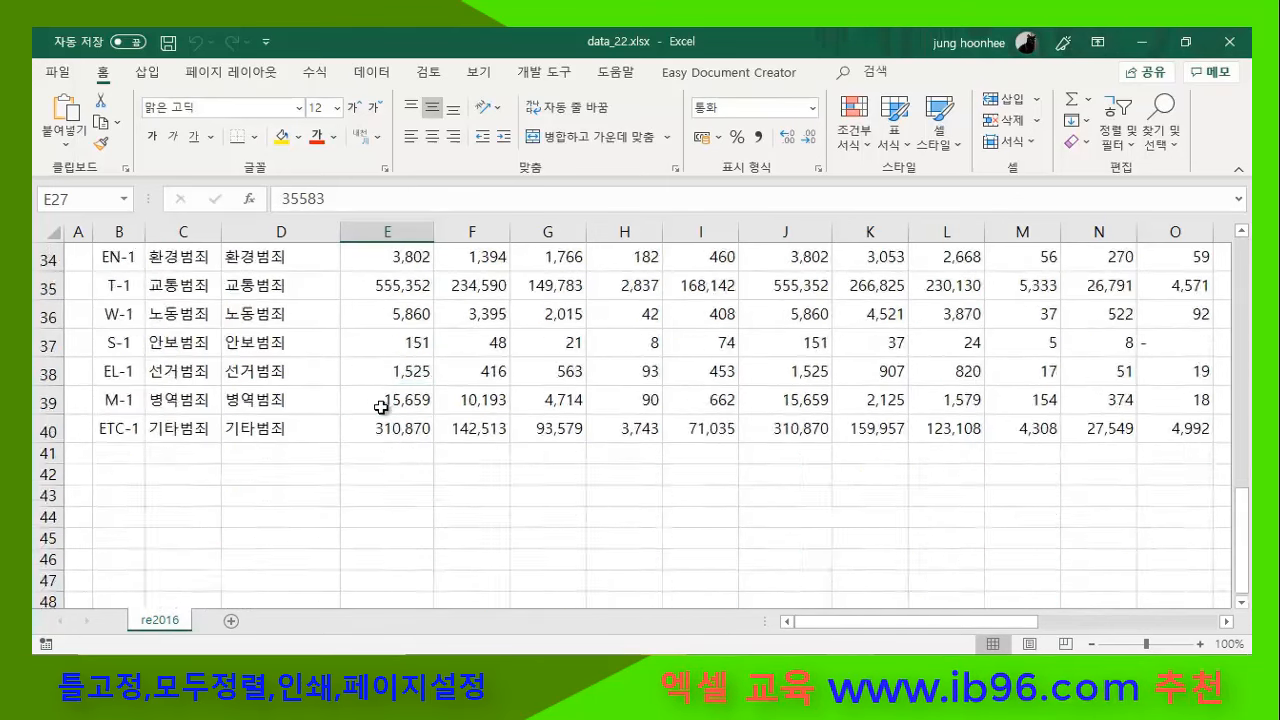
{"action": "scroll", "coordinate": [384, 402], "scroll_direction": "up", "scroll_amount": 11}
- Review the header row, especially 생활정도(계), against data further down and across the table
{"action": "left_click_drag", "start_coordinate": [110, 285], "coordinate": [550, 316]}
{"action": "left_click", "coordinate": [235, 298]}
{"action": "scroll", "coordinate": [397, 369], "scroll_direction": "down", "scroll_amount": 4}
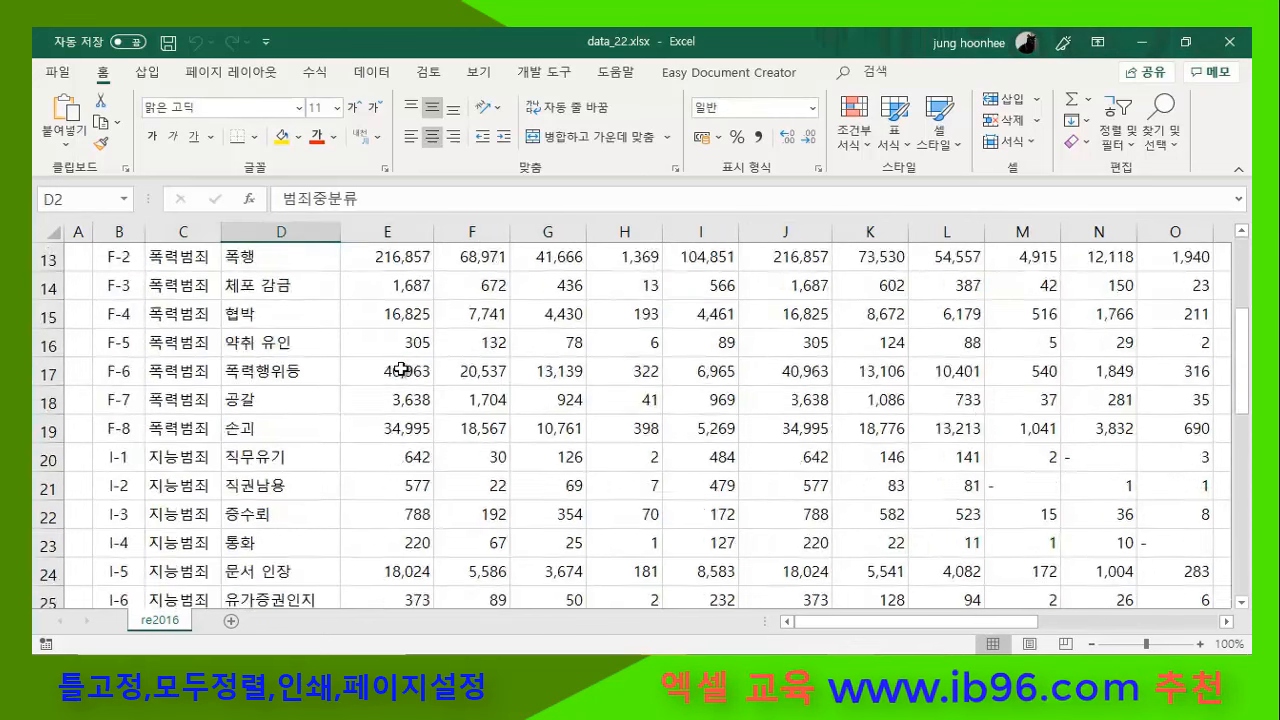
{"action": "scroll", "coordinate": [397, 369], "scroll_direction": "up", "scroll_amount": 4}
{"action": "left_click", "coordinate": [373, 302]}
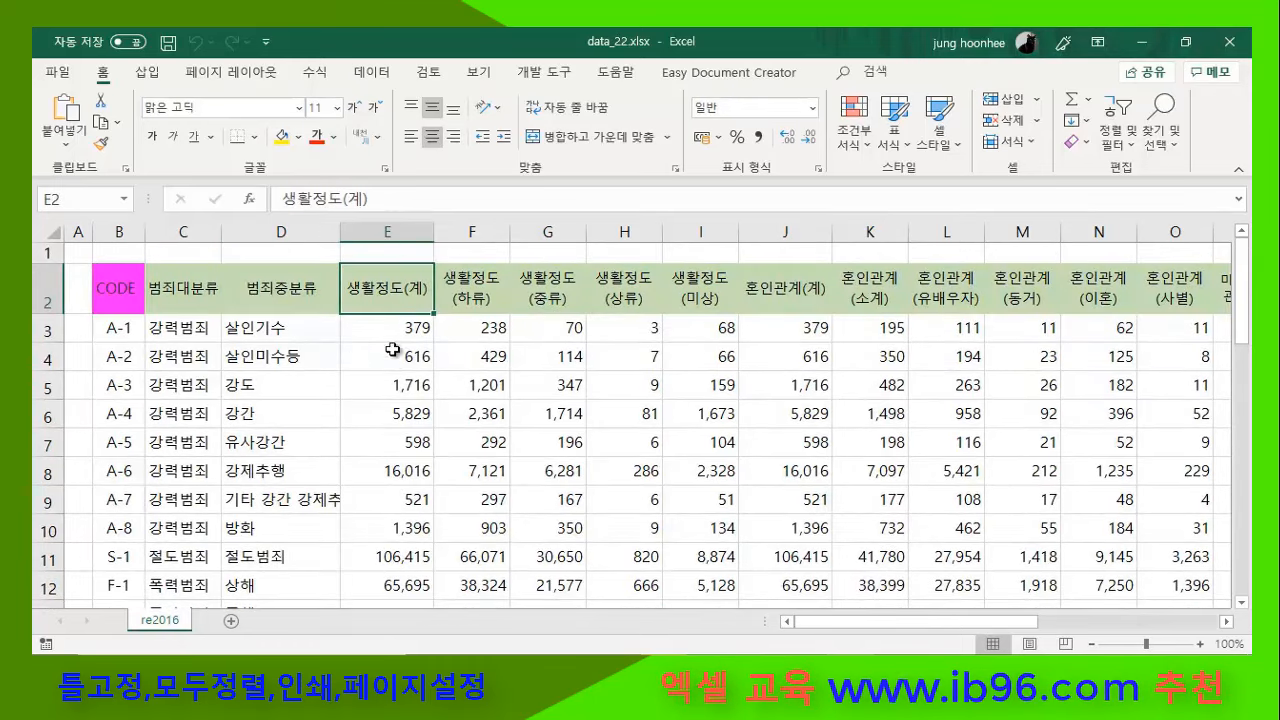
{"action": "left_click", "coordinate": [412, 350]}
{"action": "left_click", "coordinate": [400, 305]}
{"action": "left_click", "coordinate": [417, 349]}
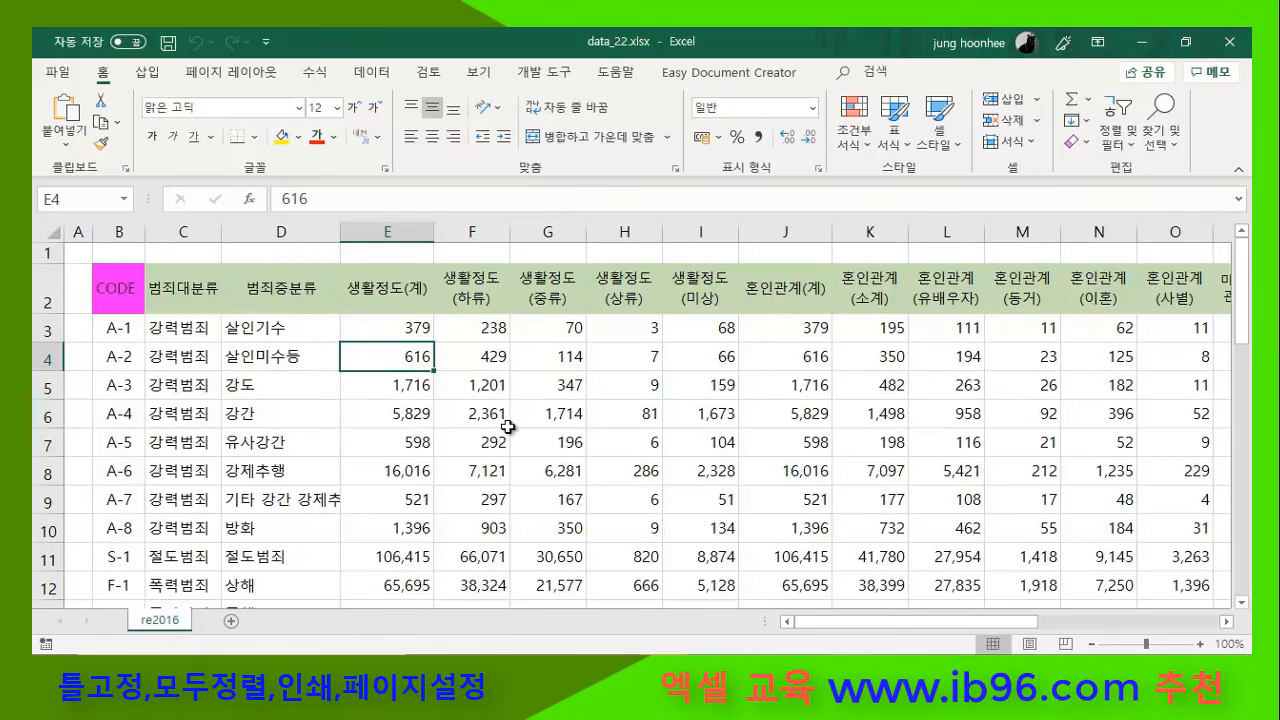
{"action": "scroll", "coordinate": [508, 427], "scroll_direction": "down", "scroll_amount": 12}
{"action": "scroll", "coordinate": [506, 420], "scroll_direction": "up", "scroll_amount": 10}
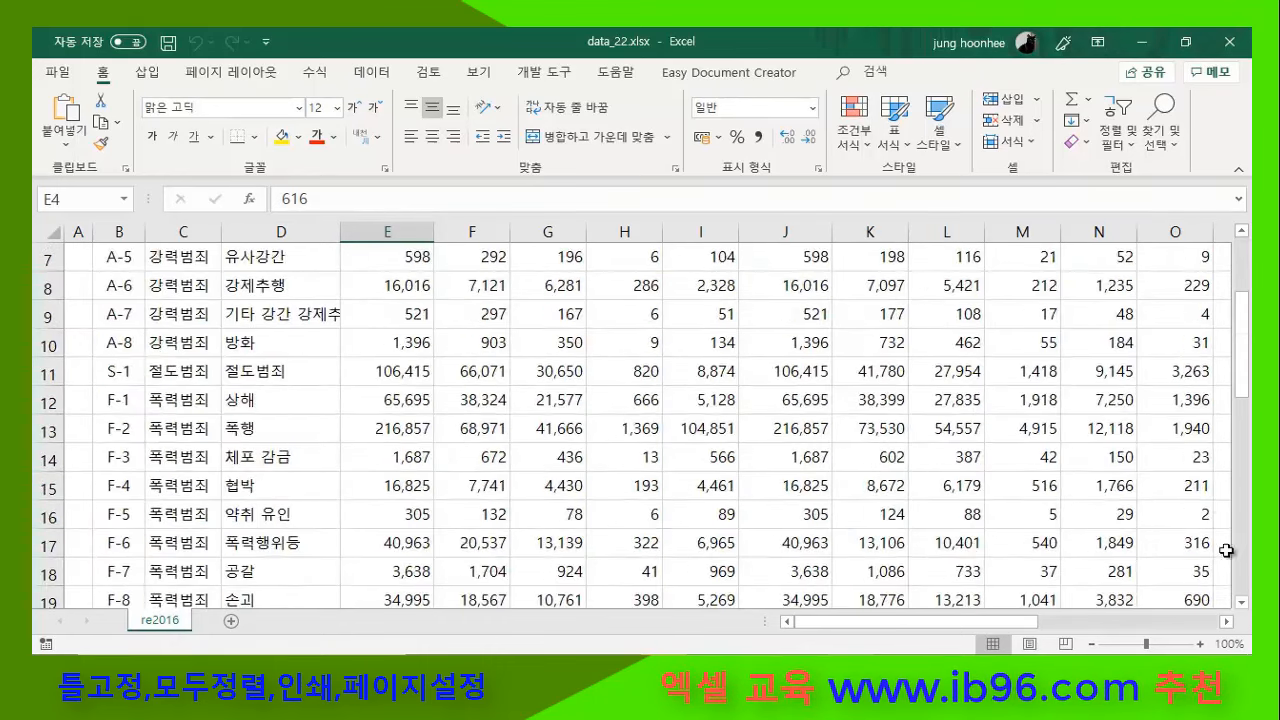
{"action": "left_click", "coordinate": [1229, 621]}
{"action": "left_click", "coordinate": [1229, 621]}
{"action": "left_click", "coordinate": [1229, 621]}
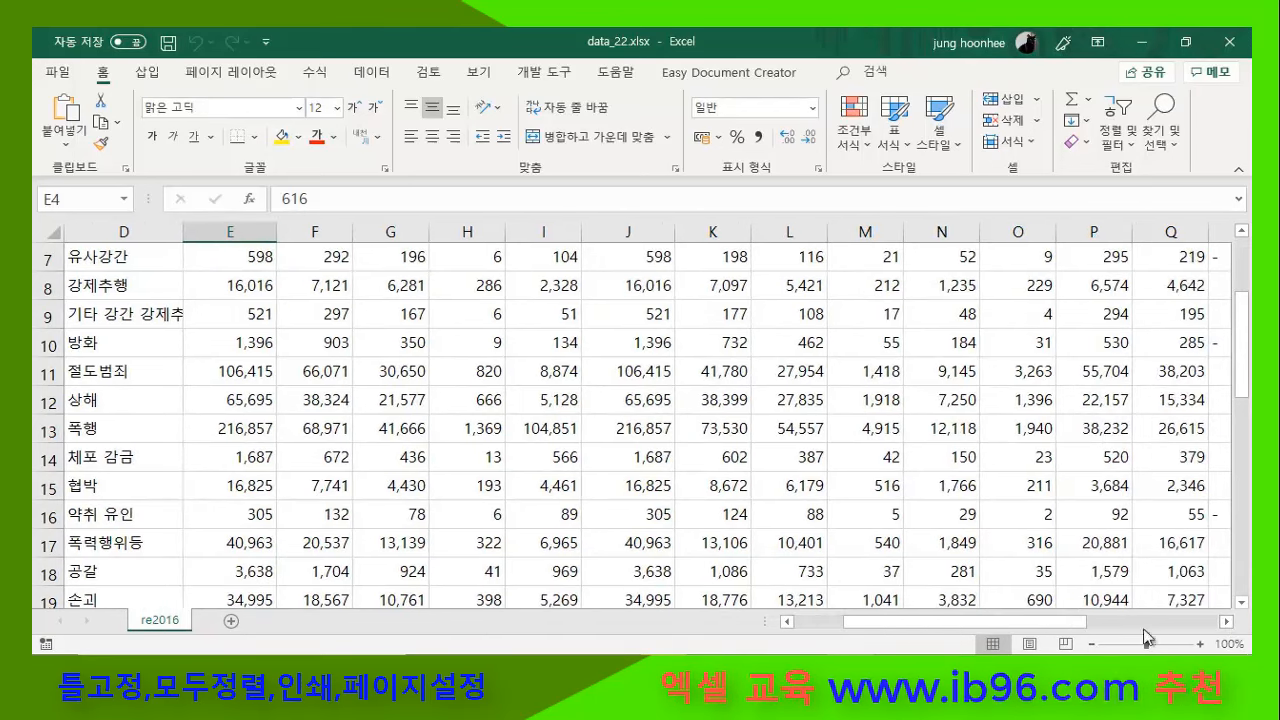
{"action": "left_click_drag", "start_coordinate": [1072, 630], "coordinate": [1024, 628]}
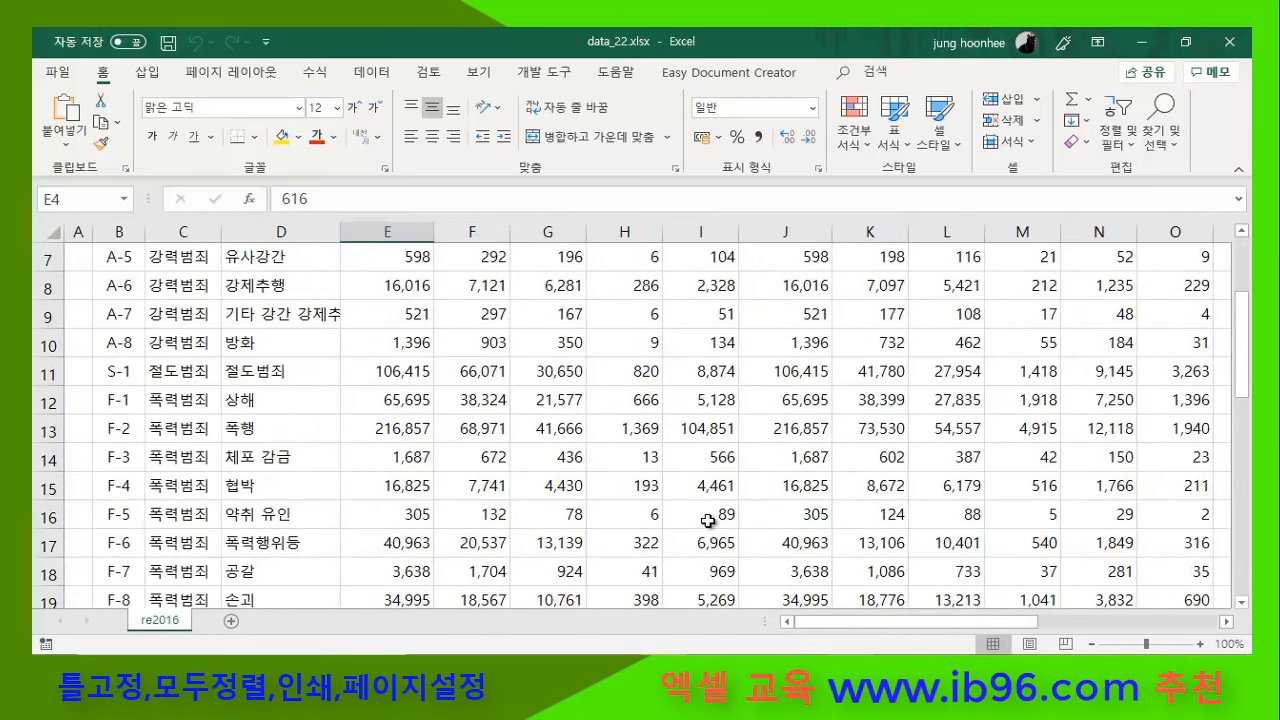
{"action": "scroll", "coordinate": [111, 360], "scroll_direction": "up", "scroll_amount": 2}
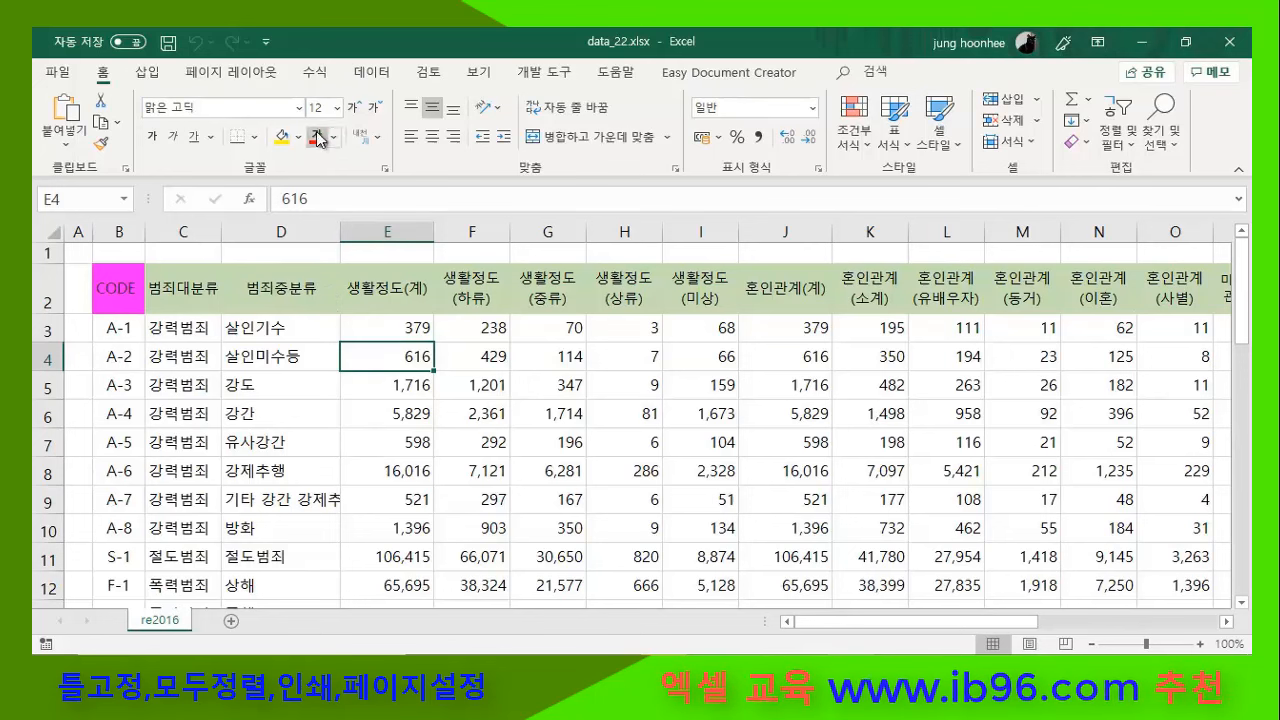
- Freeze the sheet's top row and check how the table scrolls beneath it
{"action": "left_click", "coordinate": [479, 72]}
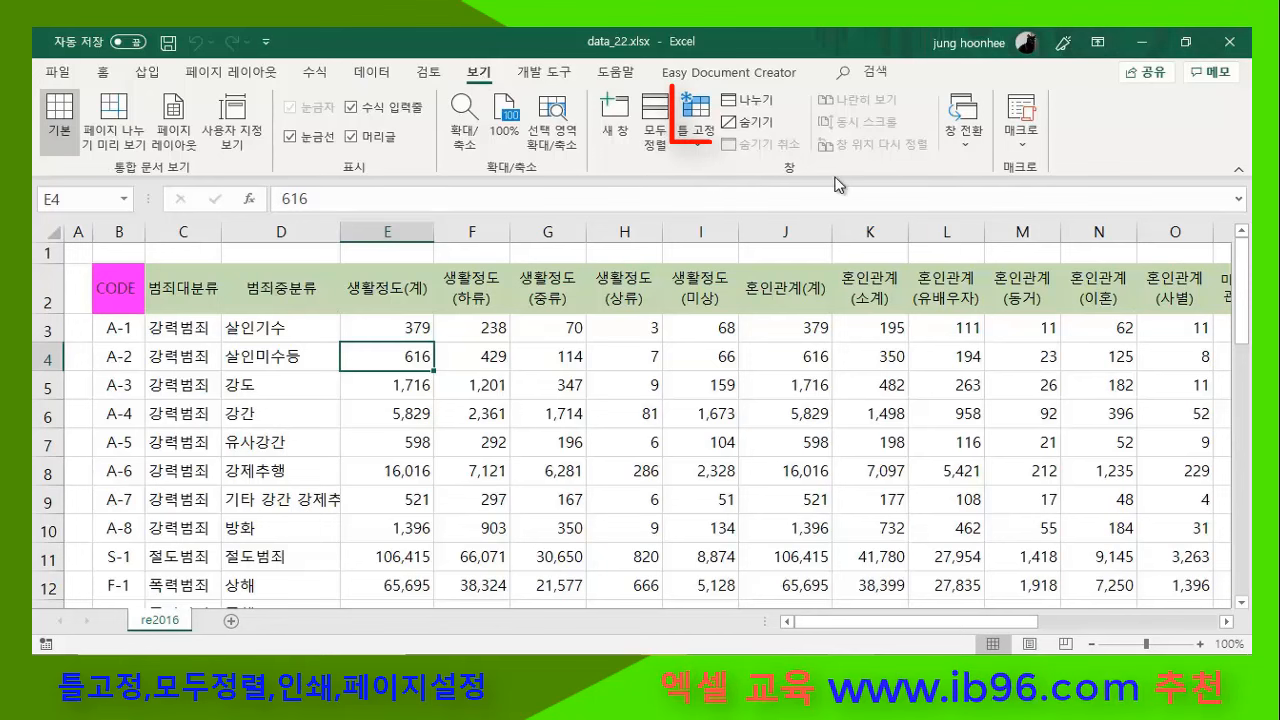
{"action": "left_click", "coordinate": [699, 150]}
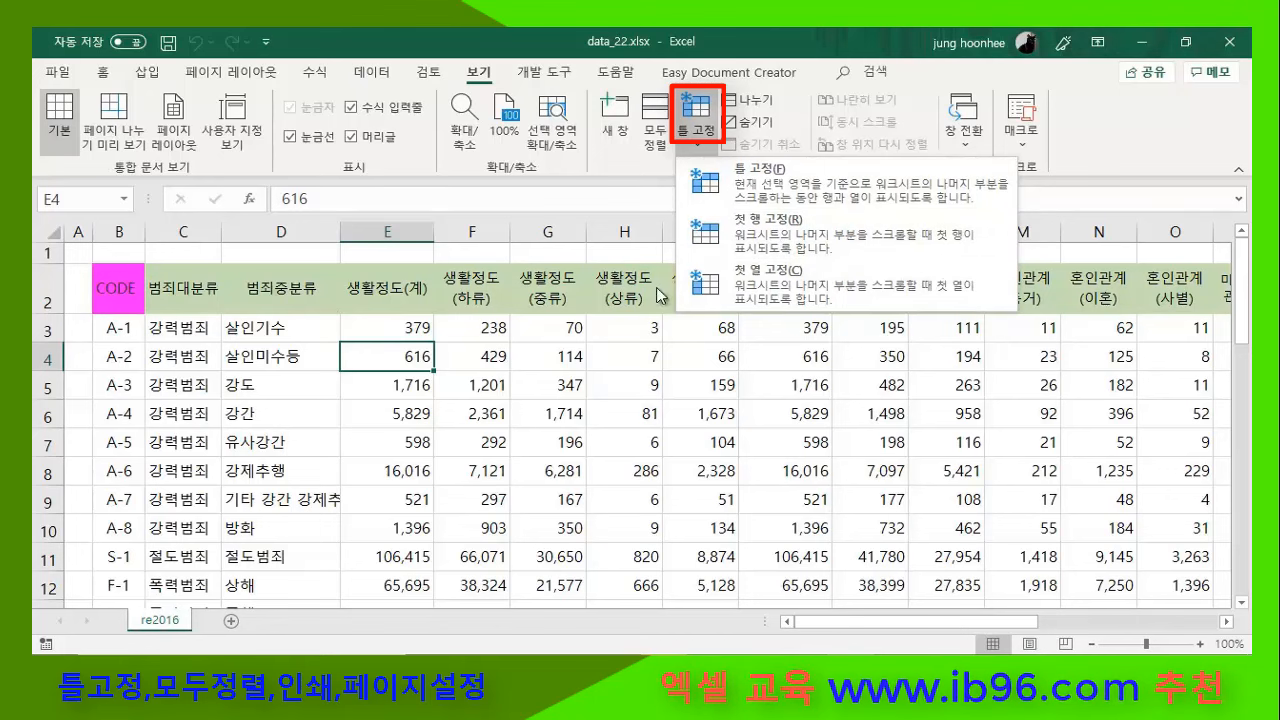
{"action": "left_click", "coordinate": [792, 238]}
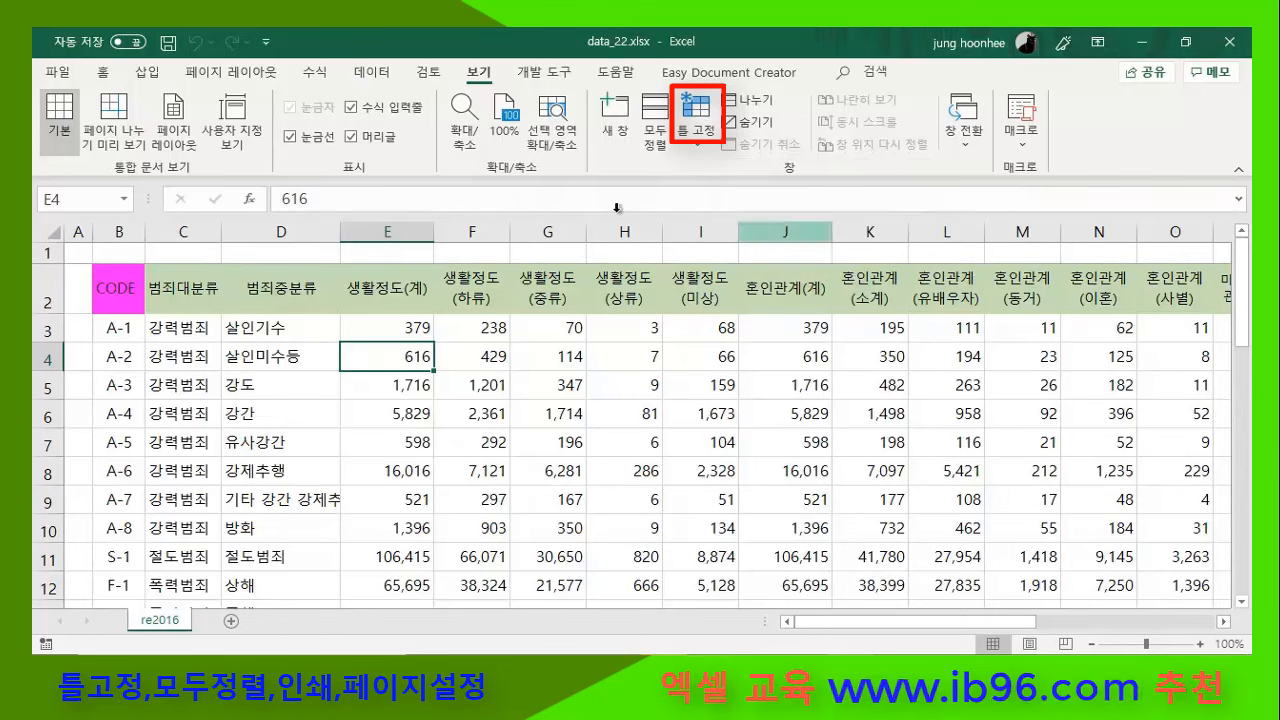
{"action": "scroll", "coordinate": [290, 362], "scroll_direction": "down", "scroll_amount": 4}
{"action": "scroll", "coordinate": [291, 380], "scroll_direction": "down", "scroll_amount": 7}
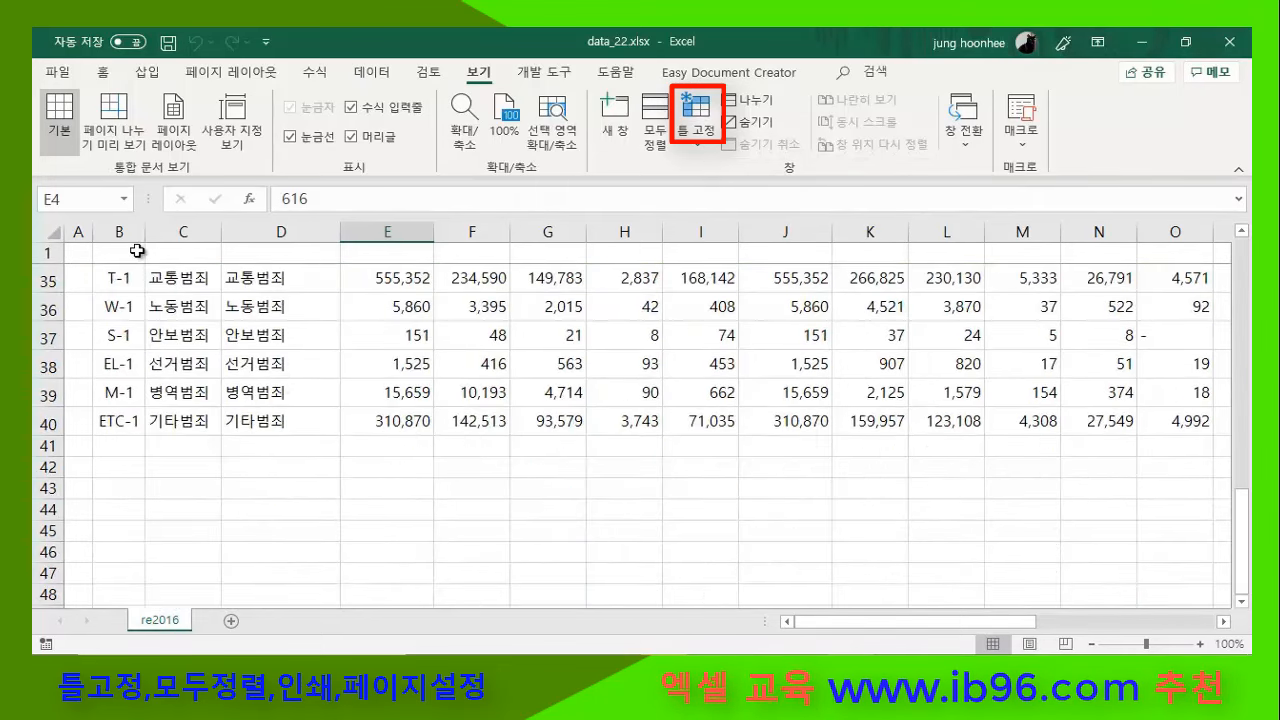
{"action": "scroll", "coordinate": [238, 320], "scroll_direction": "up", "scroll_amount": 11}
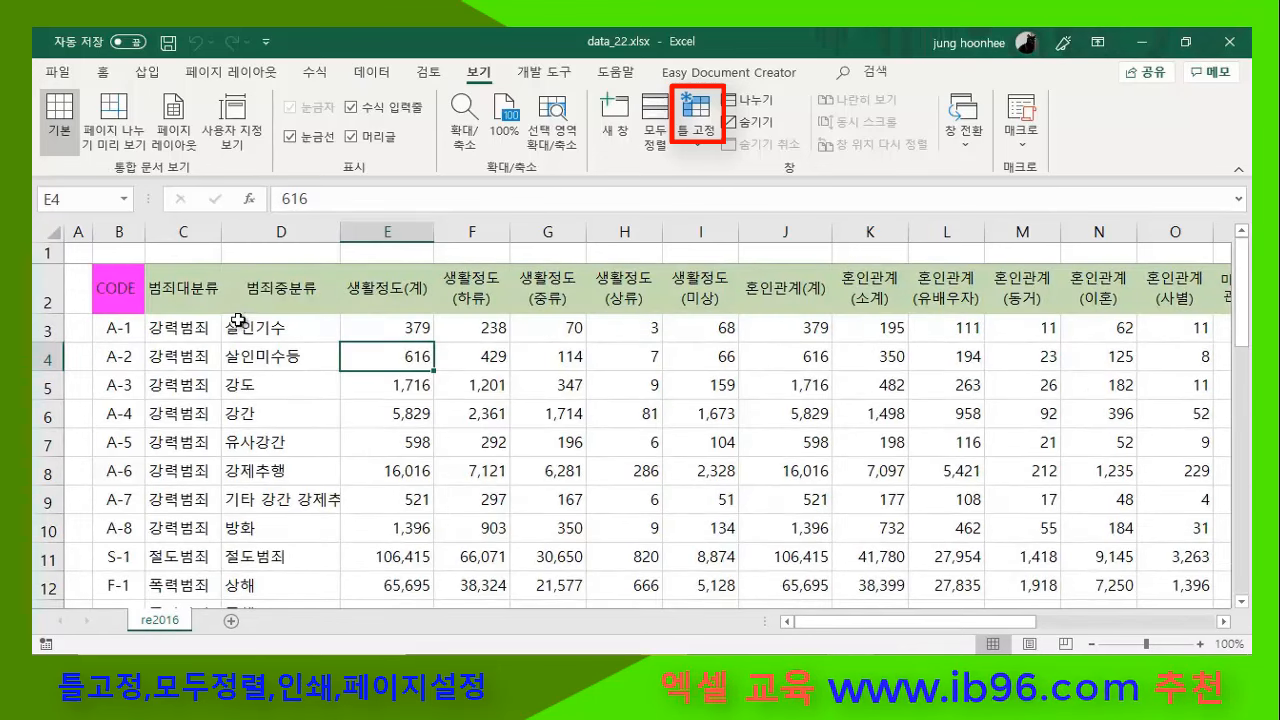
{"action": "scroll", "coordinate": [222, 327], "scroll_direction": "down", "scroll_amount": 4}
{"action": "scroll", "coordinate": [212, 369], "scroll_direction": "up", "scroll_amount": 4}
- Compare the blank first row with the headings in row 2, and unfreeze the panes
{"action": "left_click", "coordinate": [76, 251]}
{"action": "left_click", "coordinate": [114, 251]}
{"action": "left_click", "coordinate": [165, 252]}
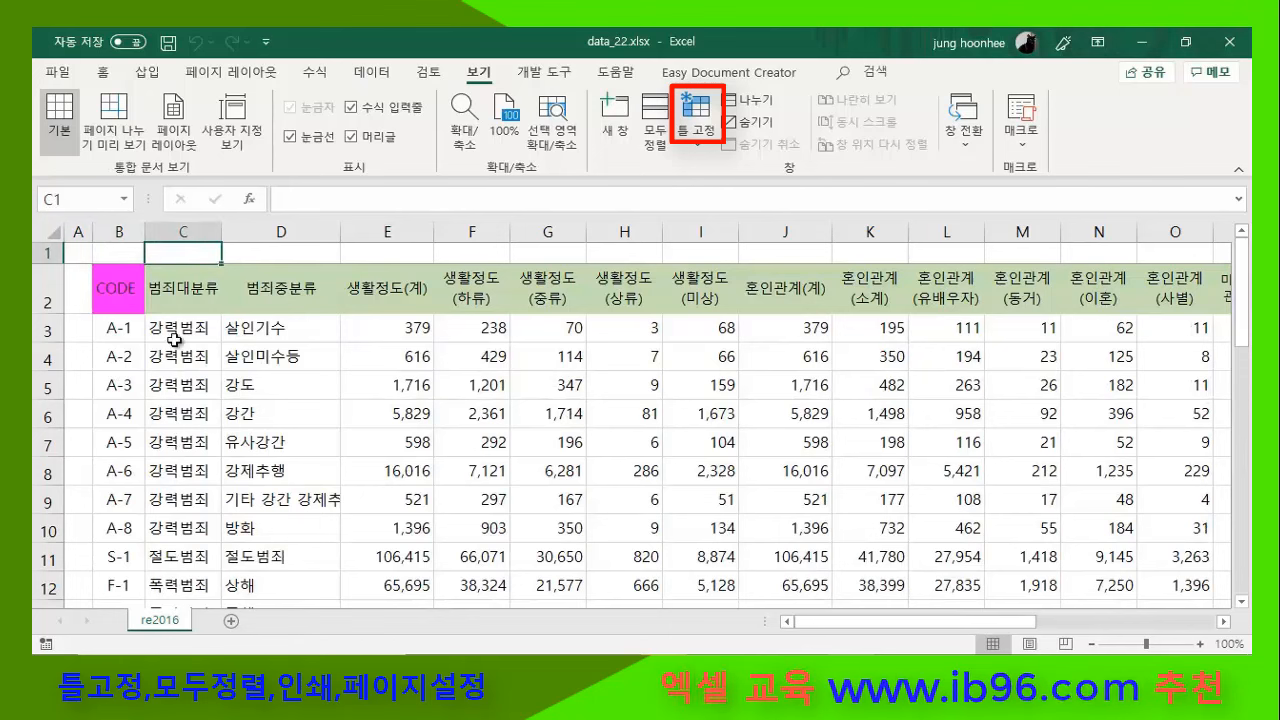
{"action": "left_click", "coordinate": [155, 292]}
{"action": "left_click", "coordinate": [115, 288]}
{"action": "left_click", "coordinate": [150, 289]}
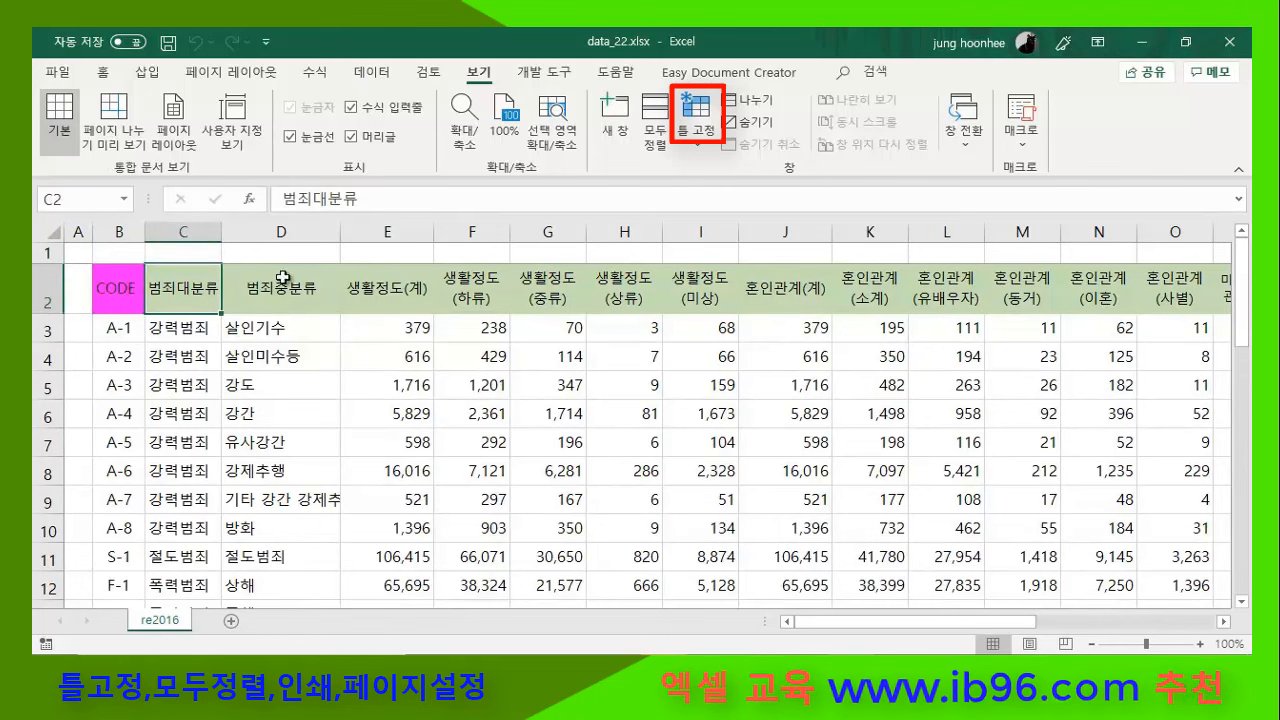
{"action": "left_click", "coordinate": [699, 146]}
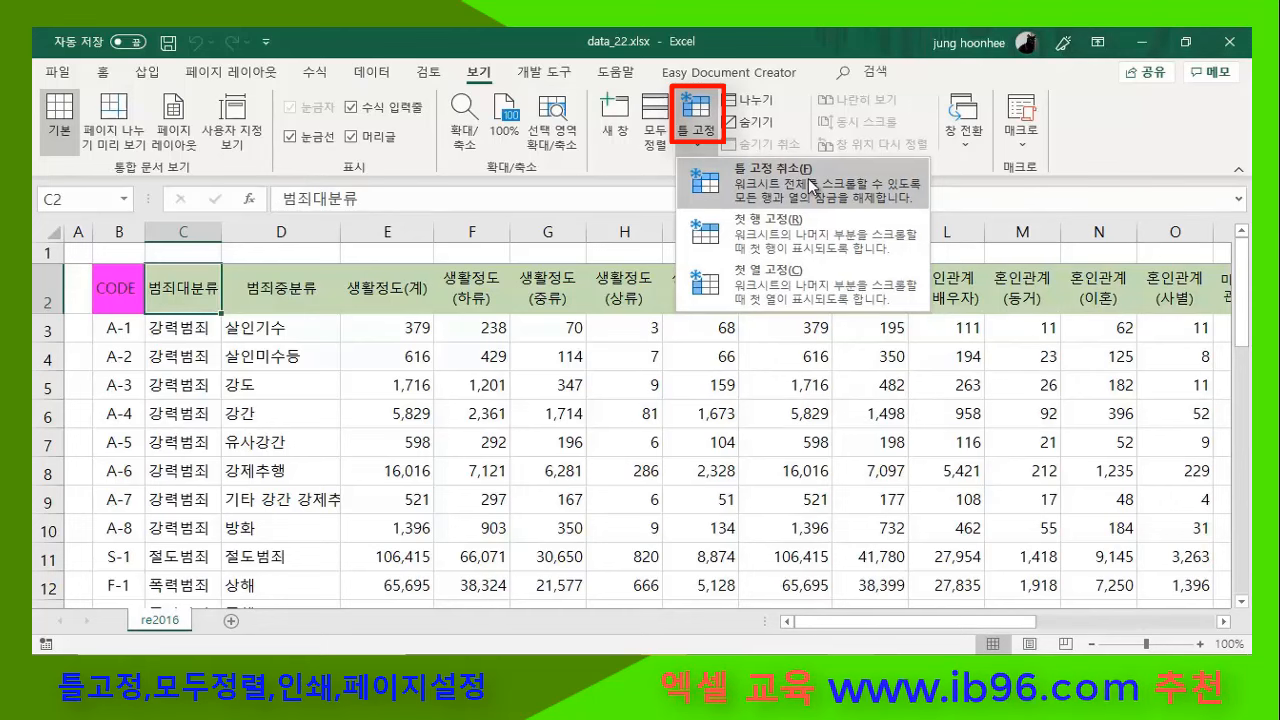
{"action": "left_click", "coordinate": [810, 182]}
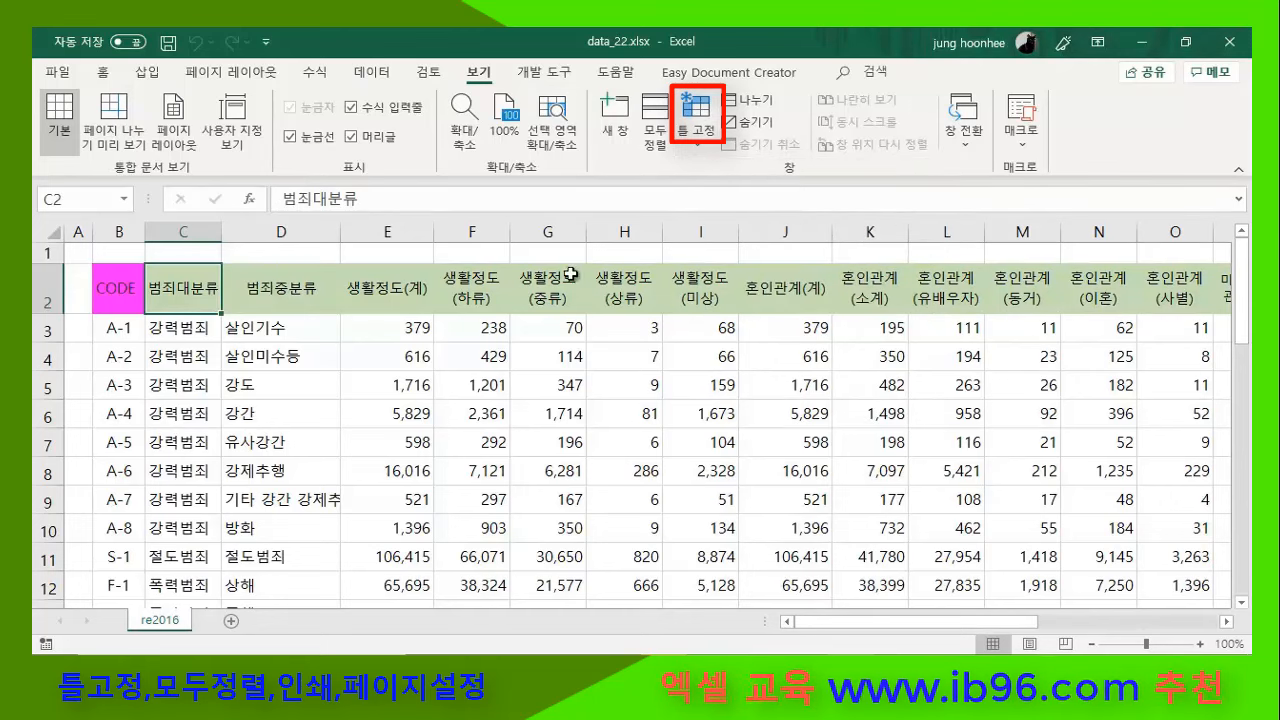
- Freeze the sheet's first column as a trial, and unfreeze the panes again
{"action": "scroll", "coordinate": [510, 452], "scroll_direction": "down", "scroll_amount": 15}
{"action": "scroll", "coordinate": [510, 452], "scroll_direction": "up", "scroll_amount": 9}
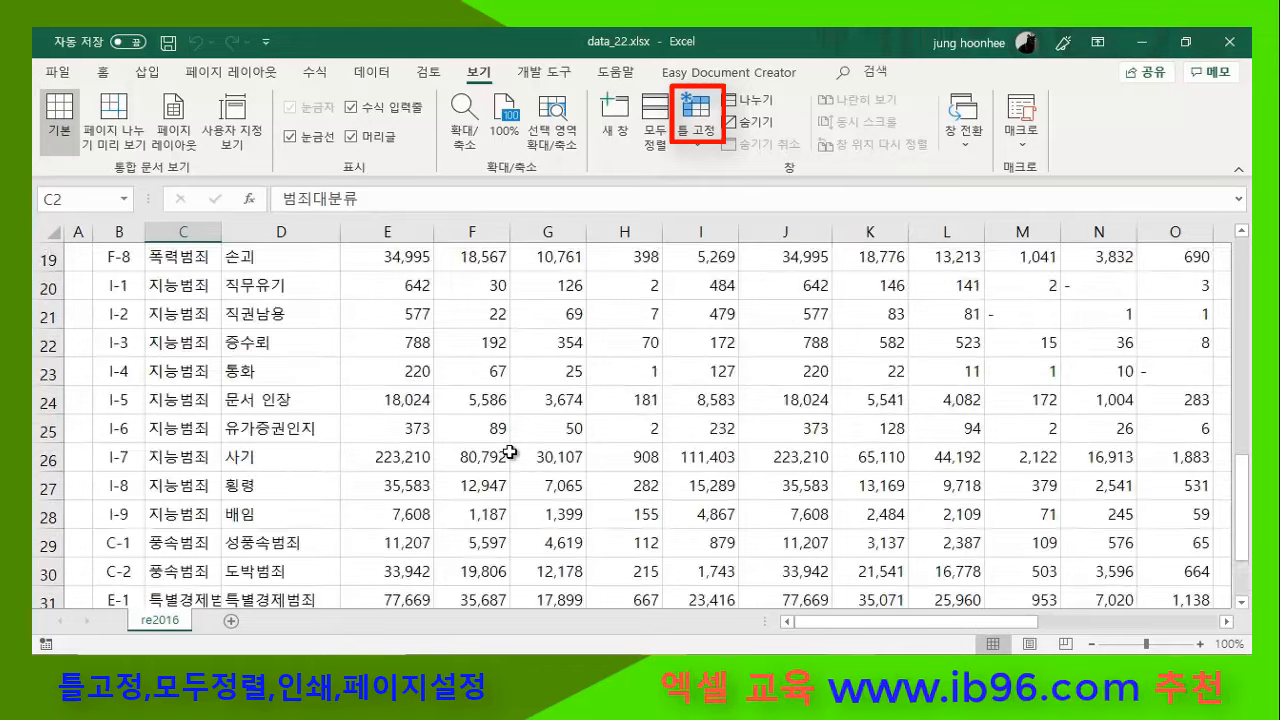
{"action": "scroll", "coordinate": [510, 452], "scroll_direction": "up", "scroll_amount": 6}
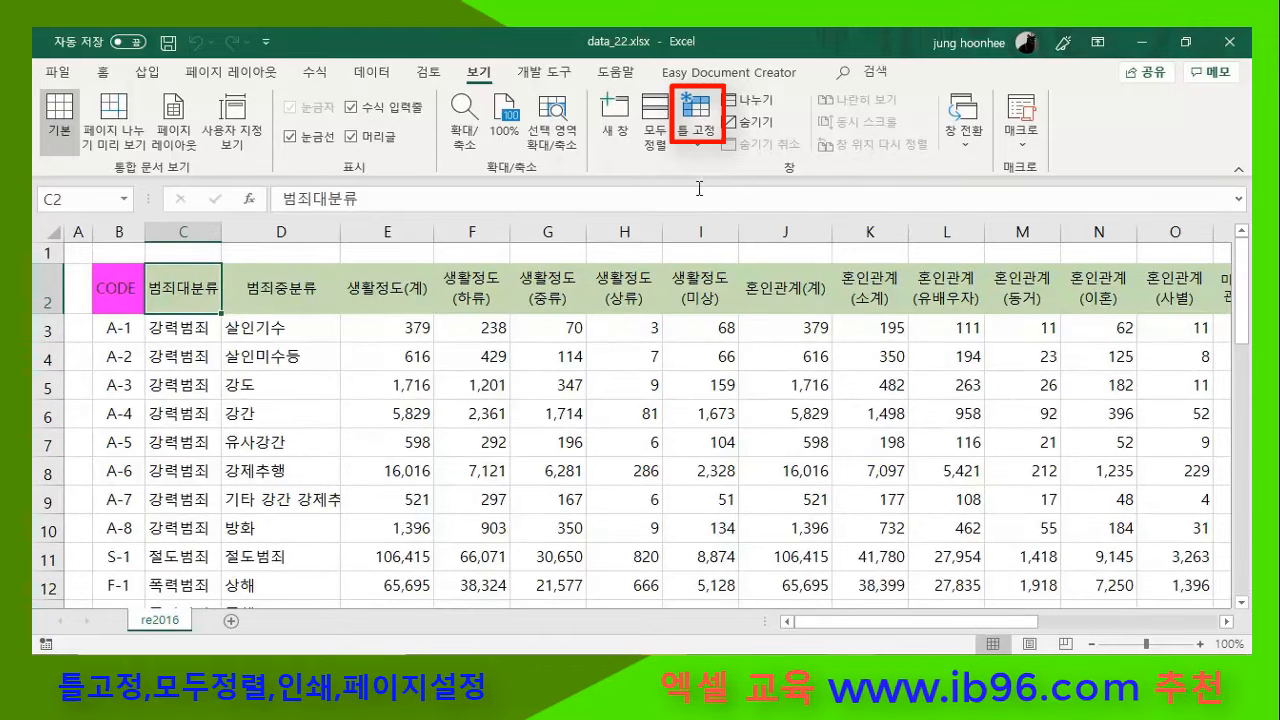
{"action": "left_click", "coordinate": [690, 146]}
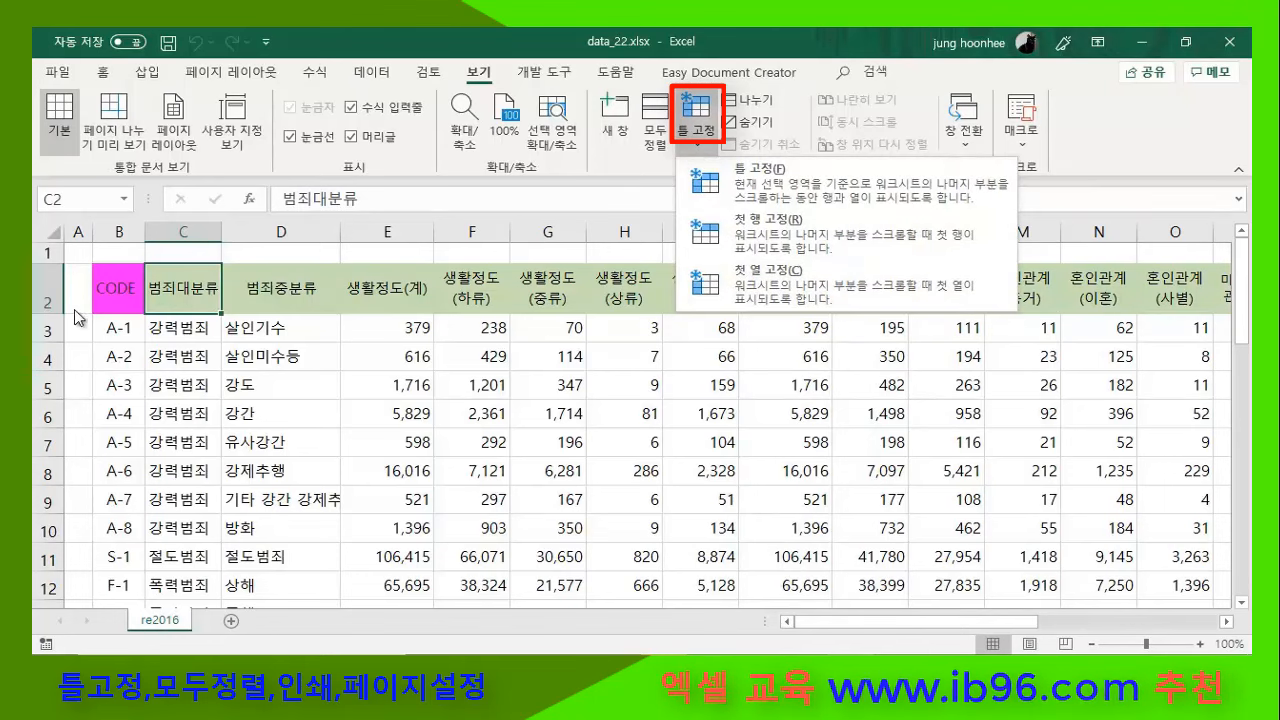
{"action": "left_click", "coordinate": [720, 288]}
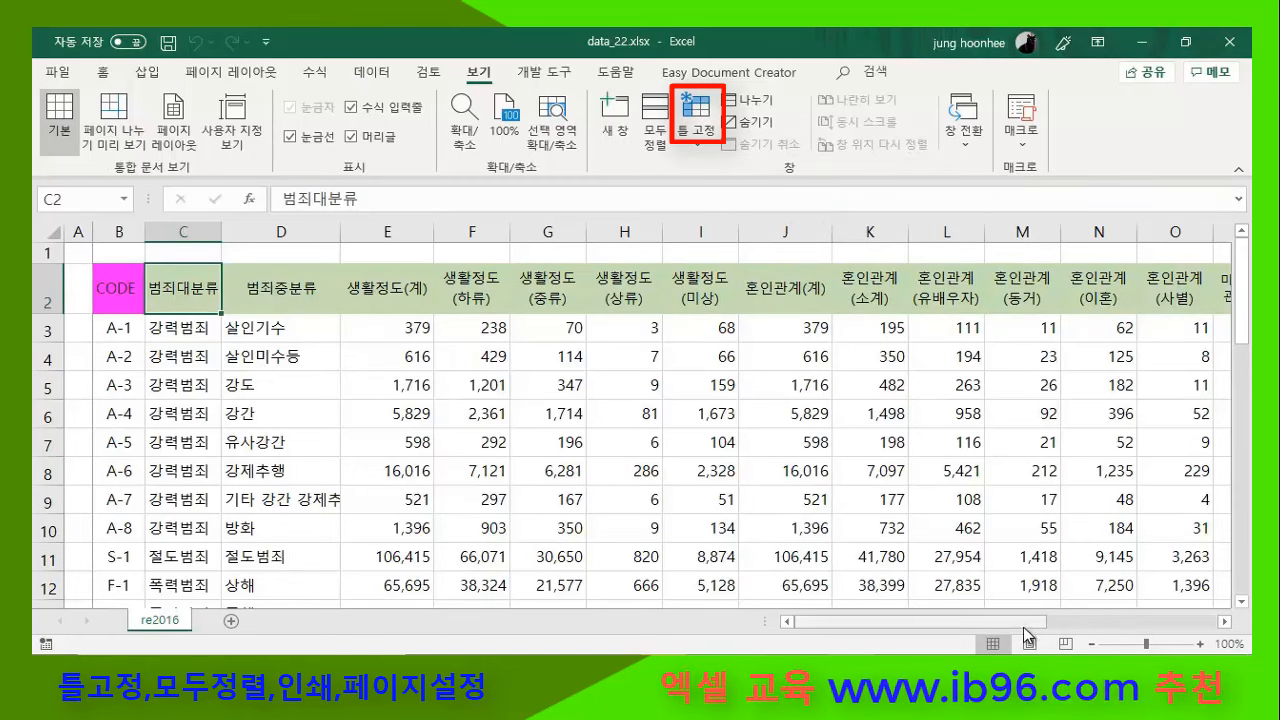
{"action": "mouse_move", "coordinate": [1021, 622]}
{"action": "left_mouse_down"}
{"action": "mouse_move", "coordinate": [1175, 621]}
{"action": "mouse_move", "coordinate": [1020, 621]}
{"action": "left_mouse_up"}
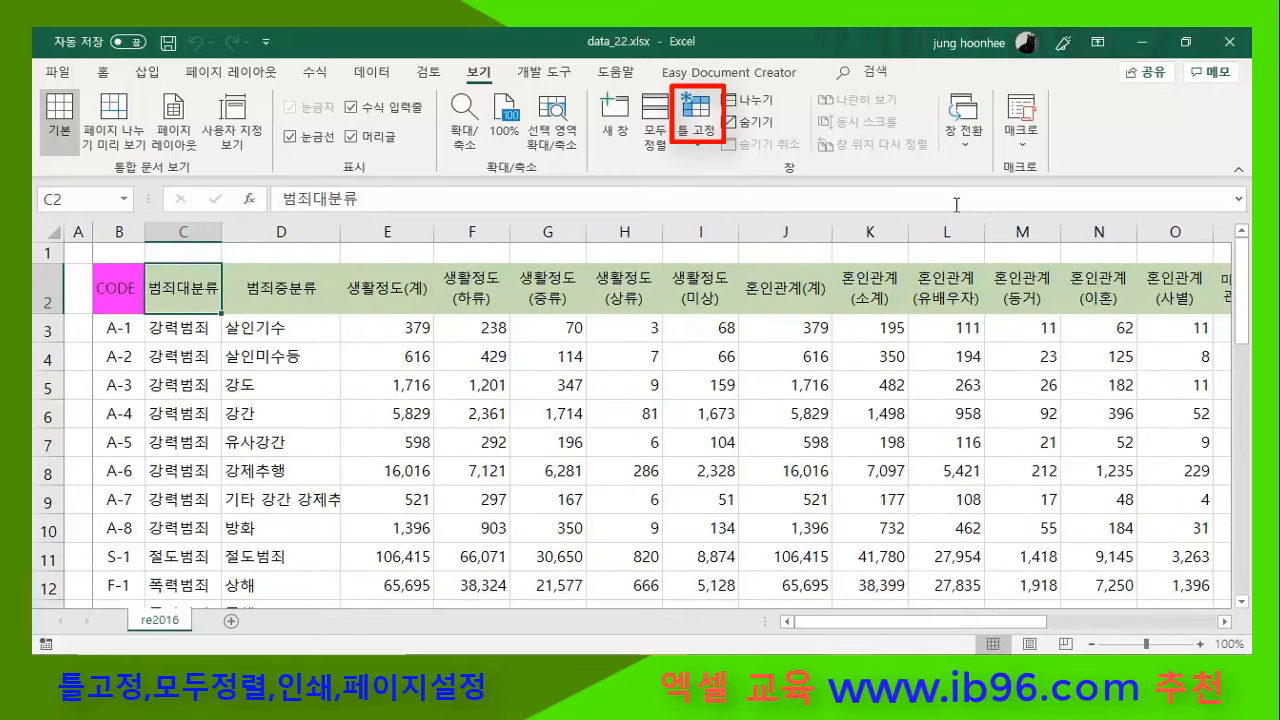
{"action": "left_click", "coordinate": [695, 110]}
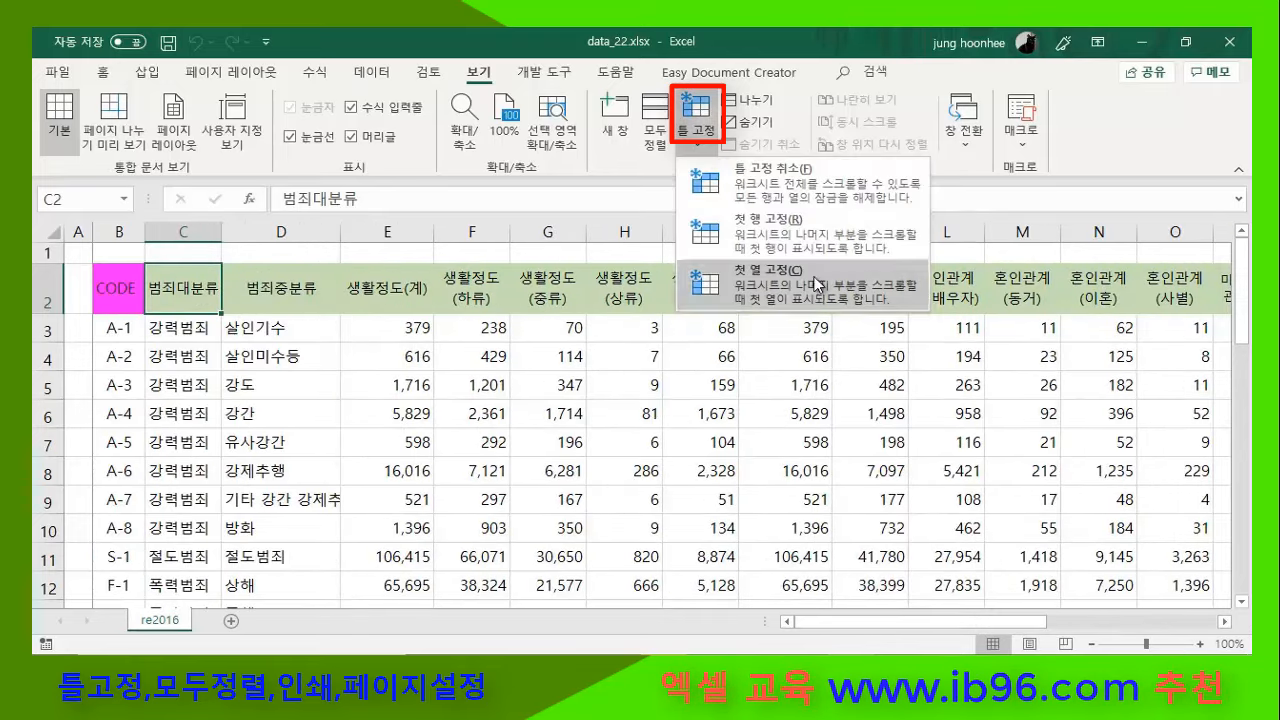
{"action": "left_click", "coordinate": [764, 190]}
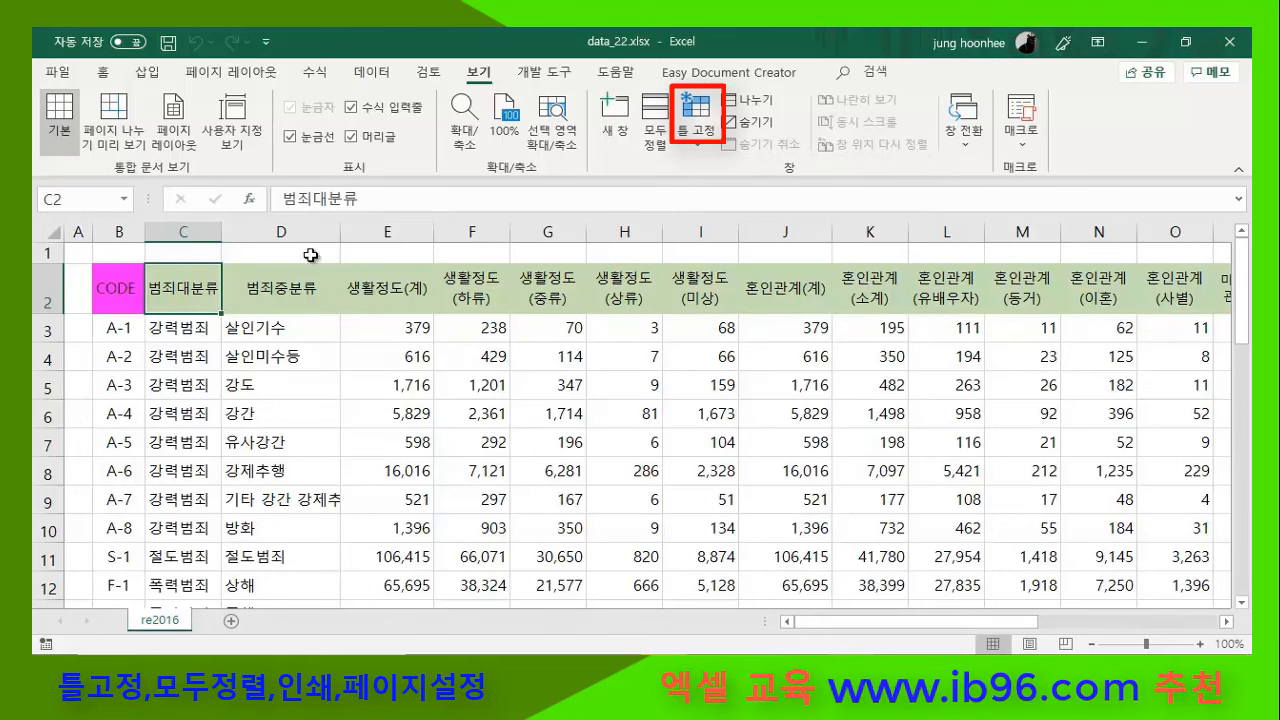
- Review the row 2 headings from CODE across to 혼인관계(계) to judge which should stay fixed
{"action": "left_click", "coordinate": [190, 356]}
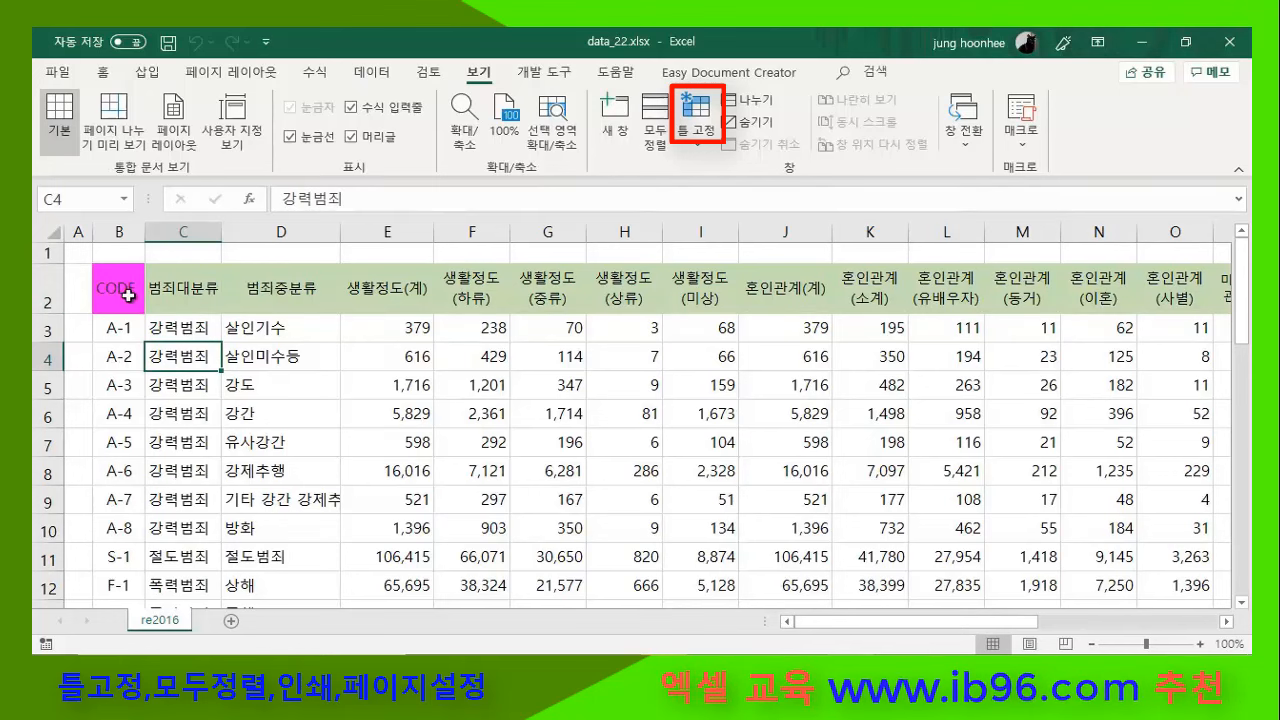
{"action": "left_click", "coordinate": [125, 292]}
{"action": "left_click", "coordinate": [200, 291]}
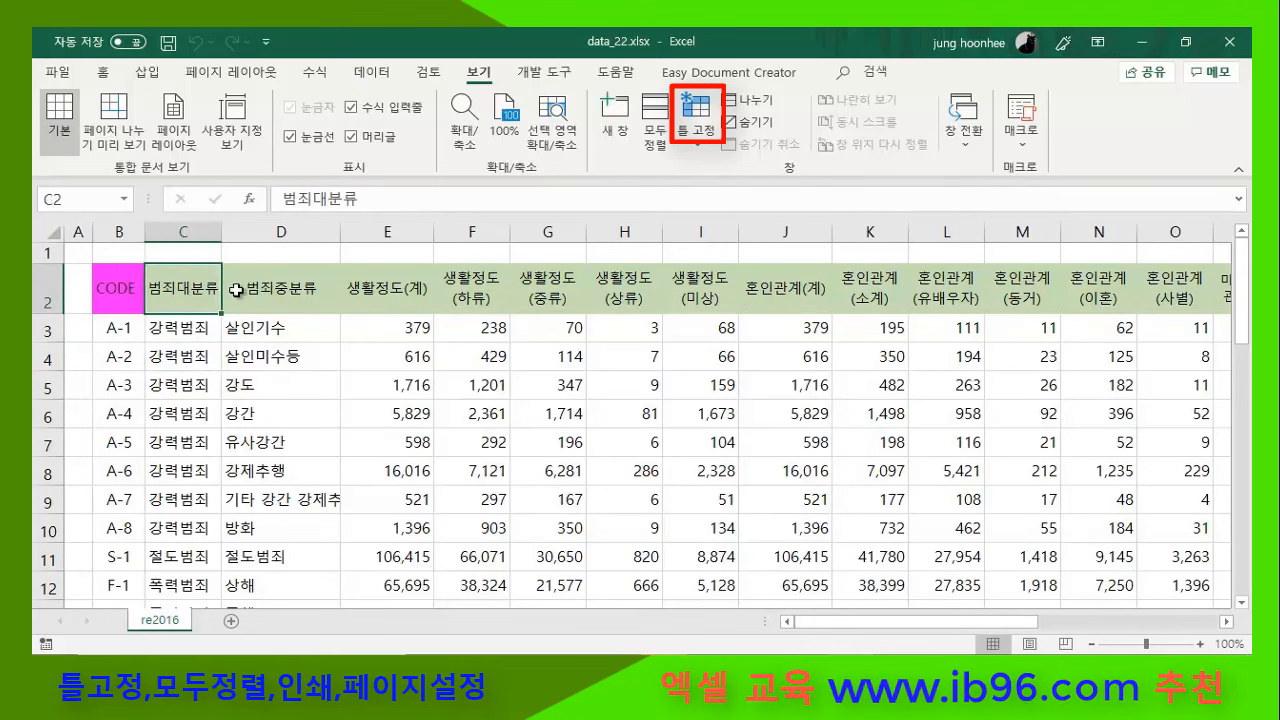
{"action": "left_click", "coordinate": [236, 290]}
{"action": "left_click", "coordinate": [363, 288]}
{"action": "left_click", "coordinate": [548, 288]}
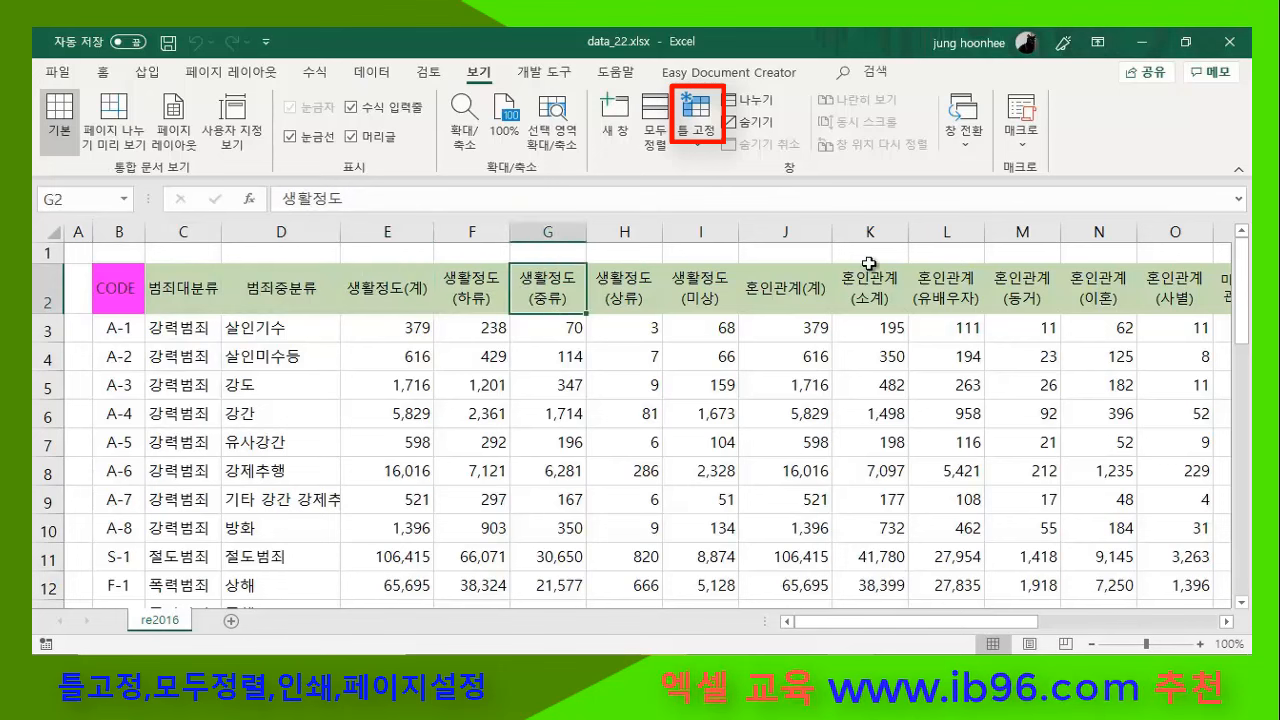
{"action": "left_click", "coordinate": [785, 288]}
{"action": "left_click", "coordinate": [116, 287]}
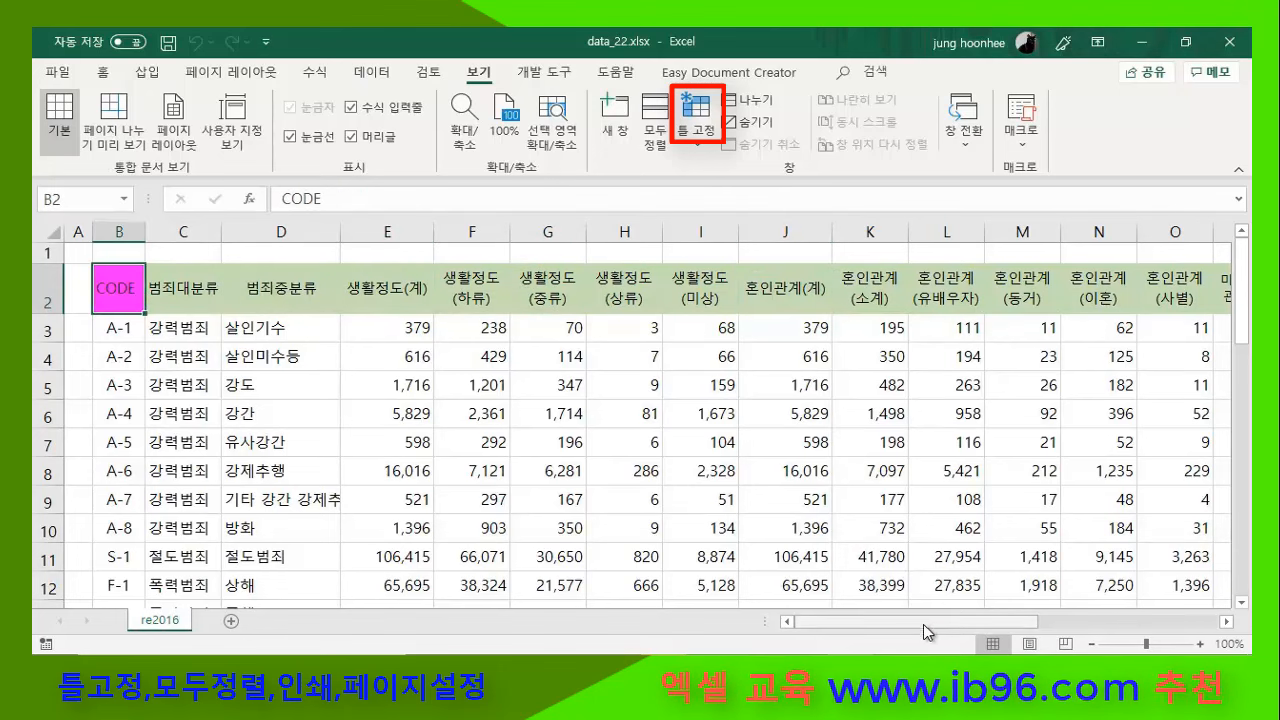
{"action": "left_click_drag", "start_coordinate": [923, 624], "coordinate": [880, 624]}
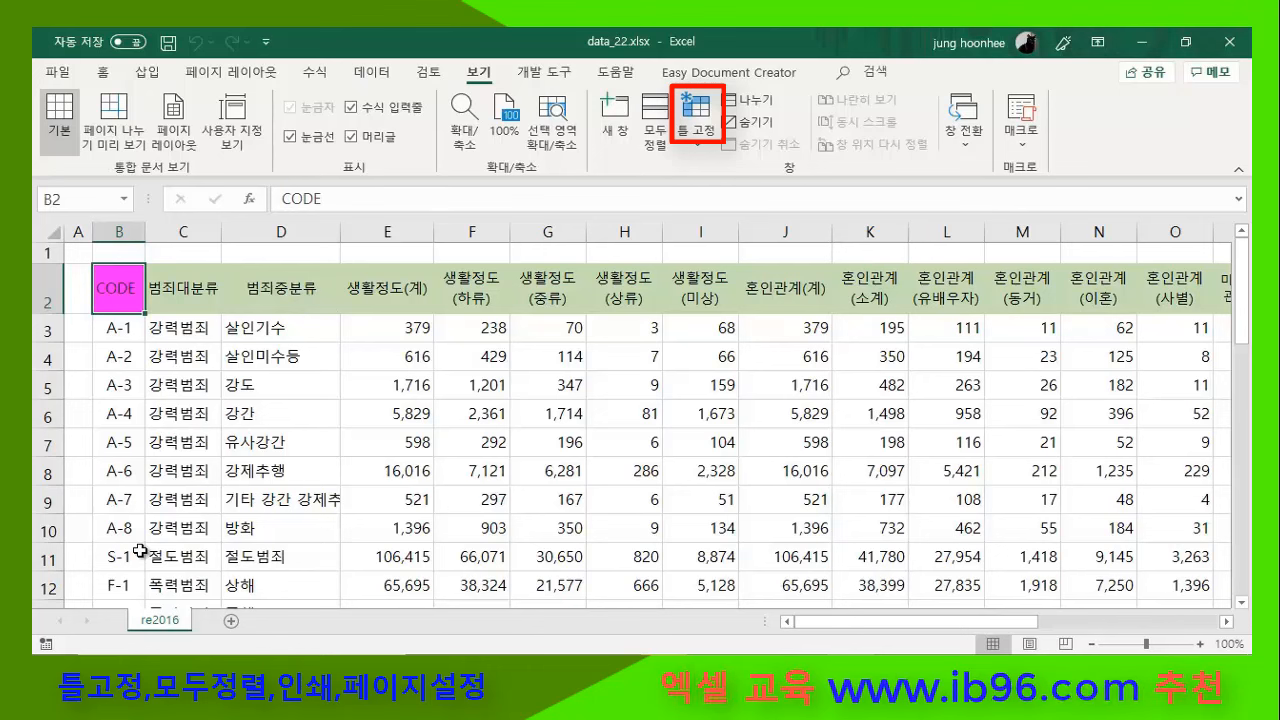
- Compare the 범죄대분류 and 범죄중분류 headings with the entries in rows 3 and 4 beneath them
{"action": "left_click", "coordinate": [172, 287]}
{"action": "left_click", "coordinate": [310, 286]}
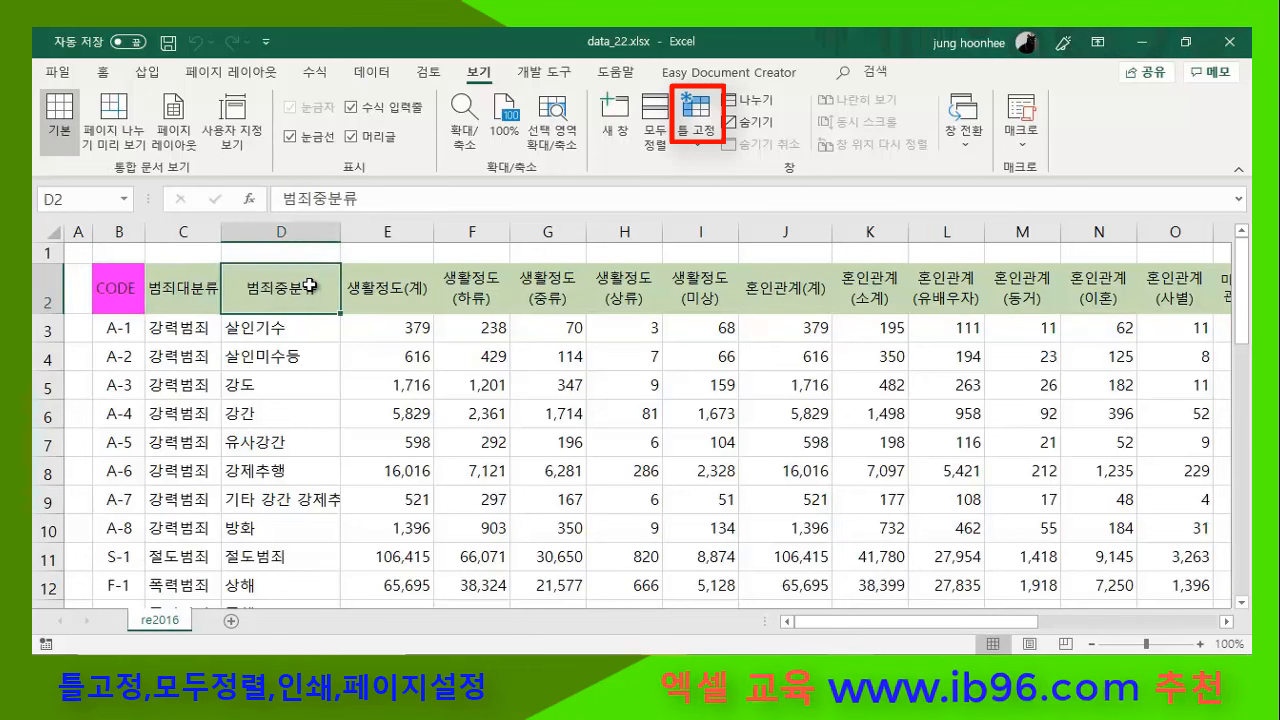
{"action": "left_click", "coordinate": [172, 330]}
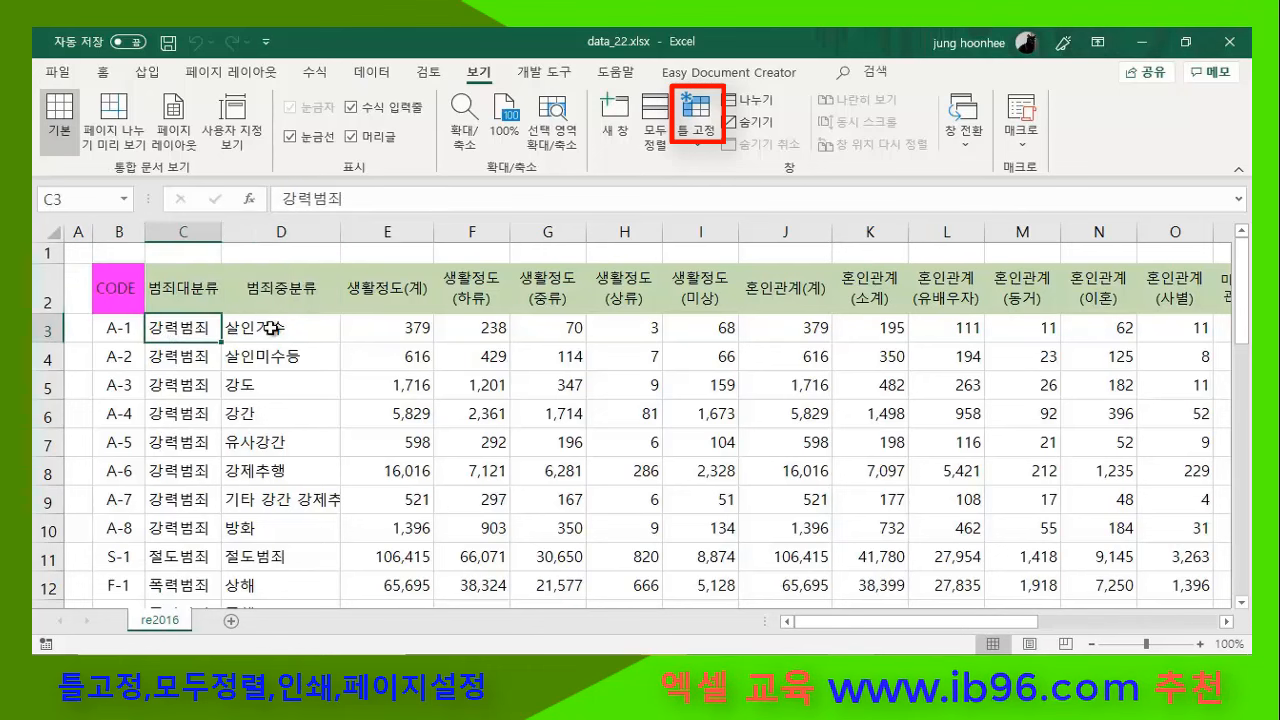
{"action": "left_click", "coordinate": [272, 327]}
{"action": "left_click", "coordinate": [352, 325]}
{"action": "left_click", "coordinate": [178, 328]}
{"action": "left_click", "coordinate": [272, 356]}
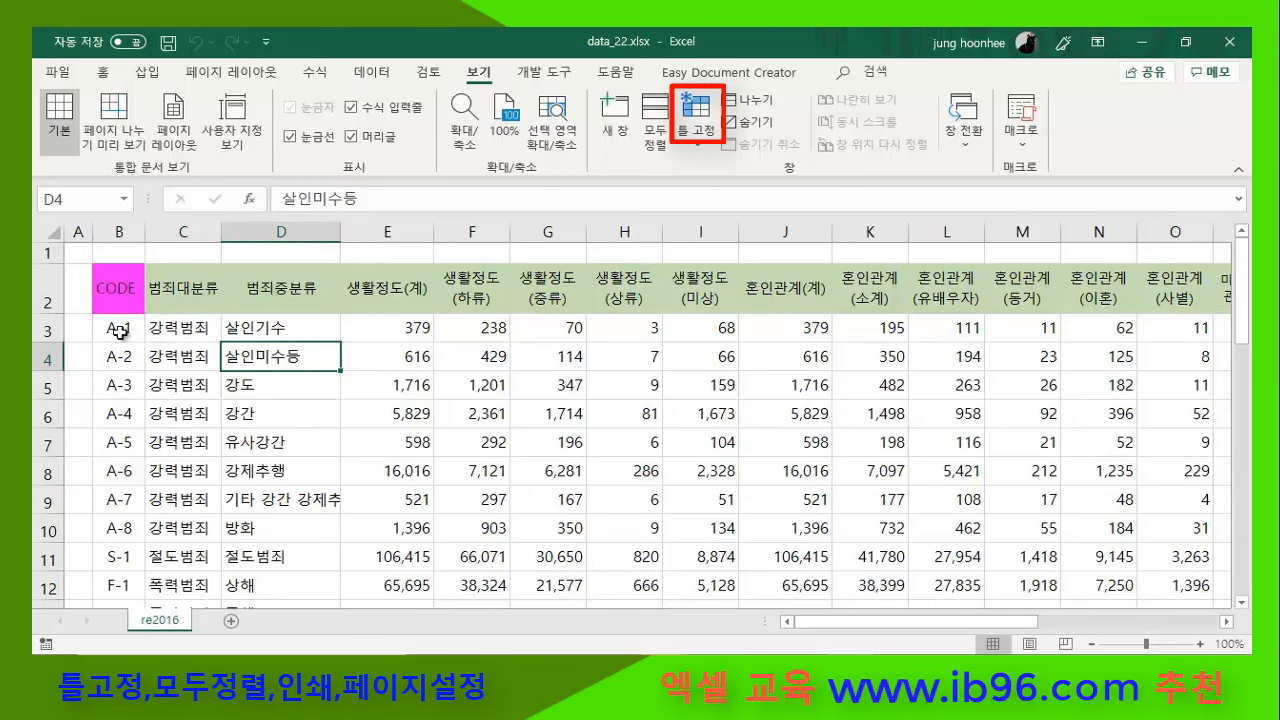
- Examine the CODE column alongside the 강력범죄 entries in column C
{"action": "left_click_drag", "start_coordinate": [125, 268], "coordinate": [112, 525]}
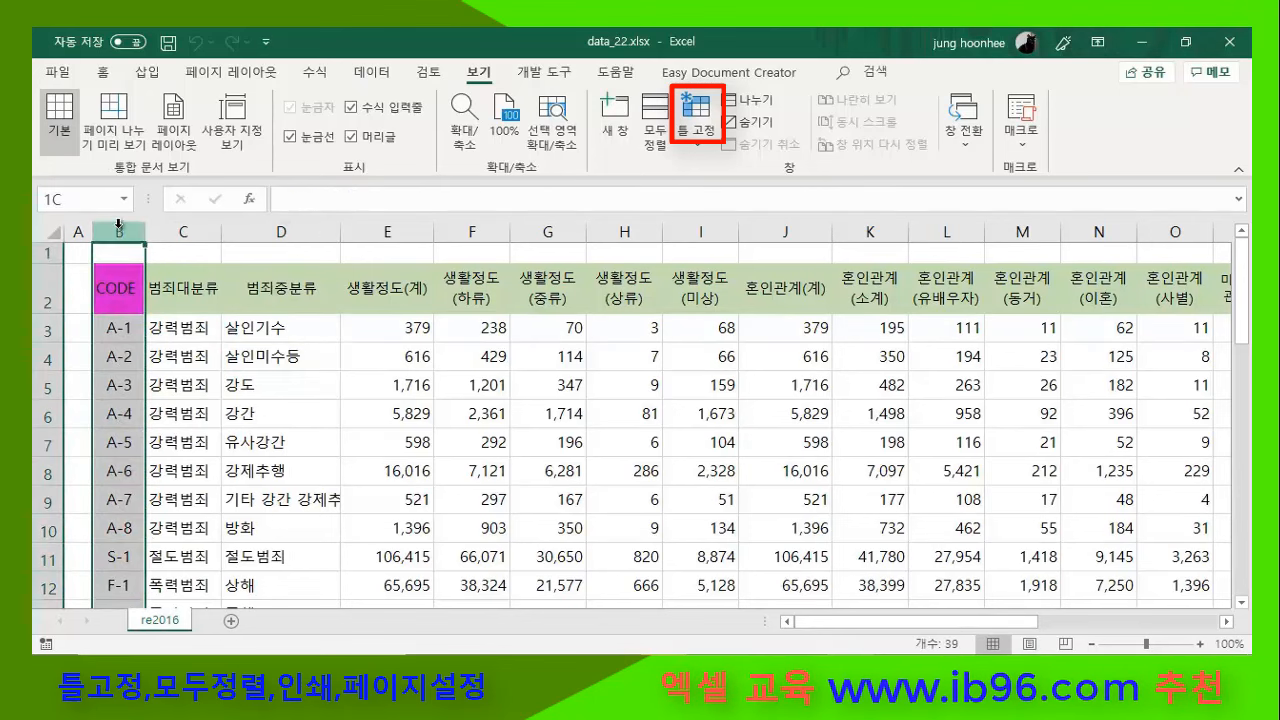
{"action": "left_click", "coordinate": [140, 328]}
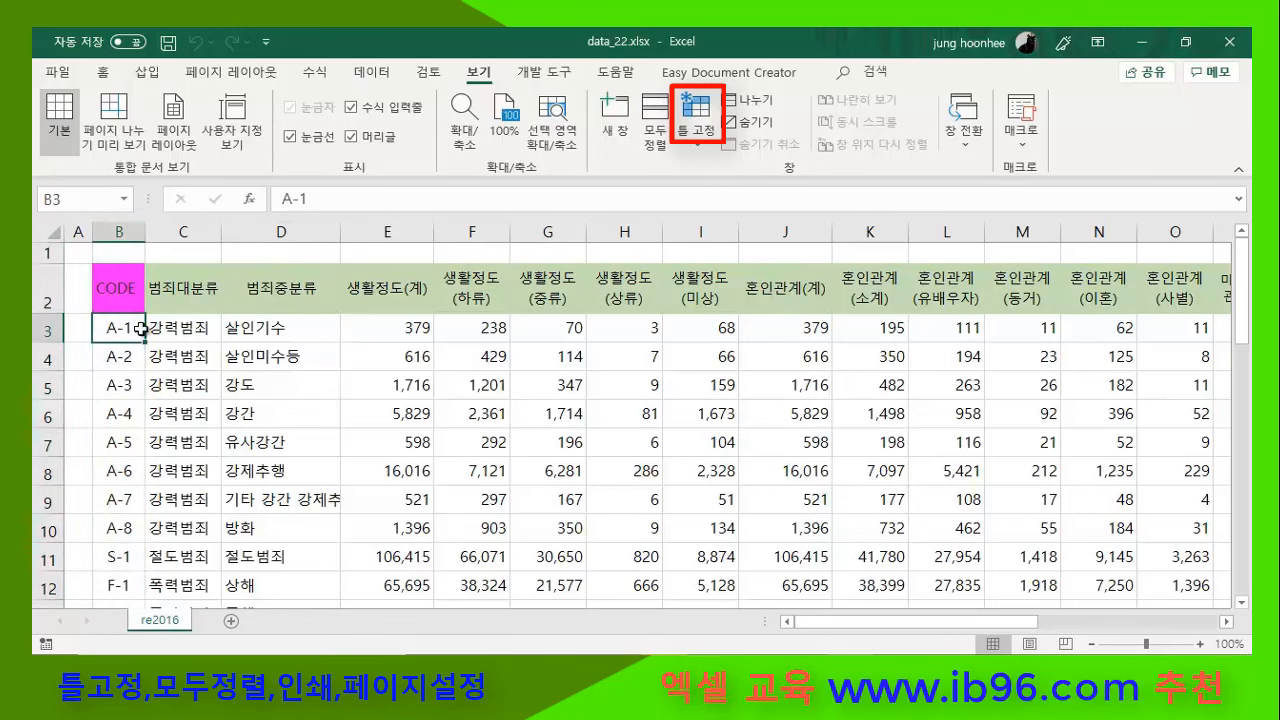
{"action": "left_click", "coordinate": [197, 233]}
{"action": "left_click", "coordinate": [180, 325]}
{"action": "left_click", "coordinate": [183, 385]}
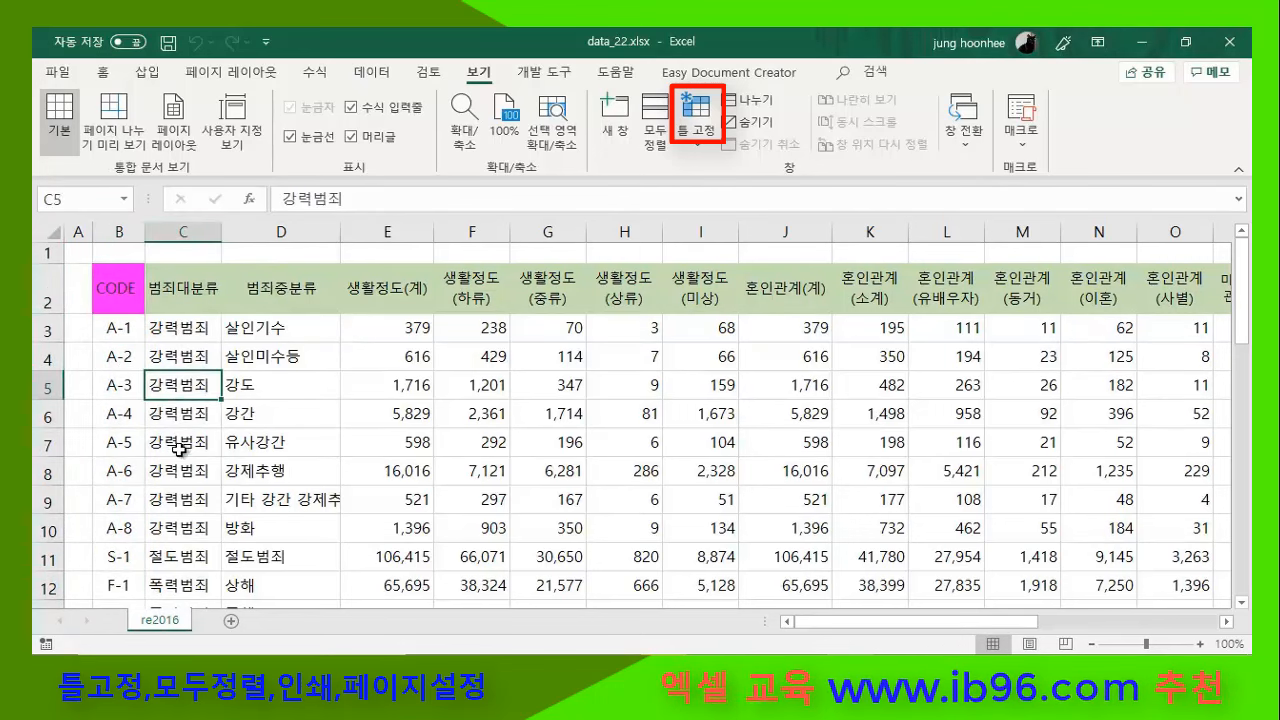
{"action": "left_click", "coordinate": [179, 449]}
{"action": "left_click", "coordinate": [168, 360]}
{"action": "left_click", "coordinate": [190, 329]}
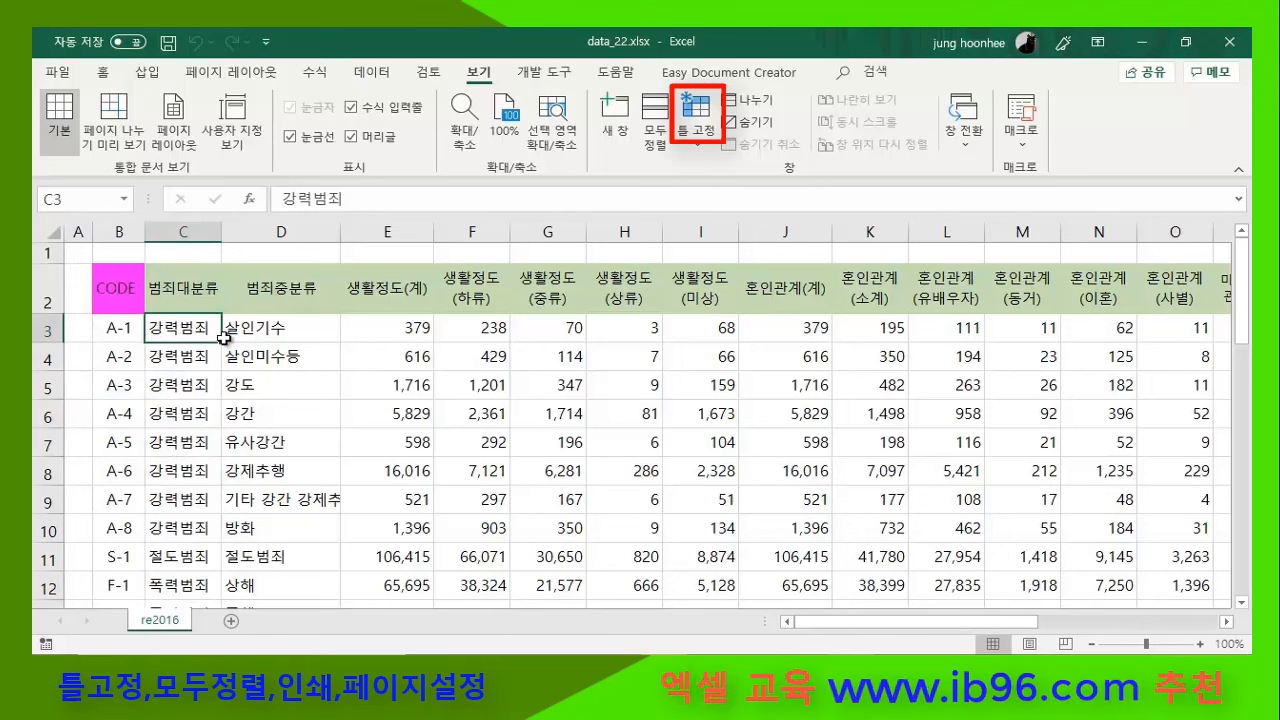
- Freeze the panes at cell C3 to fix the row 2 headings and the CODE column
{"action": "left_click", "coordinate": [48, 294]}
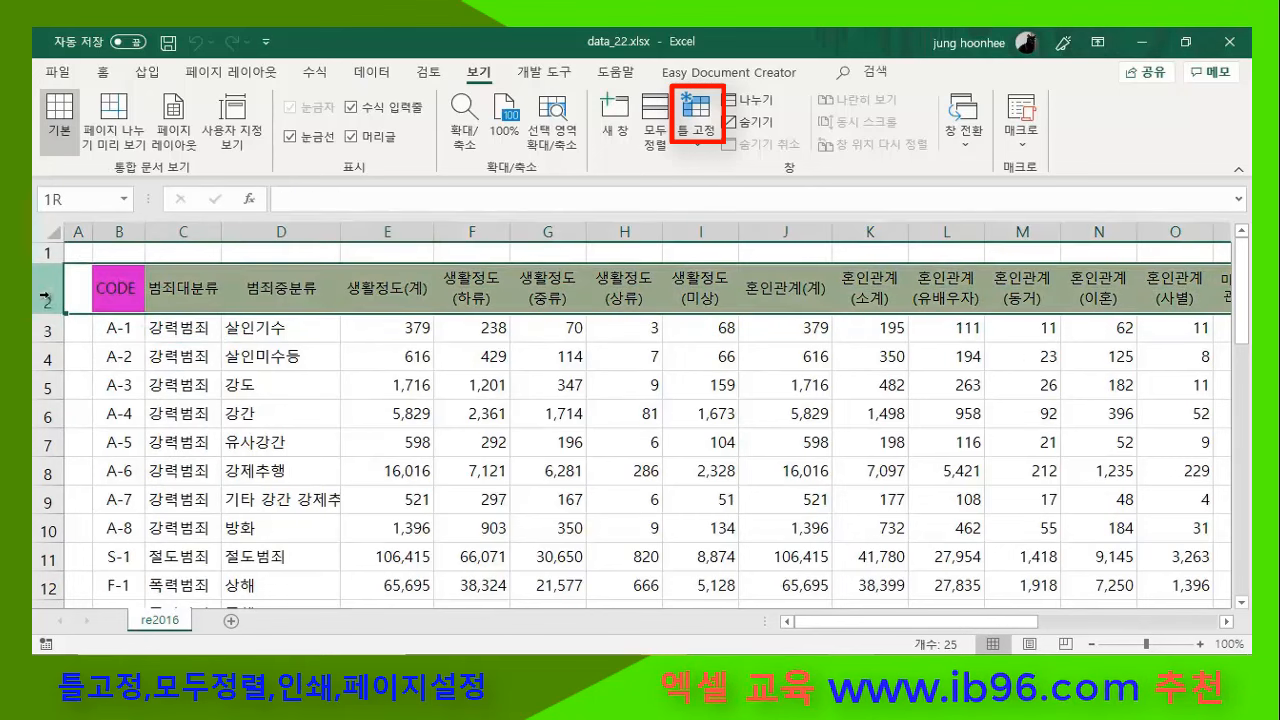
{"action": "left_click", "coordinate": [122, 232]}
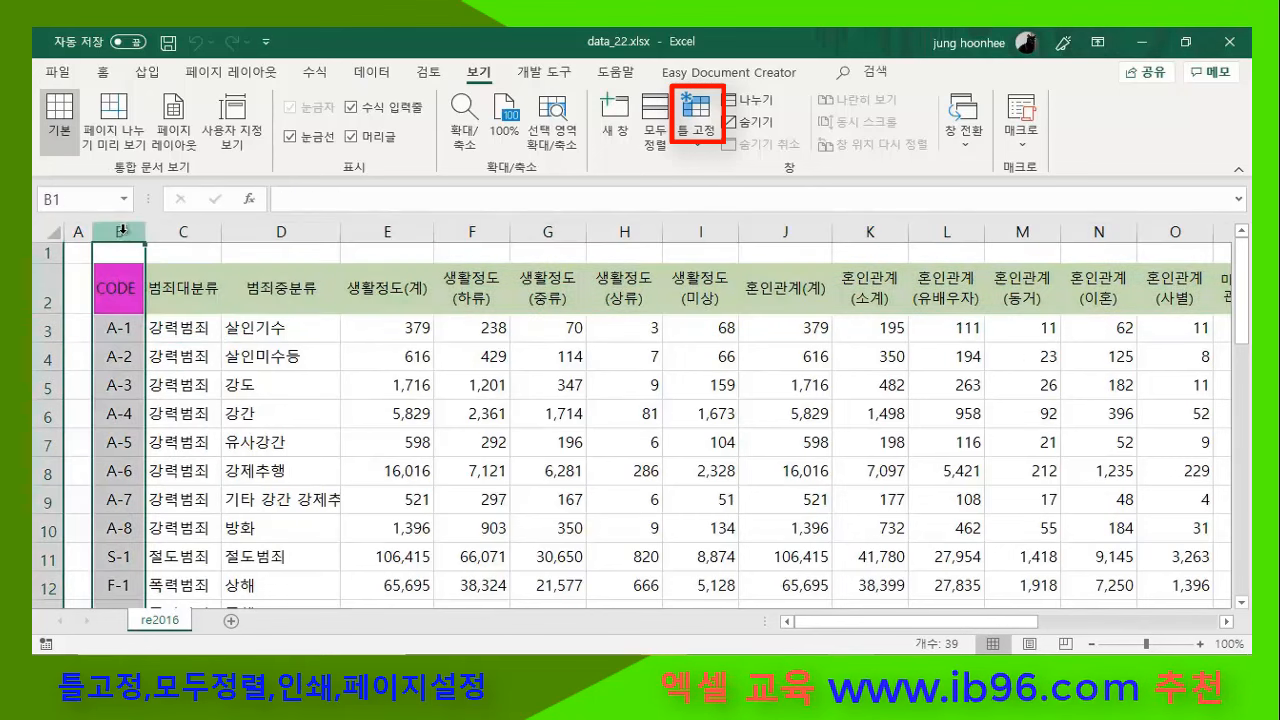
{"action": "left_click", "coordinate": [46, 294]}
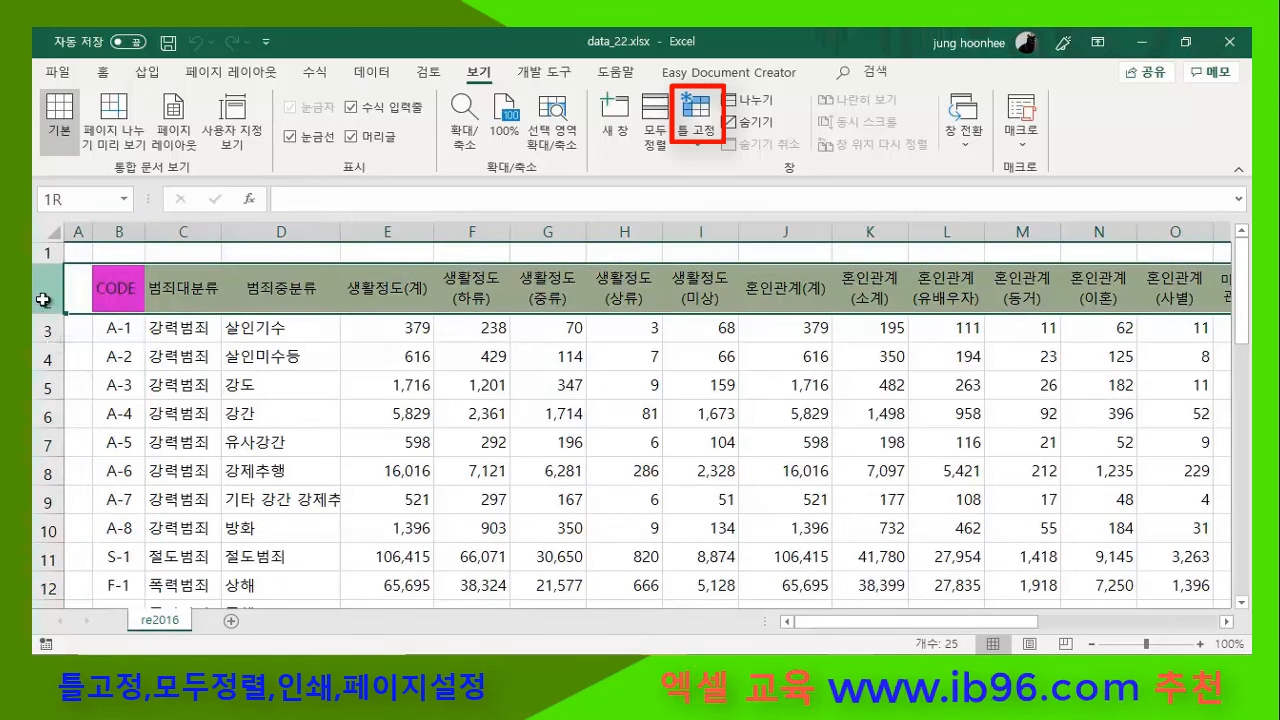
{"action": "left_click", "coordinate": [182, 327]}
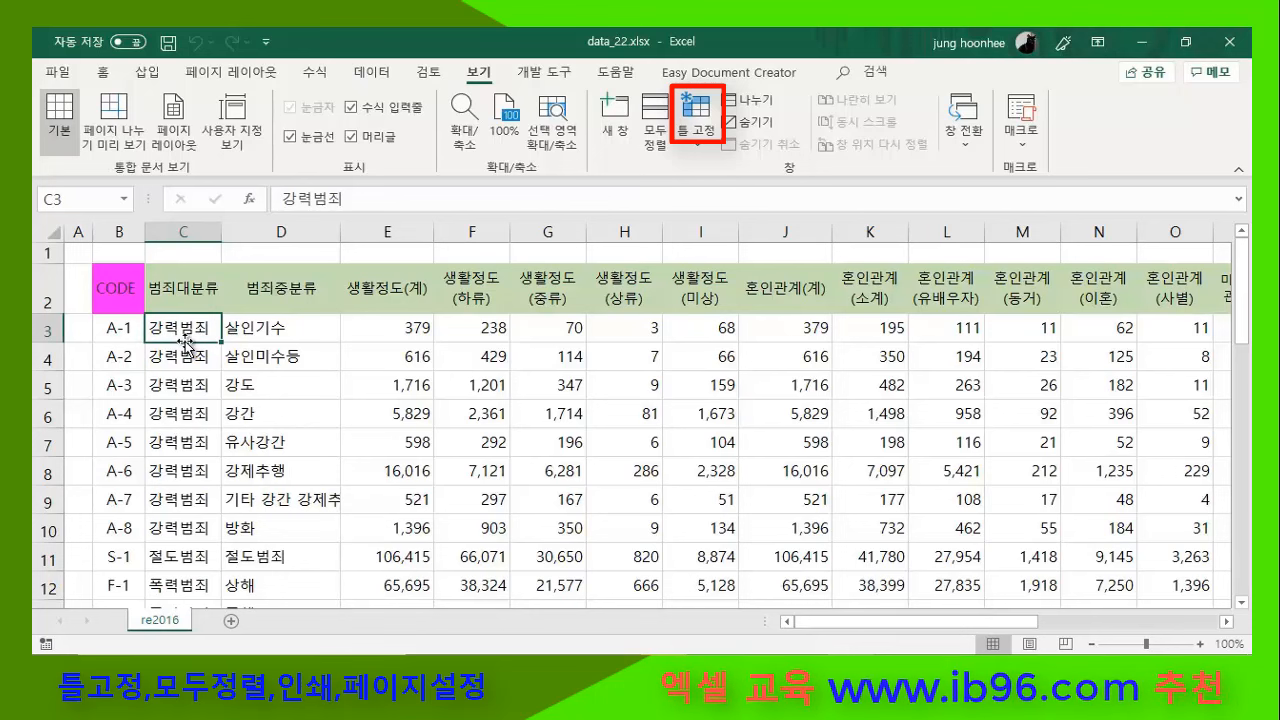
{"action": "left_click", "coordinate": [700, 150]}
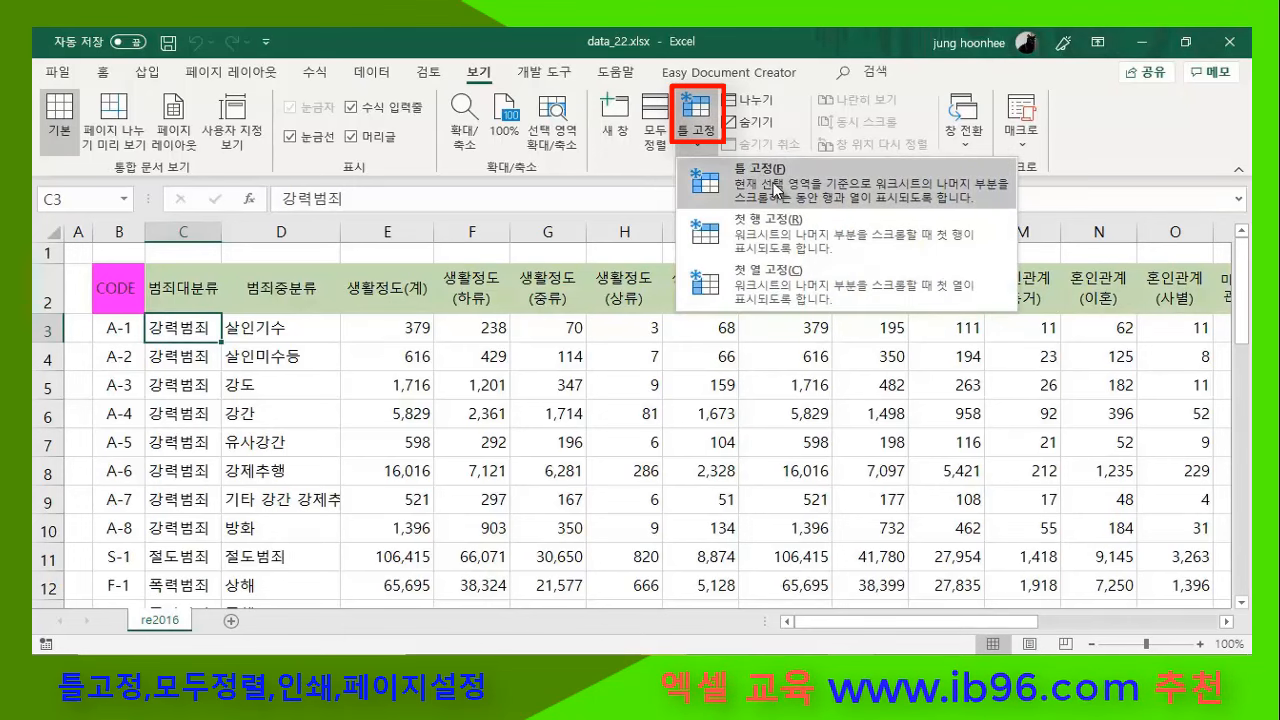
{"action": "left_click", "coordinate": [776, 188]}
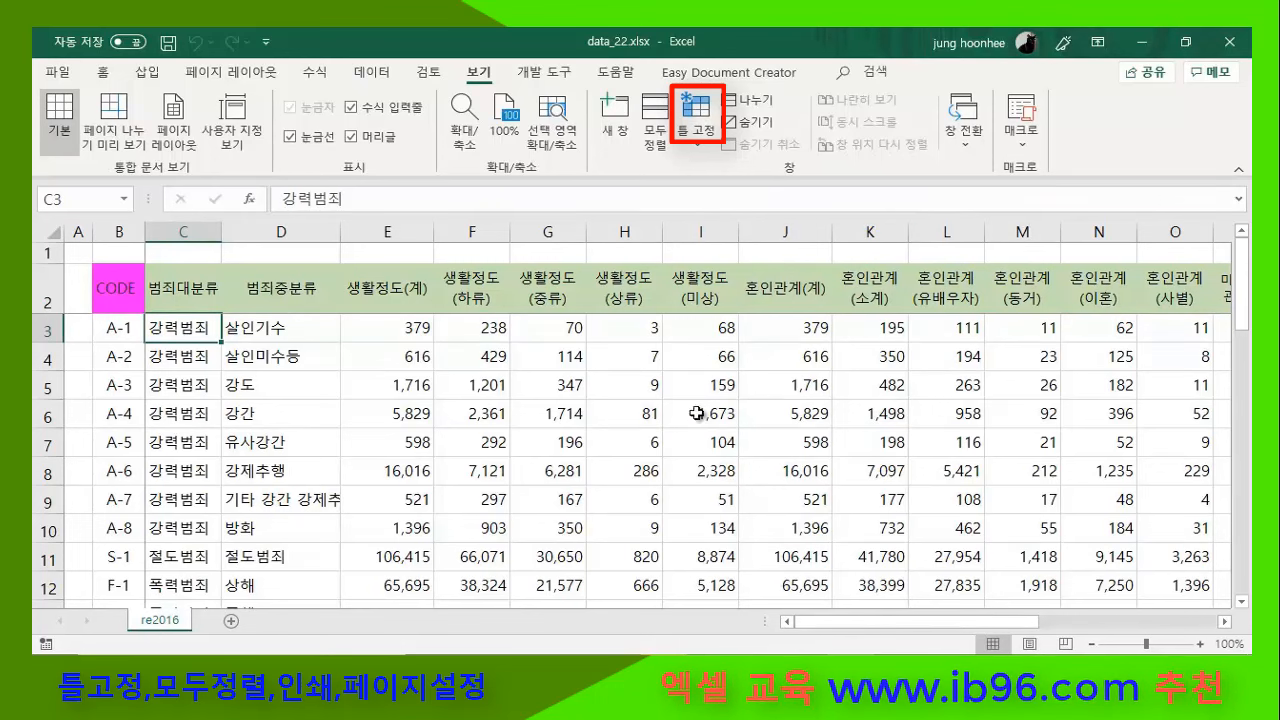
- Check how the headings in row 2 behave while viewing rows down to 기타범죄
{"action": "scroll", "coordinate": [632, 362], "scroll_direction": "down", "scroll_amount": 2}
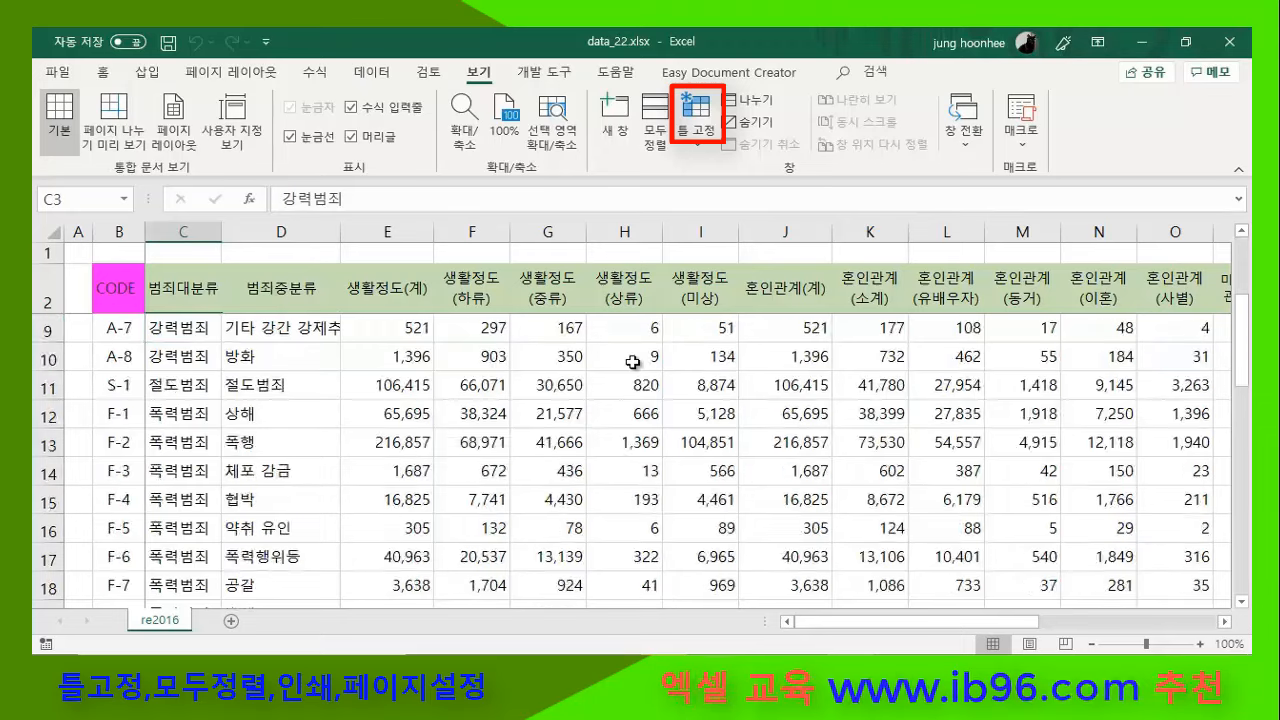
{"action": "scroll", "coordinate": [632, 362], "scroll_direction": "down", "scroll_amount": 10}
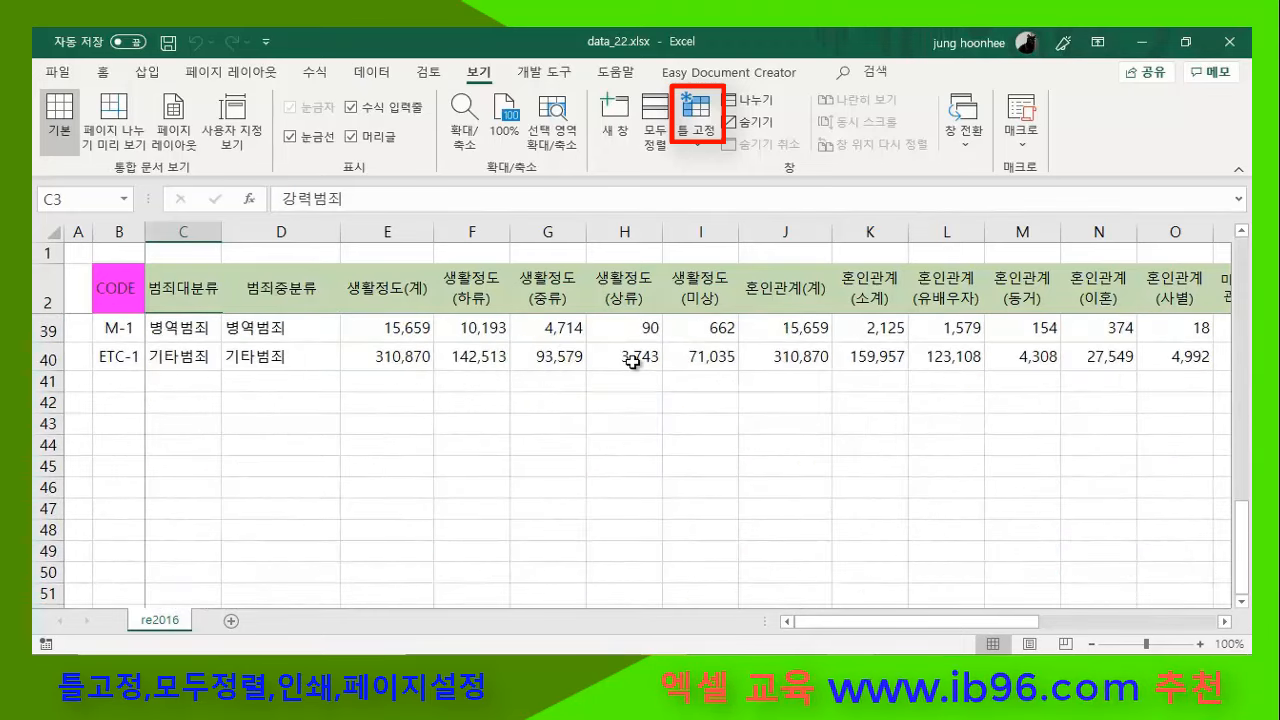
{"action": "scroll", "coordinate": [632, 362], "scroll_direction": "up", "scroll_amount": 8}
{"action": "scroll", "coordinate": [632, 362], "scroll_direction": "down", "scroll_amount": 4}
{"action": "scroll", "coordinate": [632, 362], "scroll_direction": "up", "scroll_amount": 4}
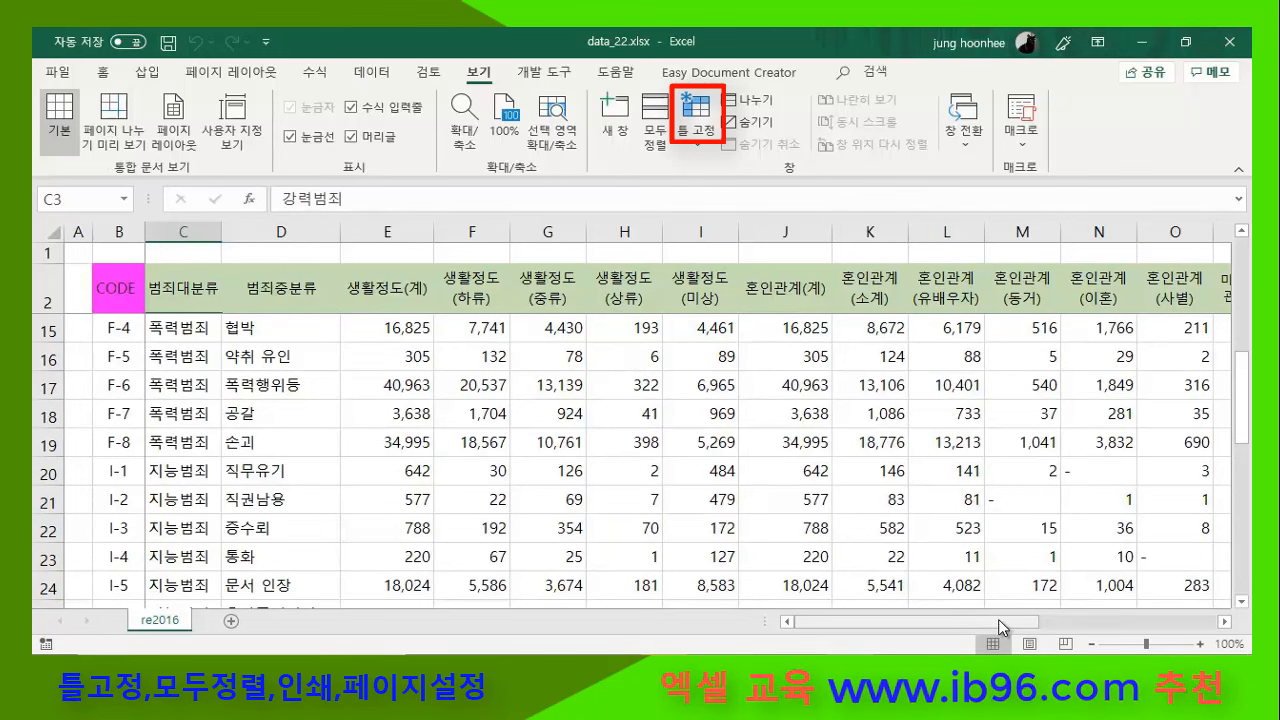
- Check the frozen CODE column and headings across to the 미상 column, and return to the table's first columns
{"action": "left_click", "coordinate": [1225, 623]}
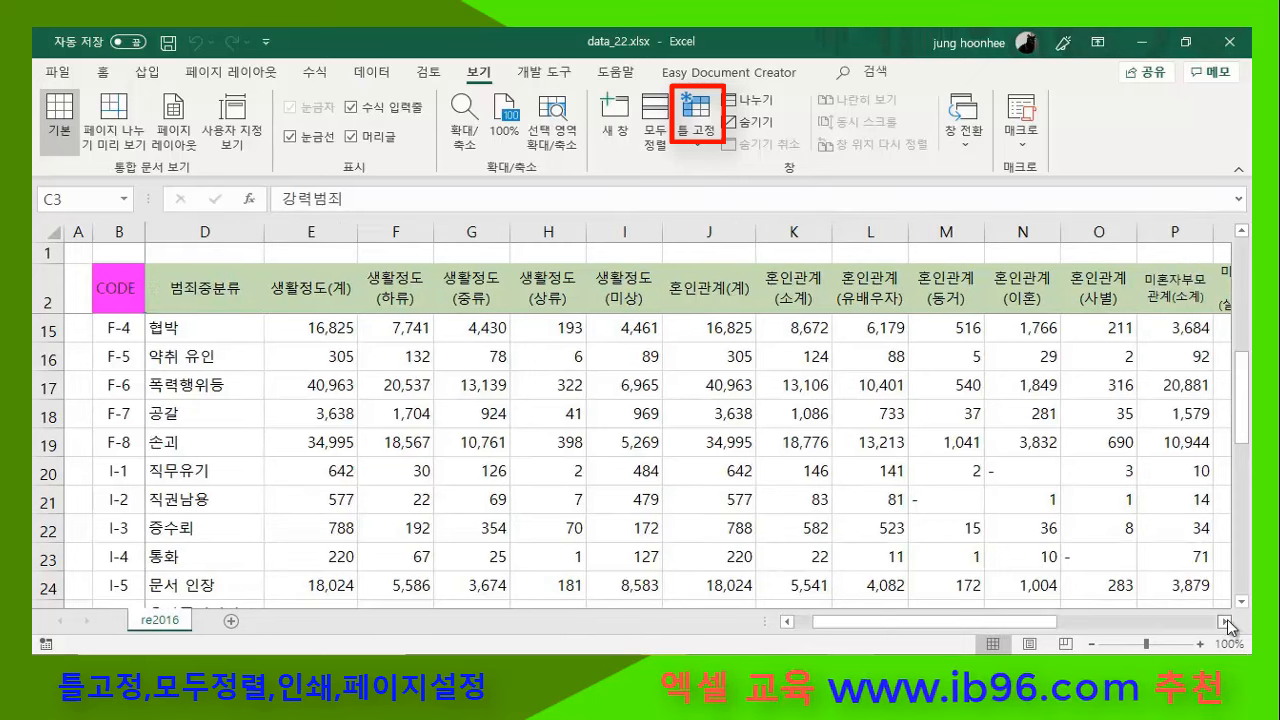
{"action": "left_click", "coordinate": [1227, 619]}
{"action": "left_click", "coordinate": [1227, 619]}
{"action": "left_click", "coordinate": [1227, 619]}
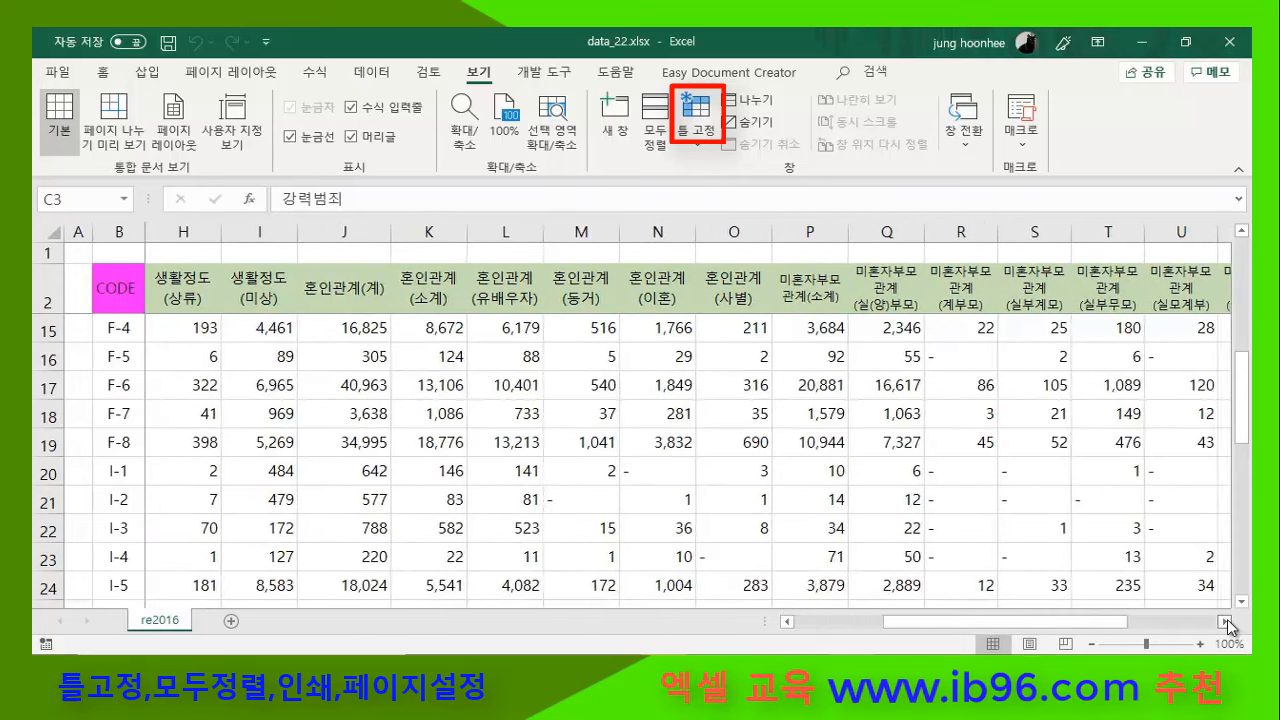
{"action": "left_click", "coordinate": [1227, 619]}
{"action": "left_click", "coordinate": [1227, 619]}
{"action": "left_click", "coordinate": [1227, 619]}
{"action": "left_click", "coordinate": [1227, 619]}
{"action": "left_click", "coordinate": [1227, 619]}
{"action": "left_click", "coordinate": [1227, 619]}
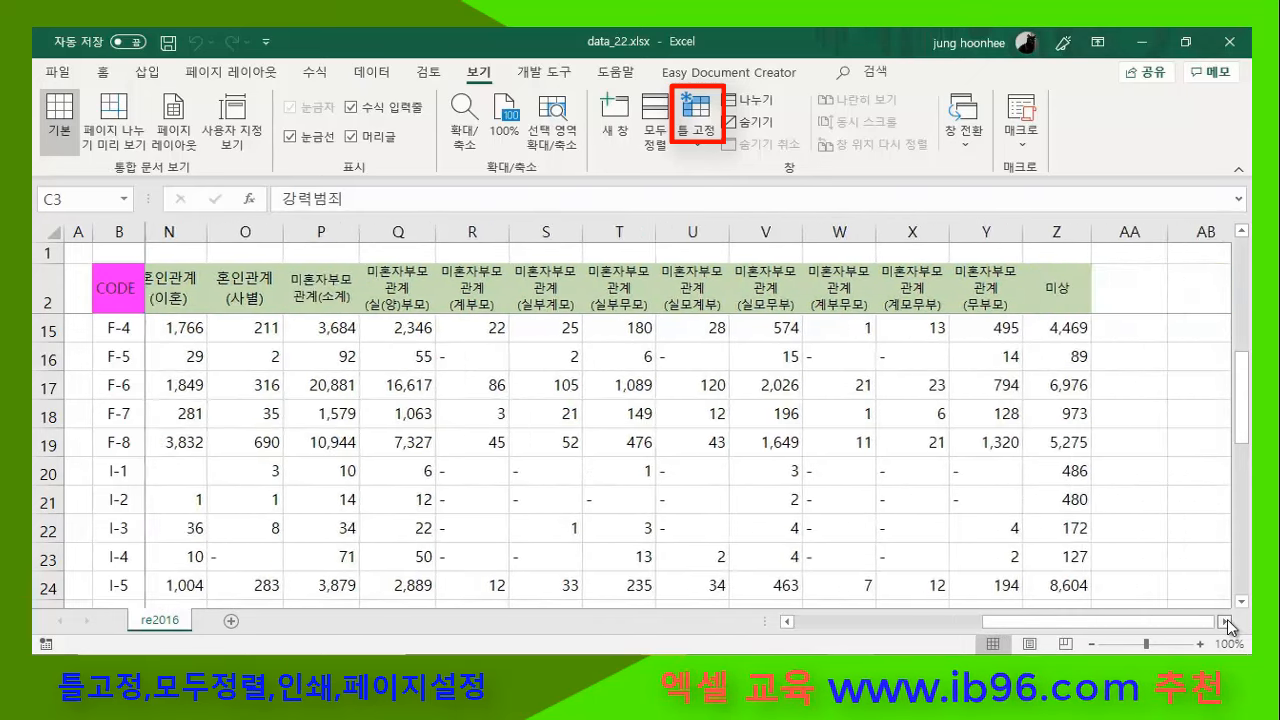
{"action": "left_click", "coordinate": [1227, 619]}
{"action": "left_click", "coordinate": [1227, 619]}
{"action": "left_click", "coordinate": [1227, 619]}
{"action": "left_click", "coordinate": [1227, 619]}
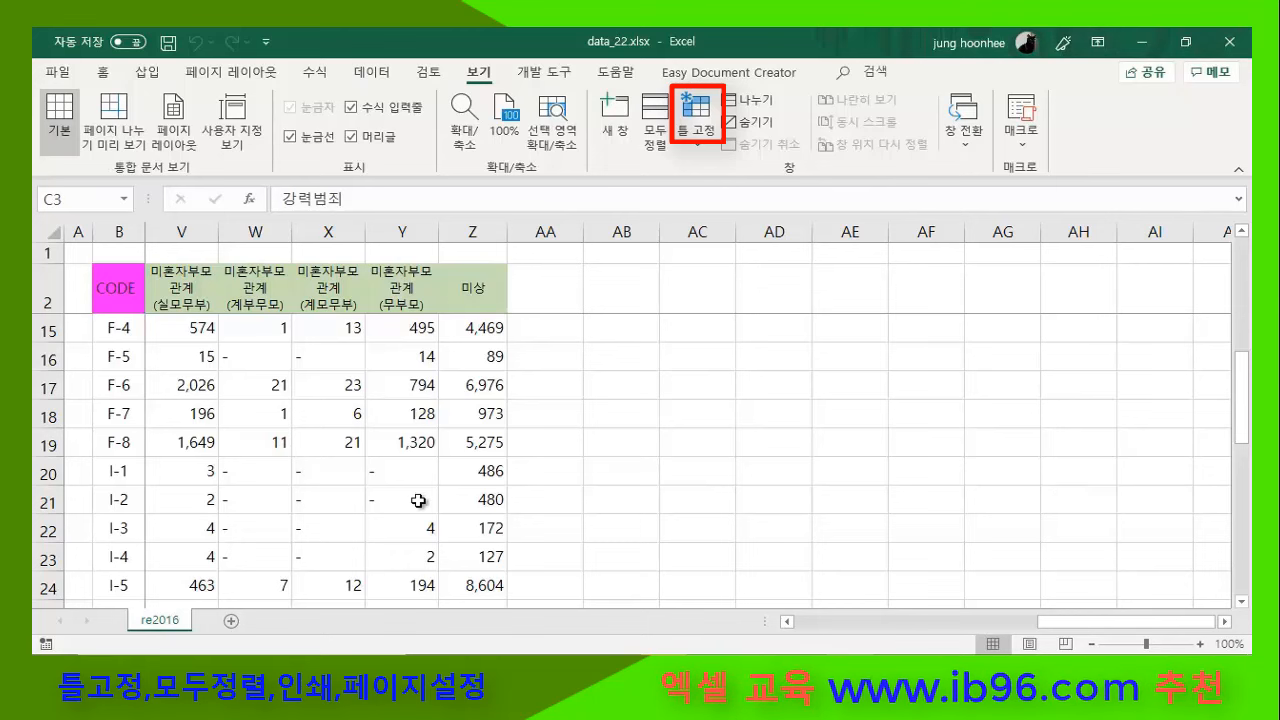
{"action": "scroll", "coordinate": [420, 501], "scroll_direction": "up", "scroll_amount": 4}
{"action": "scroll", "coordinate": [423, 500], "scroll_direction": "down", "scroll_amount": 3}
{"action": "scroll", "coordinate": [410, 508], "scroll_direction": "up", "scroll_amount": 3}
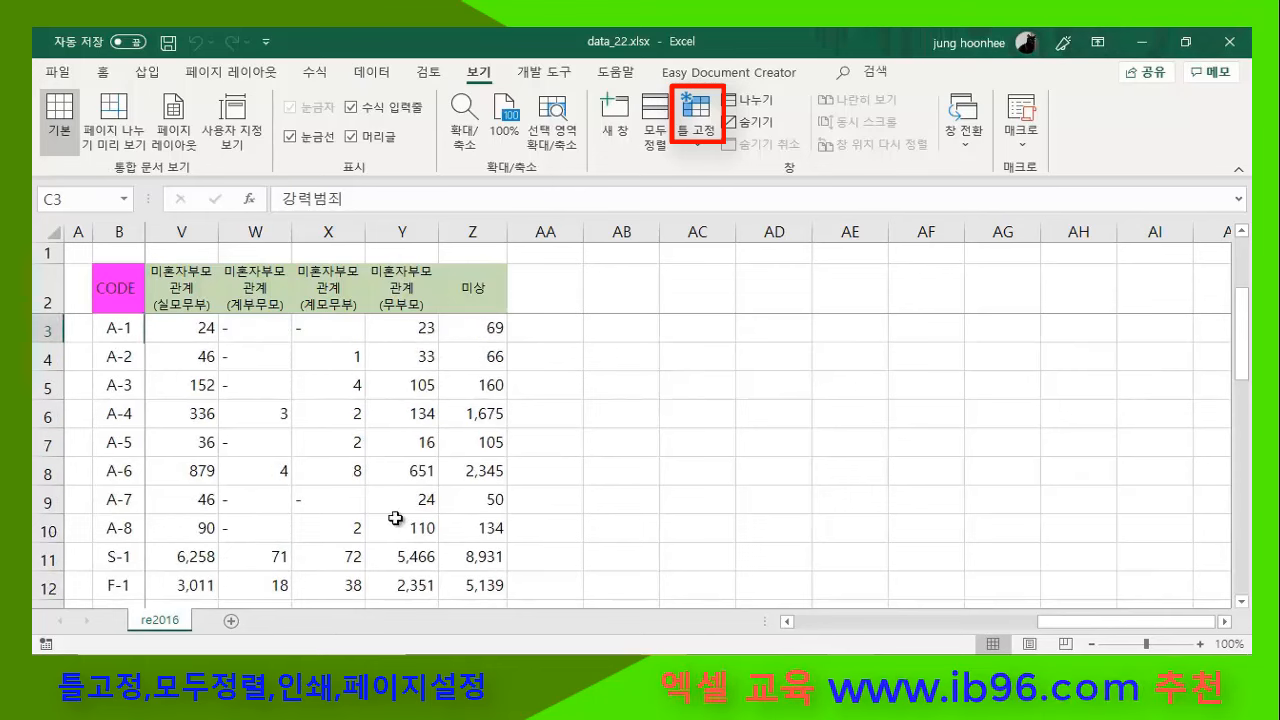
{"action": "left_click_drag", "start_coordinate": [1165, 622], "coordinate": [889, 620]}
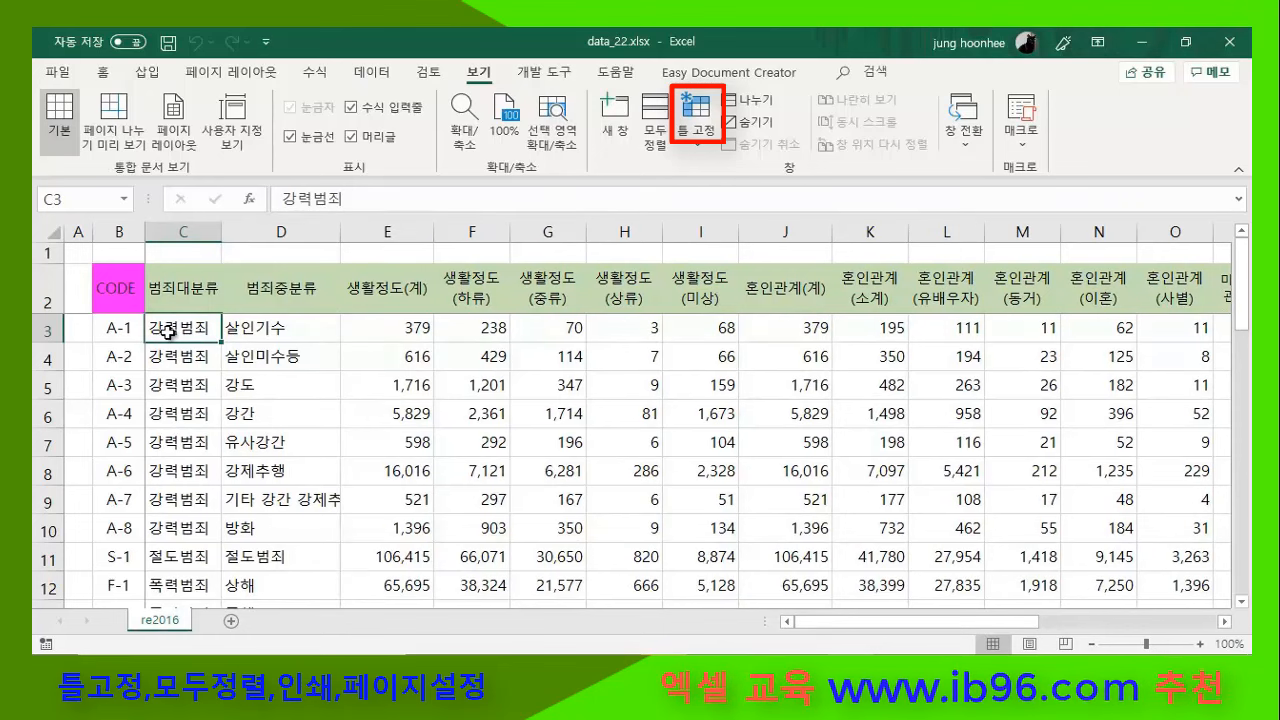
- Unfreeze the panes on the re2016 sheet from cell C3 and check how the table scrolls
{"action": "key", "text": "Down"}
{"action": "key", "text": "Down"}
{"action": "key", "text": "Down"}
{"action": "key", "text": "Down"}
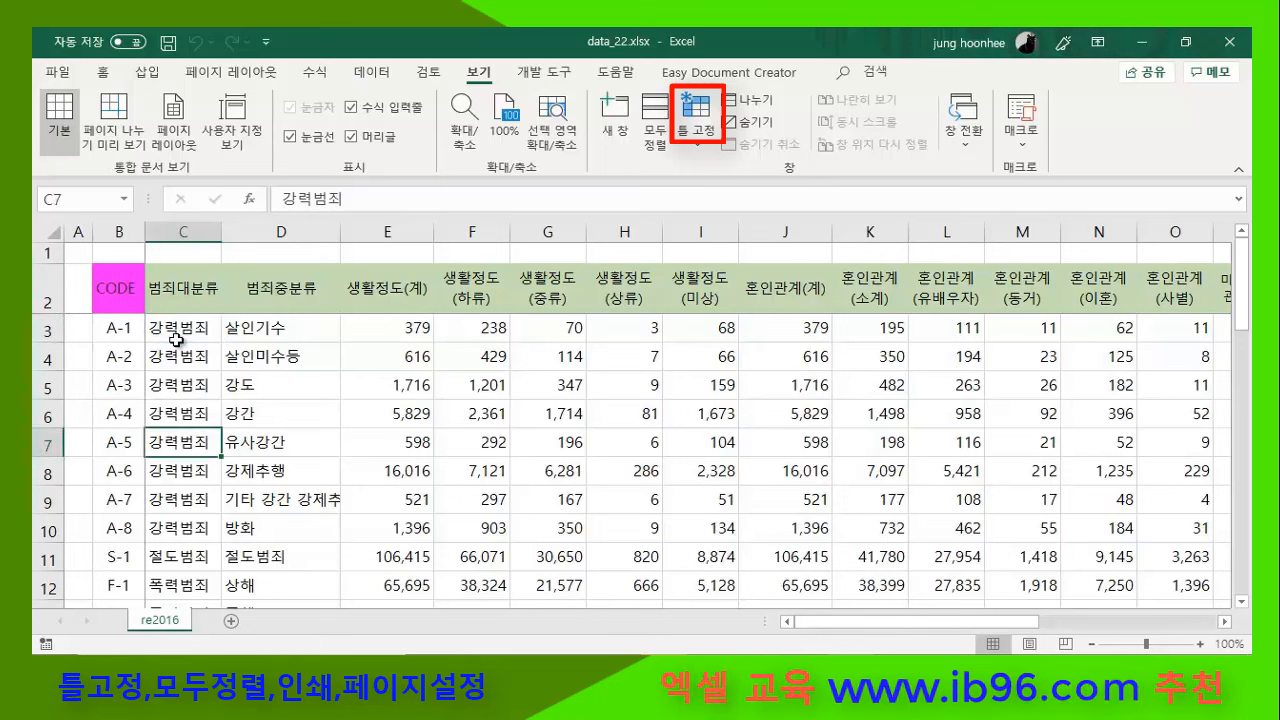
{"action": "left_click", "coordinate": [176, 340]}
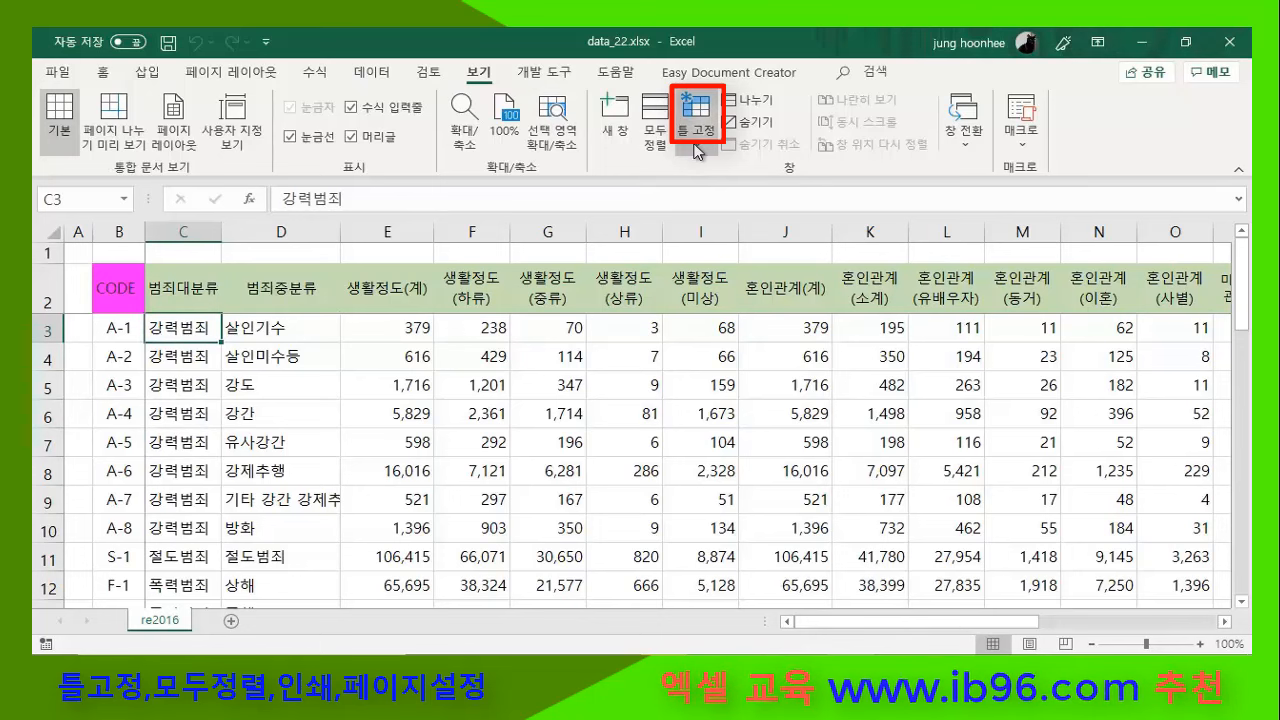
{"action": "left_click", "coordinate": [695, 147]}
{"action": "left_click", "coordinate": [752, 178]}
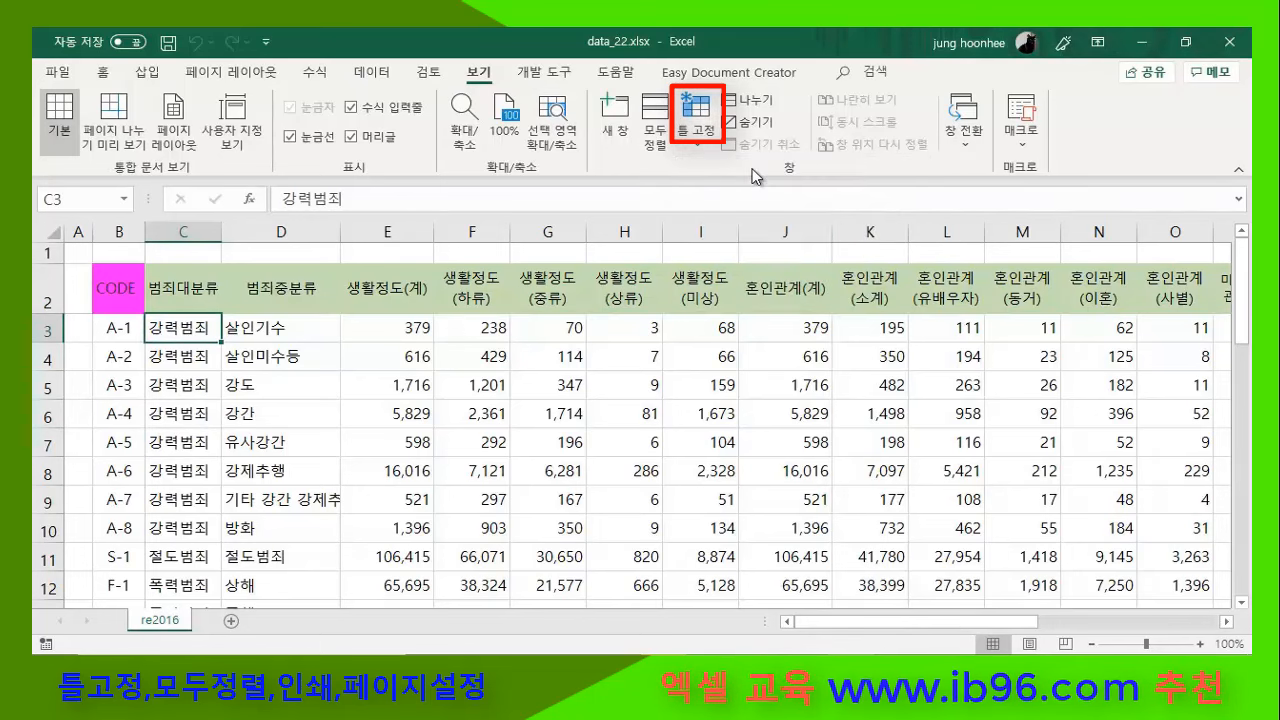
{"action": "scroll", "coordinate": [592, 420], "scroll_direction": "down", "scroll_amount": 3}
{"action": "scroll", "coordinate": [592, 438], "scroll_direction": "up", "scroll_amount": 3}
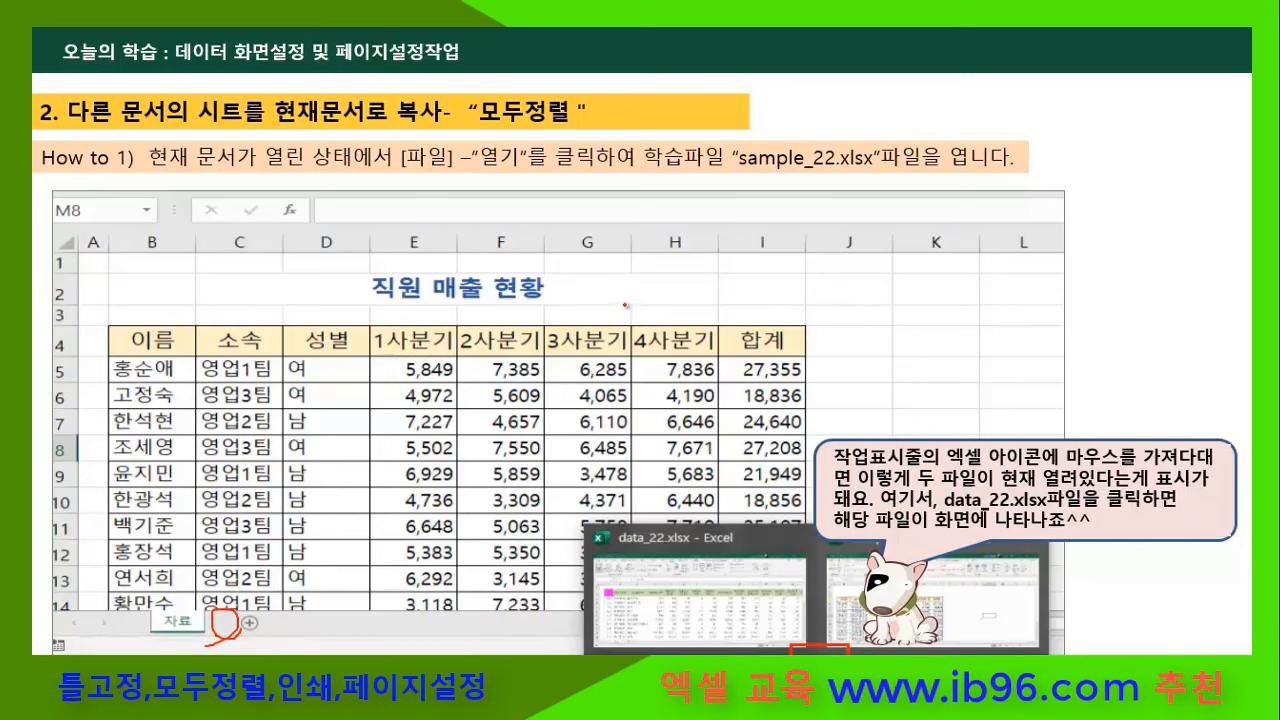
- Show the taskbar over the slide show and switch to the data_22.xlsx workbook in Excel
{"action": "right_click", "coordinate": [648, 322]}
{"action": "mouse_move", "coordinate": [745, 475]}
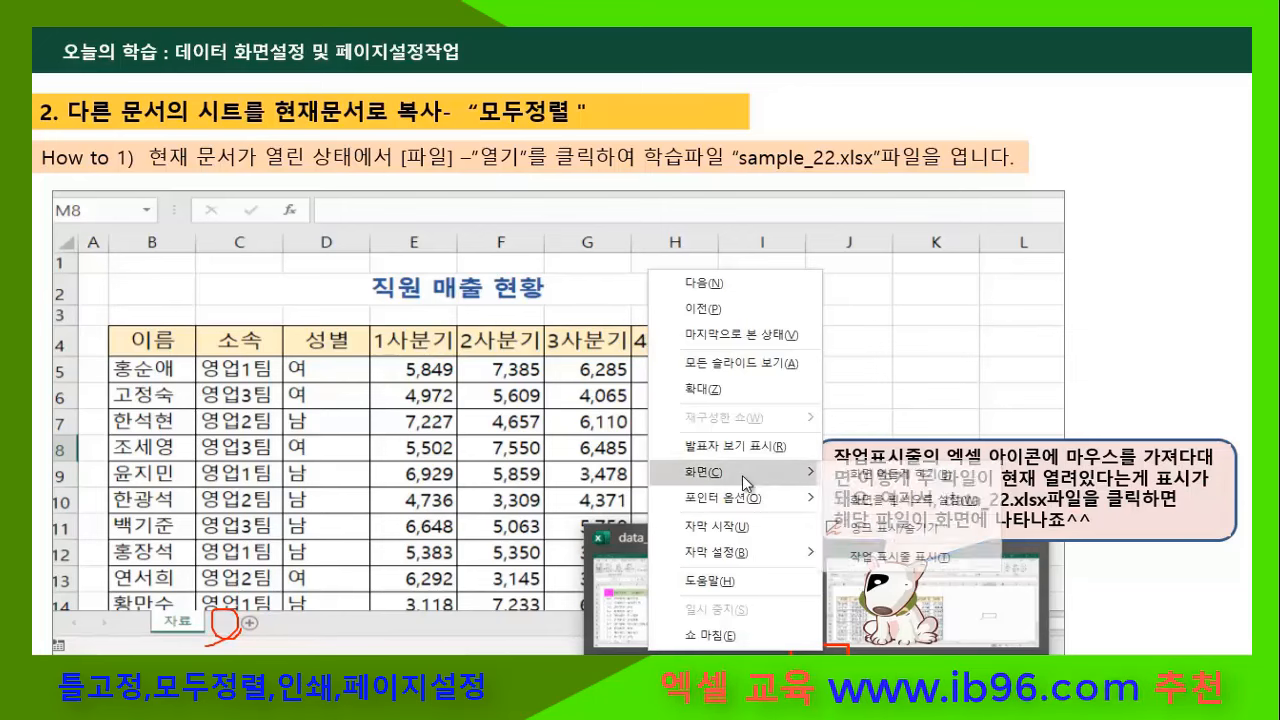
{"action": "left_click", "coordinate": [943, 558]}
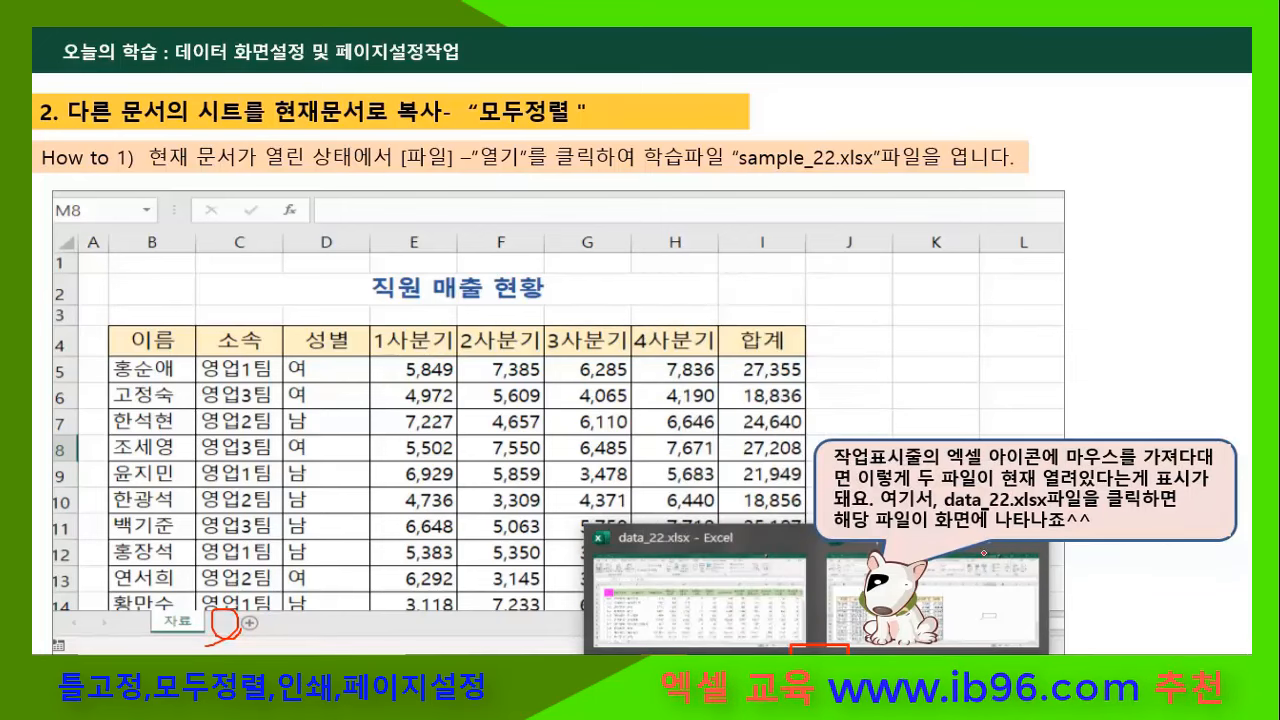
{"action": "left_click", "coordinate": [740, 673]}
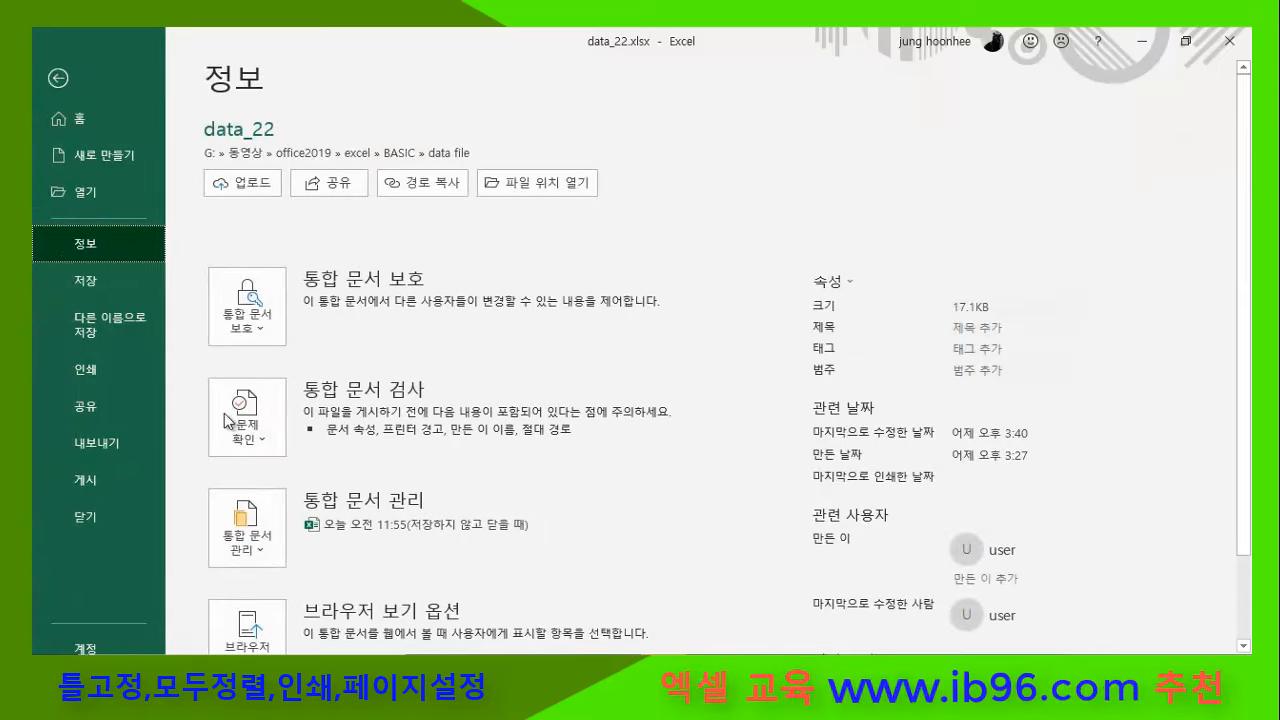
- Open the recently used workbook sample_22.xlsx from the BASIC data file folder
{"action": "left_click", "coordinate": [89, 190]}
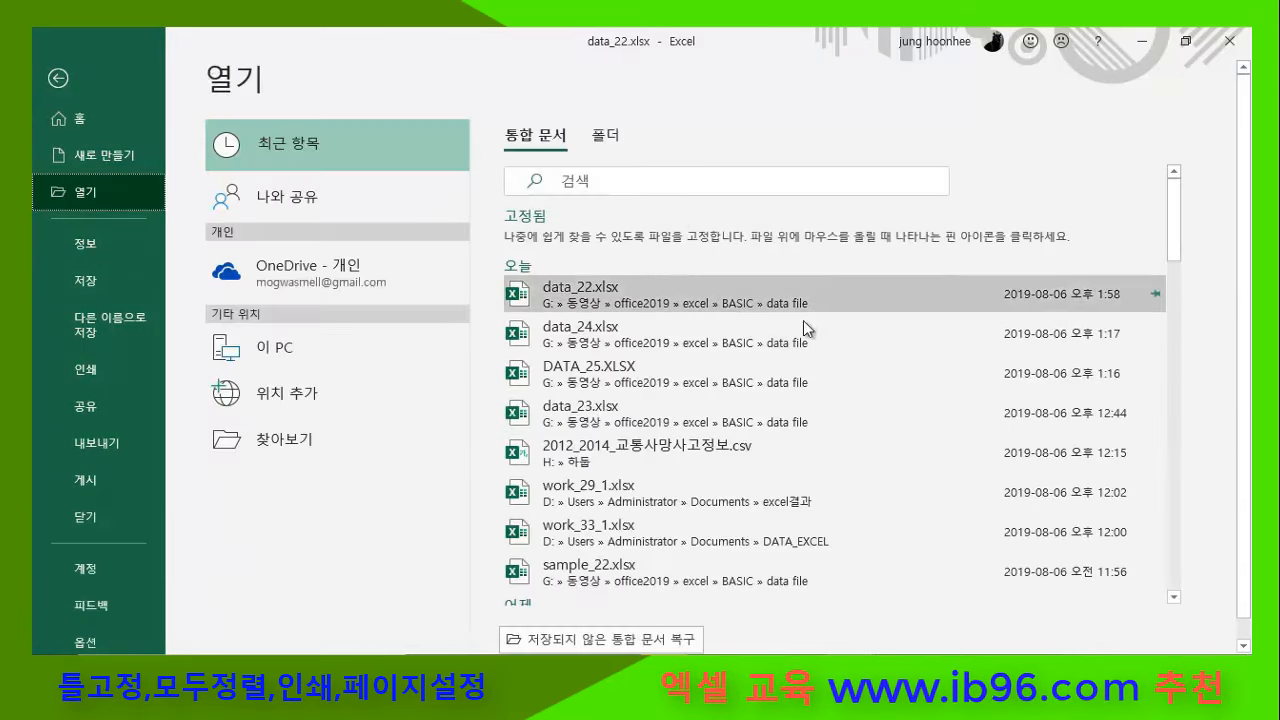
{"action": "scroll", "coordinate": [760, 500], "scroll_direction": "down", "scroll_amount": 1}
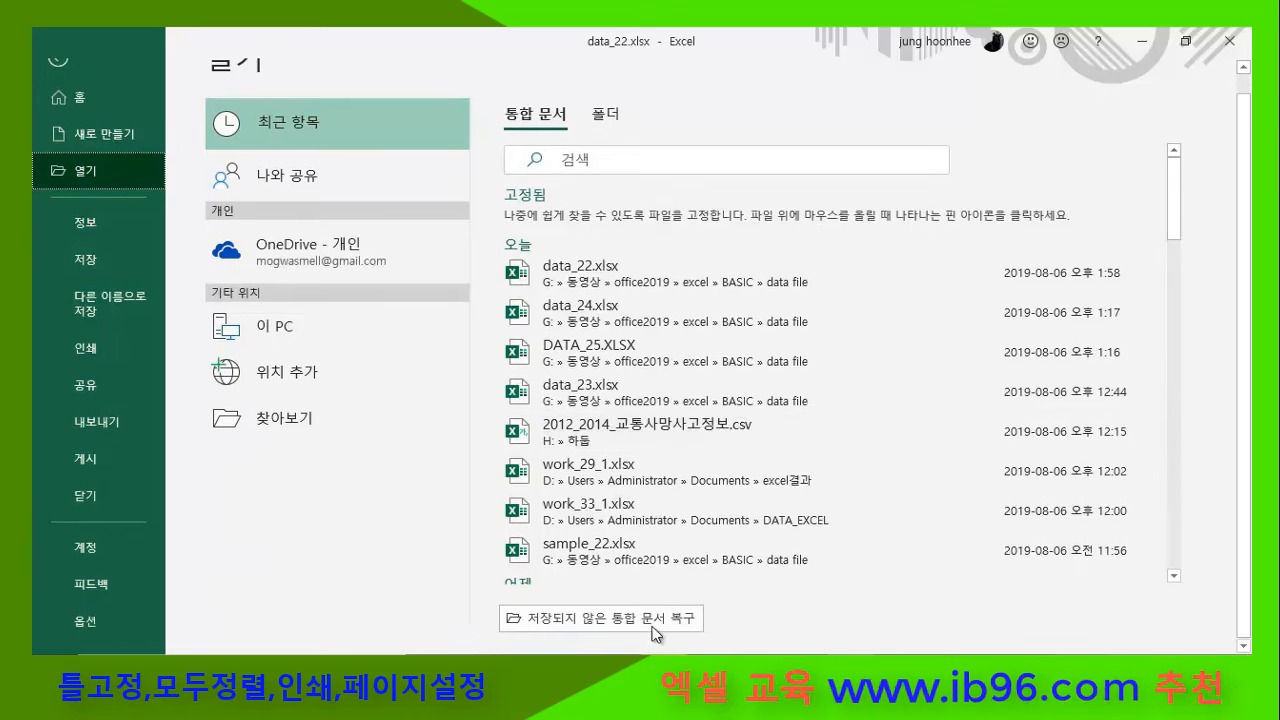
{"action": "left_click", "coordinate": [613, 557]}
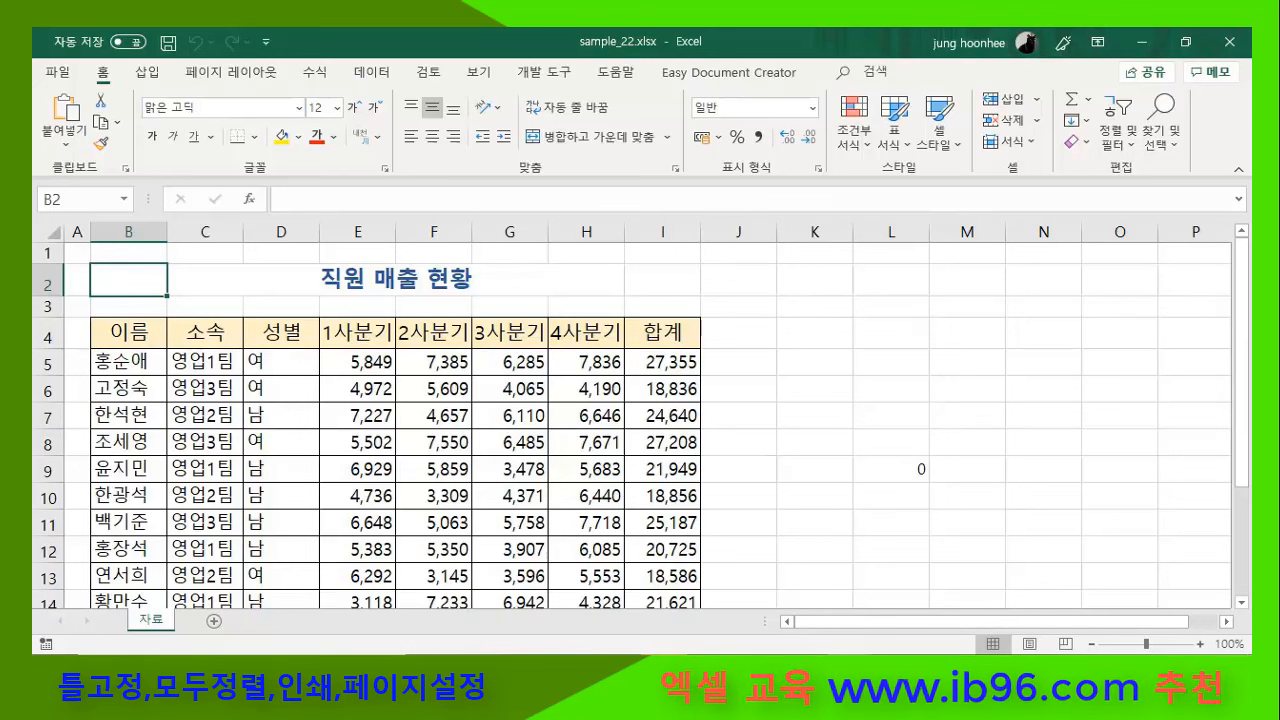
- Bring data_22.xlsx to the front and arrange both workbook windows with the 바둑판식 (tiled) option
{"action": "mouse_move", "coordinate": [850, 670]}
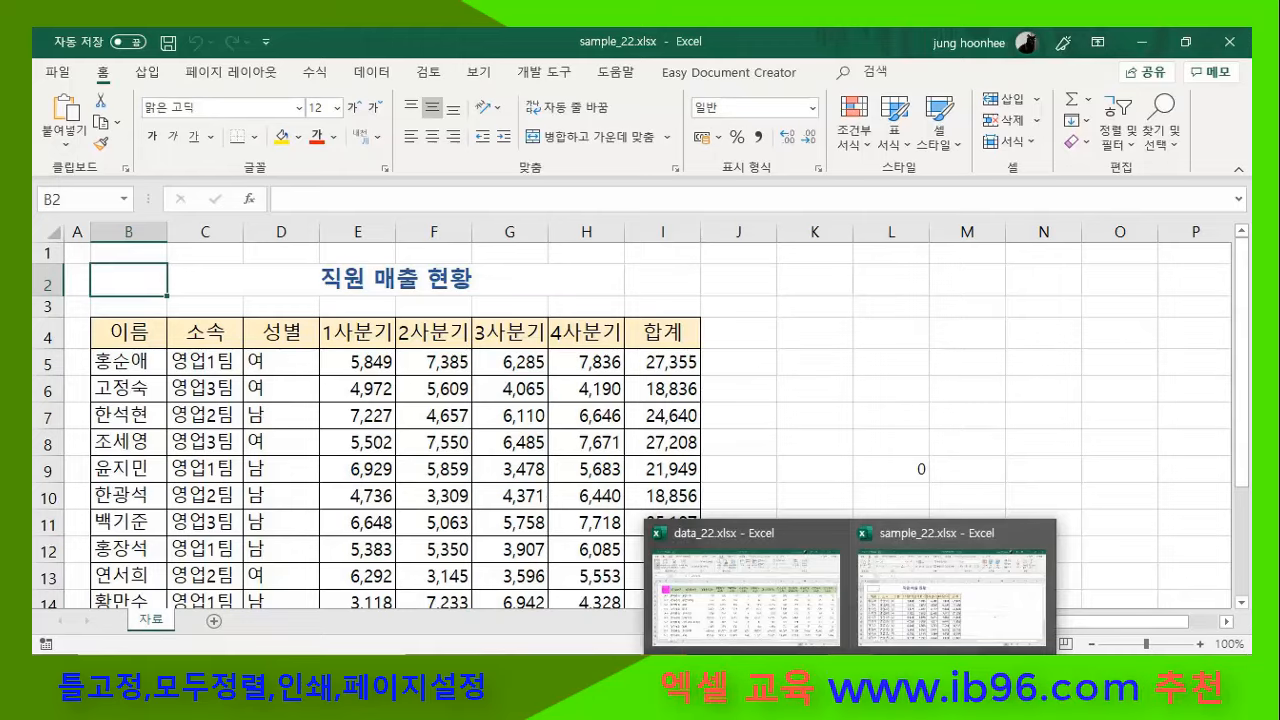
{"action": "mouse_move", "coordinate": [757, 588]}
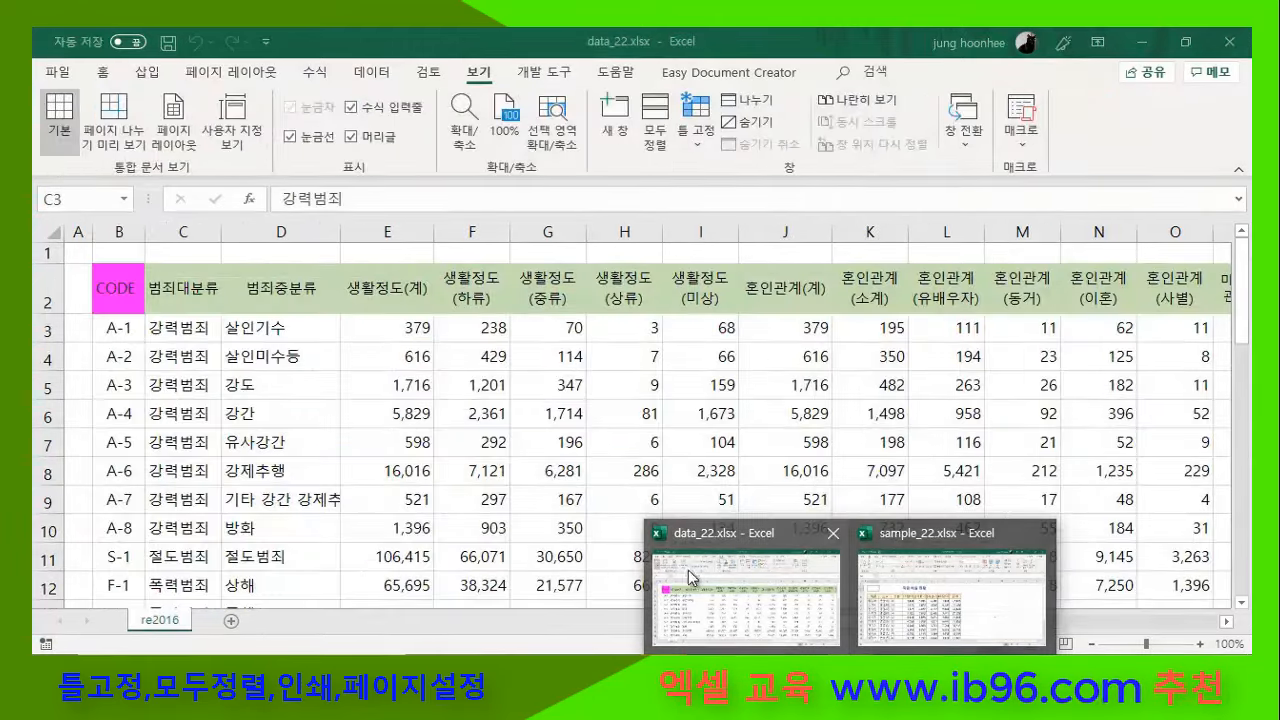
{"action": "mouse_move", "coordinate": [868, 580]}
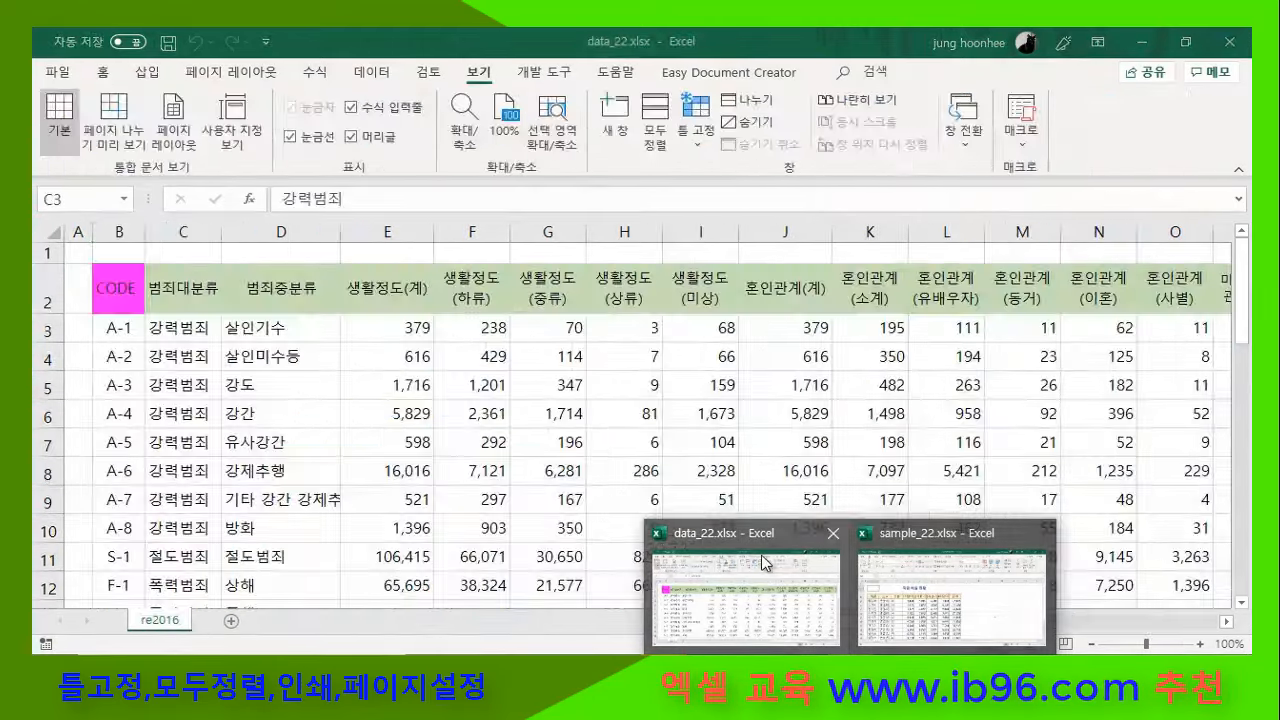
{"action": "left_click", "coordinate": [745, 590]}
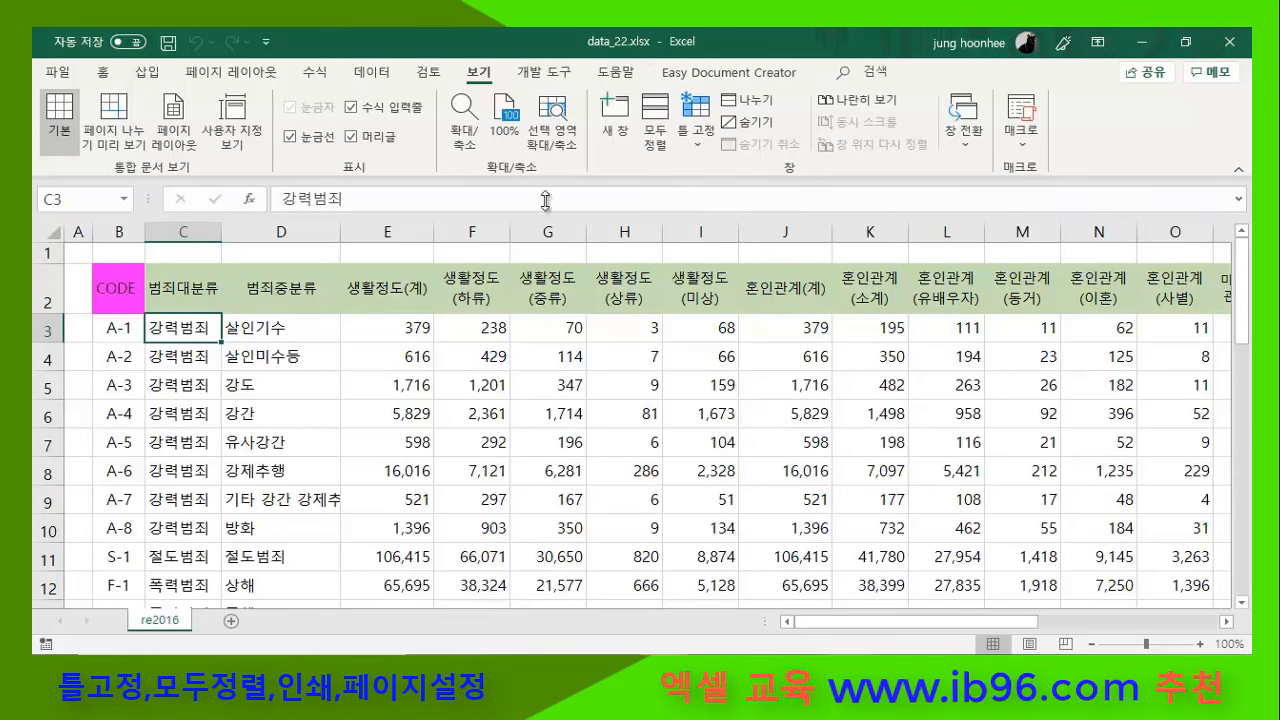
{"action": "left_click", "coordinate": [658, 116]}
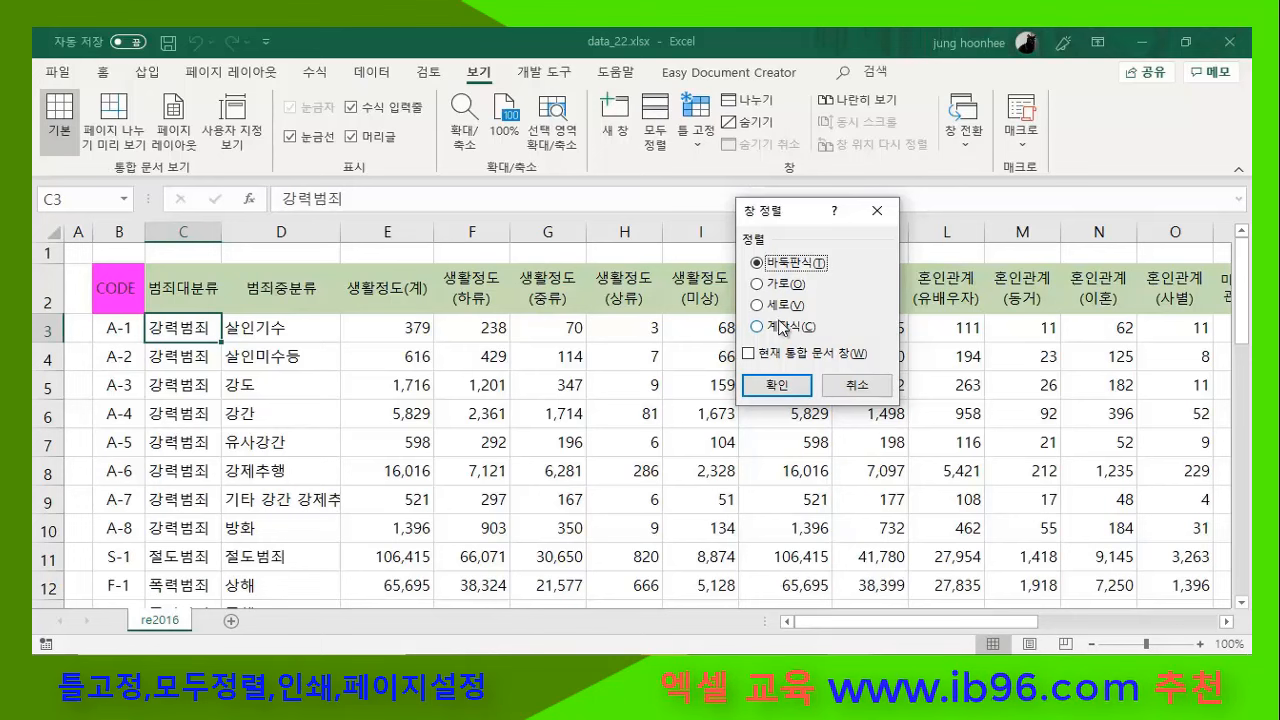
{"action": "left_click", "coordinate": [779, 388]}
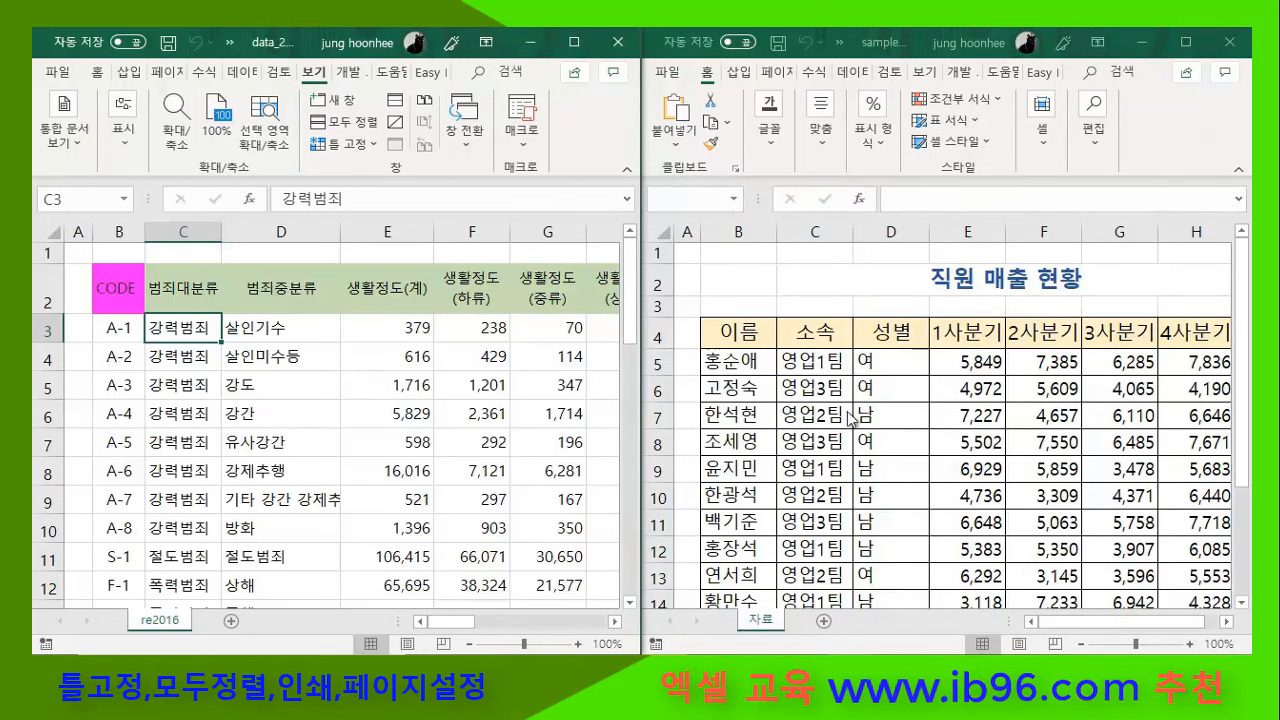
- Copy the 자료 sheet from sample_22.xlsx into data_22.xlsx after the re2016 sheet
{"action": "left_click", "coordinate": [616, 621]}
{"action": "left_click", "coordinate": [616, 621]}
{"action": "left_click", "coordinate": [616, 621]}
{"action": "left_click", "coordinate": [1092, 622]}
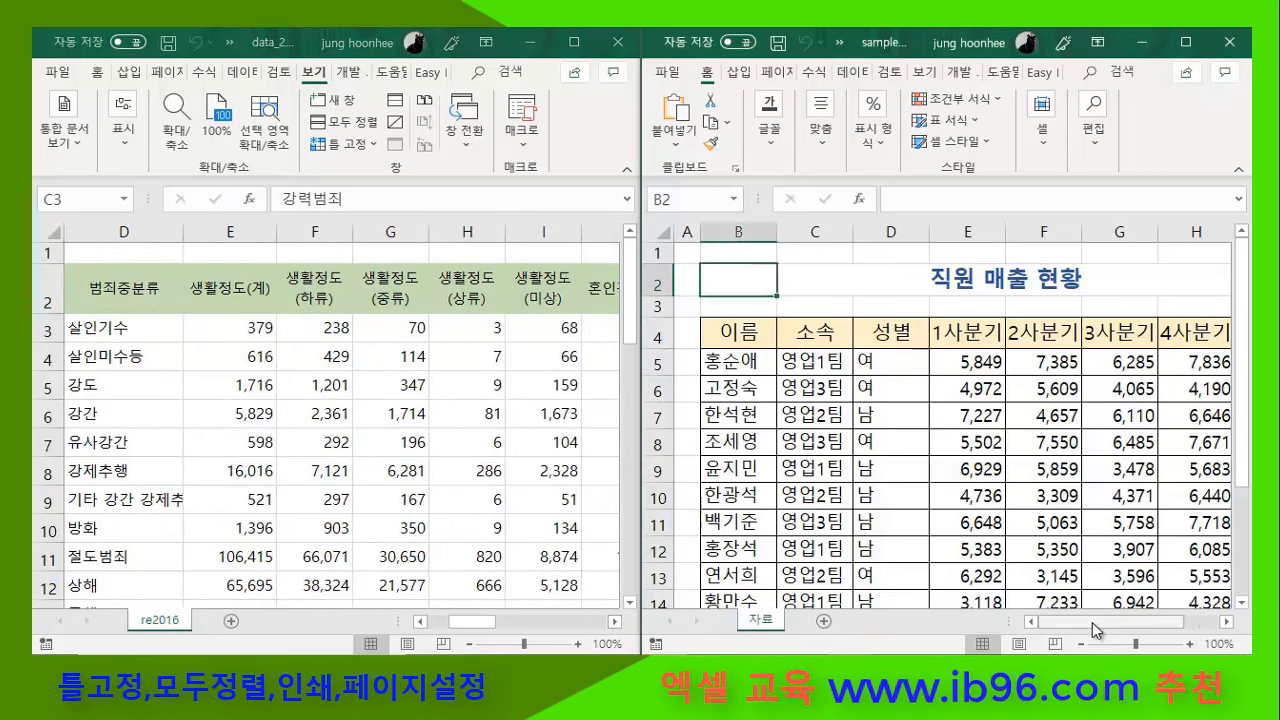
{"action": "left_click_drag", "start_coordinate": [1092, 622], "coordinate": [1065, 622]}
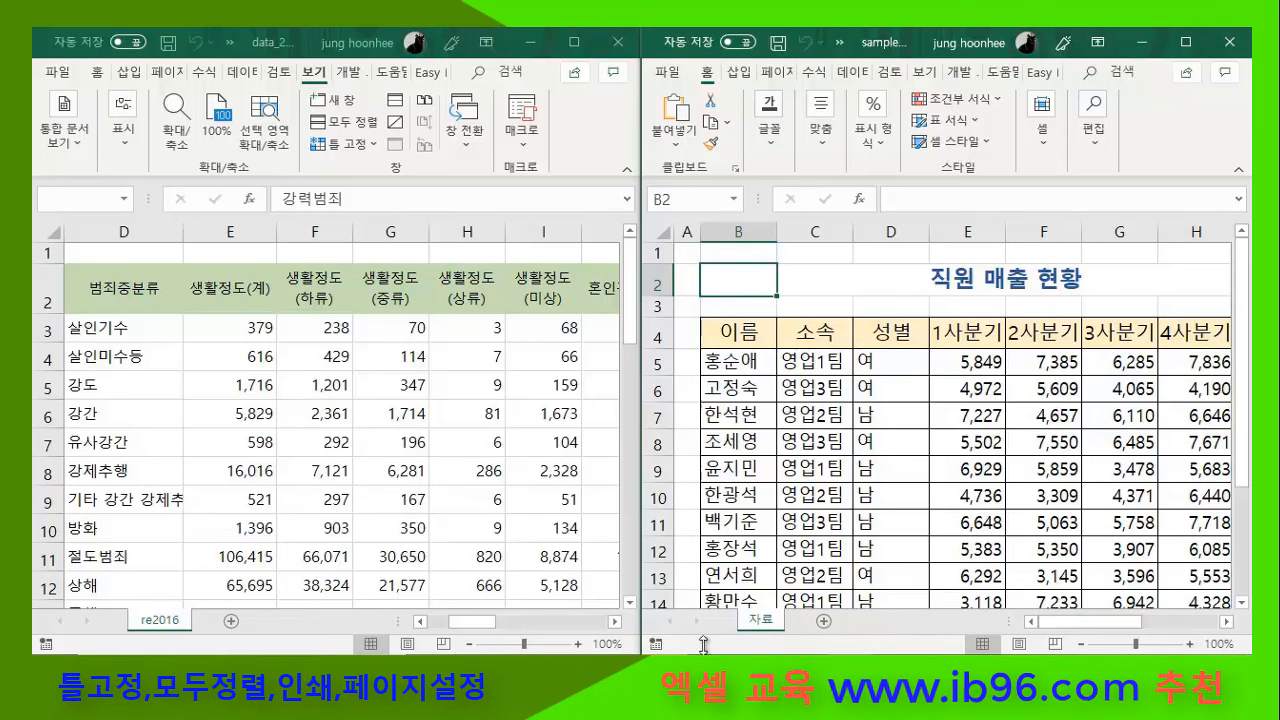
{"action": "mouse_move", "coordinate": [850, 668]}
{"action": "mouse_move", "coordinate": [765, 625]}
{"action": "left_mouse_down"}
{"action": "mouse_move", "coordinate": [545, 594]}
{"action": "mouse_move", "coordinate": [287, 594]}
{"action": "mouse_move", "coordinate": [222, 613]}
{"action": "left_mouse_up"}
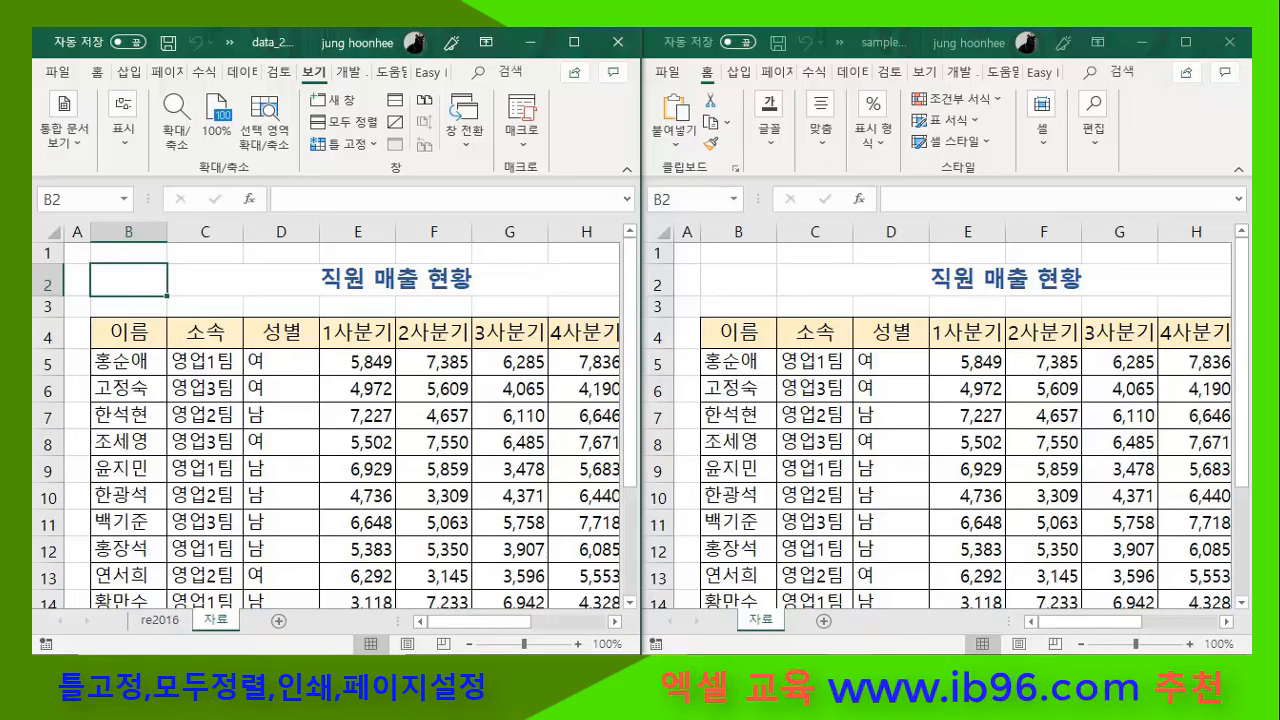
- Delete the copied 자료 sheet from data_22.xlsx
{"action": "right_click", "coordinate": [221, 624]}
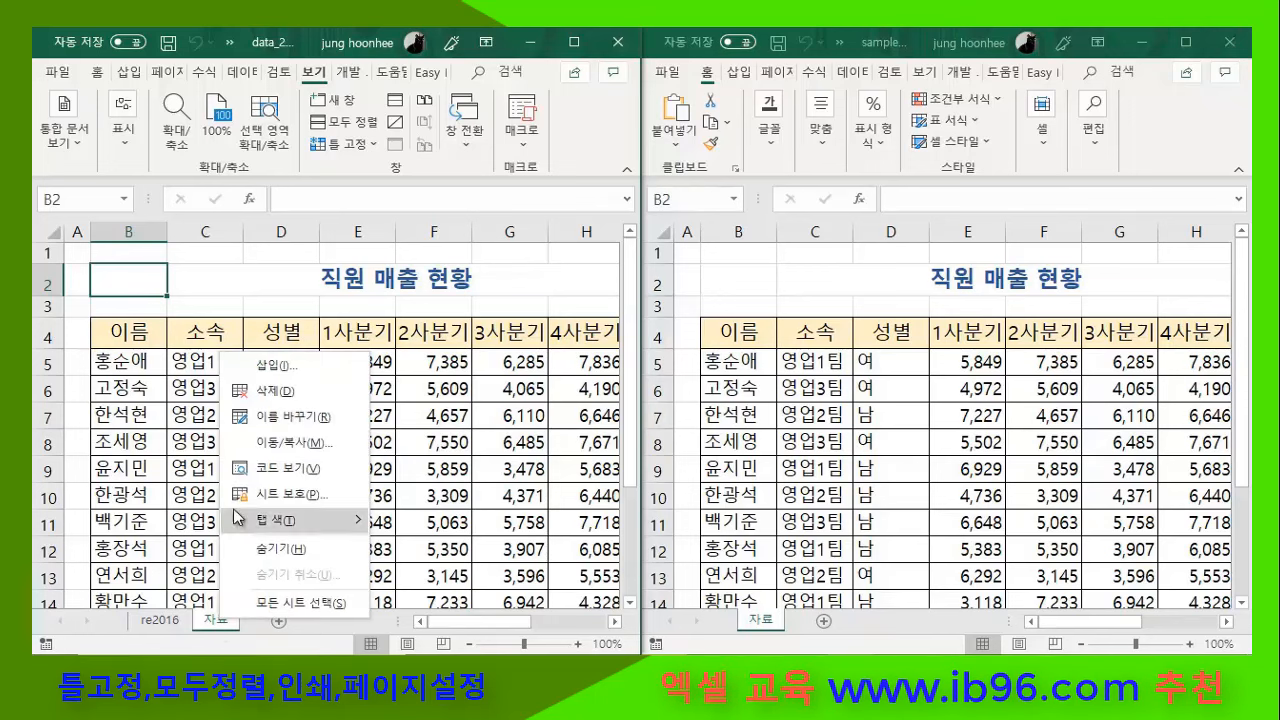
{"action": "left_click", "coordinate": [275, 398]}
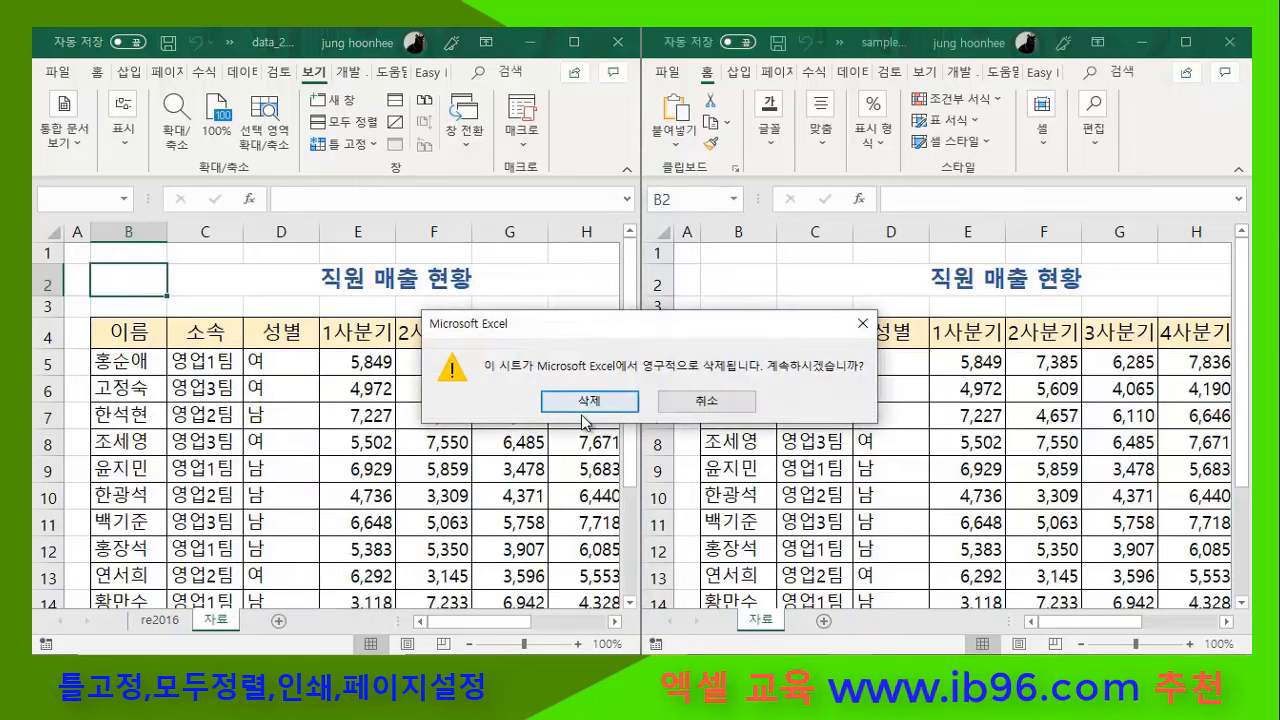
{"action": "left_click", "coordinate": [583, 401]}
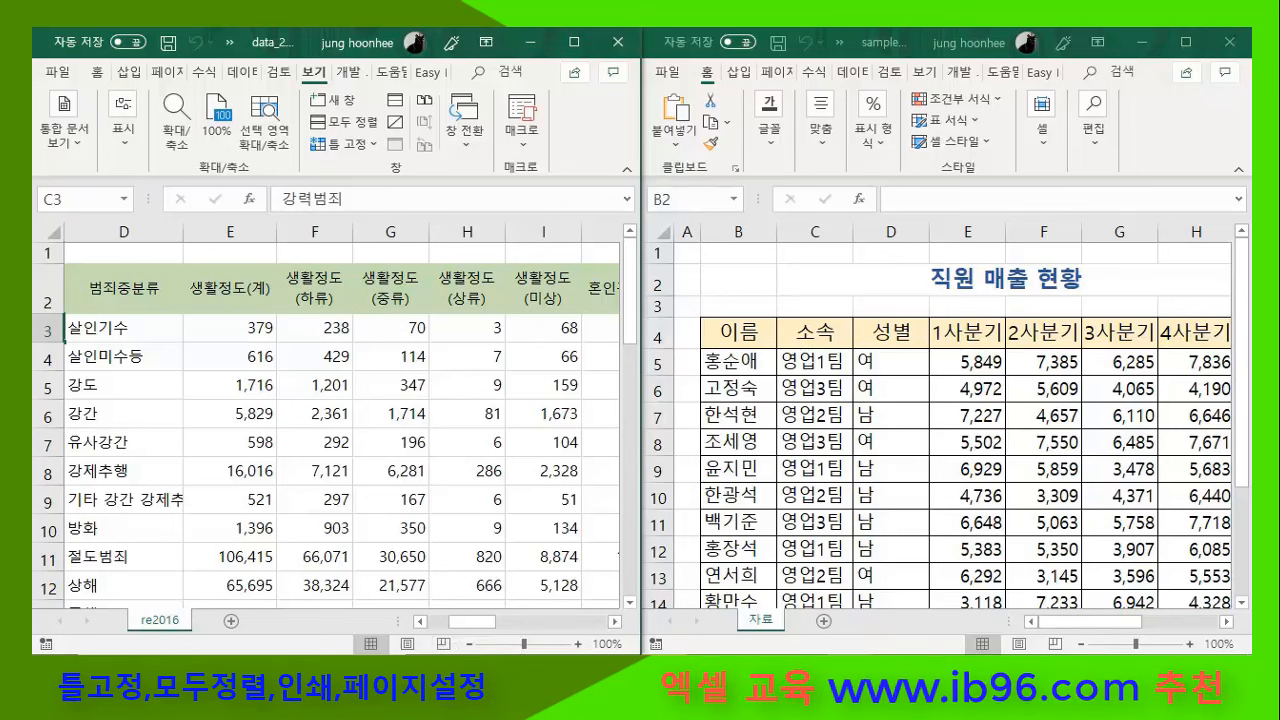
- Move the 자료 sheet from sample_22.xlsx to after re2016 in data_22.xlsx, and maximize that workbook's window
{"action": "left_click", "coordinate": [765, 620]}
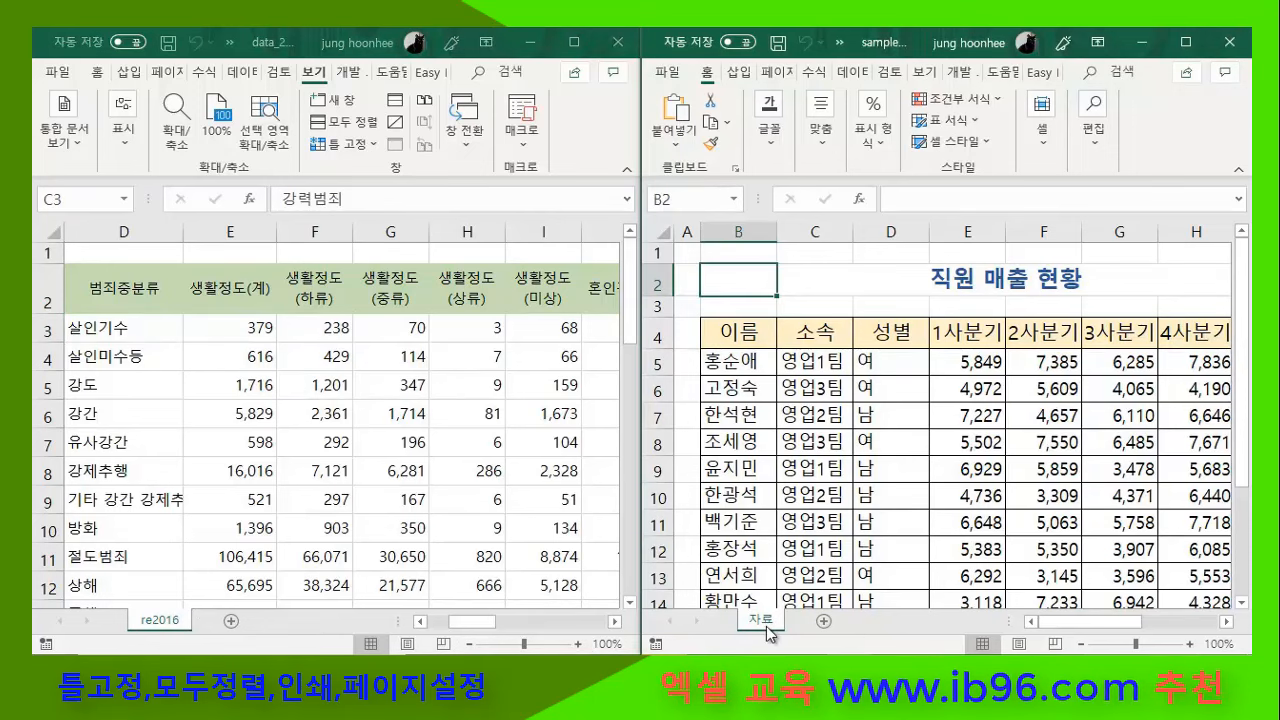
{"action": "left_click_drag", "start_coordinate": [713, 625], "coordinate": [203, 627]}
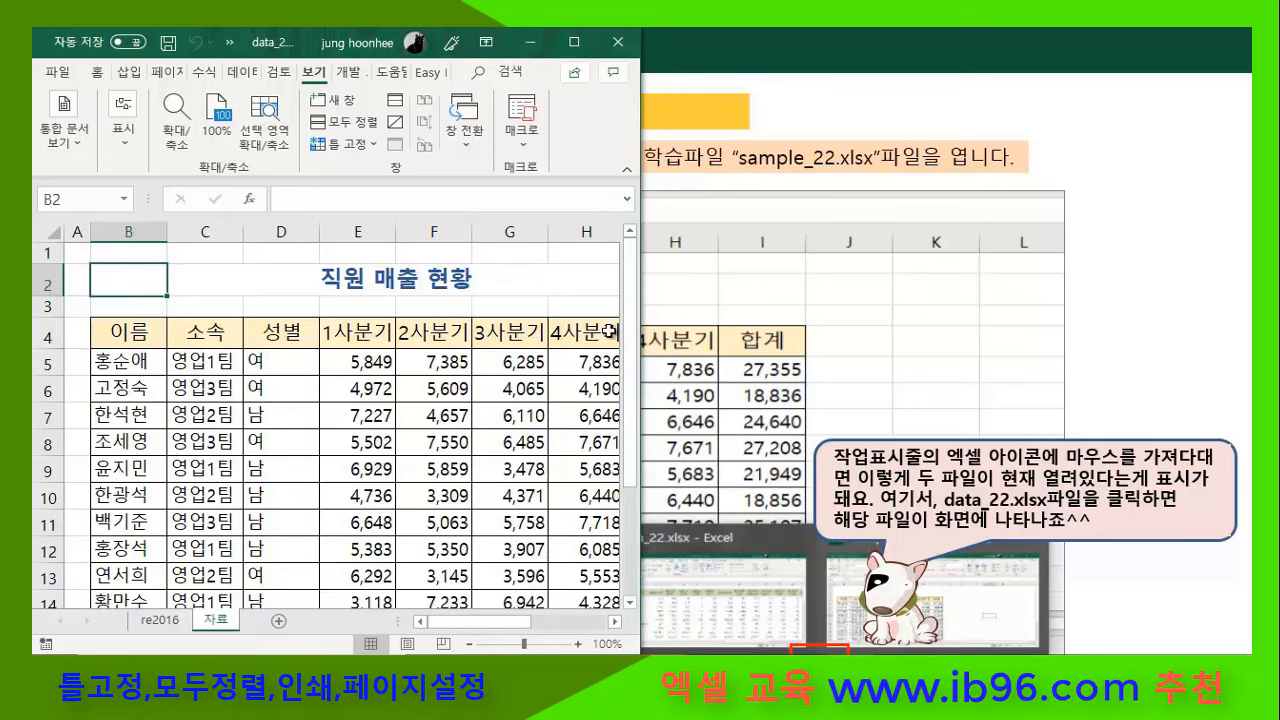
{"action": "left_click", "coordinate": [576, 43]}
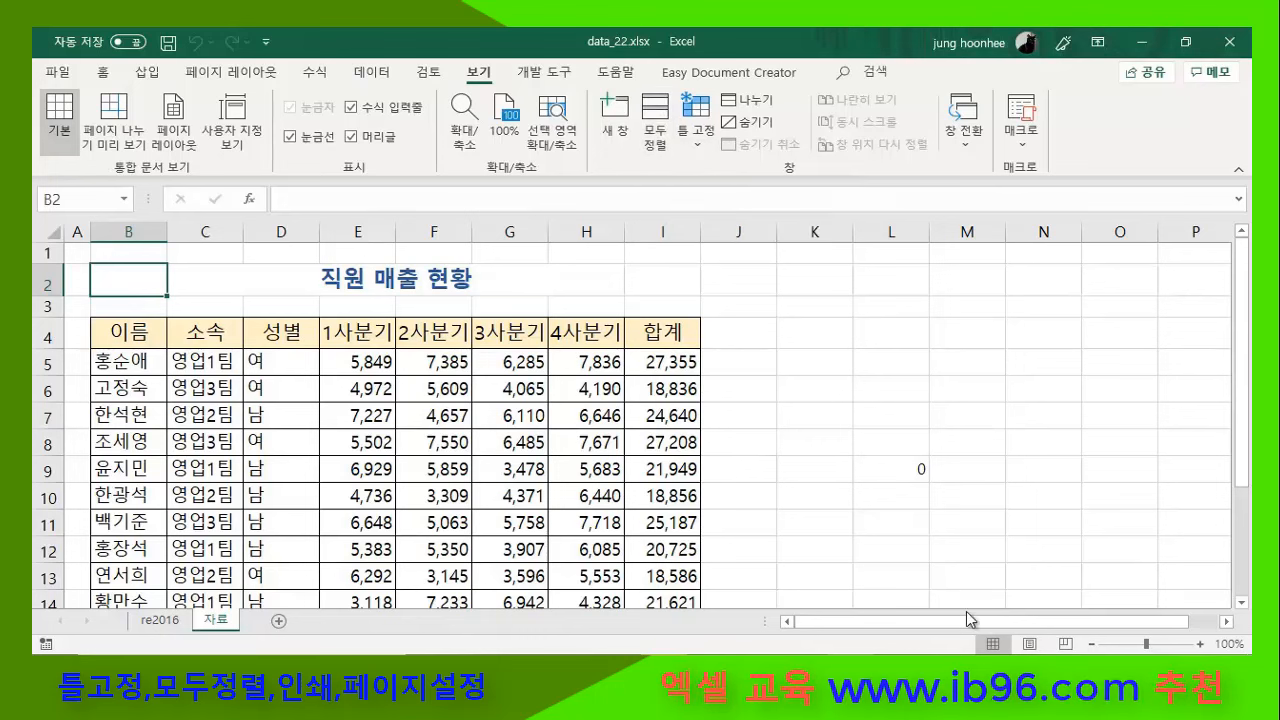
- Return to the re2016 sheet and bring its first columns back into view
{"action": "left_click", "coordinate": [862, 424]}
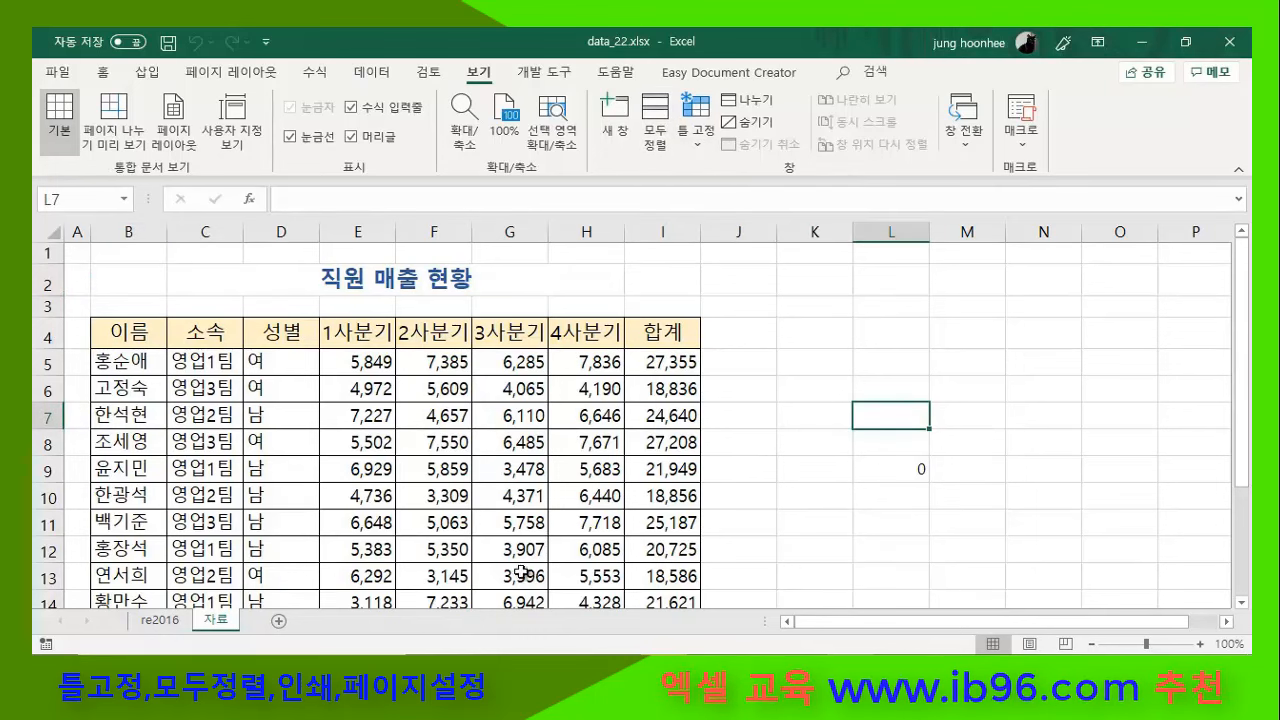
{"action": "left_click", "coordinate": [160, 620]}
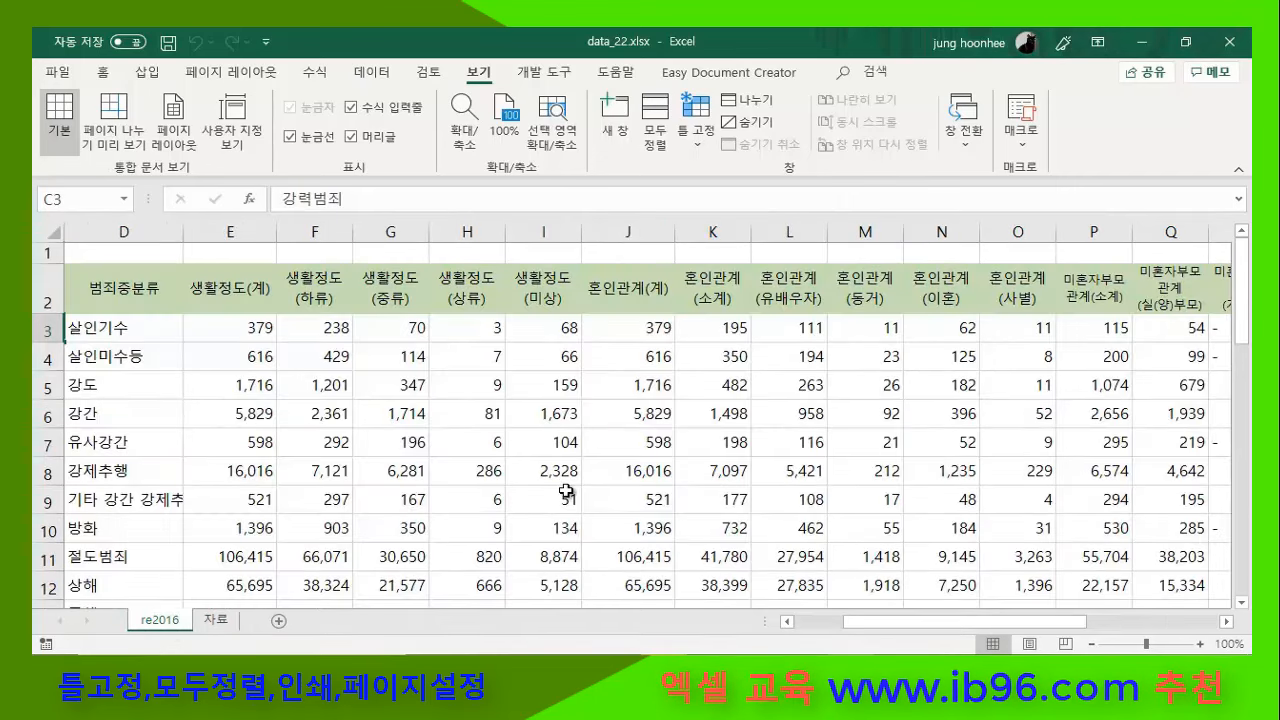
{"action": "left_click", "coordinate": [835, 621]}
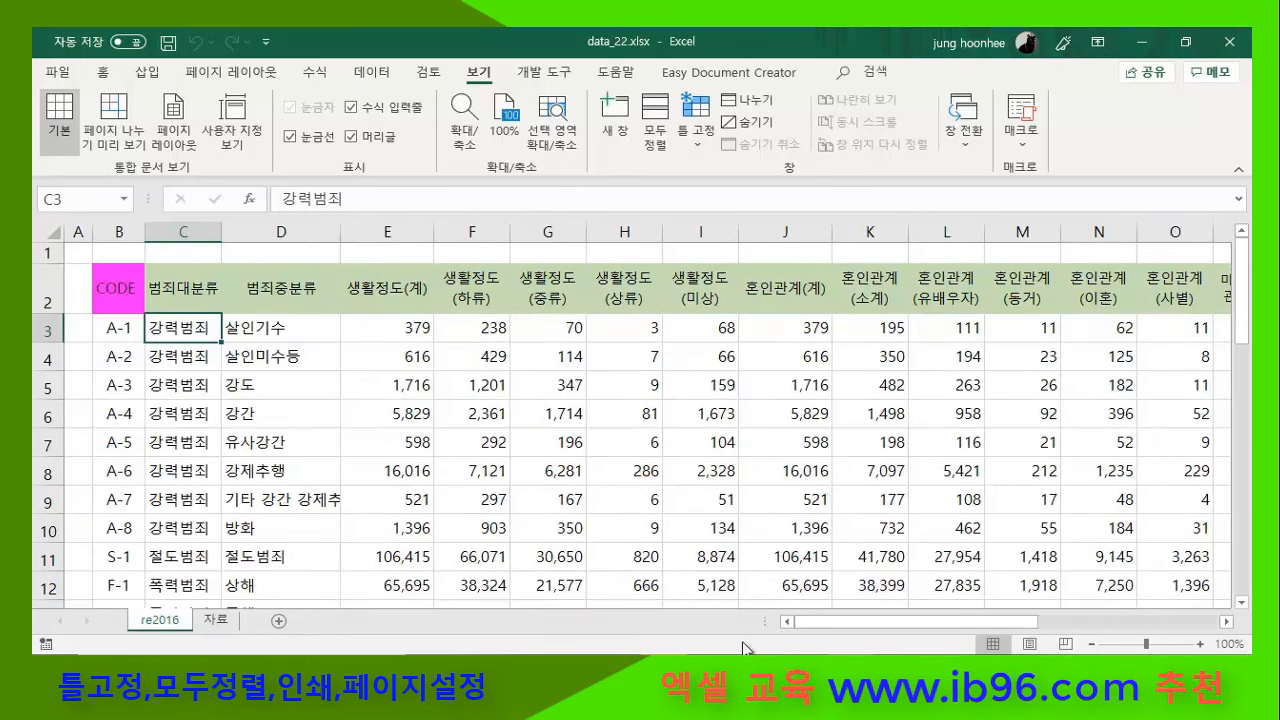
- Advance the slide show to the 페이지 나누기 slide, and switch back to data_22.xlsx in Excel
{"action": "mouse_move", "coordinate": [665, 591]}
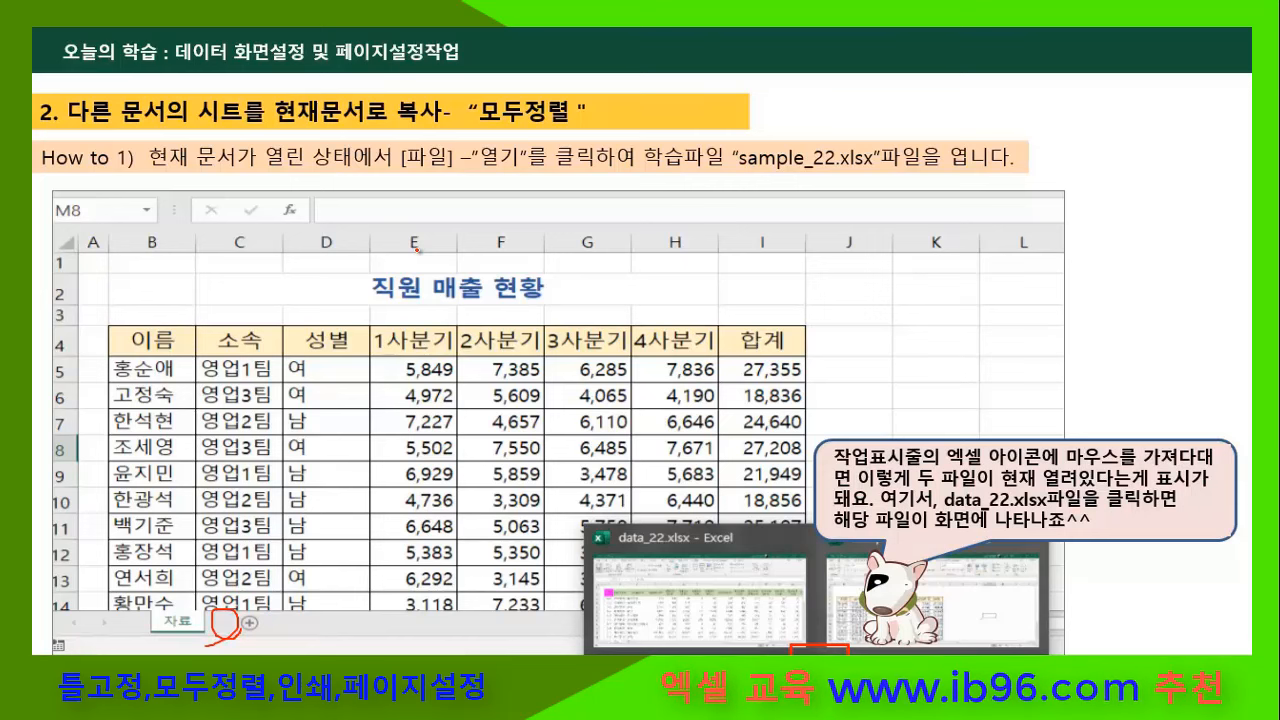
{"action": "key", "text": "Right"}
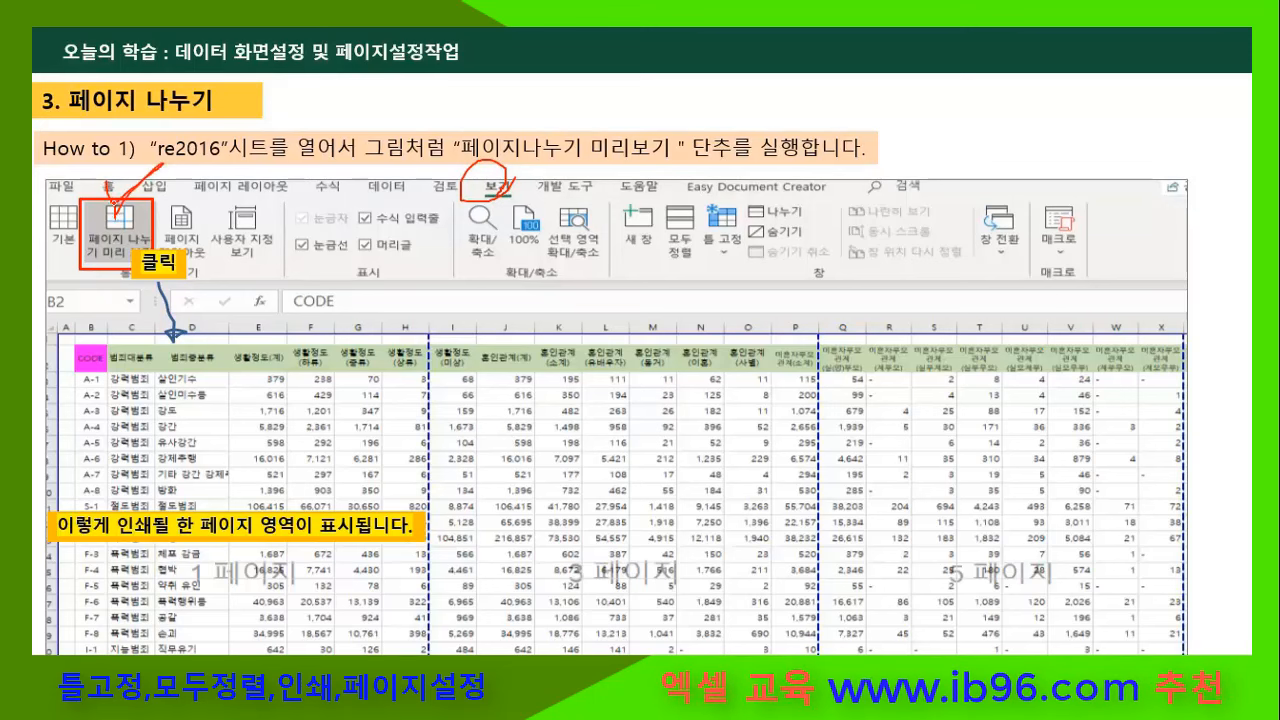
{"action": "right_click", "coordinate": [560, 222]}
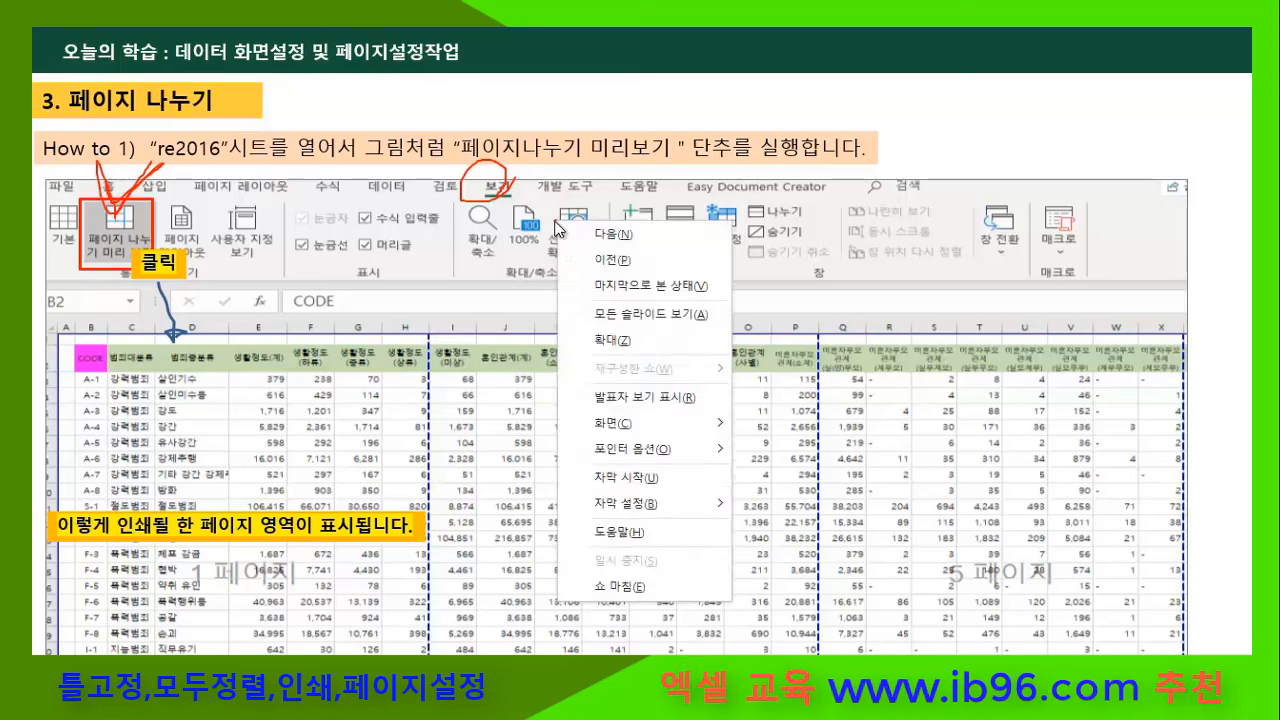
{"action": "mouse_move", "coordinate": [666, 421]}
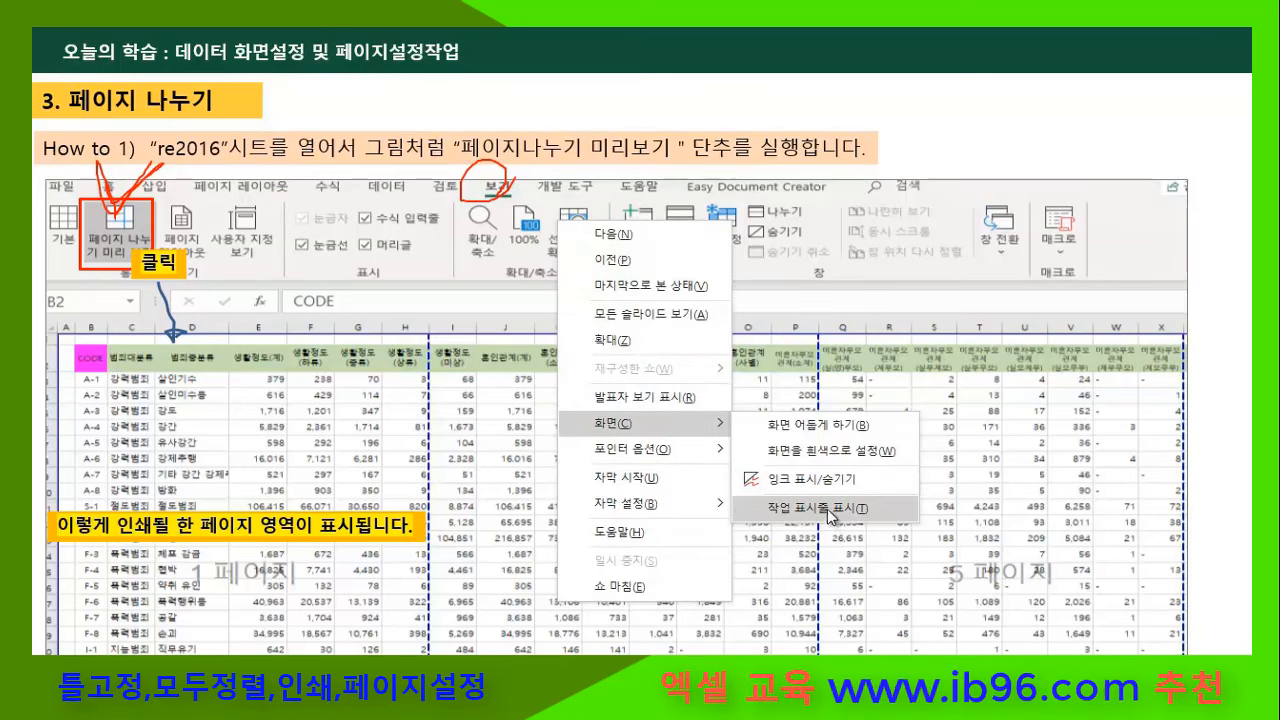
{"action": "left_click", "coordinate": [829, 511]}
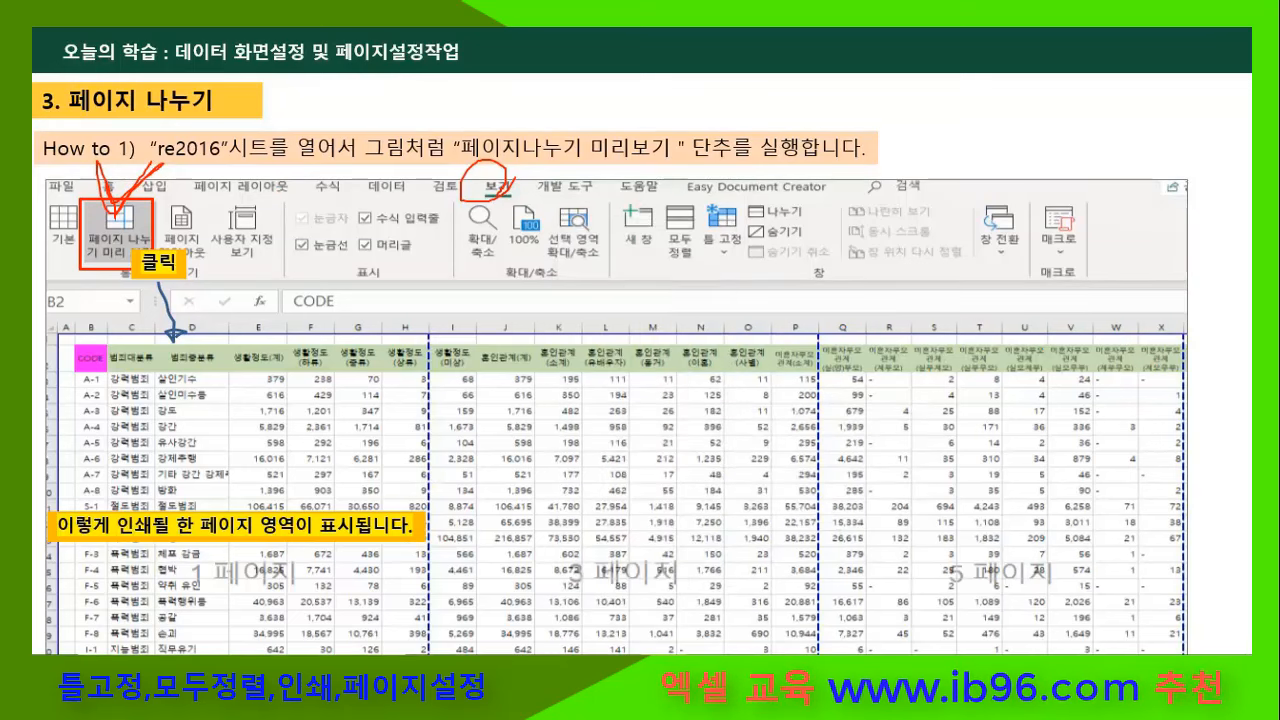
{"action": "mouse_move", "coordinate": [850, 668]}
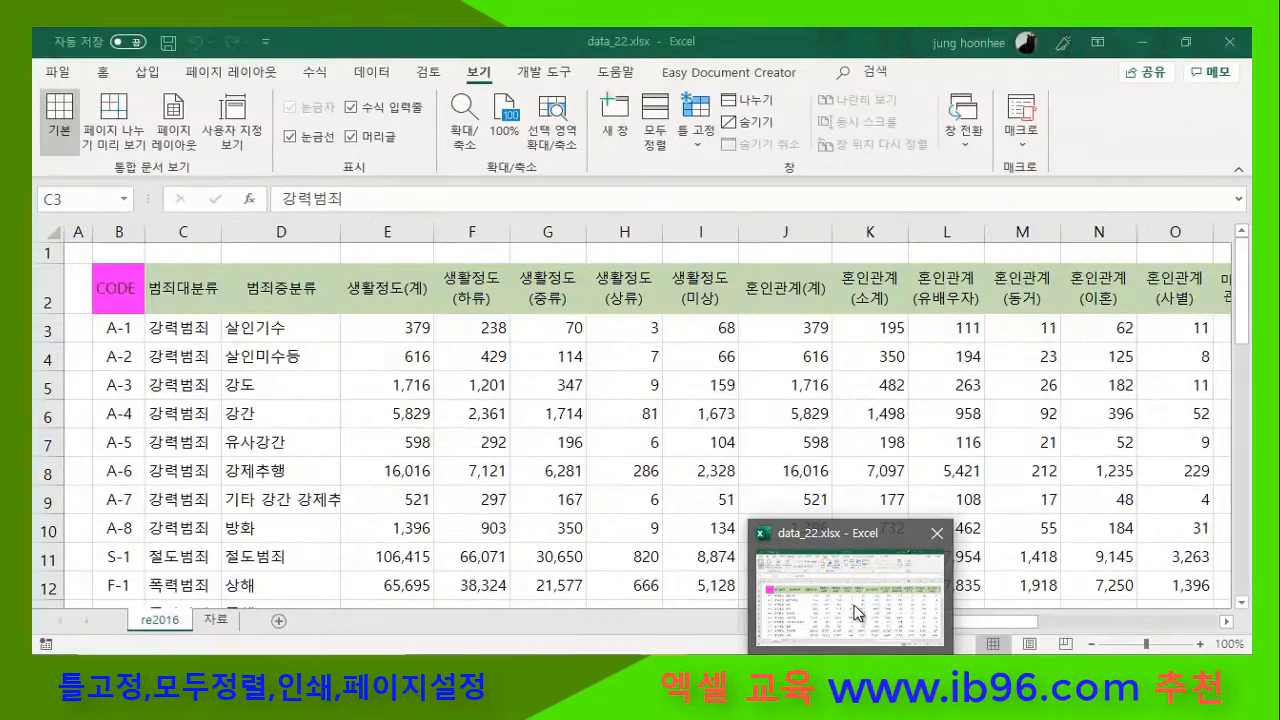
{"action": "left_click", "coordinate": [857, 612]}
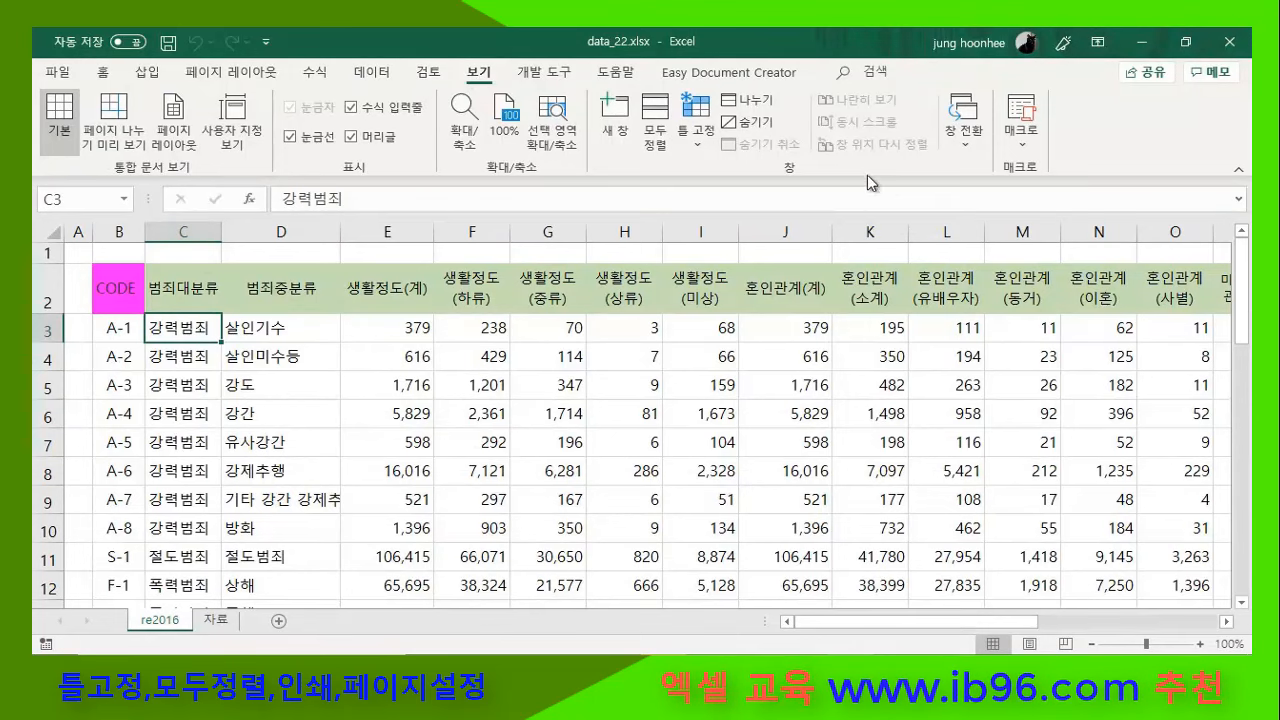
- Show the re2016 sheet in Page Break Preview and enlarge it to 100% zoom
{"action": "left_click", "coordinate": [115, 115]}
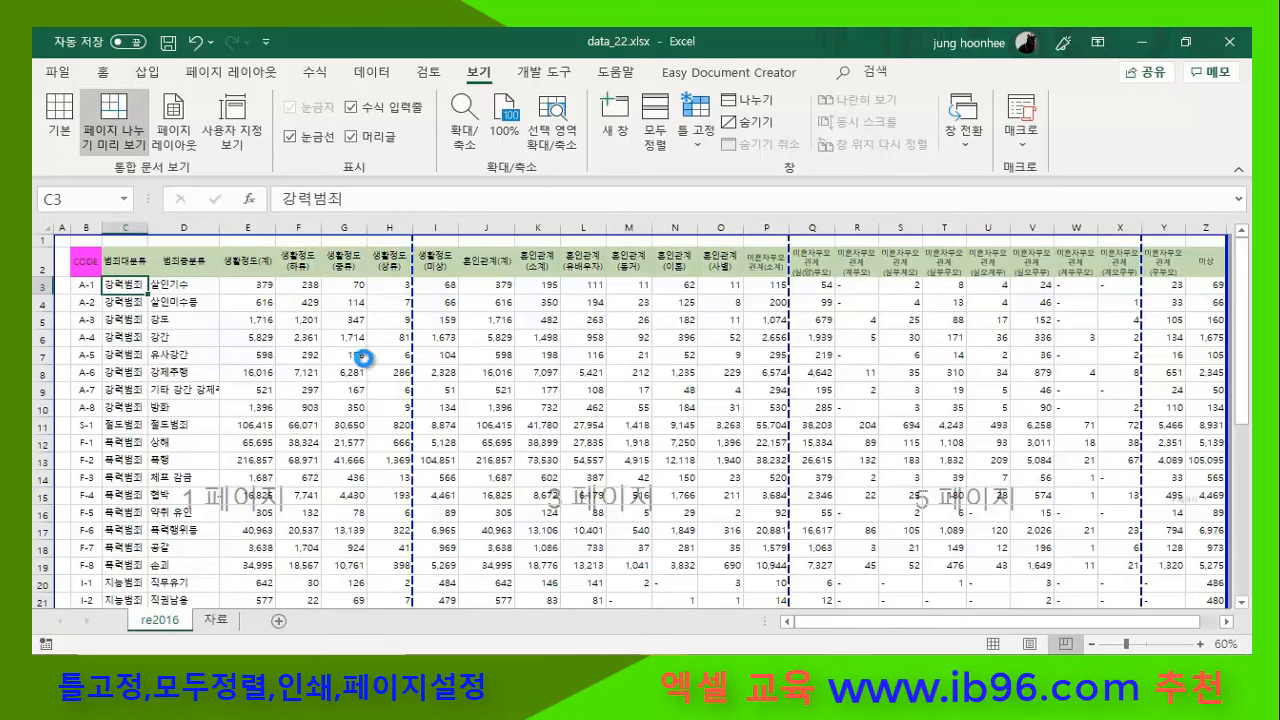
{"action": "scroll", "coordinate": [362, 356], "scroll_direction": "up", "scroll_amount": 4, "text": "ctrl"}
{"action": "scroll", "coordinate": [405, 369], "scroll_direction": "up", "scroll_amount": 1}
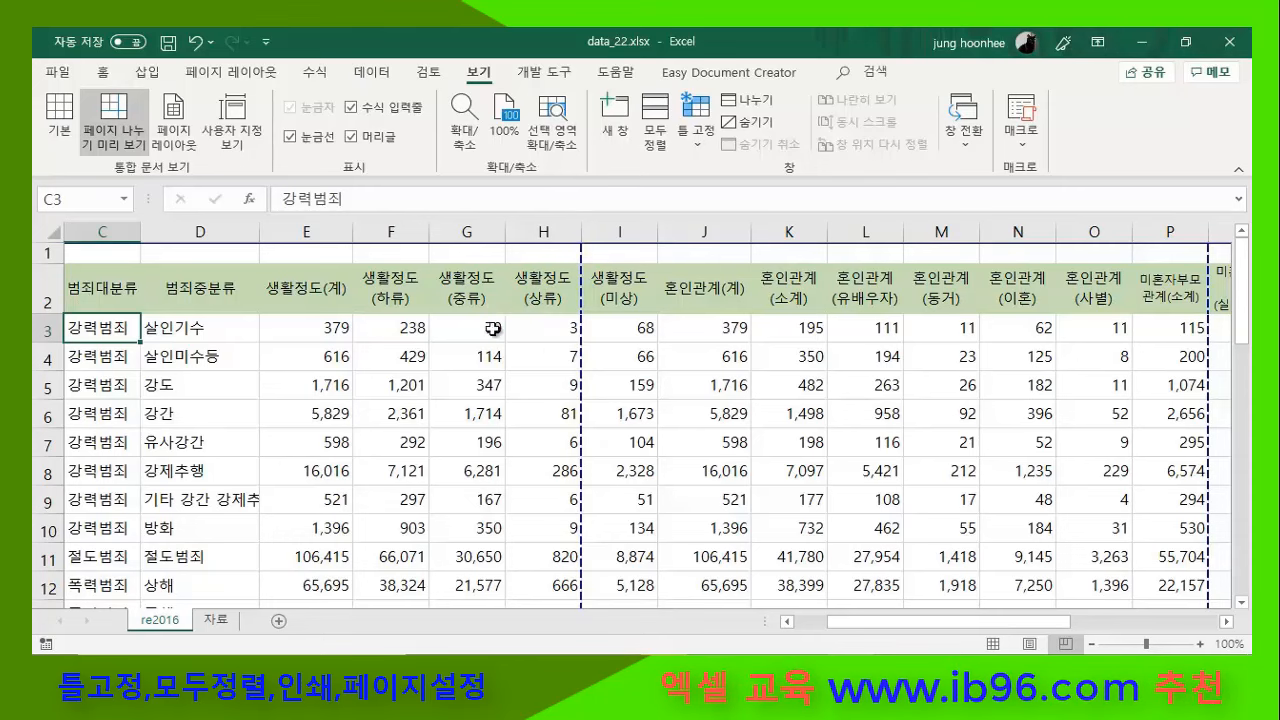
- Examine in the preview which rows and columns fall on pages 1 and 2, checking the break below row 30 and the end at H40
{"action": "scroll", "coordinate": [485, 420], "scroll_direction": "down", "scroll_amount": 3}
{"action": "scroll", "coordinate": [447, 478], "scroll_direction": "down", "scroll_amount": 3}
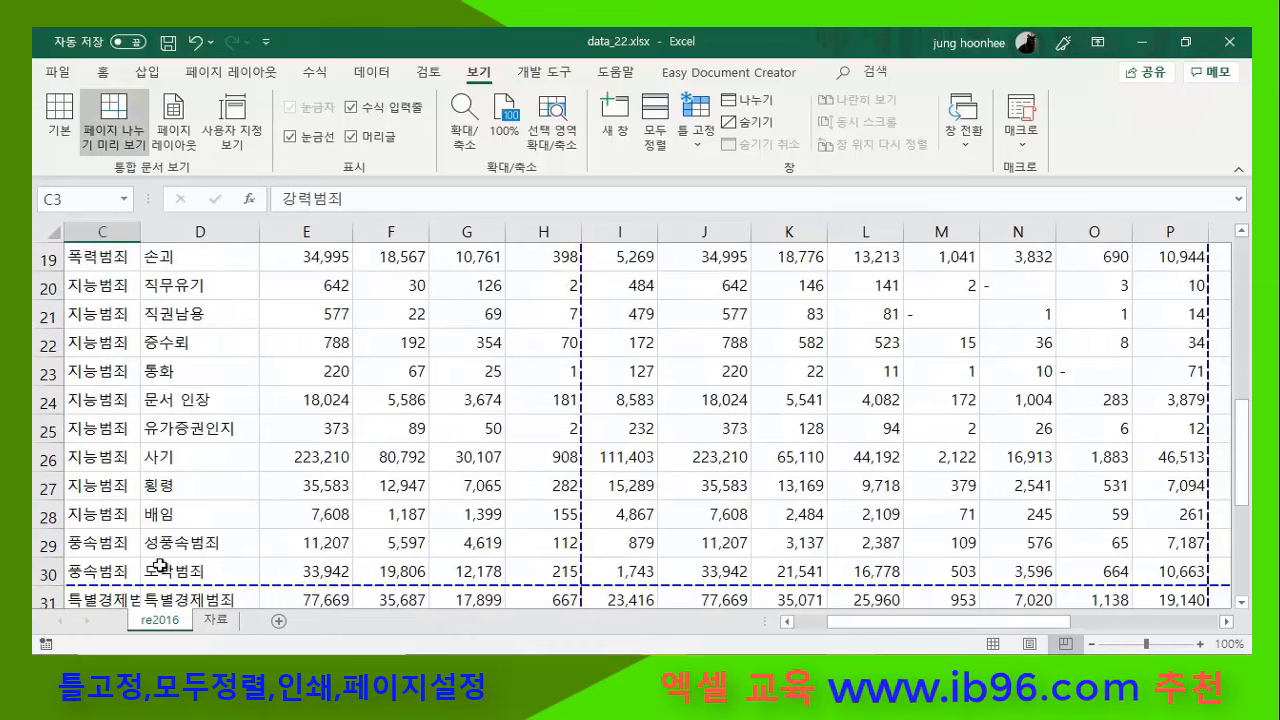
{"action": "left_click", "coordinate": [105, 567]}
{"action": "scroll", "coordinate": [343, 503], "scroll_direction": "down", "scroll_amount": 3}
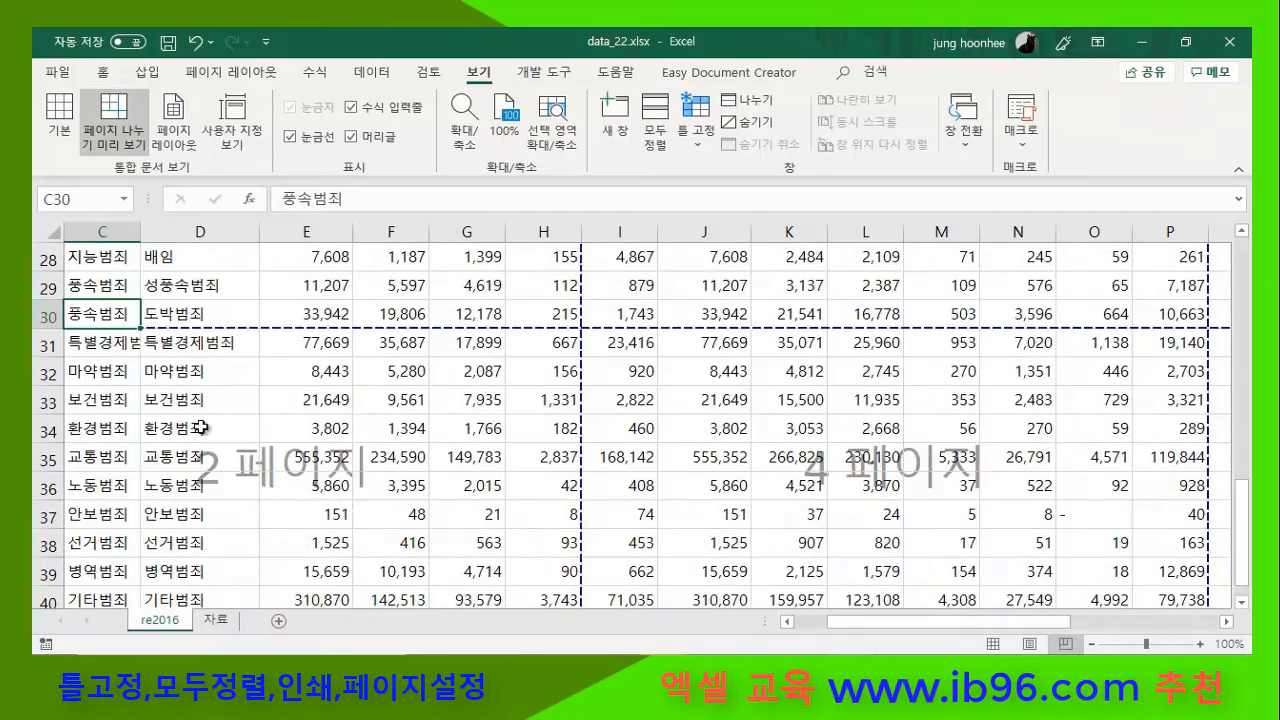
{"action": "left_click", "coordinate": [88, 340]}
{"action": "scroll", "coordinate": [97, 397], "scroll_direction": "down", "scroll_amount": 2}
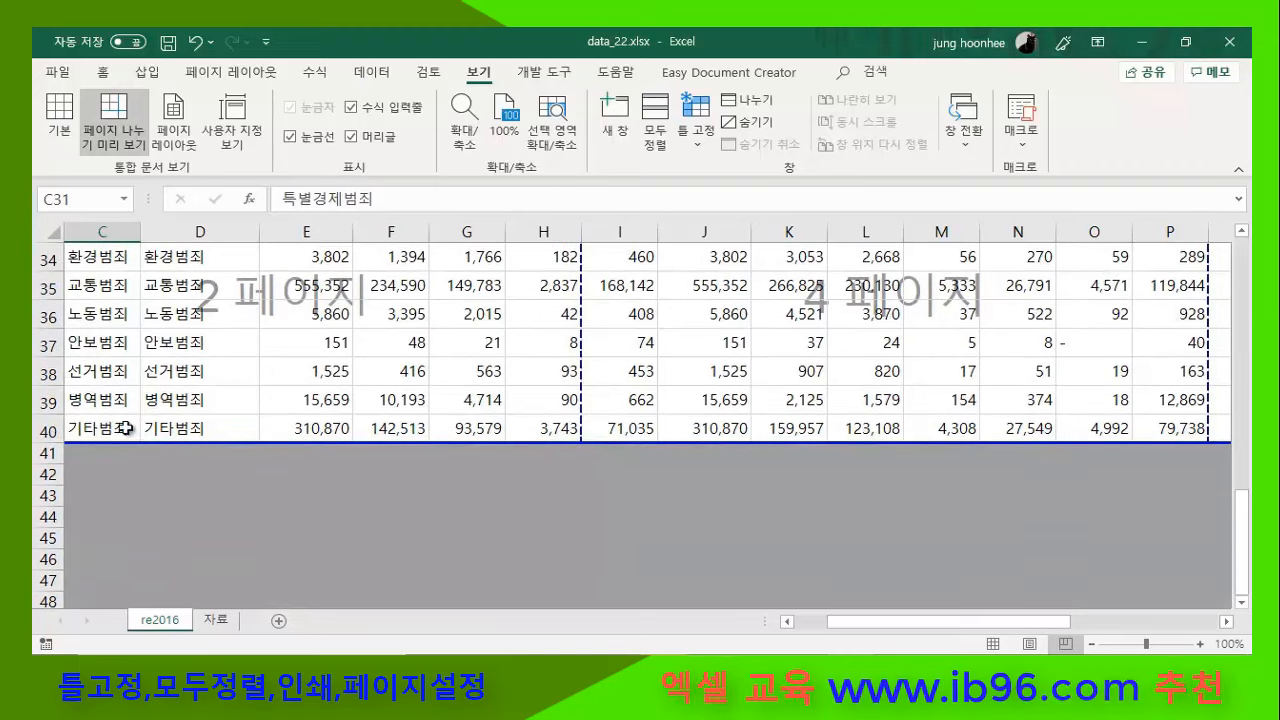
{"action": "left_click", "coordinate": [97, 430]}
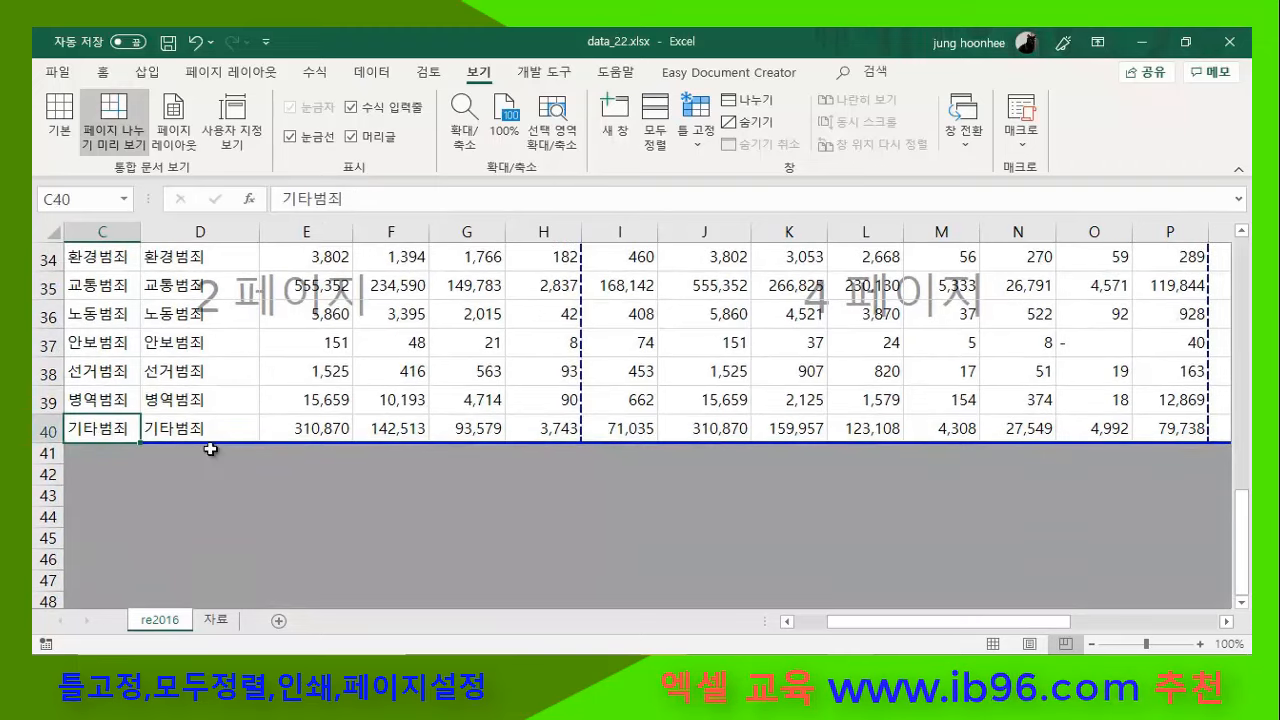
{"action": "left_click", "coordinate": [545, 432]}
{"action": "scroll", "coordinate": [338, 460], "scroll_direction": "up", "scroll_amount": 1}
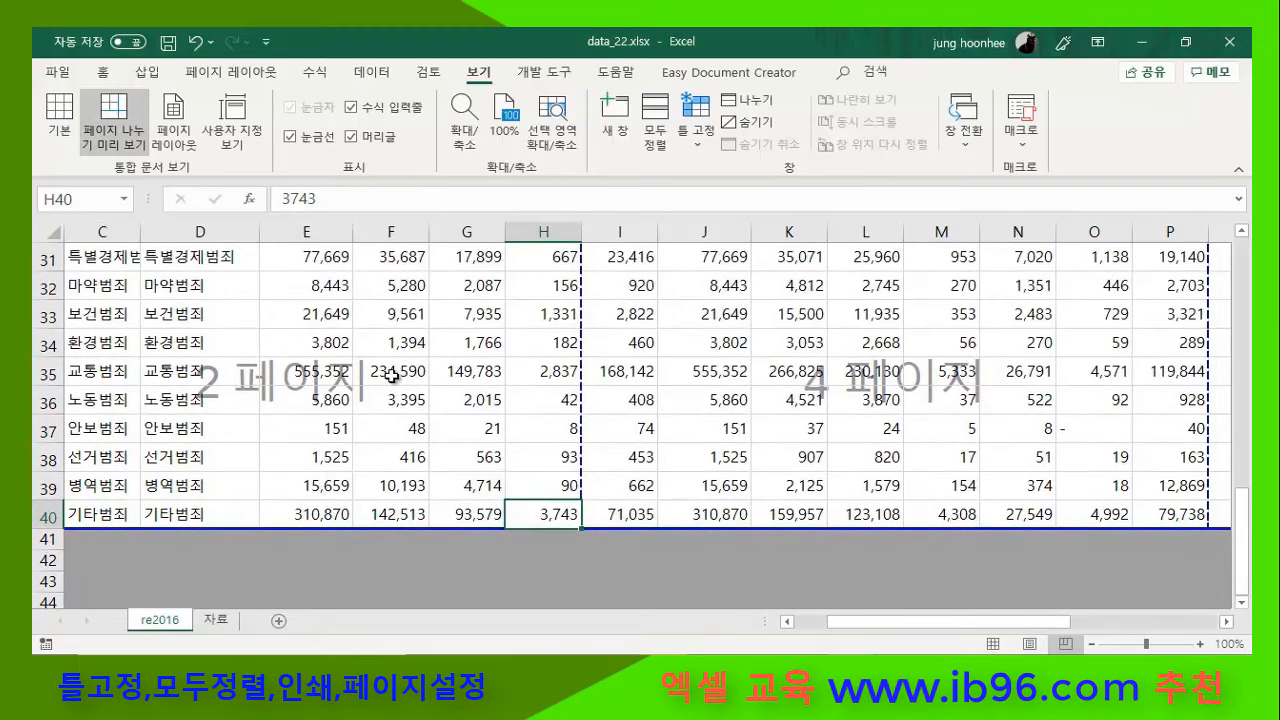
{"action": "scroll", "coordinate": [1124, 505], "scroll_direction": "up", "scroll_amount": 10}
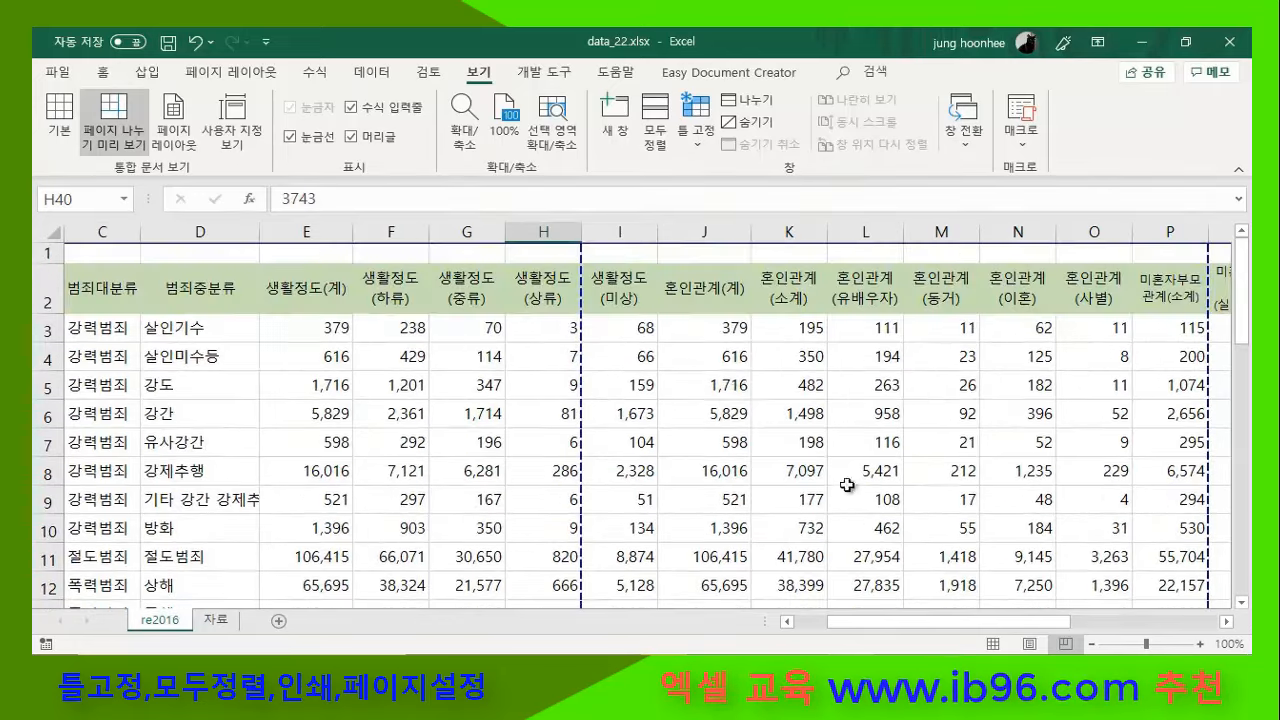
- Examine how columns I to P are split down the sheet between pages 3 and 4
{"action": "left_click", "coordinate": [604, 274]}
{"action": "left_click", "coordinate": [1166, 294]}
{"action": "scroll", "coordinate": [1026, 428], "scroll_direction": "down", "scroll_amount": 5}
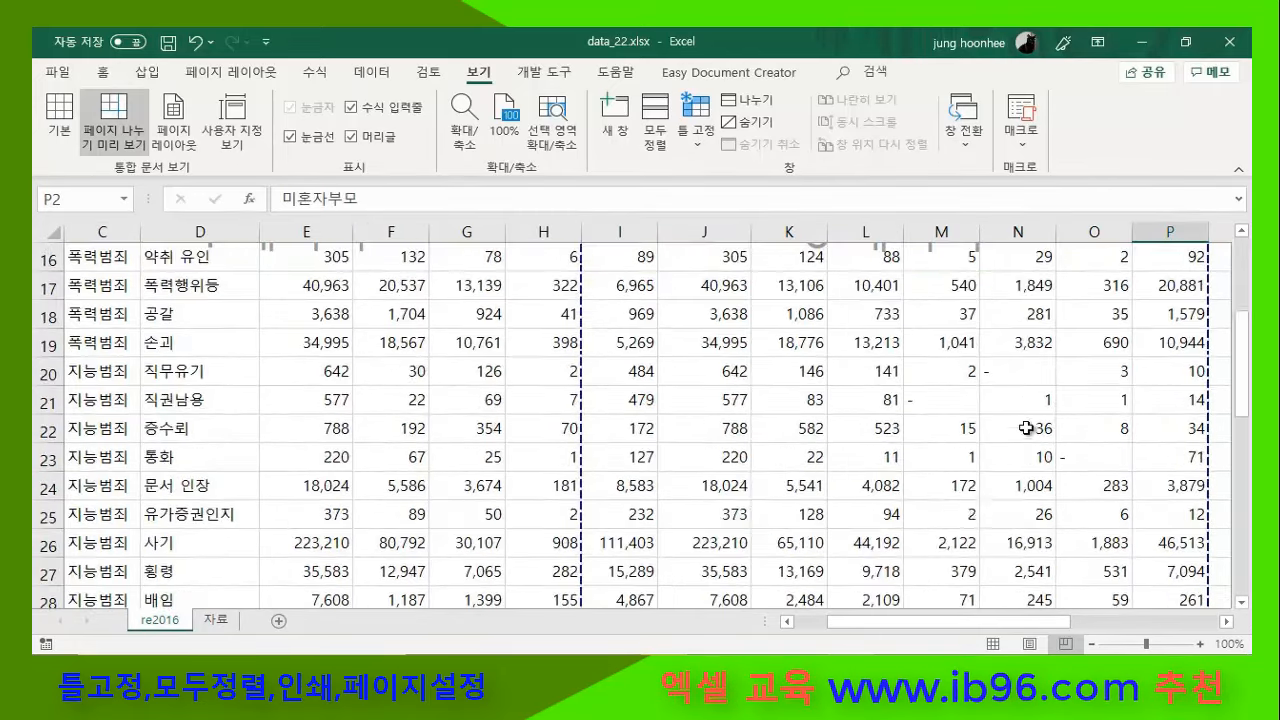
{"action": "scroll", "coordinate": [1026, 428], "scroll_direction": "down", "scroll_amount": 3}
{"action": "scroll", "coordinate": [830, 500], "scroll_direction": "up", "scroll_amount": 8}
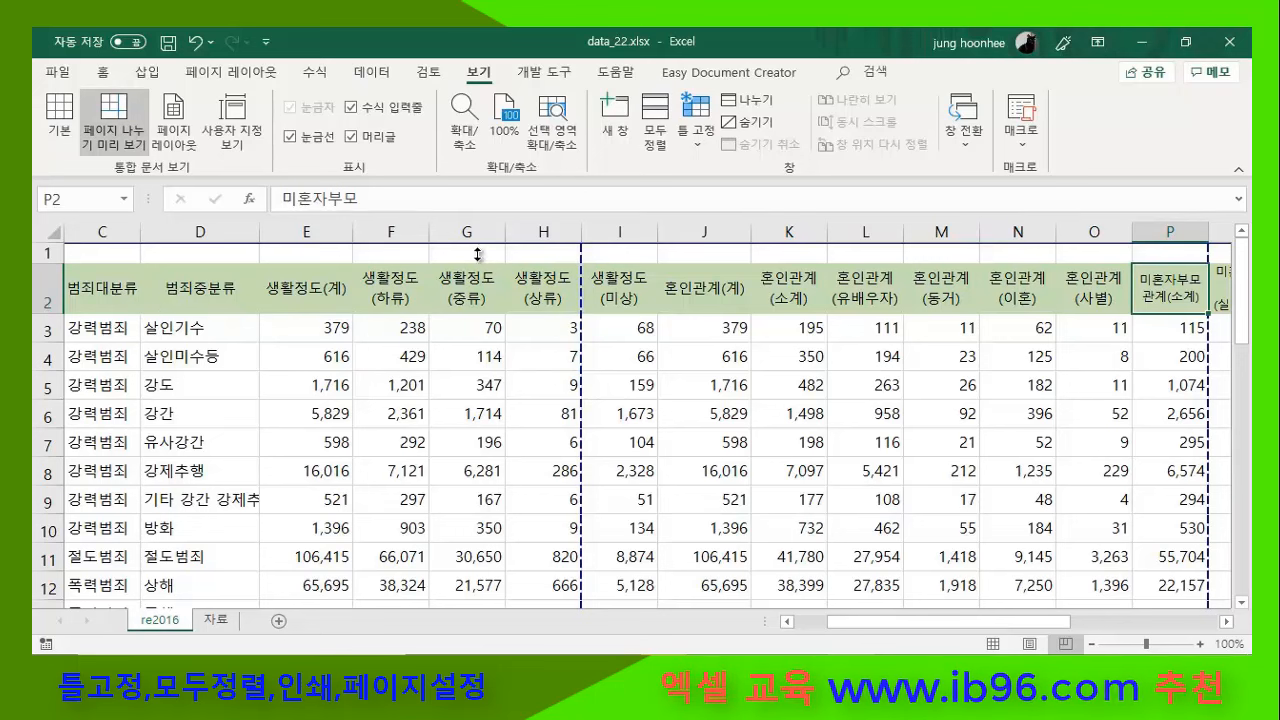
- Return the sheet to Normal view, bring column A back into view and select the CODE header cell
{"action": "left_click", "coordinate": [59, 115]}
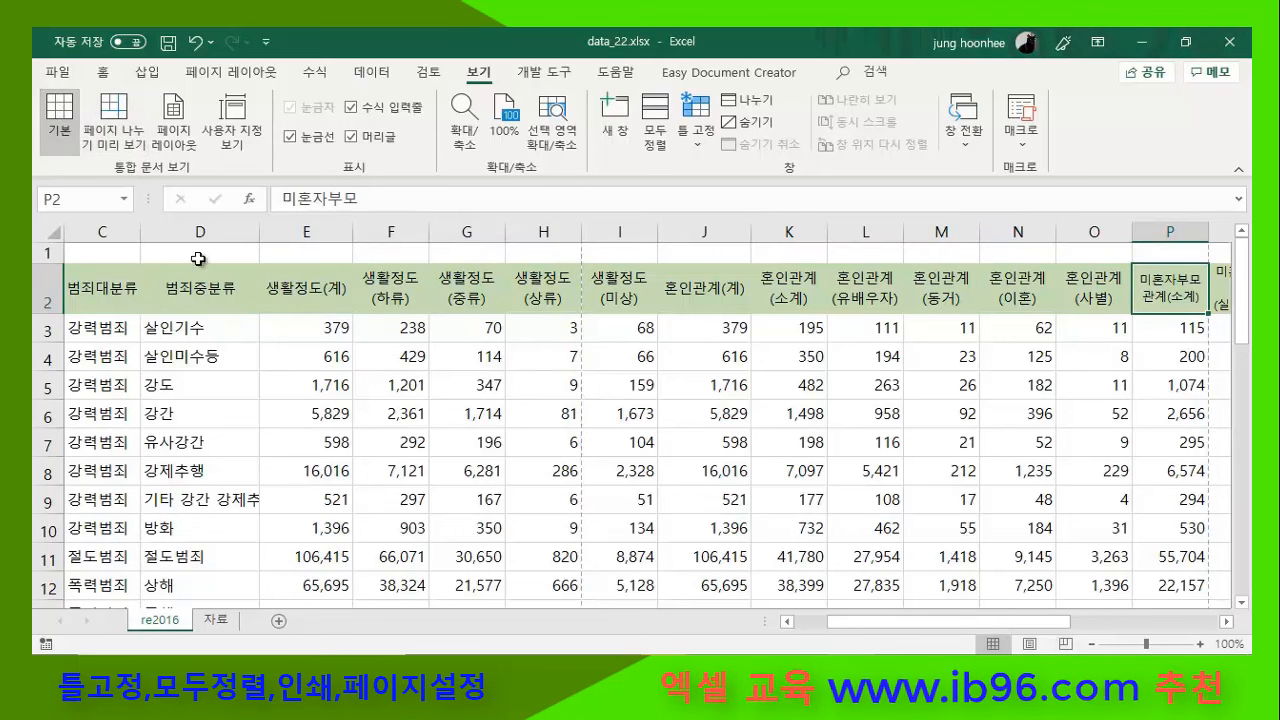
{"action": "left_click_drag", "start_coordinate": [840, 628], "coordinate": [803, 625]}
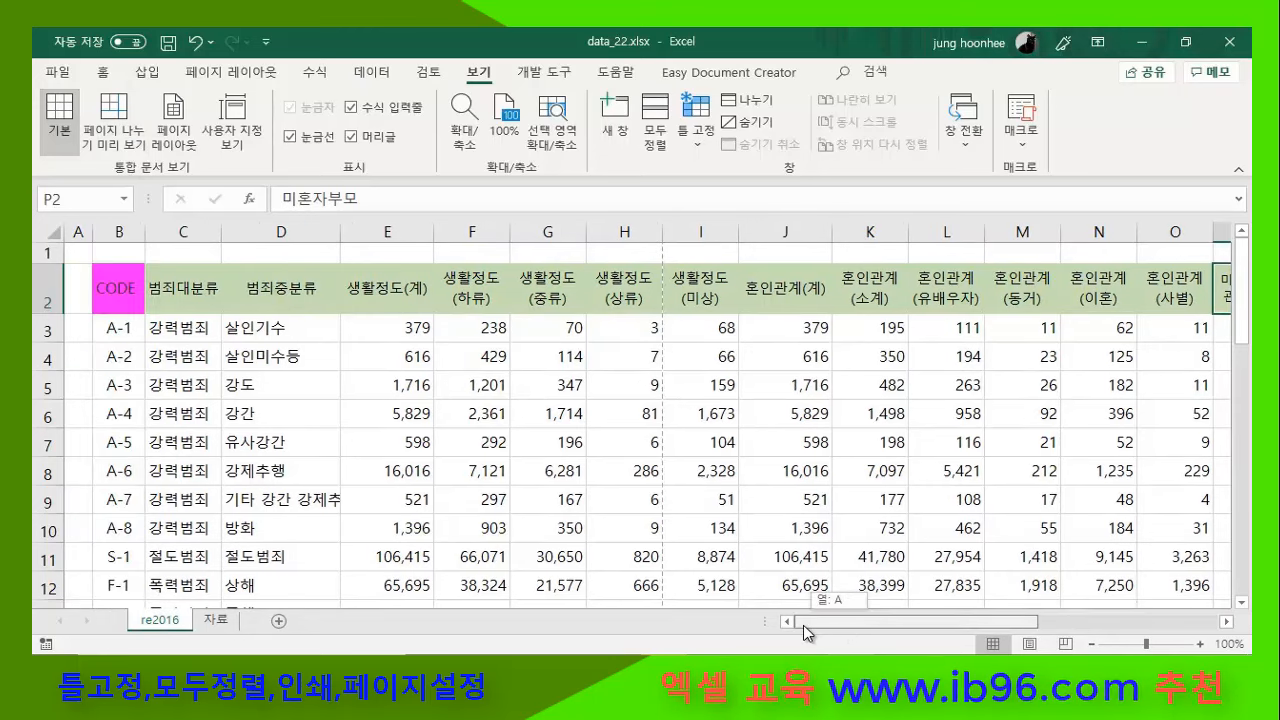
{"action": "left_click", "coordinate": [125, 297]}
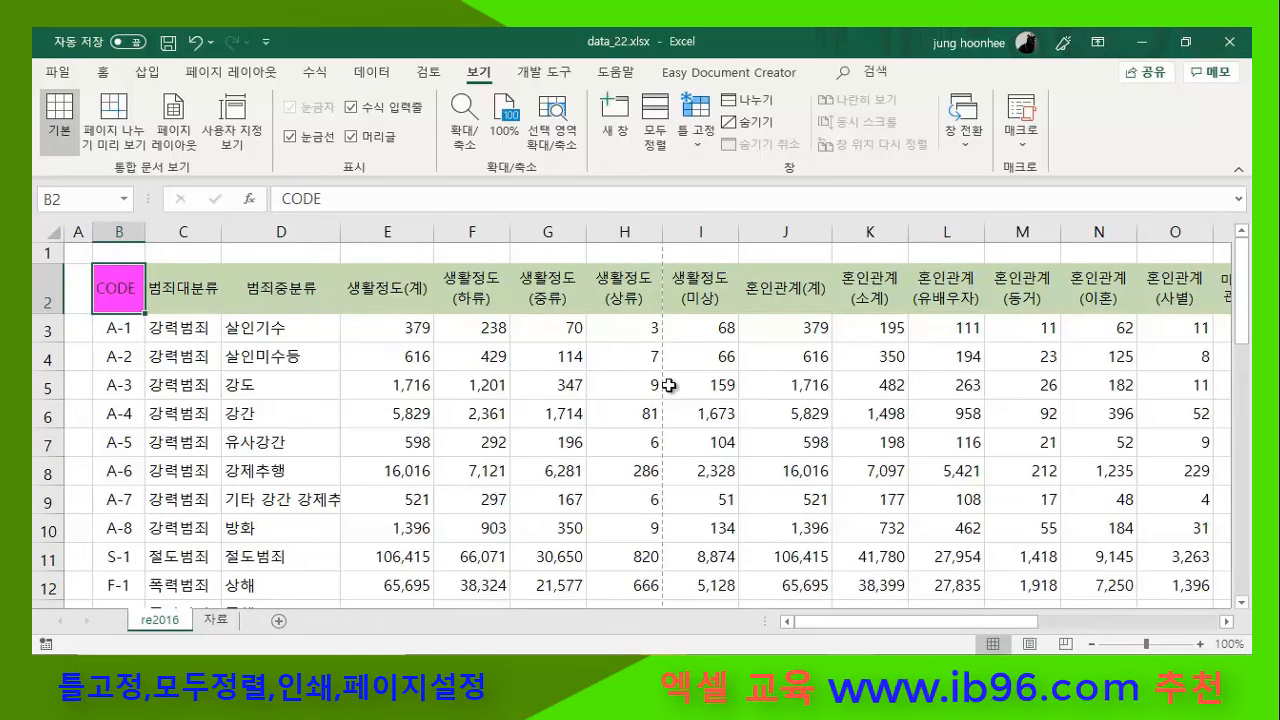
- Enlarge the sheet to 130% and examine the dashed page break lines after column H and row 30
{"action": "scroll", "coordinate": [705, 378], "scroll_direction": "up", "scroll_amount": 2, "text": "ctrl"}
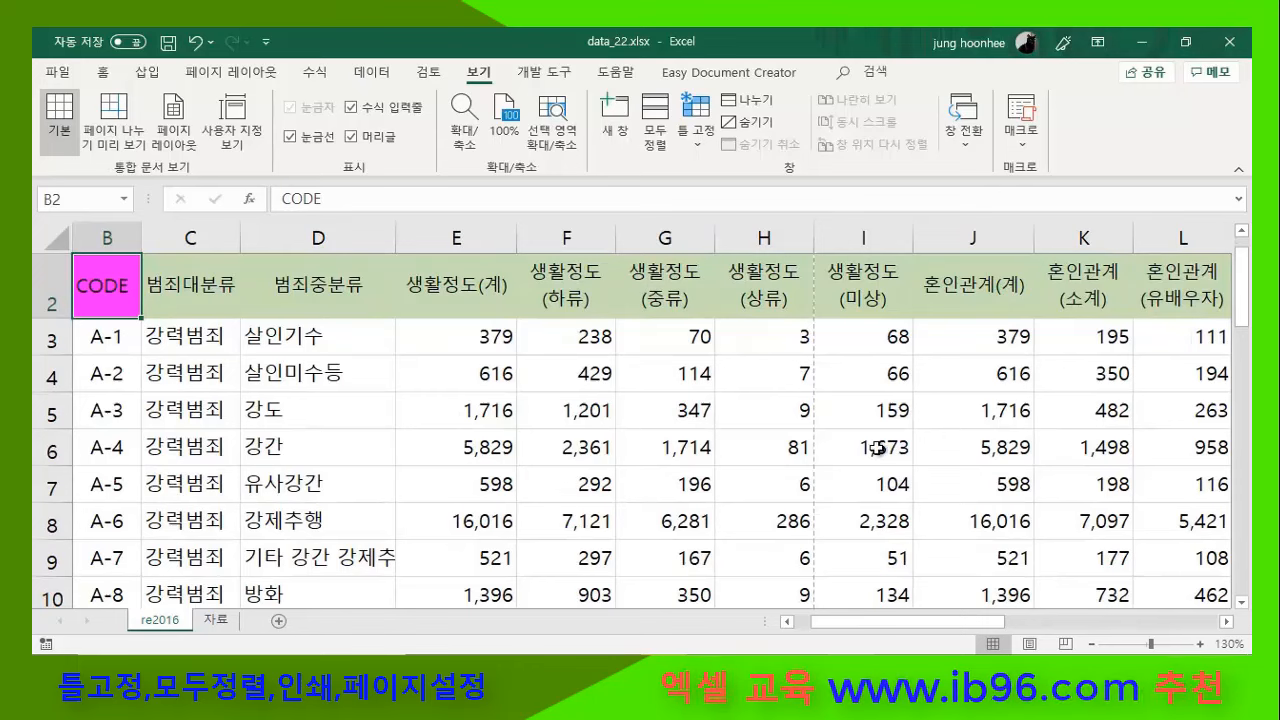
{"action": "scroll", "coordinate": [831, 420], "scroll_direction": "down", "scroll_amount": 11}
{"action": "scroll", "coordinate": [827, 474], "scroll_direction": "up", "scroll_amount": 2}
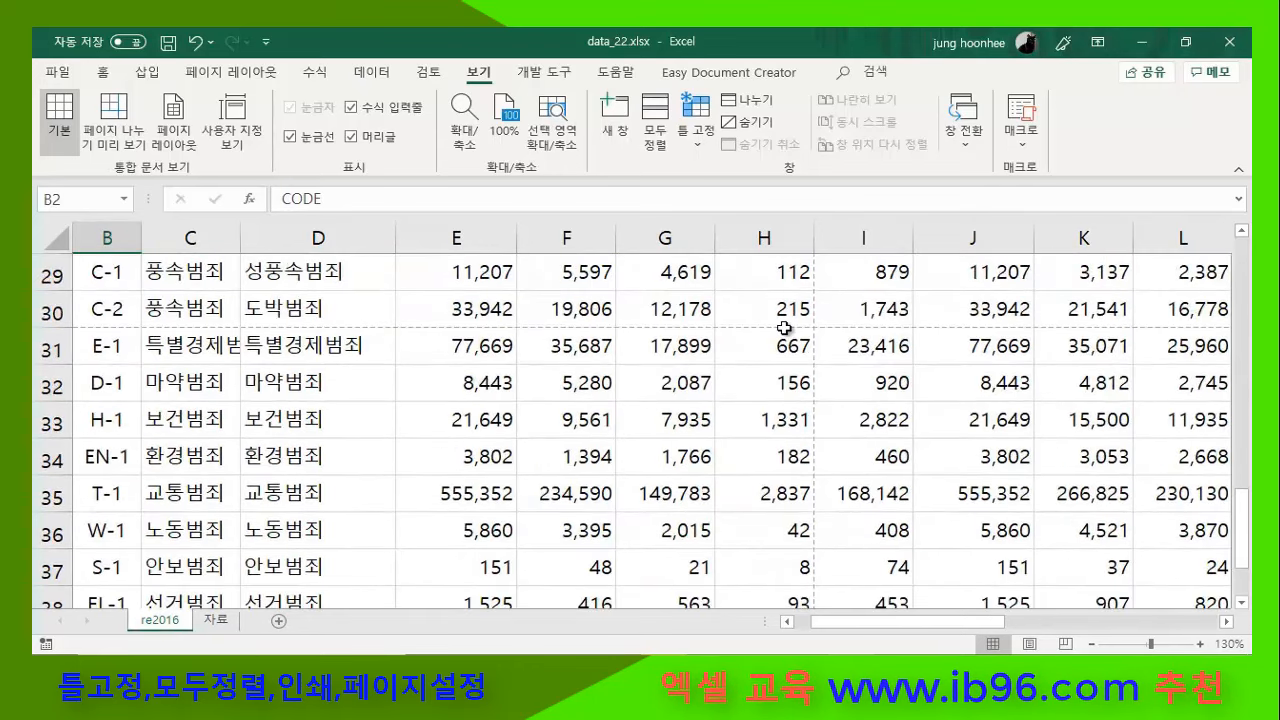
{"action": "scroll", "coordinate": [808, 465], "scroll_direction": "down", "scroll_amount": 3}
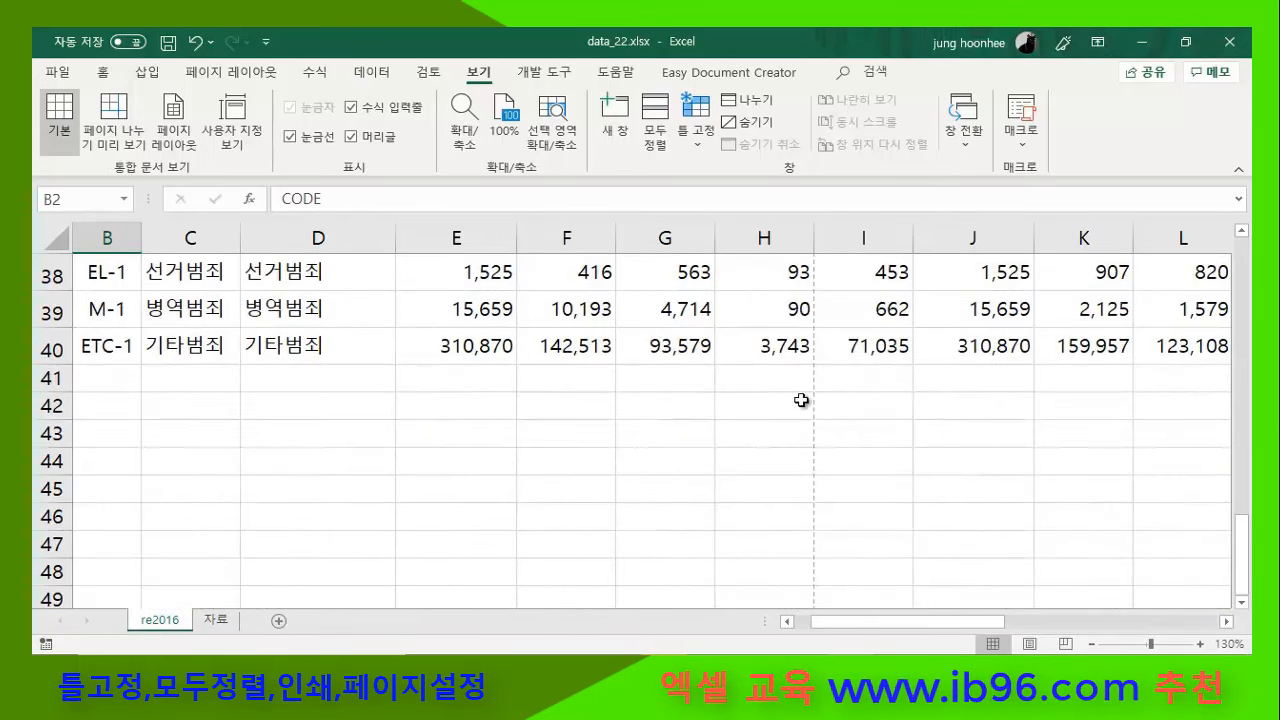
{"action": "scroll", "coordinate": [804, 394], "scroll_direction": "up", "scroll_amount": 7}
{"action": "scroll", "coordinate": [848, 408], "scroll_direction": "up", "scroll_amount": 6}
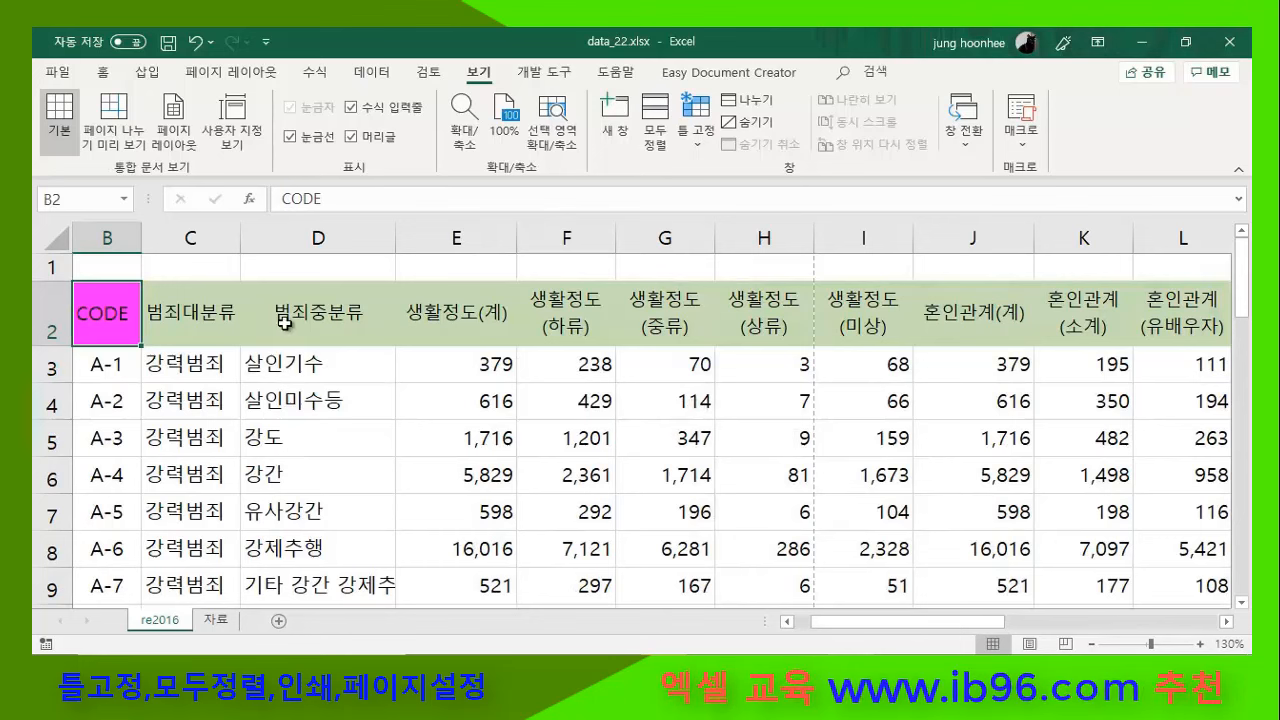
{"action": "left_click", "coordinate": [764, 310]}
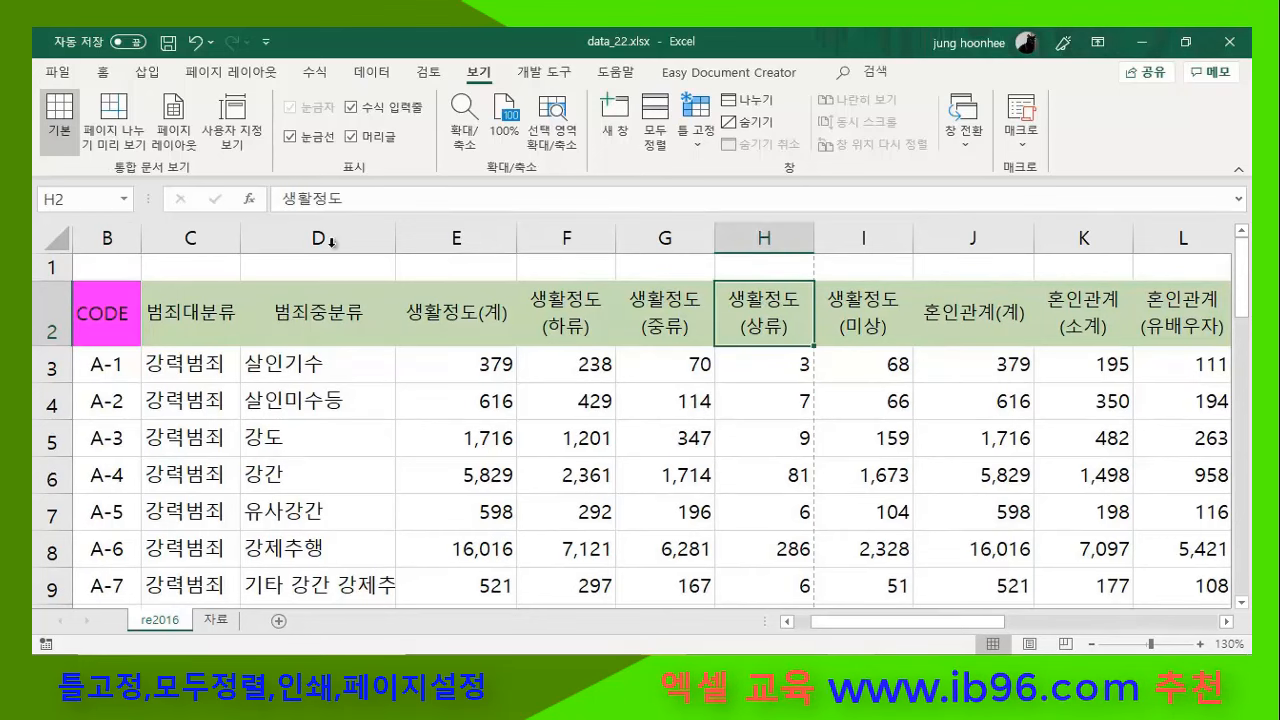
- Open the print preview of the re2016 sheet
{"action": "left_click", "coordinate": [58, 76]}
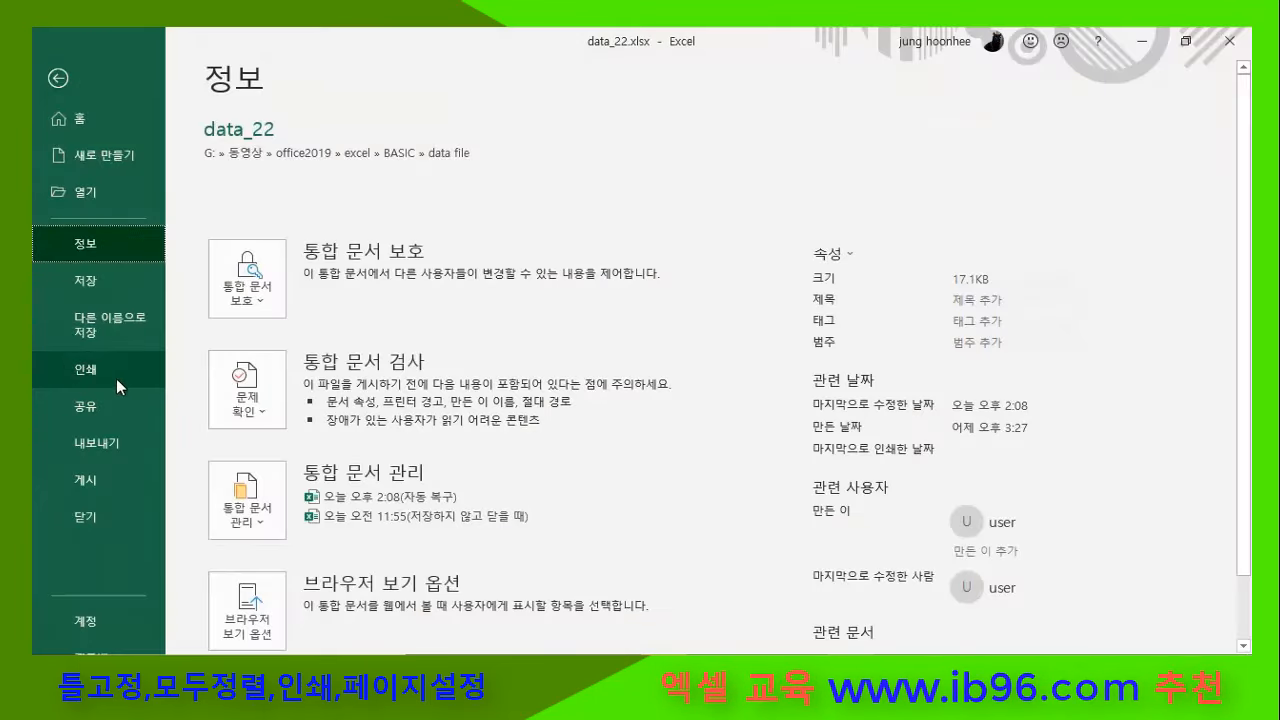
{"action": "left_click", "coordinate": [113, 372]}
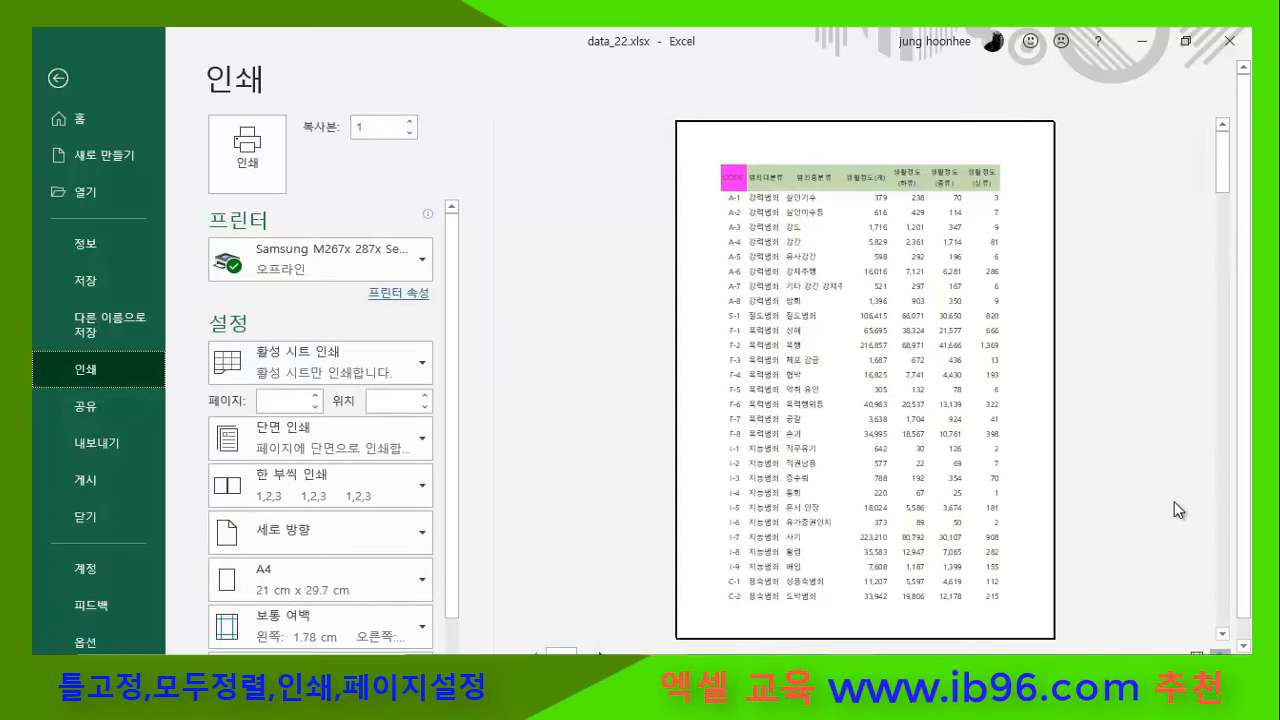
{"action": "left_click", "coordinate": [847, 432]}
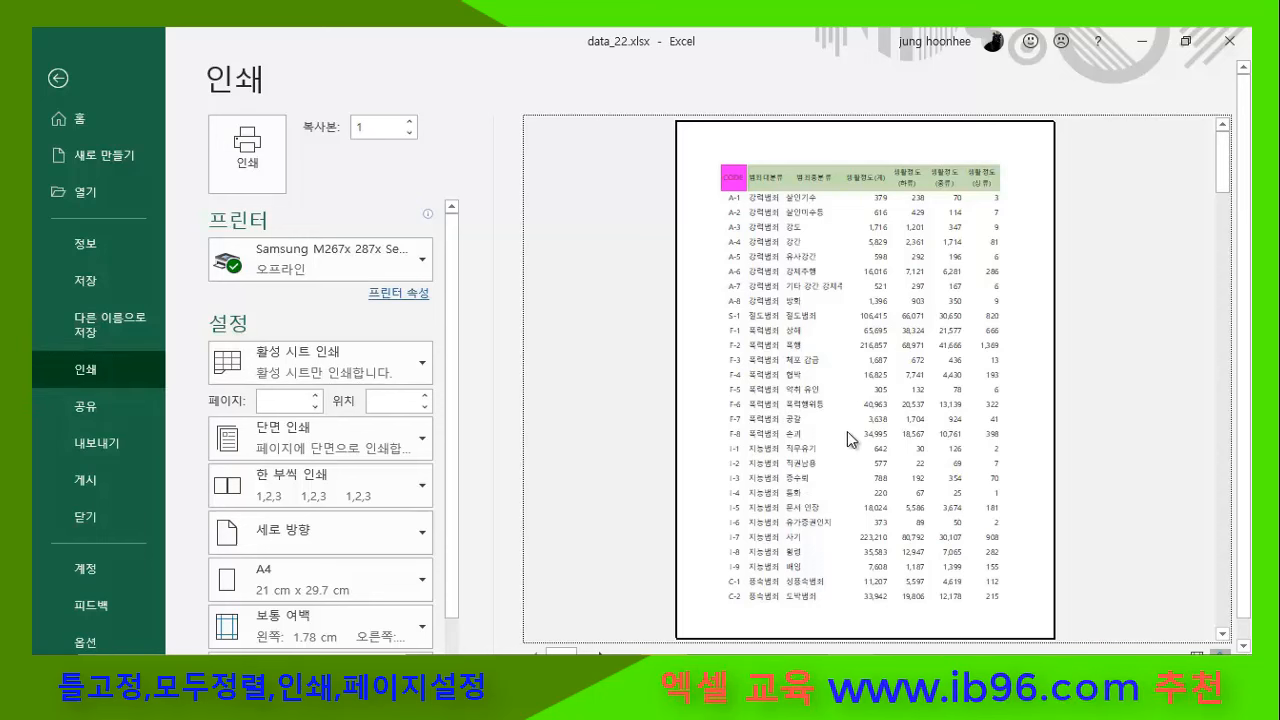
- Enlarge the first preview page to inspect its columns across the full width, and return to the whole-page view
{"action": "left_click", "coordinate": [962, 491]}
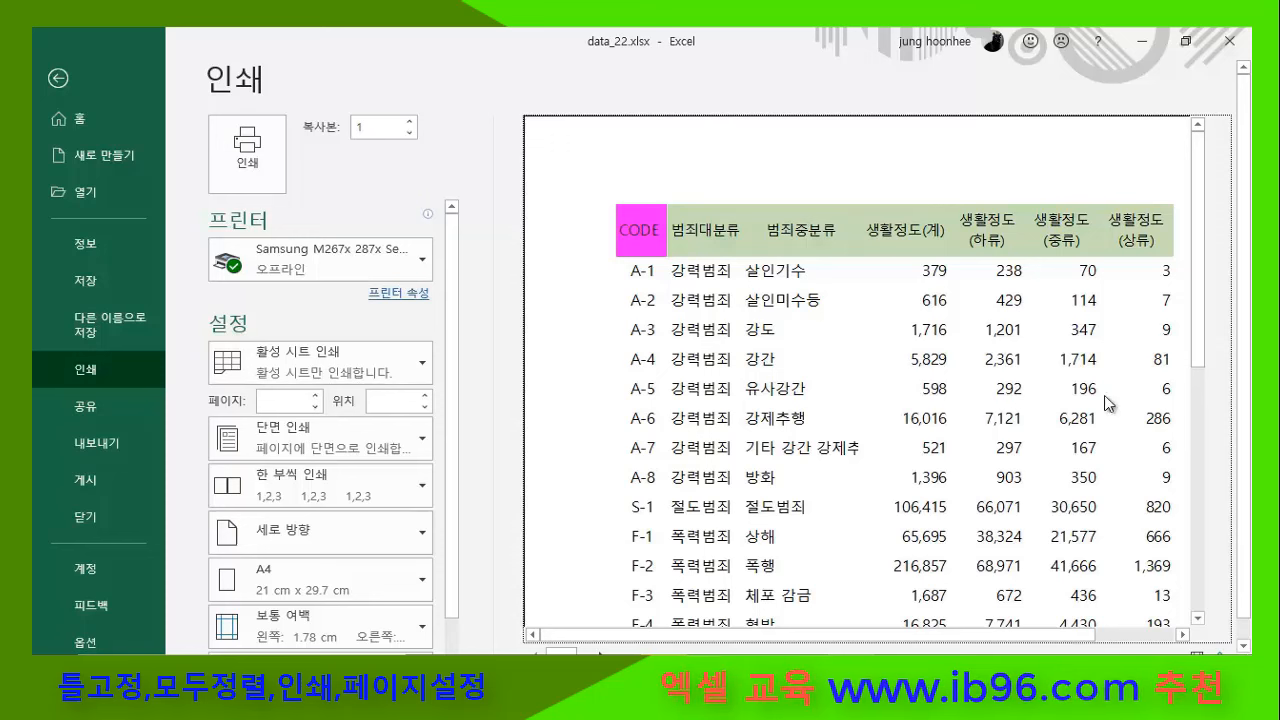
{"action": "scroll", "coordinate": [1070, 570], "scroll_direction": "right", "scroll_amount": 2}
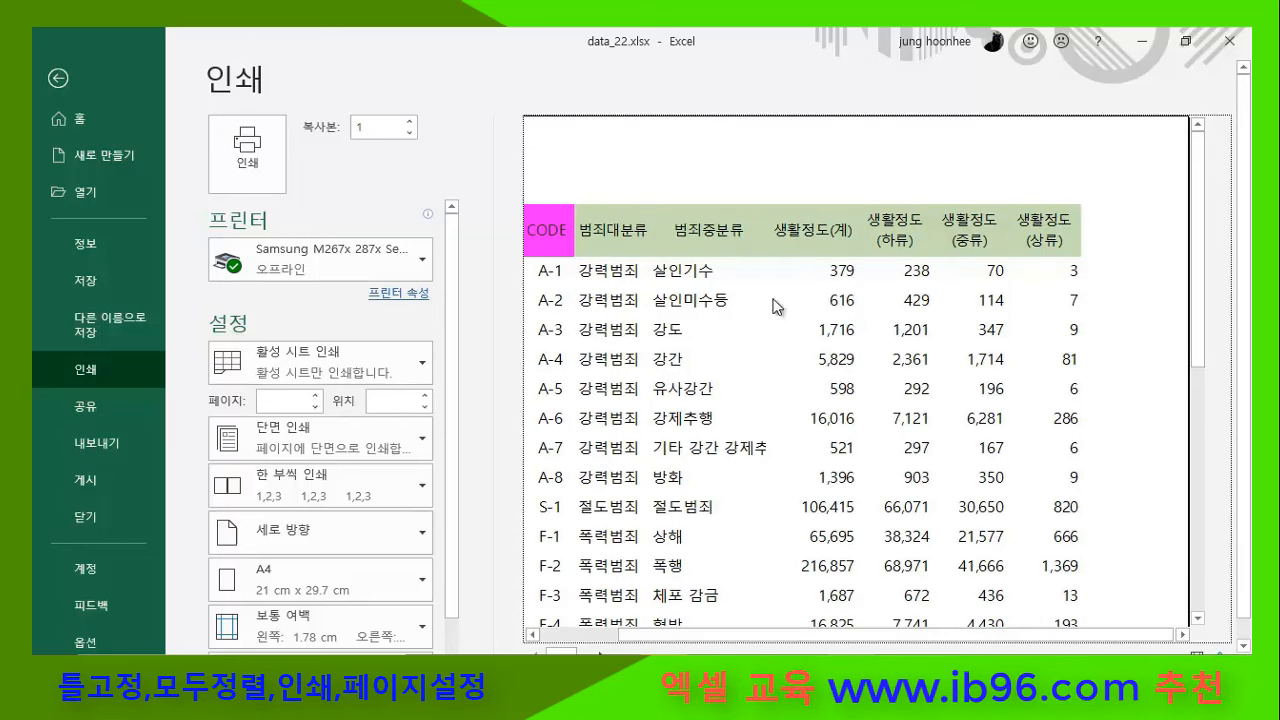
{"action": "left_click_drag", "start_coordinate": [1066, 635], "coordinate": [973, 652]}
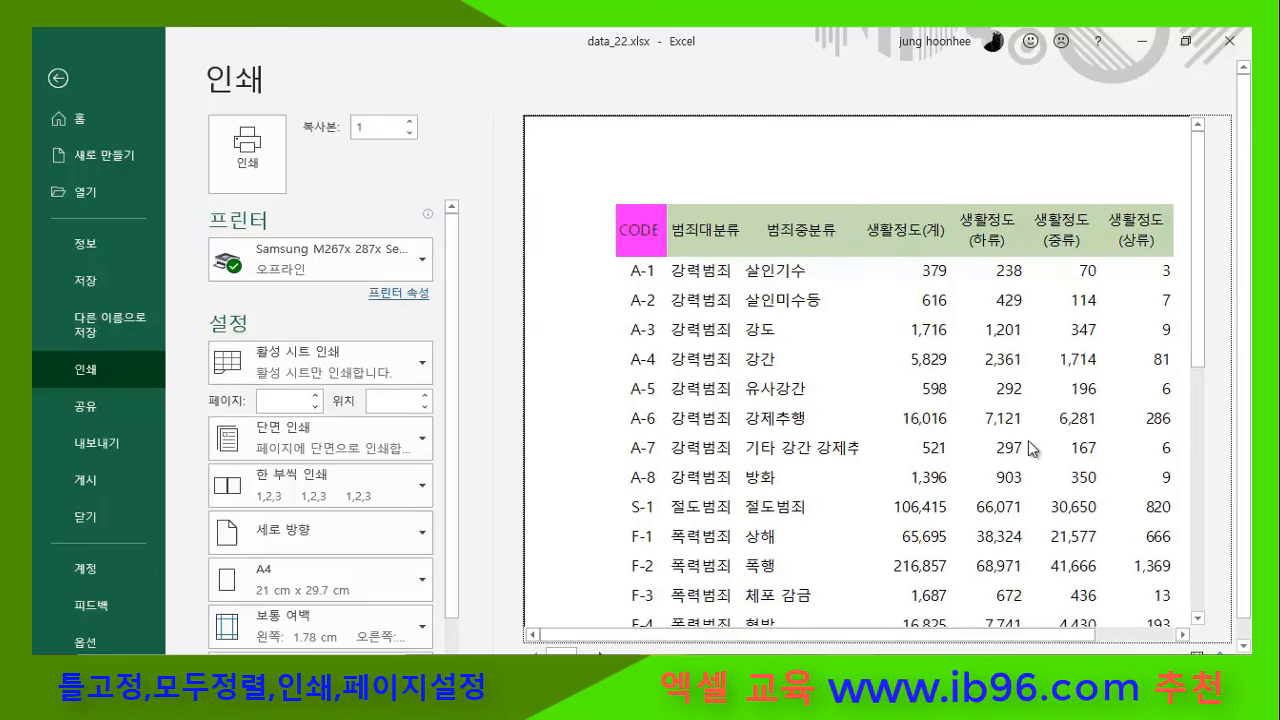
{"action": "left_click", "coordinate": [1027, 447]}
- Page through the print preview up to the page with the last two columns, and go back to page 3
{"action": "scroll", "coordinate": [1168, 458], "scroll_direction": "down", "scroll_amount": 1}
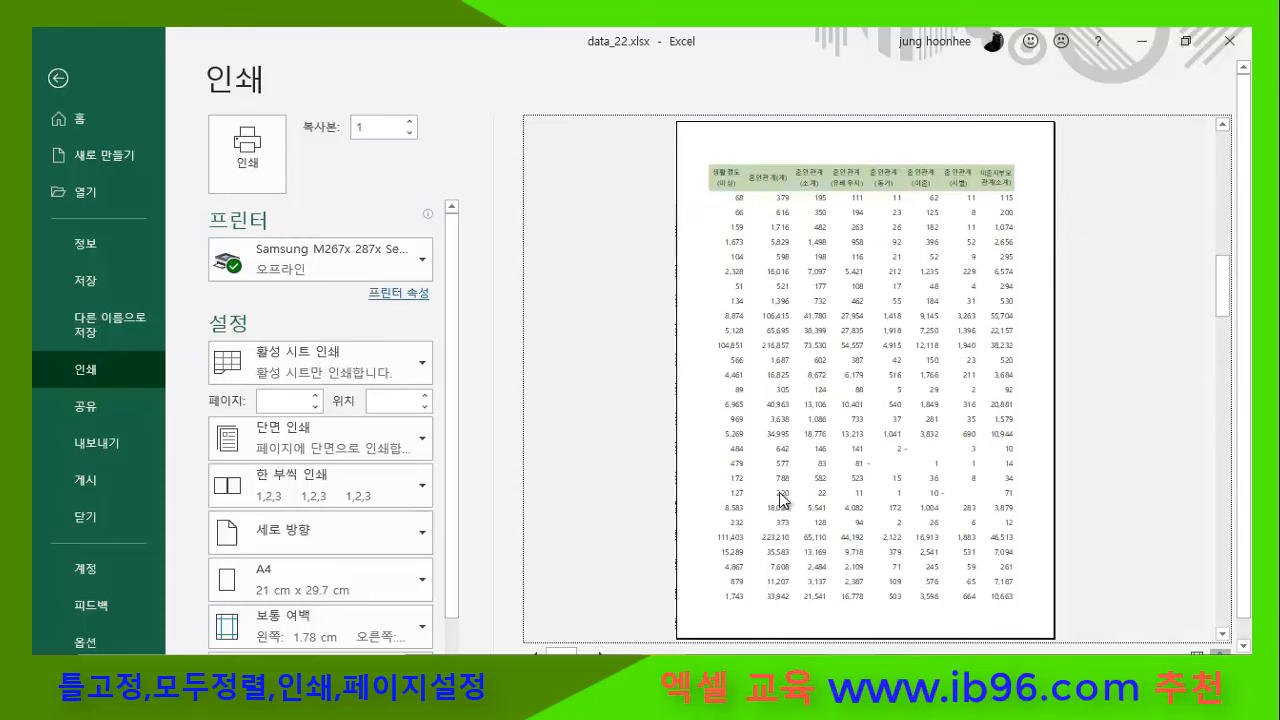
{"action": "scroll", "coordinate": [783, 500], "scroll_direction": "down", "scroll_amount": 1}
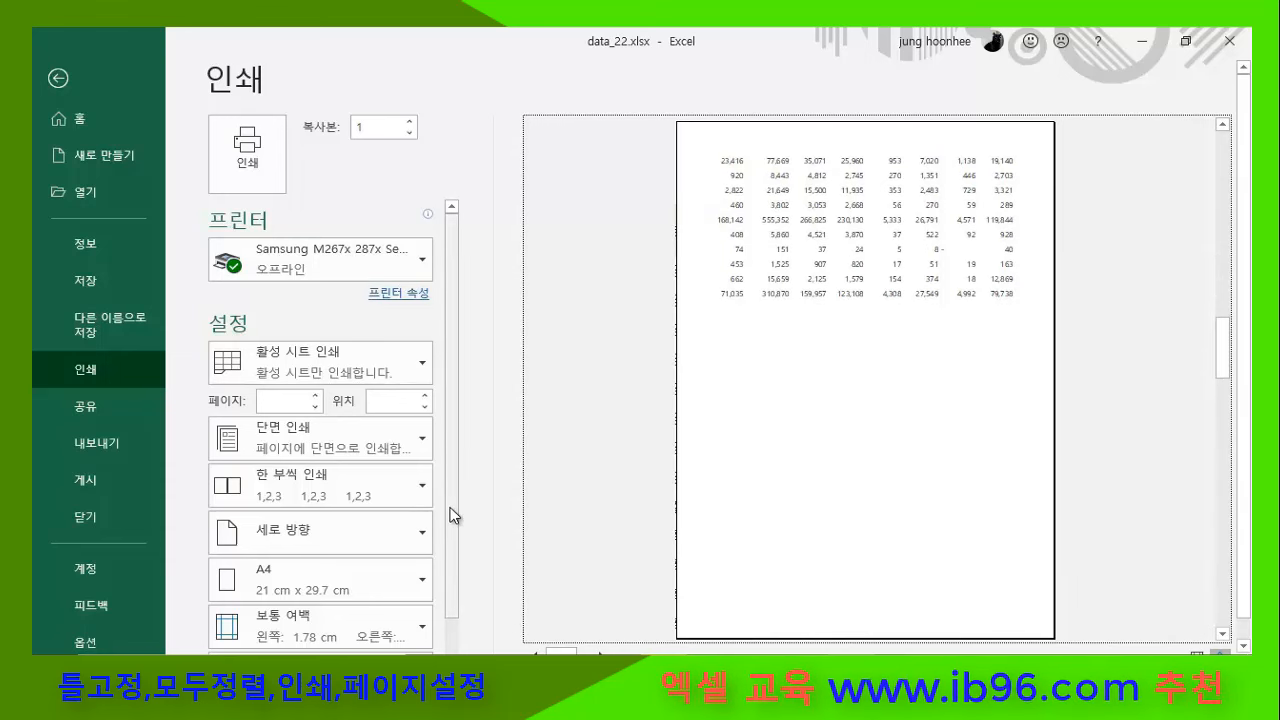
{"action": "scroll", "coordinate": [450, 518], "scroll_direction": "down", "scroll_amount": 1}
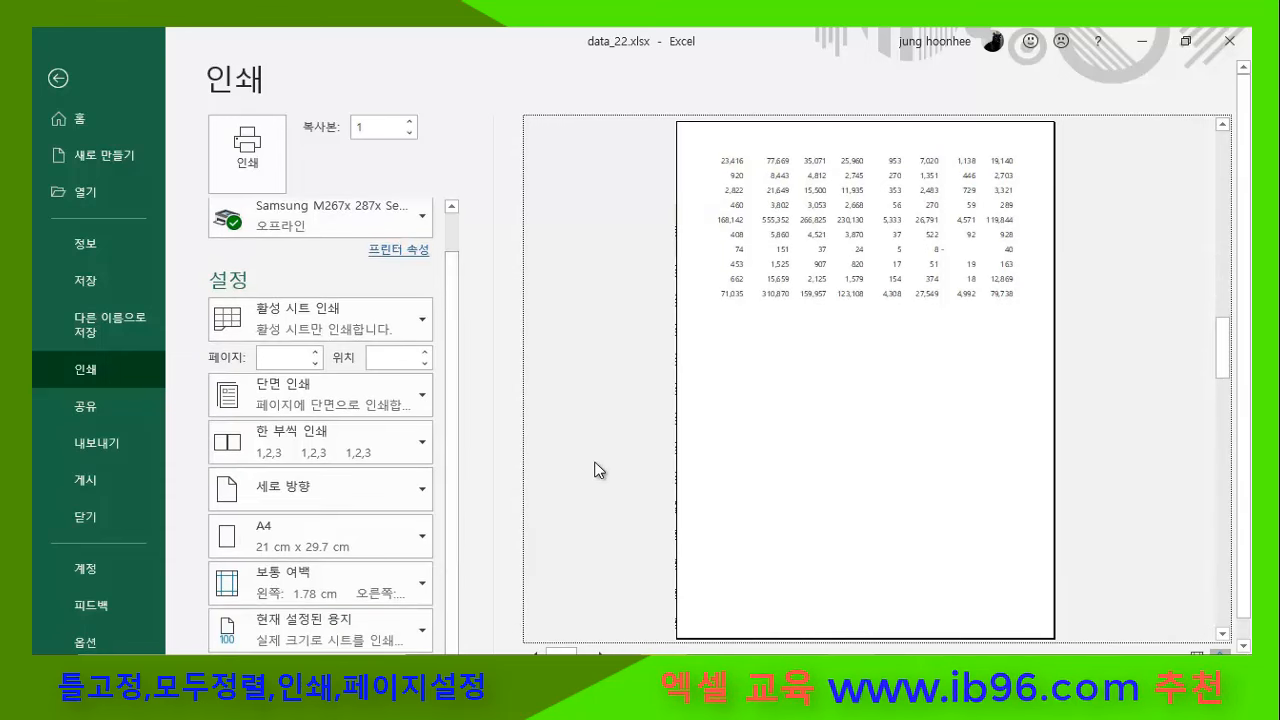
{"action": "scroll", "coordinate": [550, 580], "scroll_direction": "down", "scroll_amount": 1}
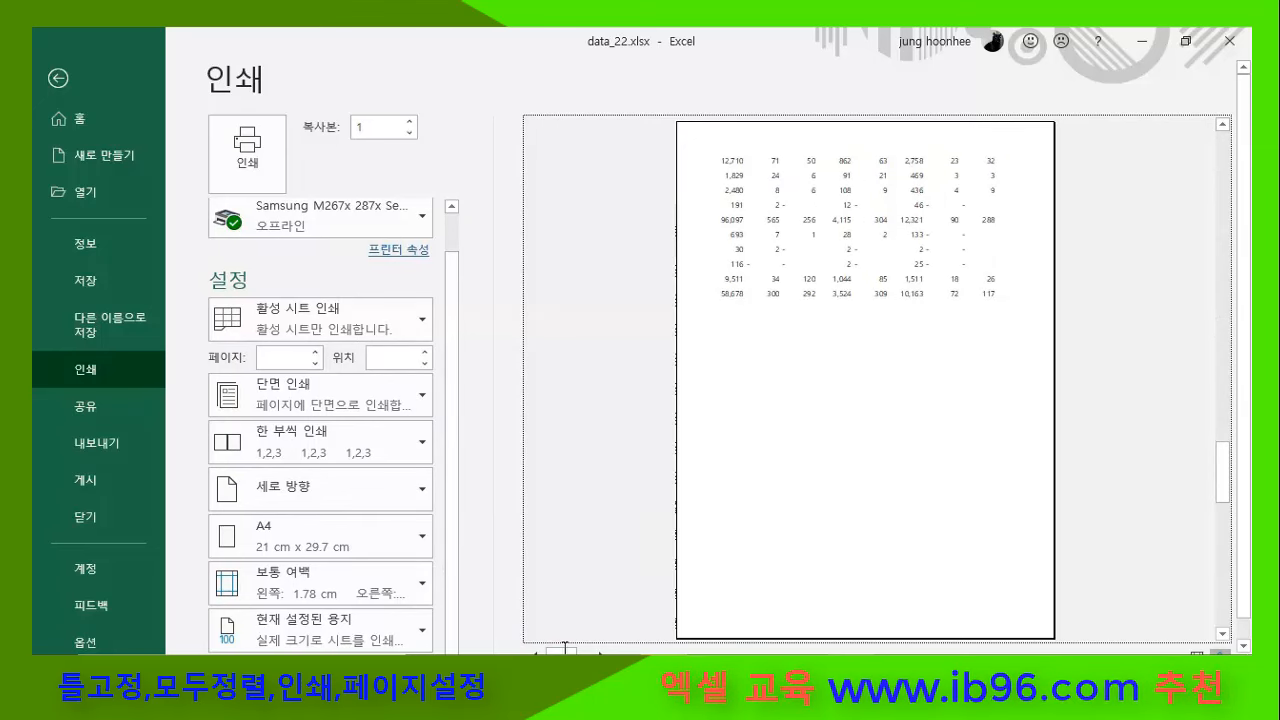
{"action": "scroll", "coordinate": [865, 380], "scroll_direction": "down", "scroll_amount": 1}
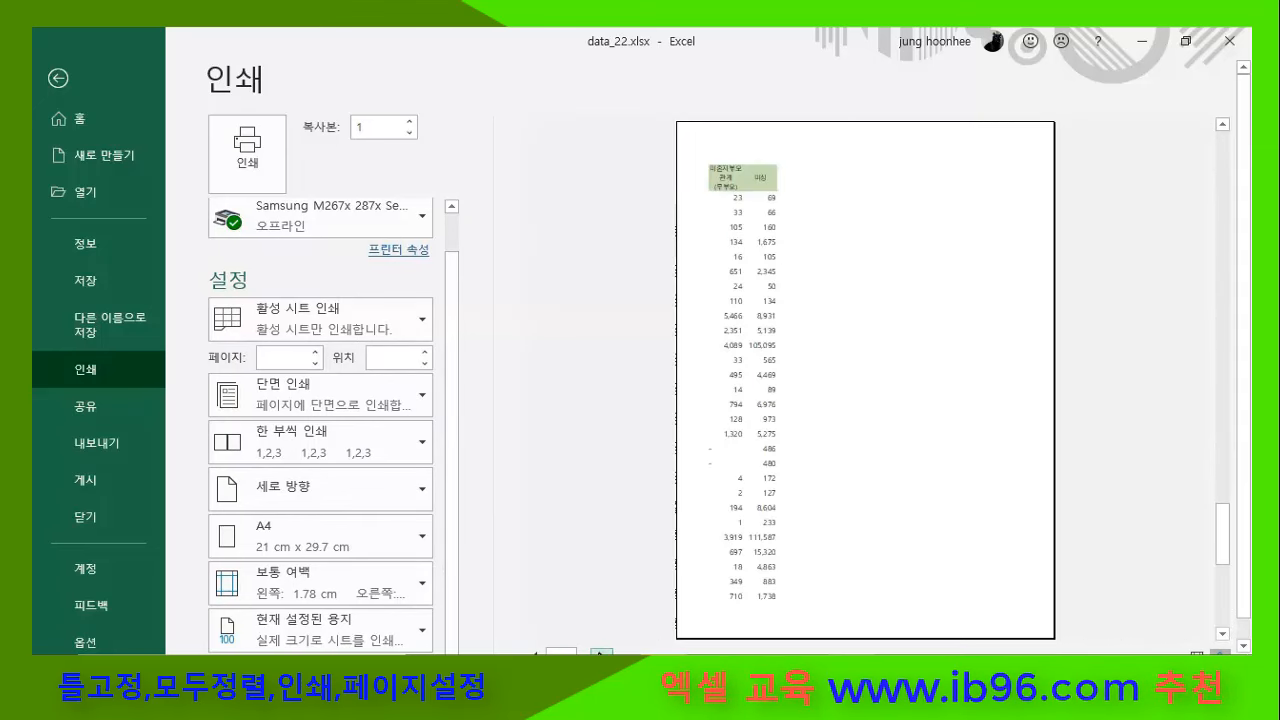
{"action": "scroll", "coordinate": [865, 380], "scroll_direction": "up", "scroll_amount": 2}
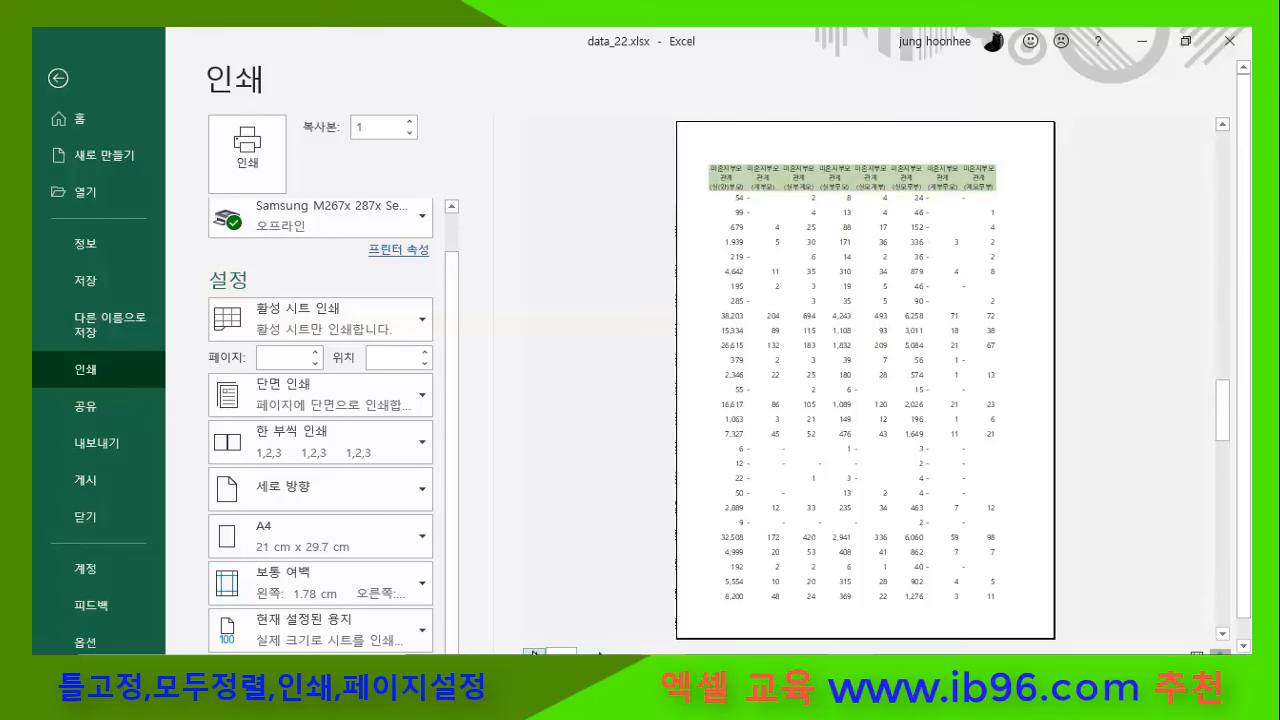
{"action": "scroll", "coordinate": [865, 380], "scroll_direction": "up", "scroll_amount": 3}
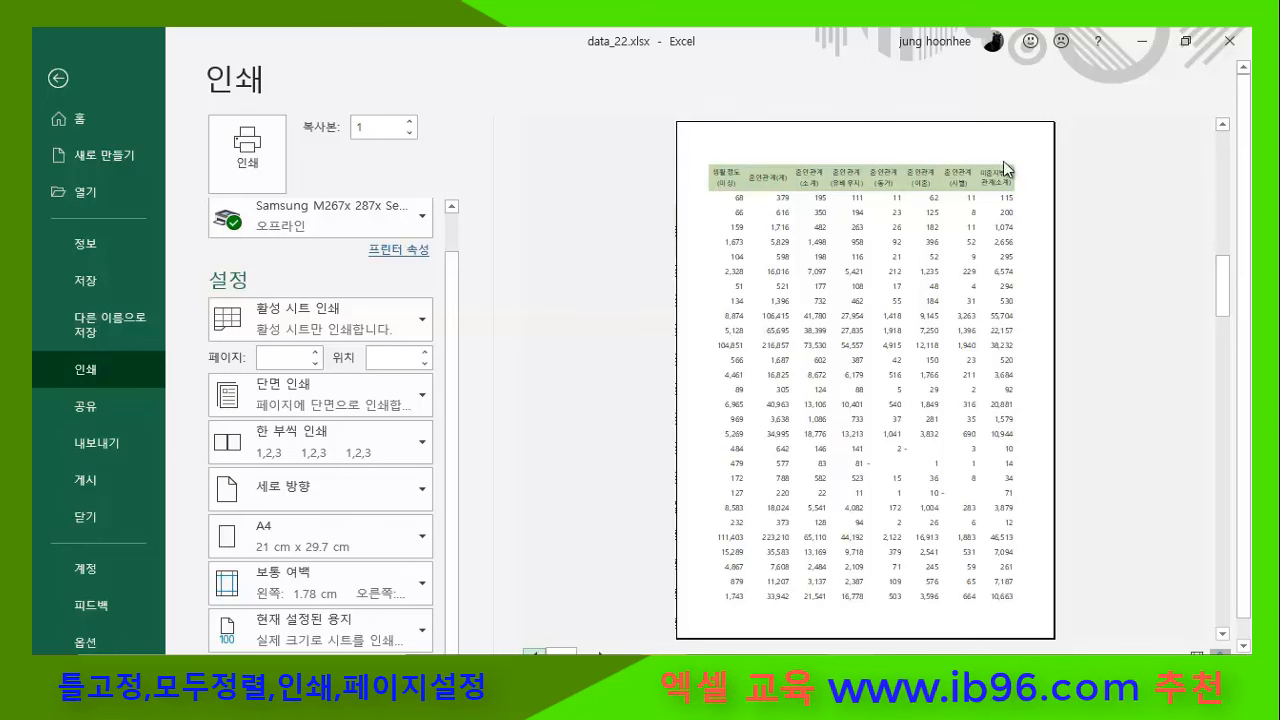
- Compare preview pages 2, 3 and 4 to check which ones carry the header row, ending on page 3
{"action": "left_click", "coordinate": [535, 653]}
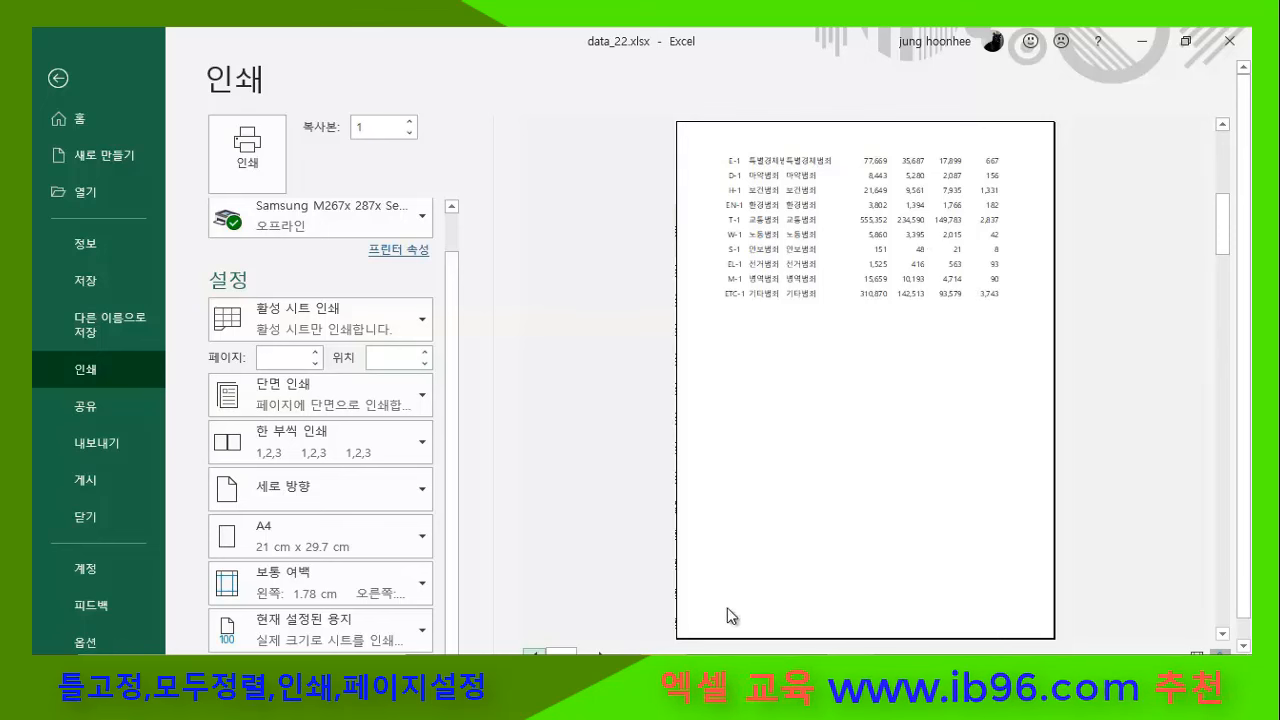
{"action": "left_click", "coordinate": [597, 652]}
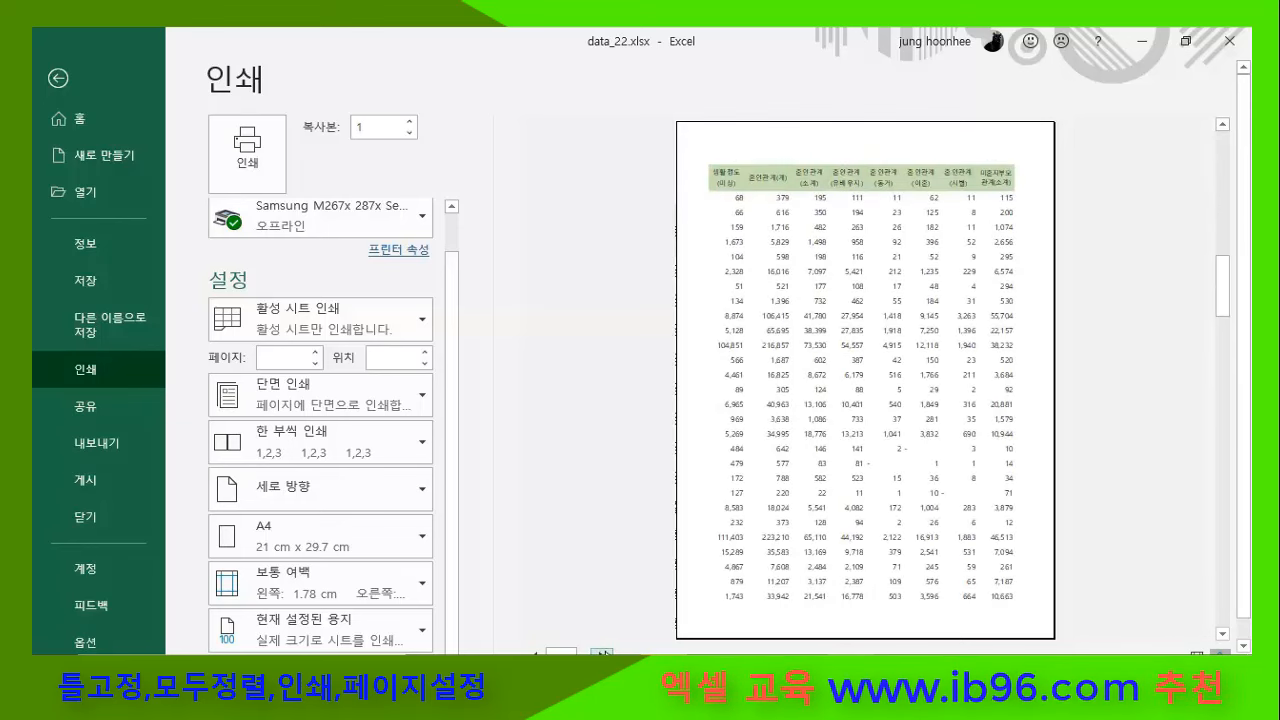
{"action": "scroll", "coordinate": [805, 297], "scroll_direction": "down", "scroll_amount": 1}
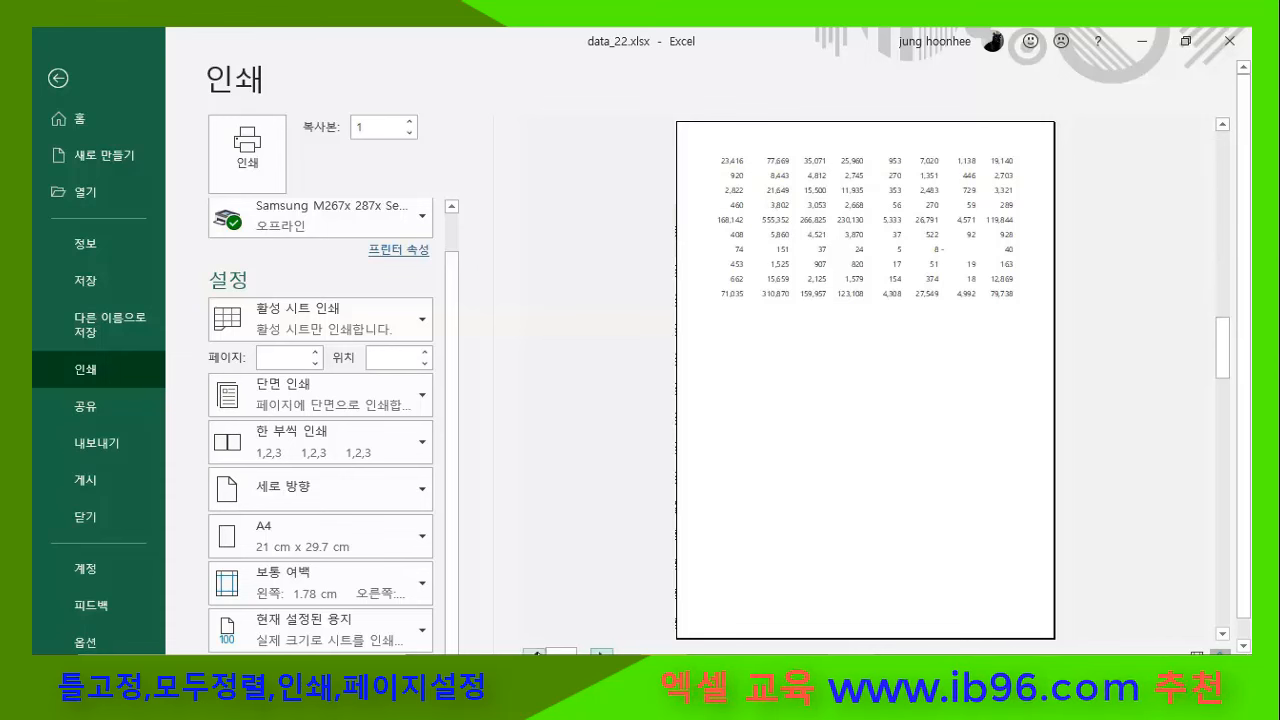
{"action": "left_click", "coordinate": [533, 654]}
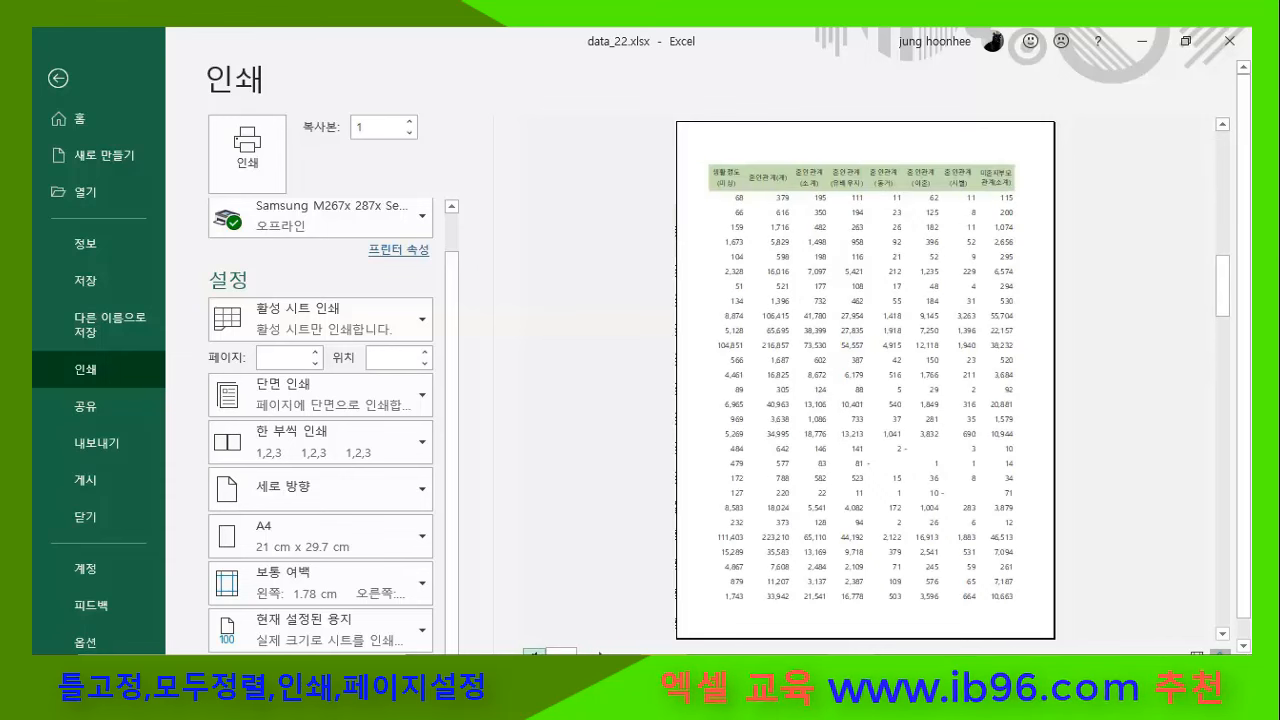
- Return the print preview to page 1 and set the page orientation to landscape (가로 방향)
{"action": "left_click", "coordinate": [533, 654]}
{"action": "left_click", "coordinate": [533, 654]}
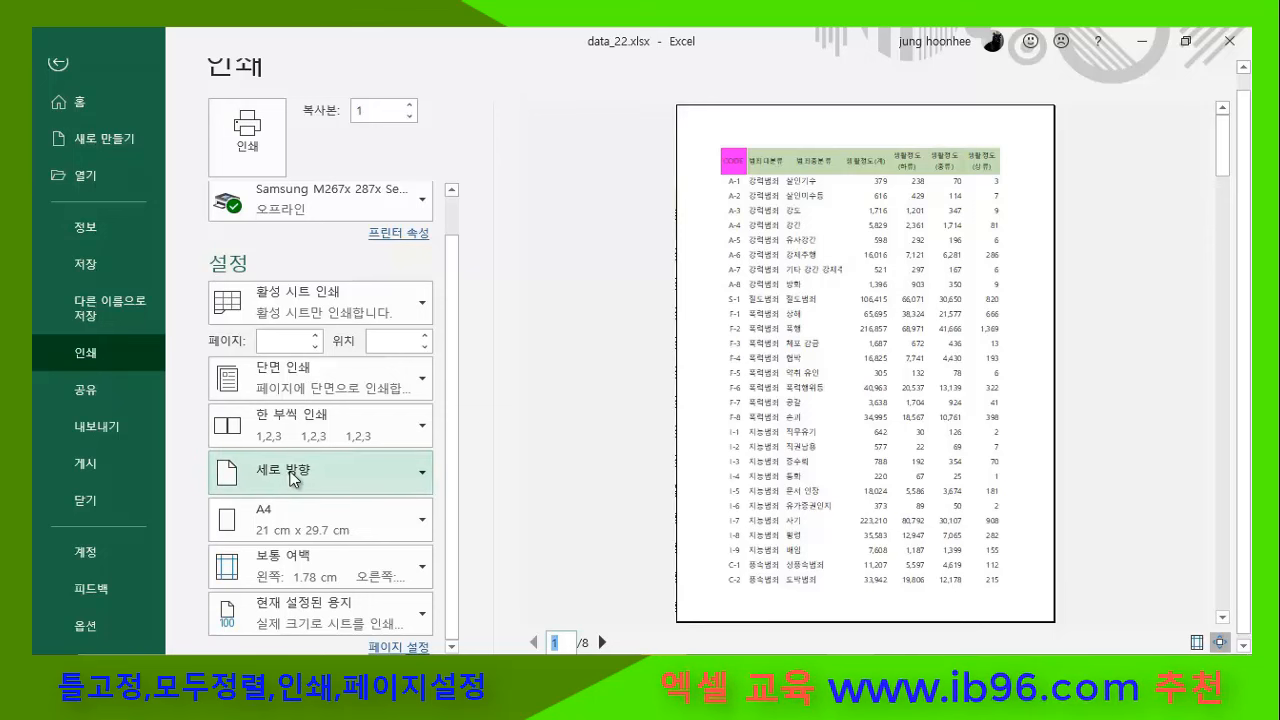
{"action": "left_click", "coordinate": [422, 467]}
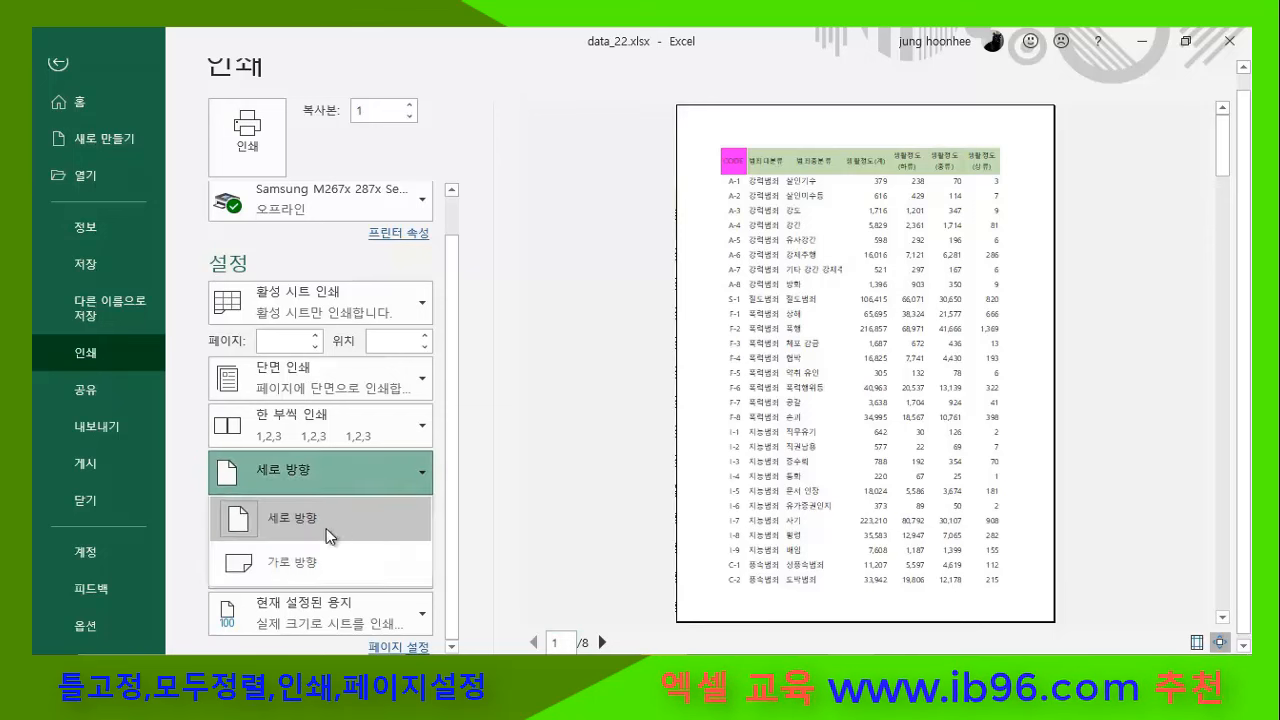
{"action": "left_click", "coordinate": [290, 566]}
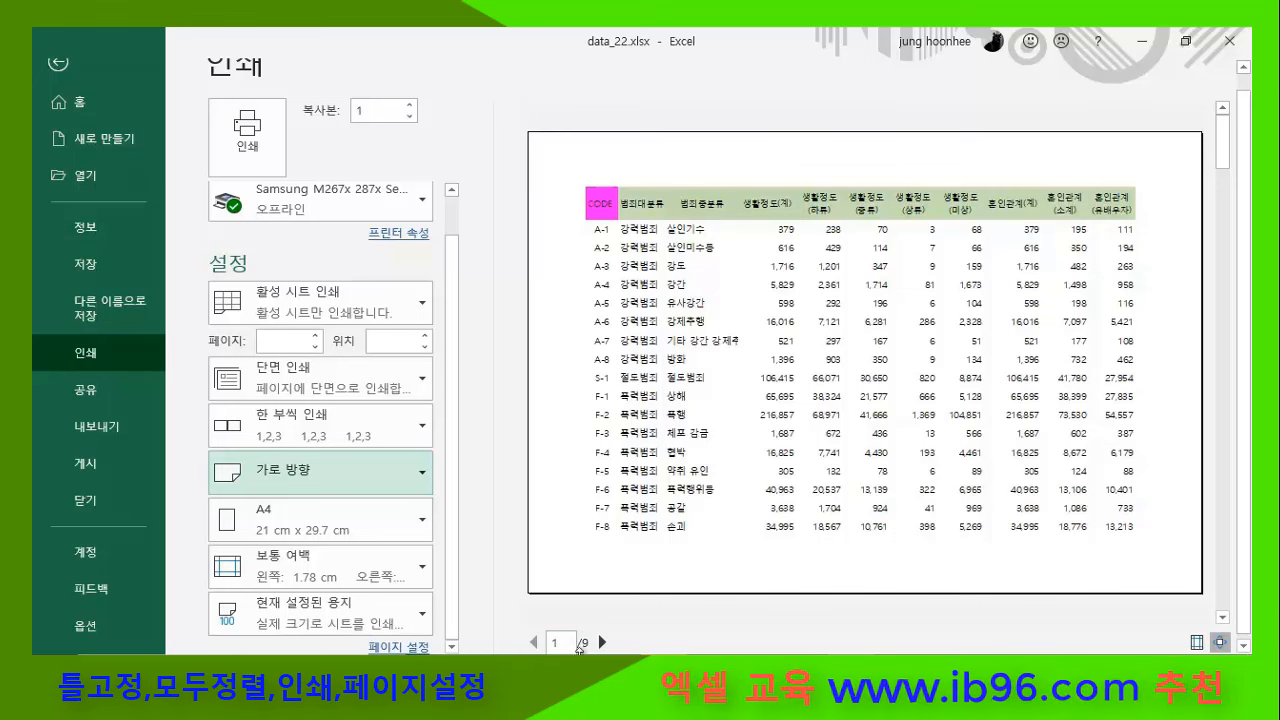
- Page through the landscape preview up to page 6 to check how the rows and columns split
{"action": "left_click", "coordinate": [601, 642]}
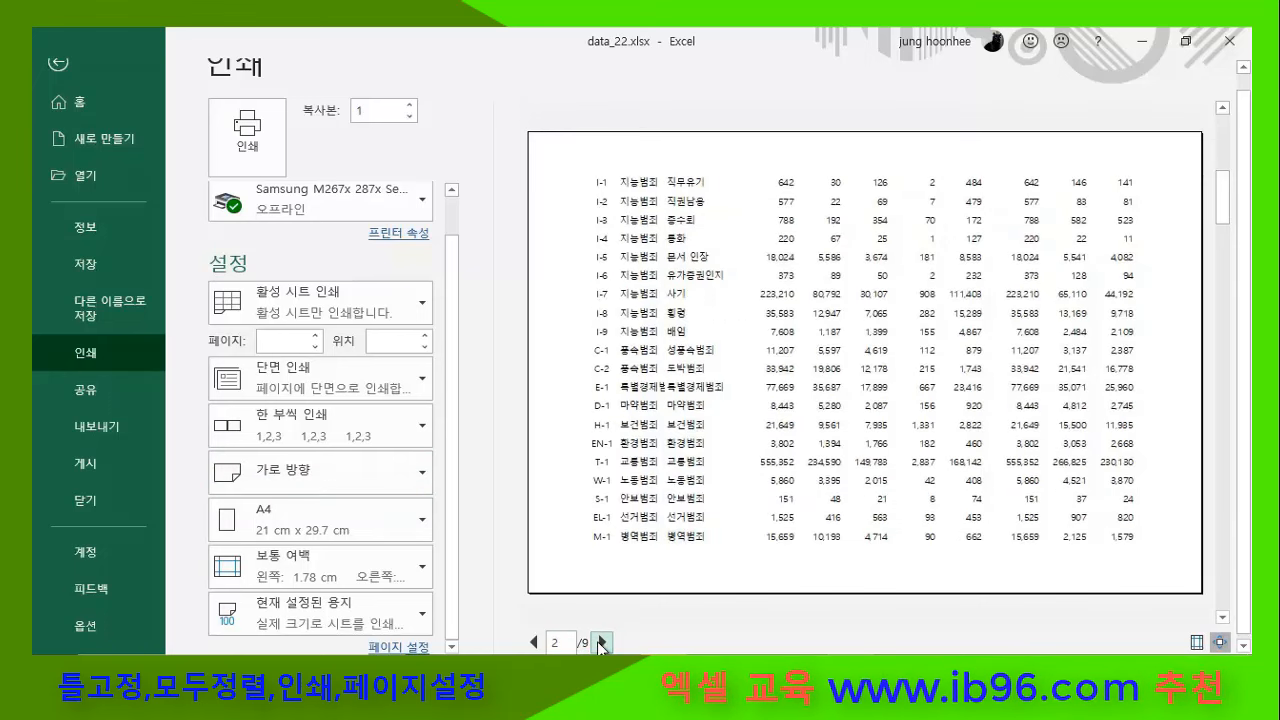
{"action": "left_click", "coordinate": [601, 642]}
{"action": "left_click", "coordinate": [602, 642]}
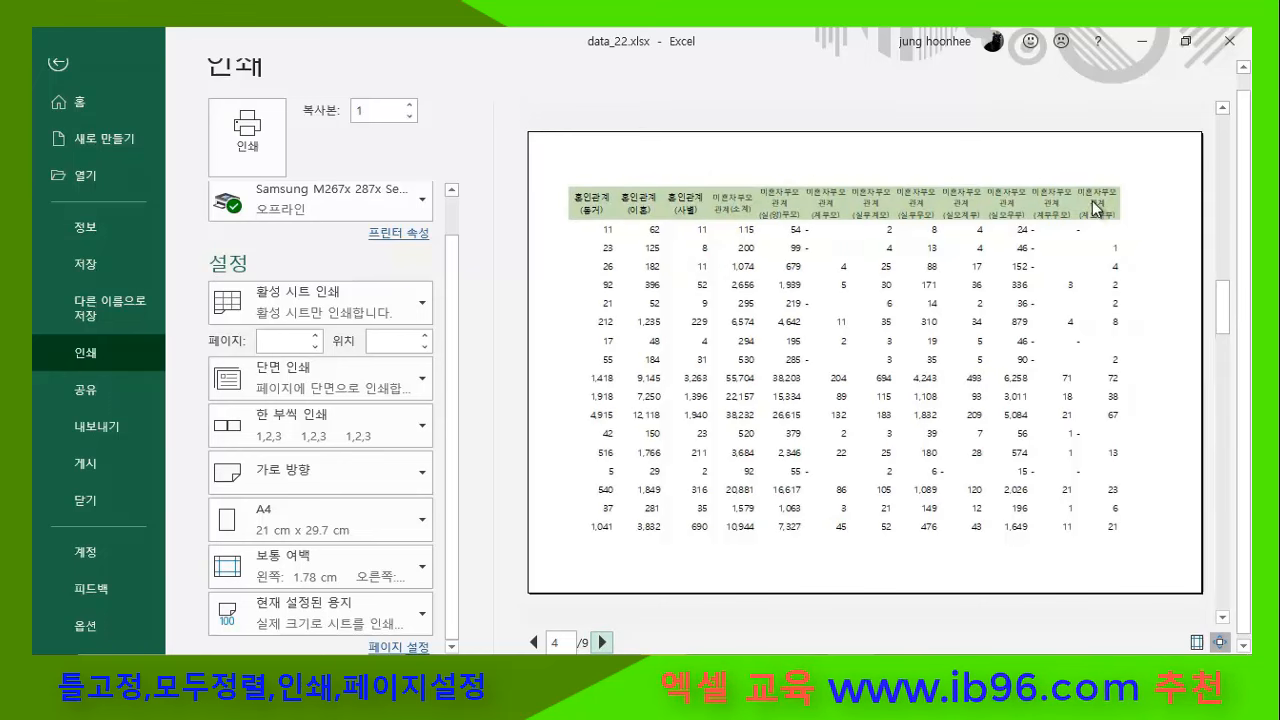
{"action": "left_click", "coordinate": [602, 642]}
{"action": "left_click", "coordinate": [602, 642]}
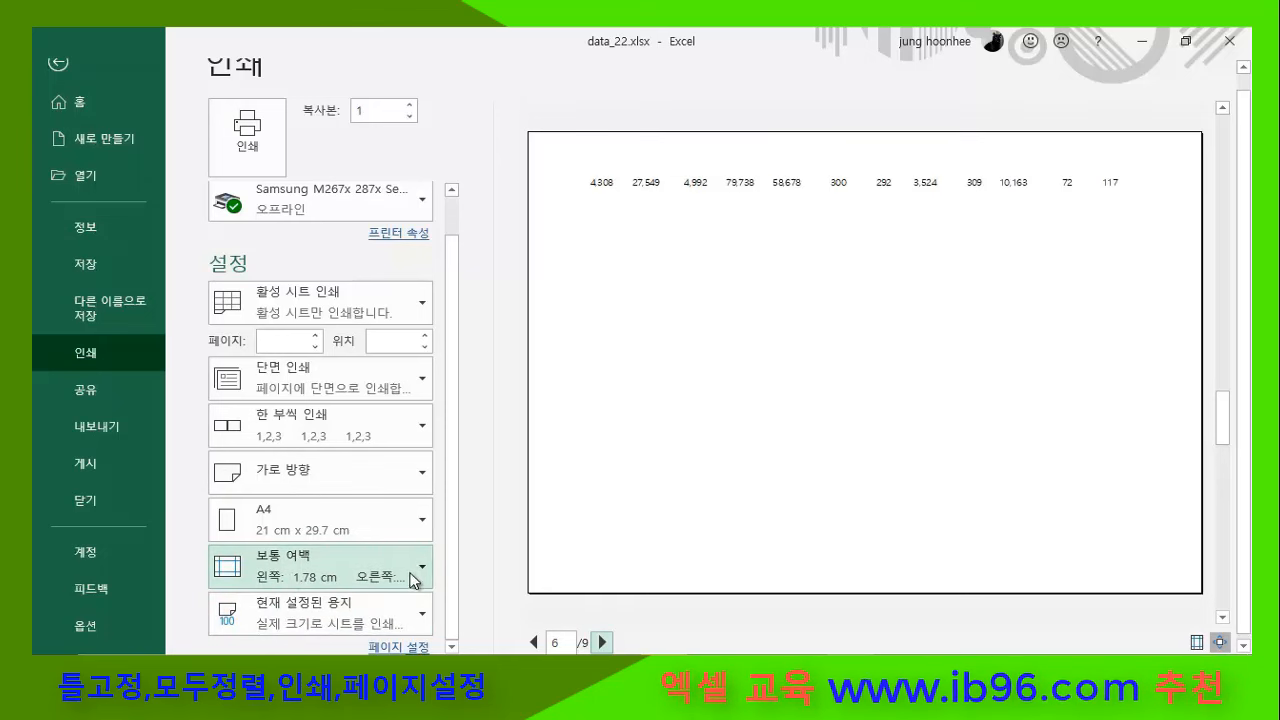
- Set the print margins to the narrow preset (좁게) and check page 5 of the preview
{"action": "left_click", "coordinate": [420, 563]}
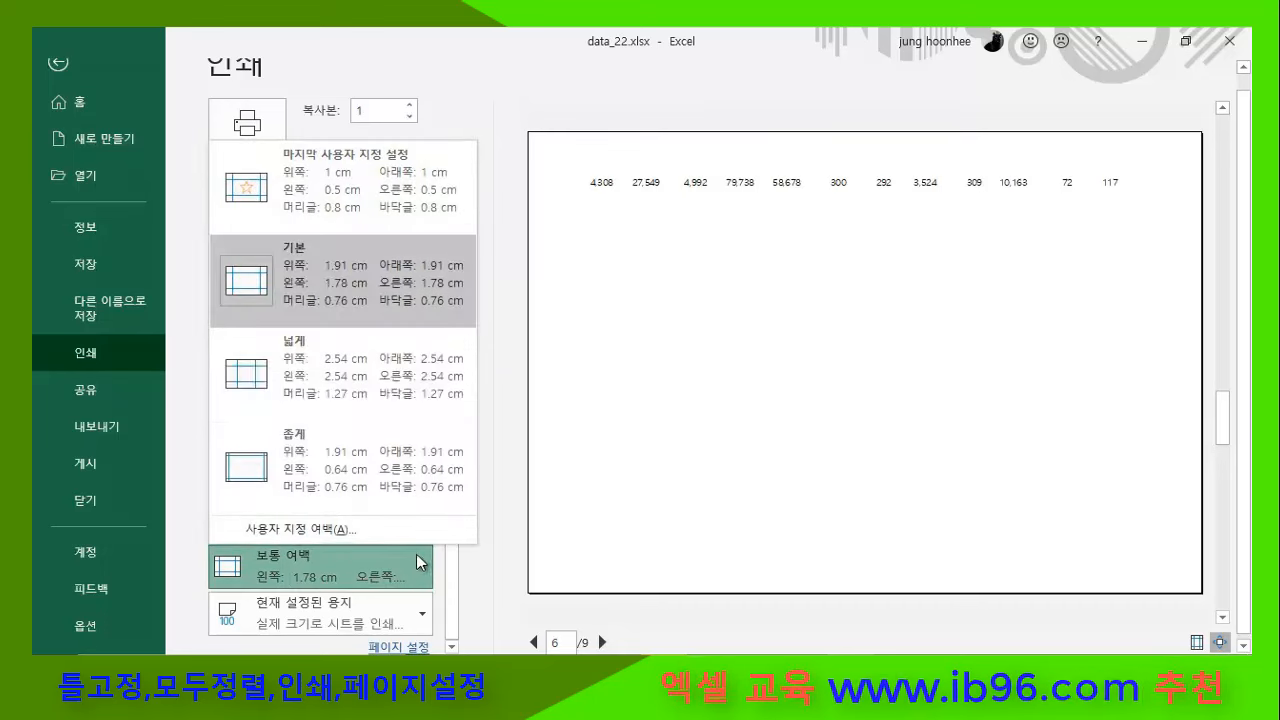
{"action": "left_click", "coordinate": [250, 473]}
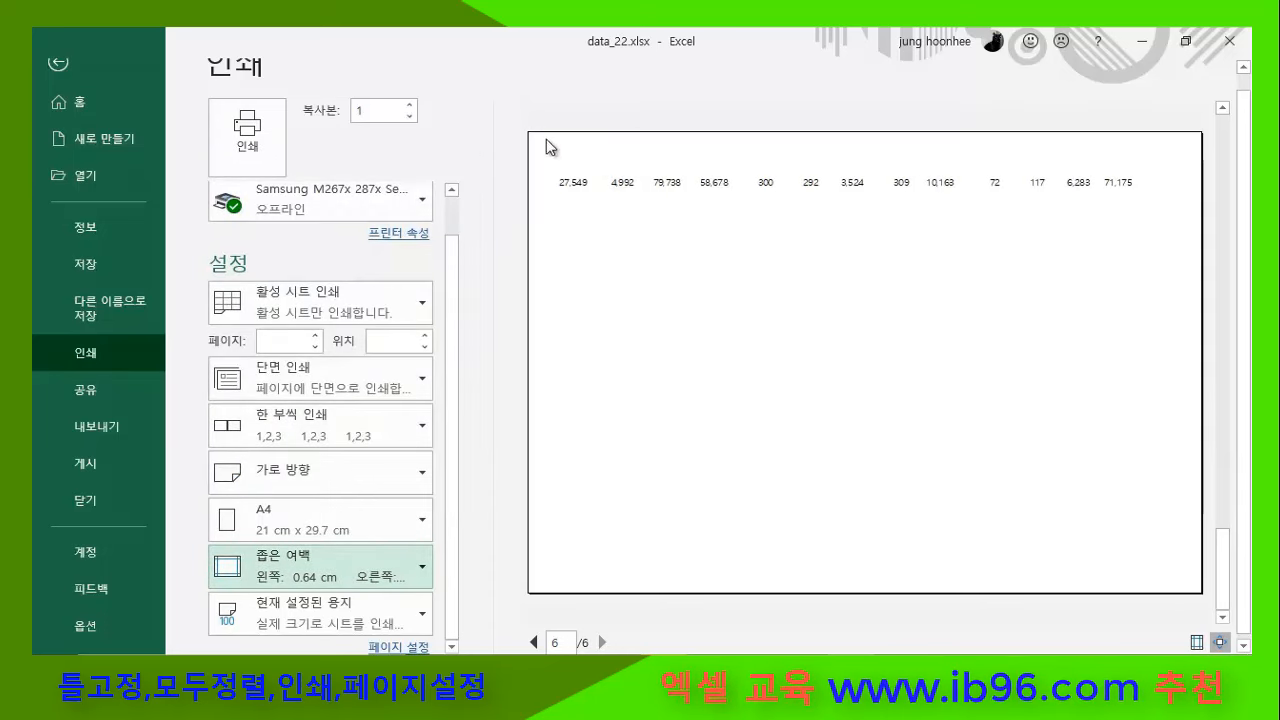
{"action": "left_click", "coordinate": [535, 643]}
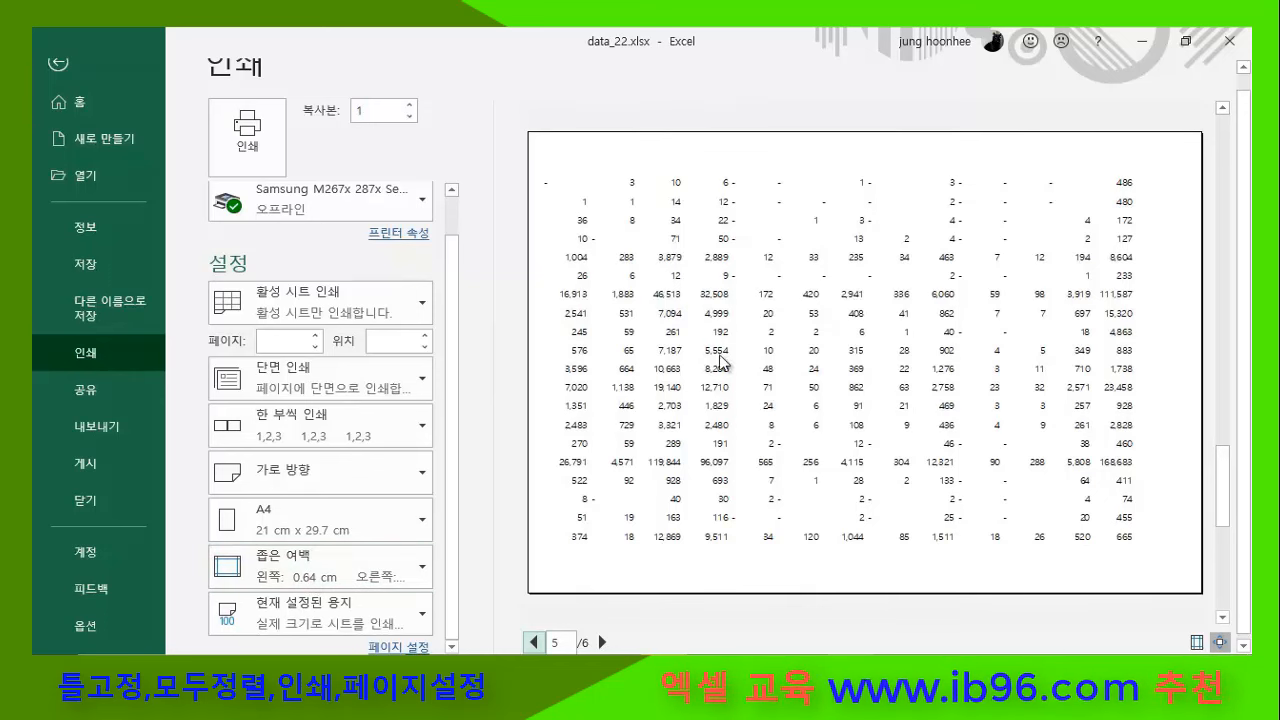
{"action": "scroll", "coordinate": [232, 270], "scroll_direction": "up", "scroll_amount": 1}
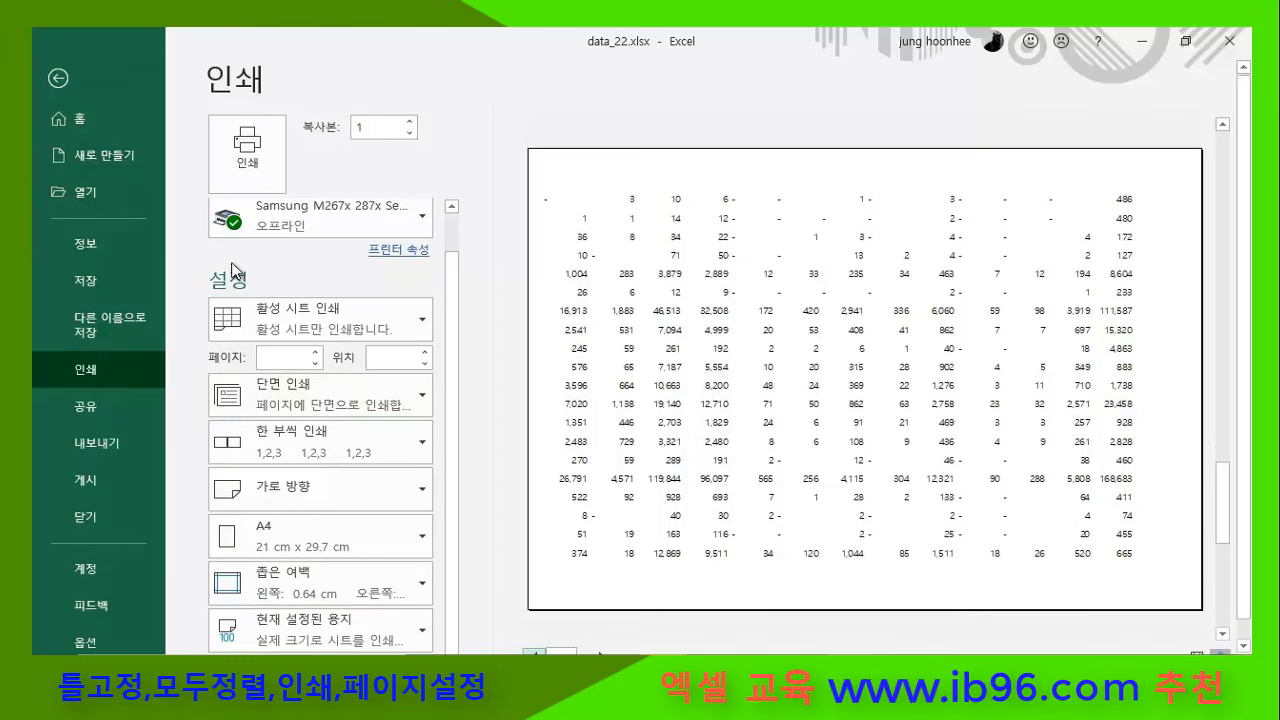
- Return to the worksheet, show it in Page Break Preview, and examine the vertical and horizontal page breaks
{"action": "left_click", "coordinate": [60, 80]}
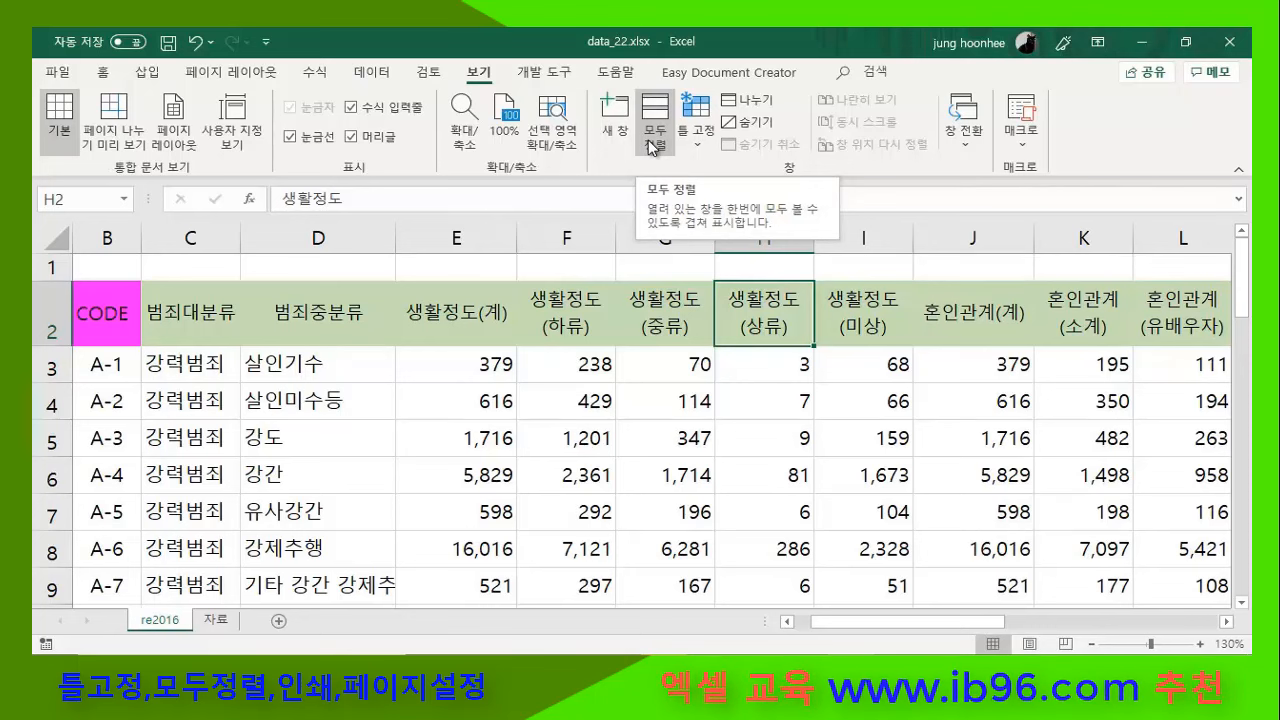
{"action": "left_click", "coordinate": [115, 117]}
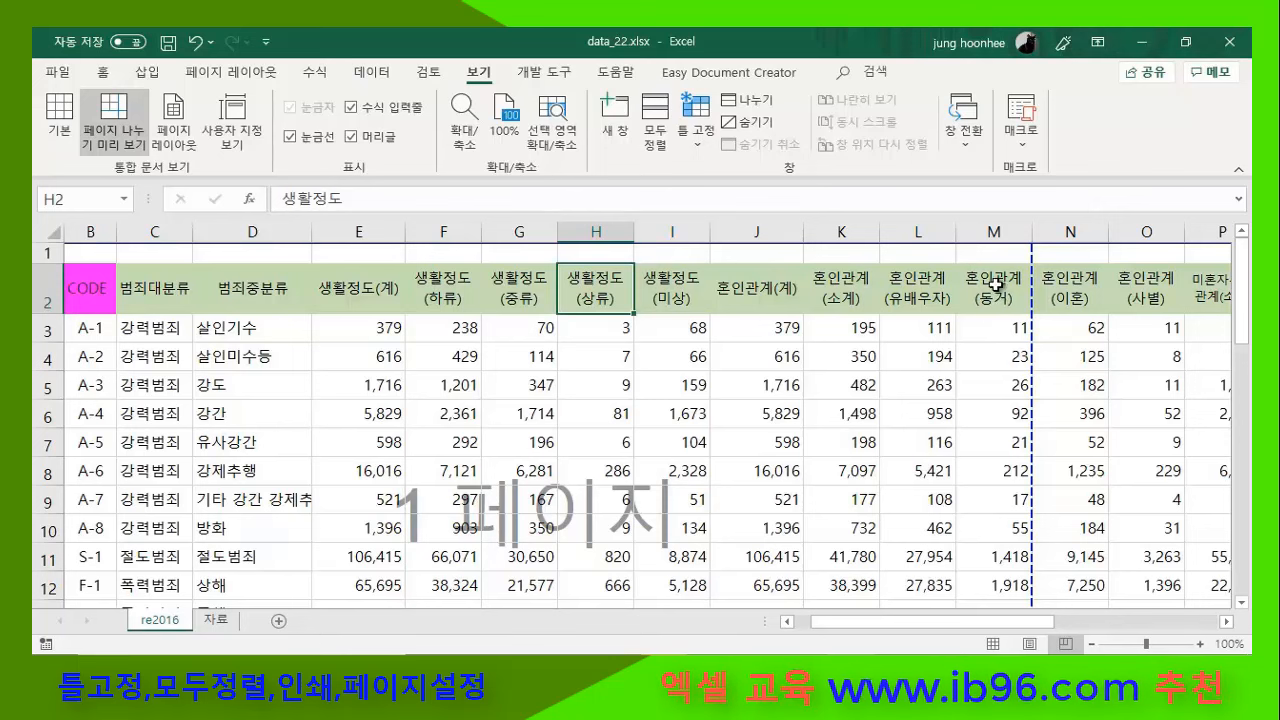
{"action": "scroll", "coordinate": [1020, 335], "scroll_direction": "down", "scroll_amount": 3}
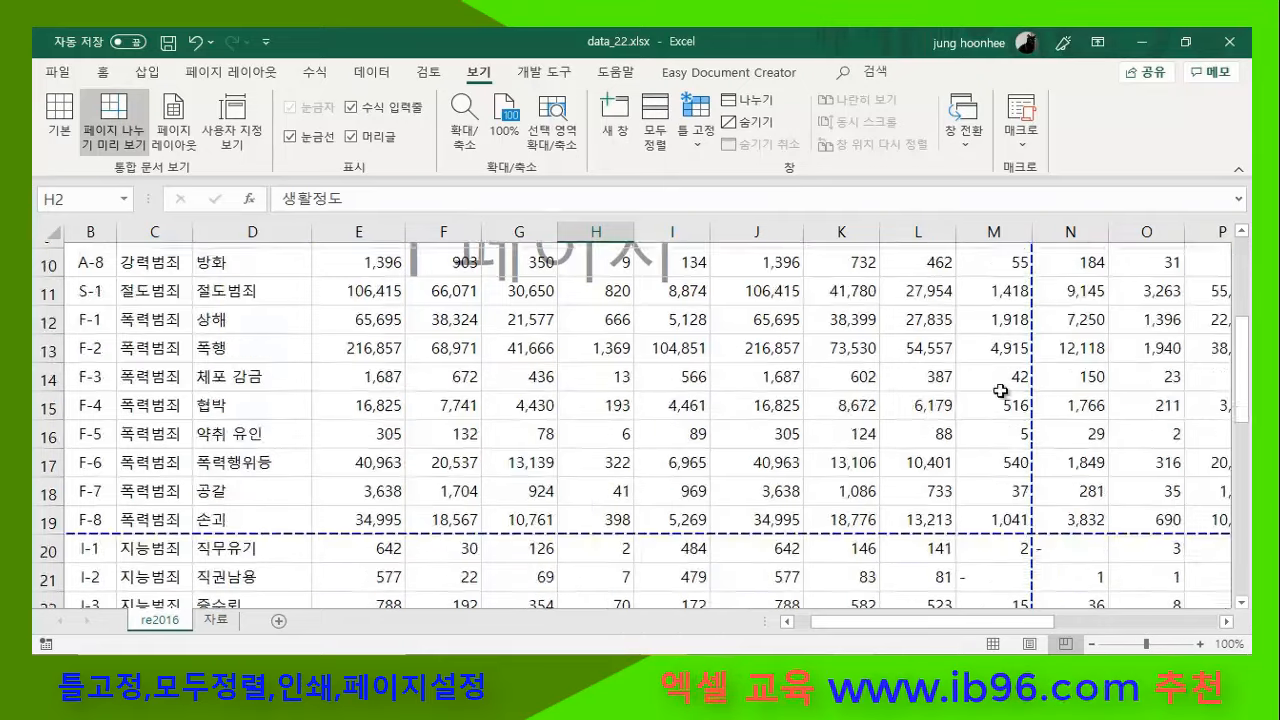
{"action": "scroll", "coordinate": [107, 381], "scroll_direction": "up", "scroll_amount": 4}
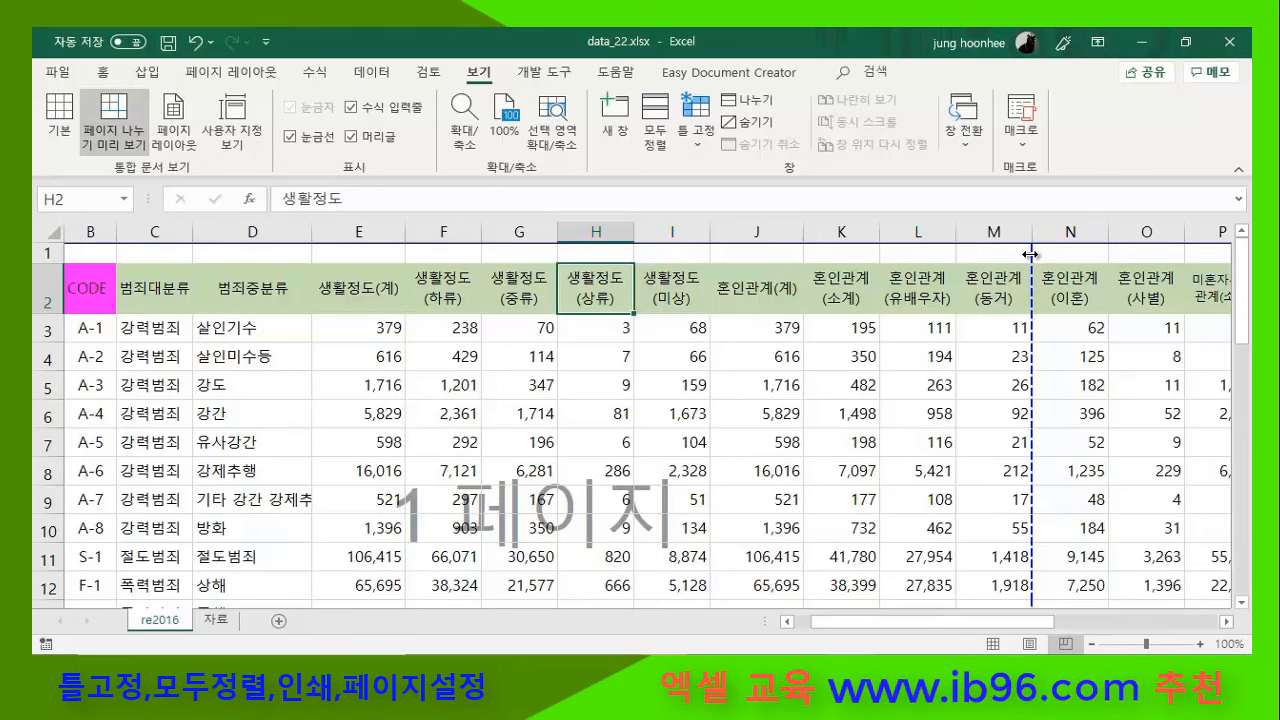
- Move the vertical page break from after column M to the edge after column Z, and the horizontal break to below row 40
{"action": "mouse_move", "coordinate": [1033, 253]}
{"action": "left_mouse_down"}
{"action": "mouse_move", "coordinate": [1234, 259]}
{"action": "mouse_move", "coordinate": [1022, 262]}
{"action": "left_mouse_up"}
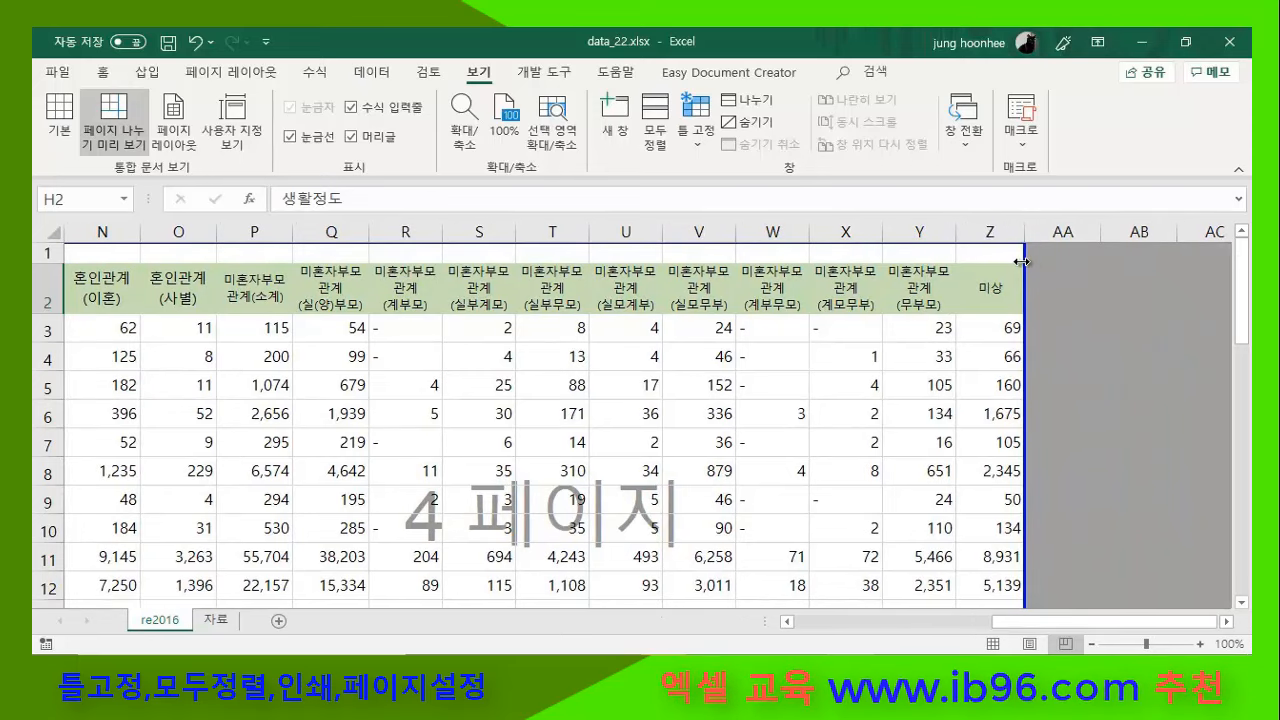
{"action": "left_click_drag", "start_coordinate": [1021, 262], "coordinate": [1022, 262]}
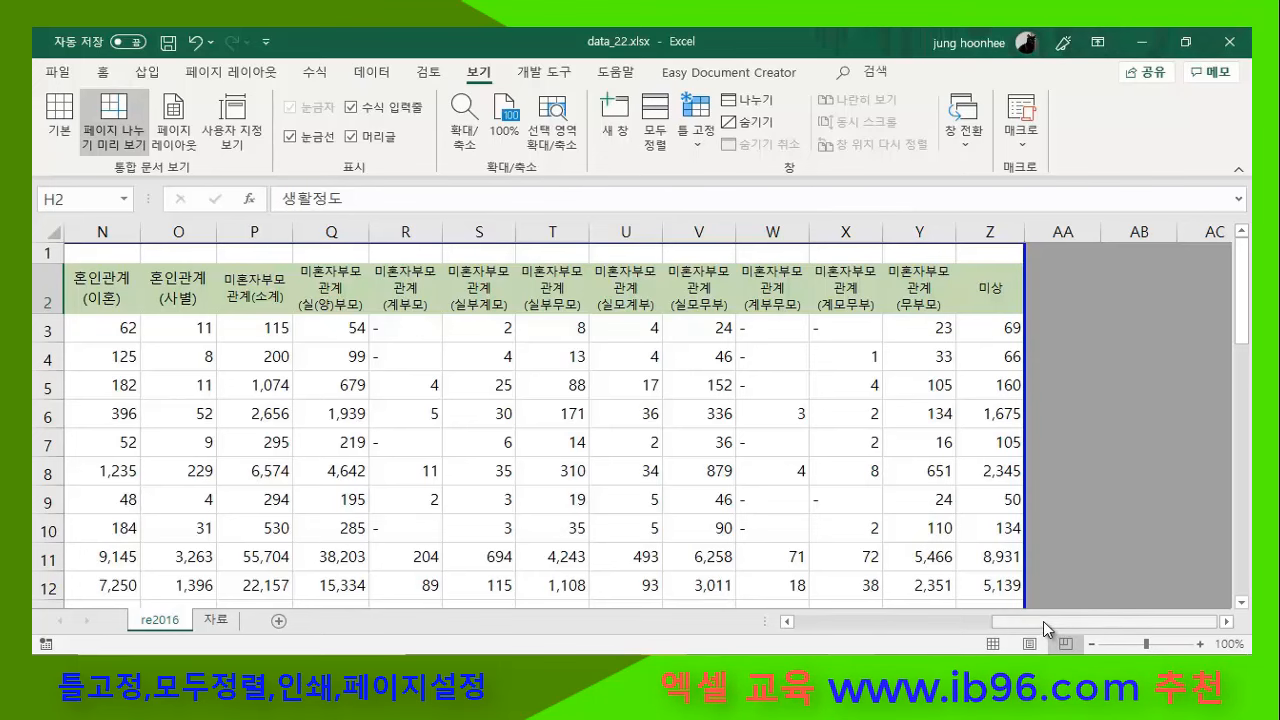
{"action": "left_click_drag", "start_coordinate": [1043, 621], "coordinate": [845, 621]}
{"action": "scroll", "coordinate": [708, 493], "scroll_direction": "down", "scroll_amount": 2}
{"action": "scroll", "coordinate": [708, 493], "scroll_direction": "down", "scroll_amount": 3}
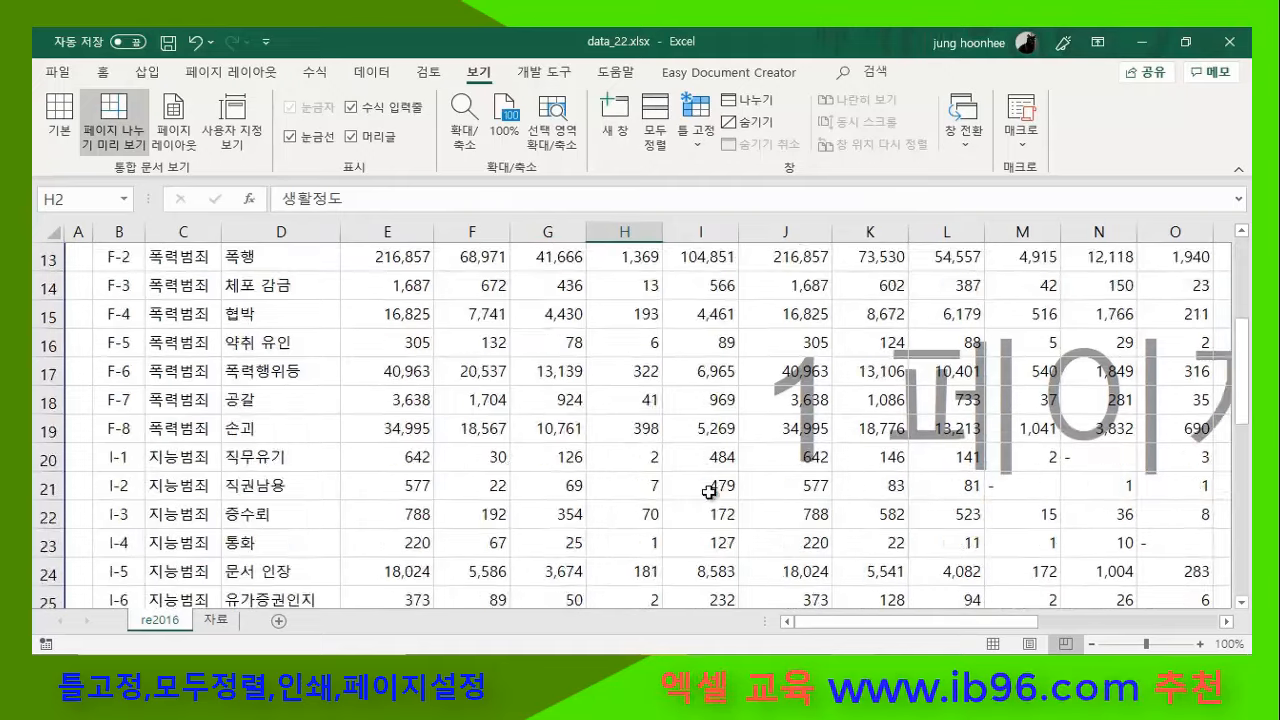
{"action": "scroll", "coordinate": [1066, 315], "scroll_direction": "down", "scroll_amount": 5}
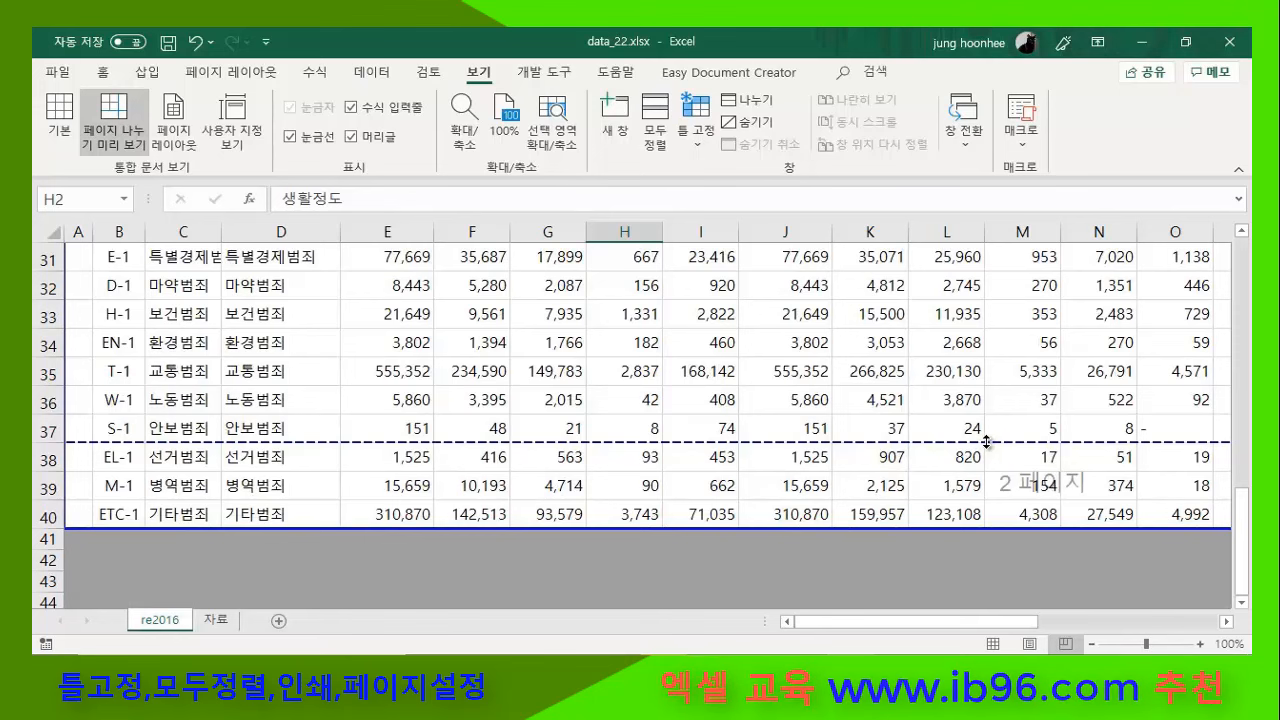
{"action": "left_click_drag", "start_coordinate": [986, 442], "coordinate": [980, 531]}
- Switch the re2016 sheet back to Normal view and open its print preview
{"action": "scroll", "coordinate": [1045, 427], "scroll_direction": "up", "scroll_amount": 3}
{"action": "scroll", "coordinate": [1045, 427], "scroll_direction": "up", "scroll_amount": 2}
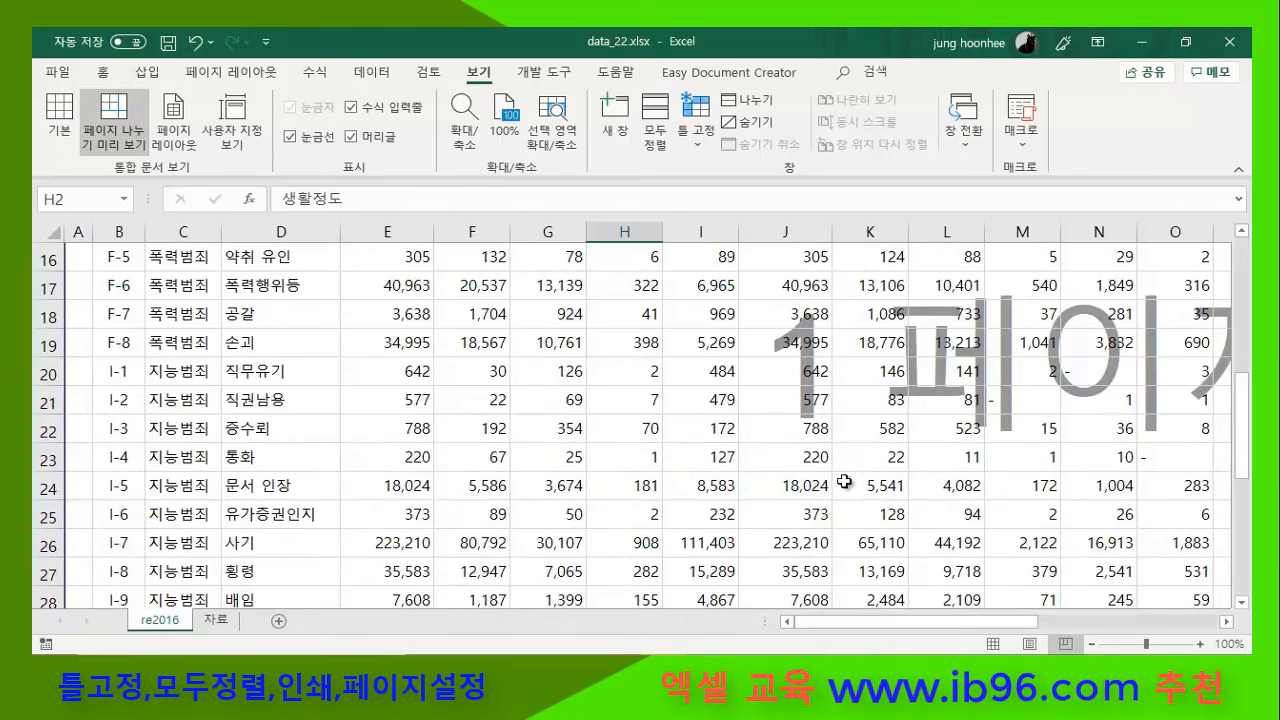
{"action": "scroll", "coordinate": [607, 543], "scroll_direction": "up", "scroll_amount": 3}
{"action": "scroll", "coordinate": [607, 543], "scroll_direction": "up", "scroll_amount": 2}
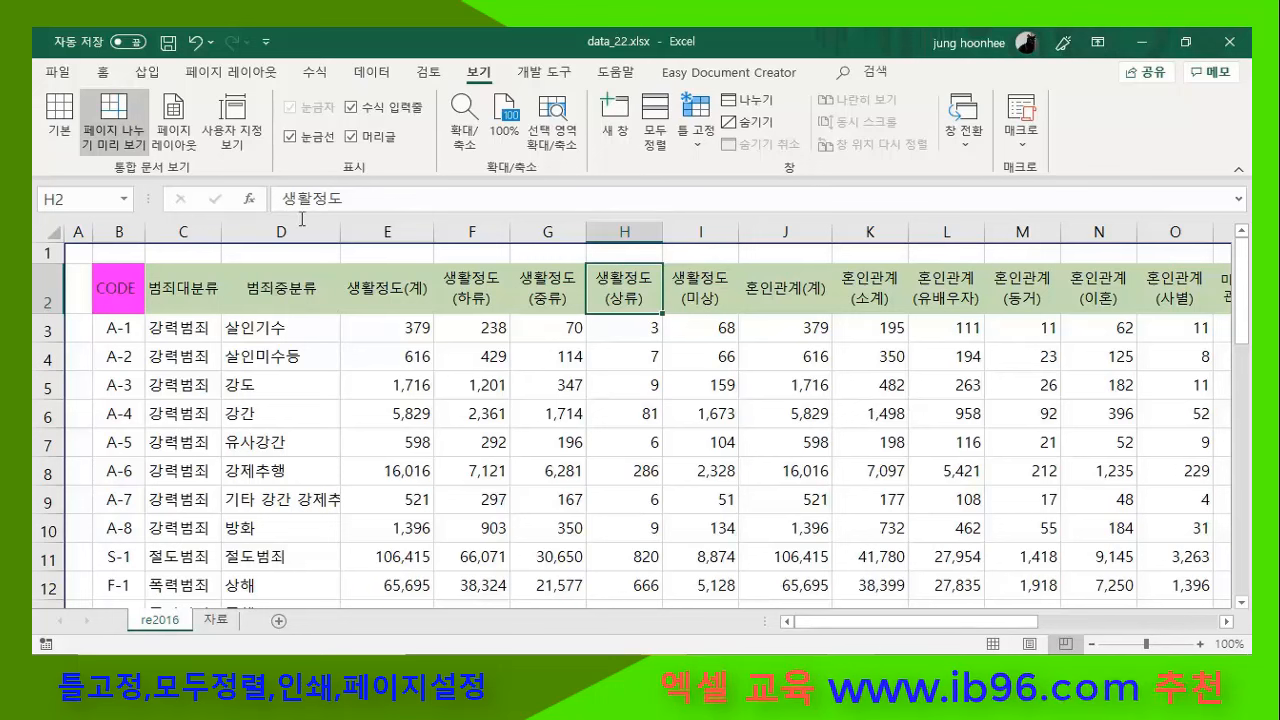
{"action": "left_click", "coordinate": [62, 121]}
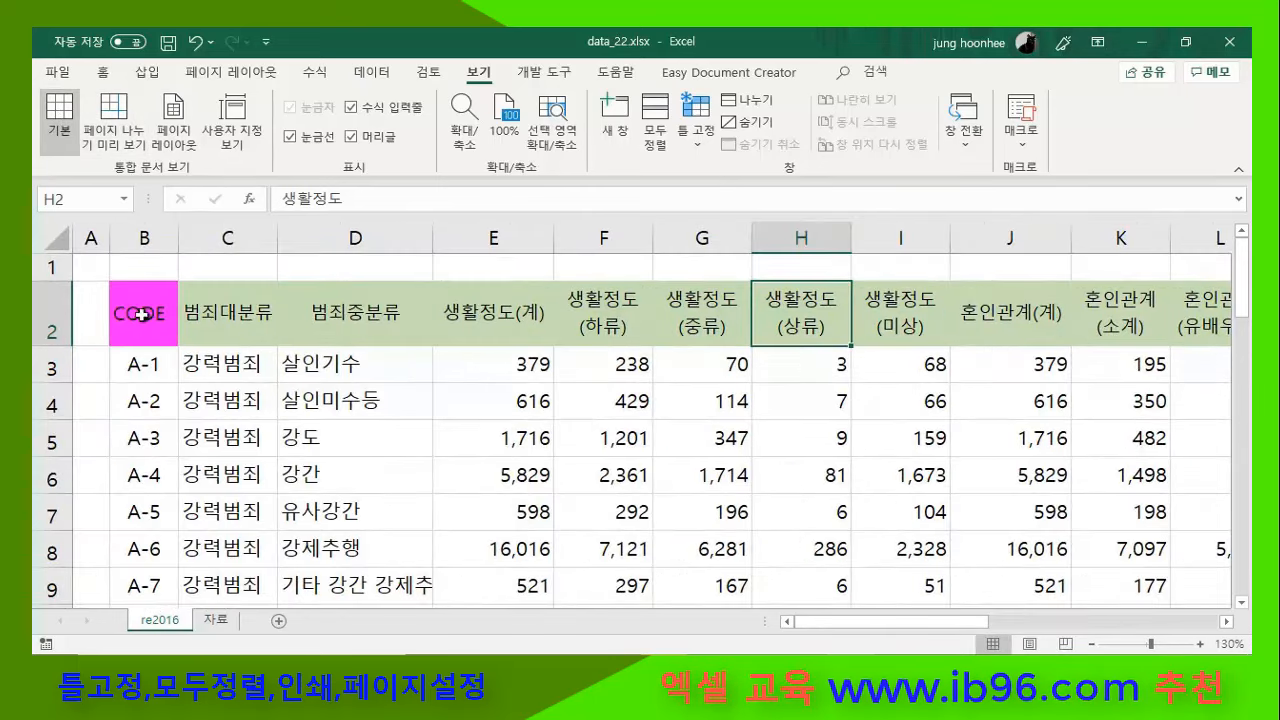
{"action": "left_click", "coordinate": [52, 70]}
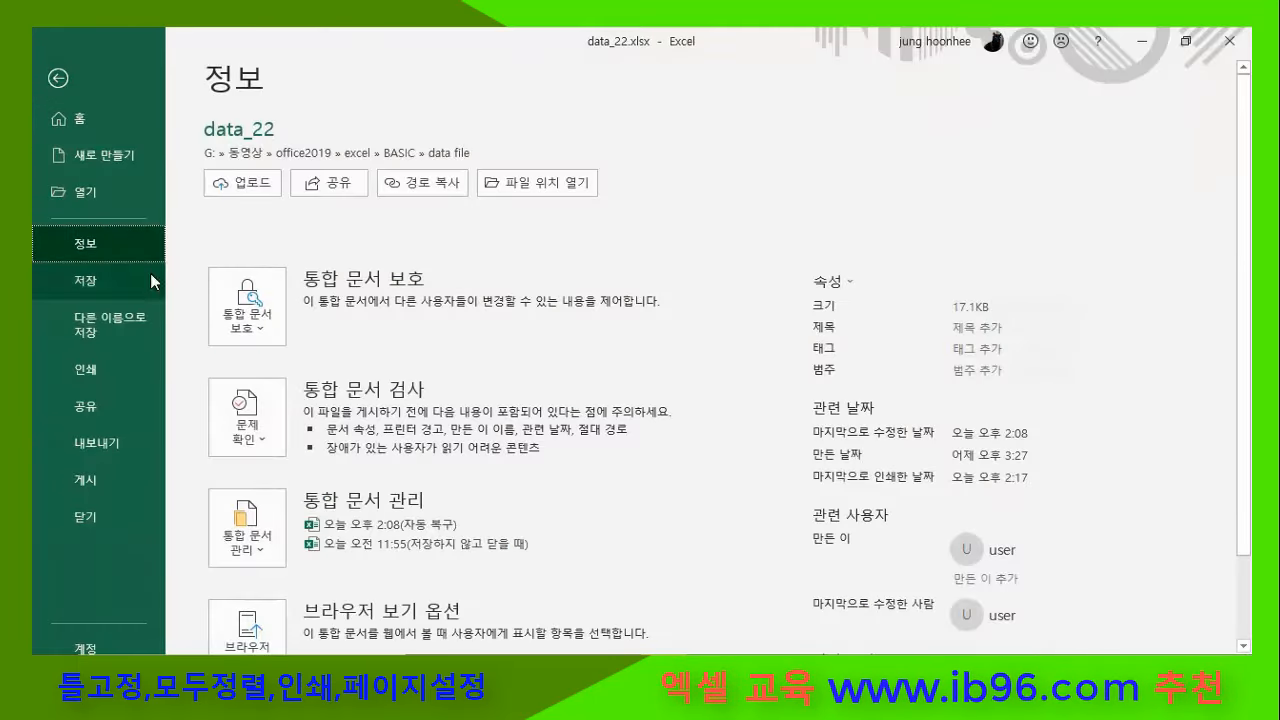
{"action": "left_click", "coordinate": [101, 369]}
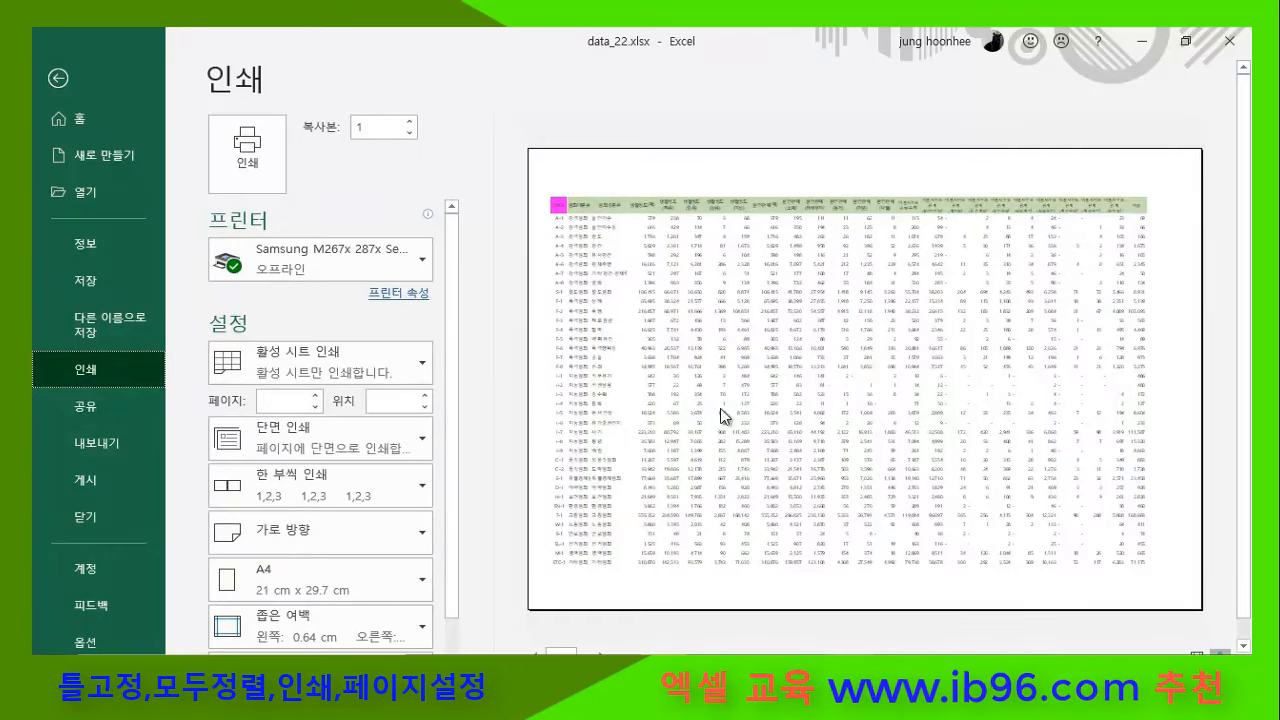
- Enlarge the print preview to inspect all rows and columns of the re2016 table on the page, and return to the worksheet
{"action": "left_click", "coordinate": [730, 309]}
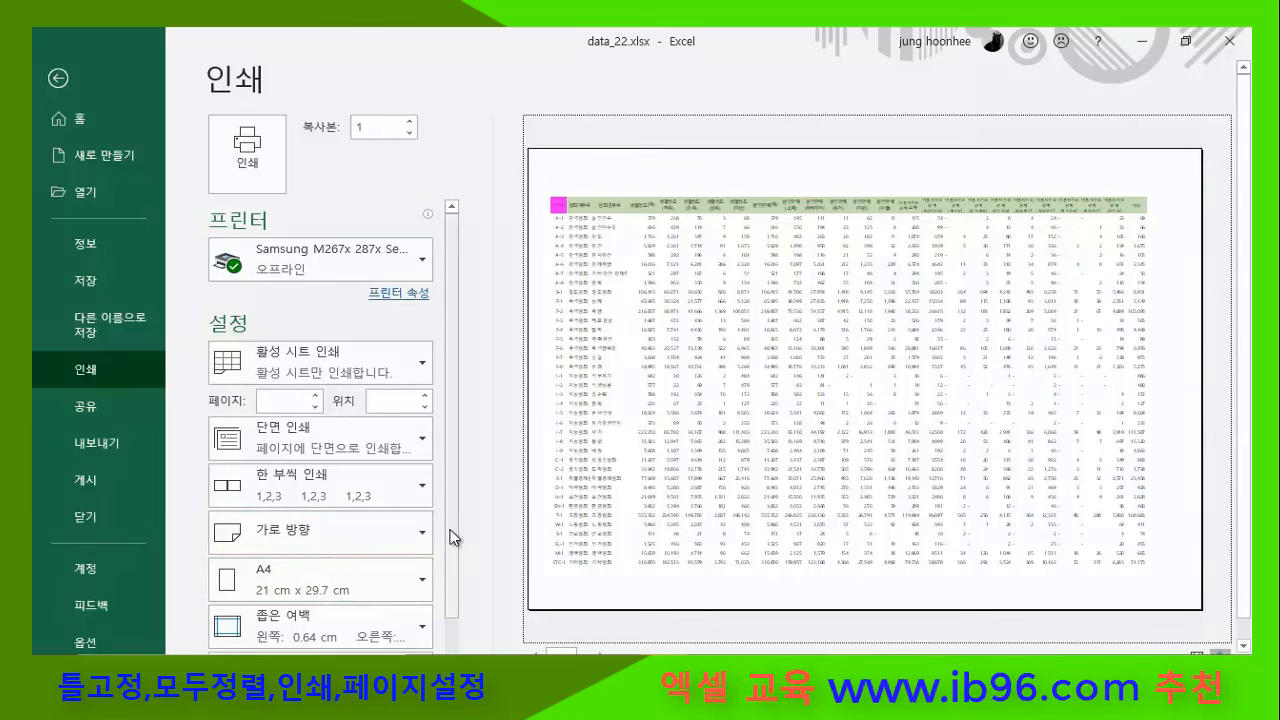
{"action": "scroll", "coordinate": [445, 590], "scroll_direction": "down", "scroll_amount": 1}
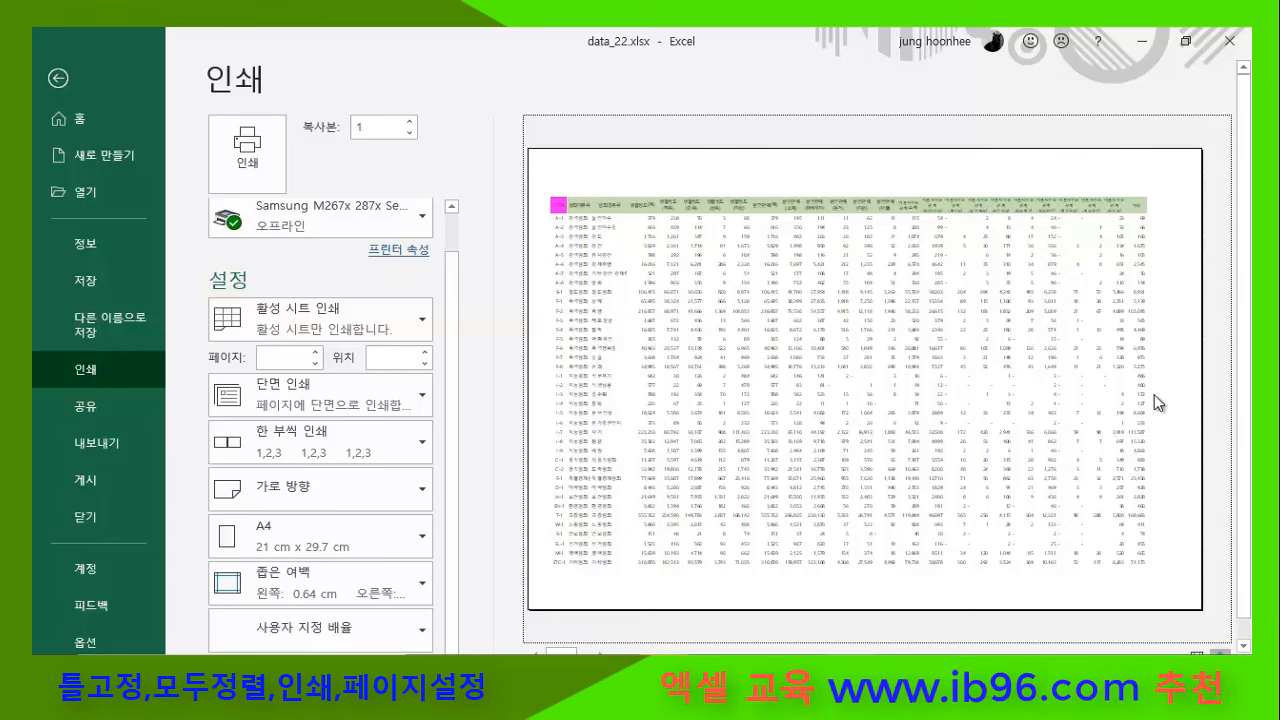
{"action": "left_click", "coordinate": [943, 385]}
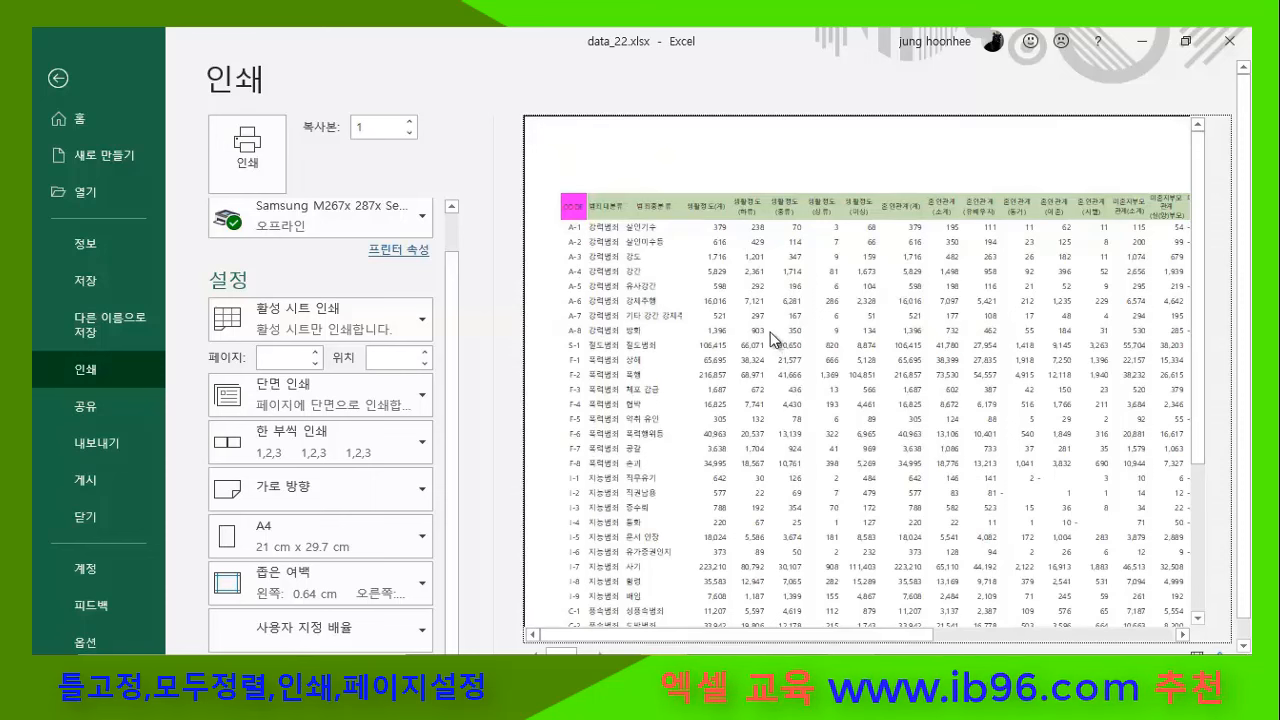
{"action": "scroll", "coordinate": [826, 320], "scroll_direction": "down", "scroll_amount": 2}
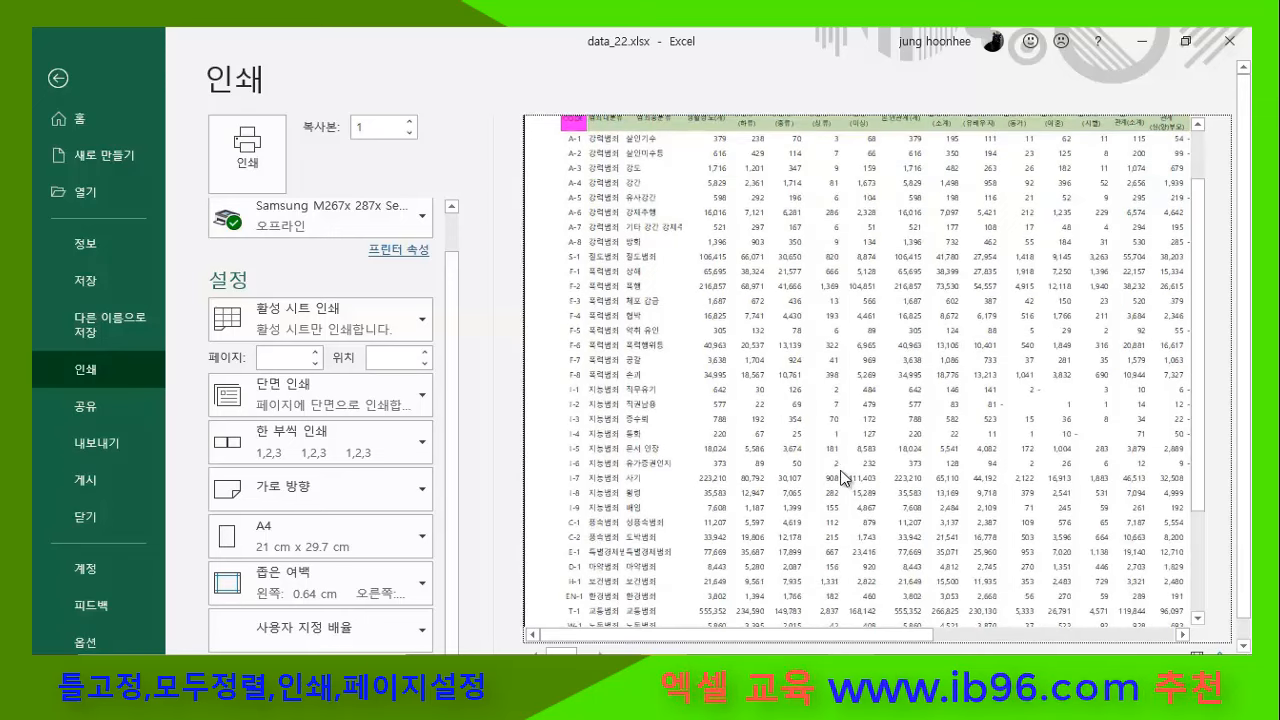
{"action": "scroll", "coordinate": [832, 505], "scroll_direction": "down", "scroll_amount": 1}
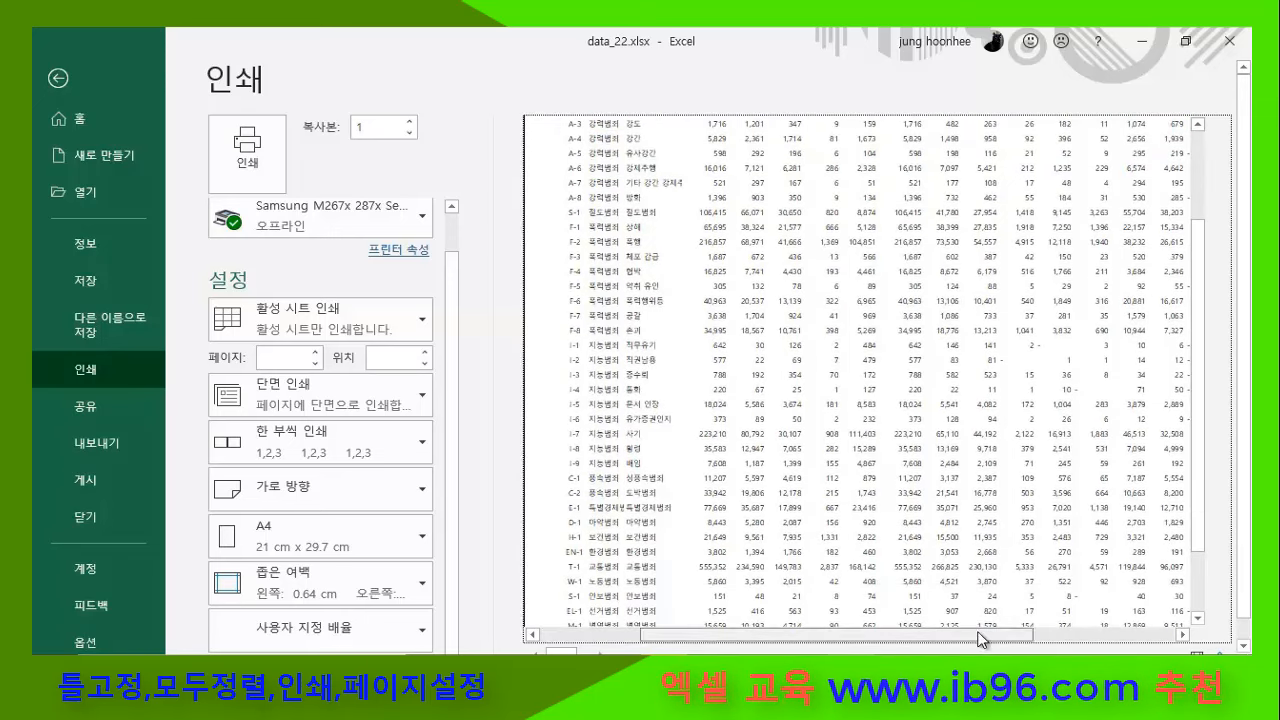
{"action": "left_click_drag", "start_coordinate": [825, 634], "coordinate": [1050, 636]}
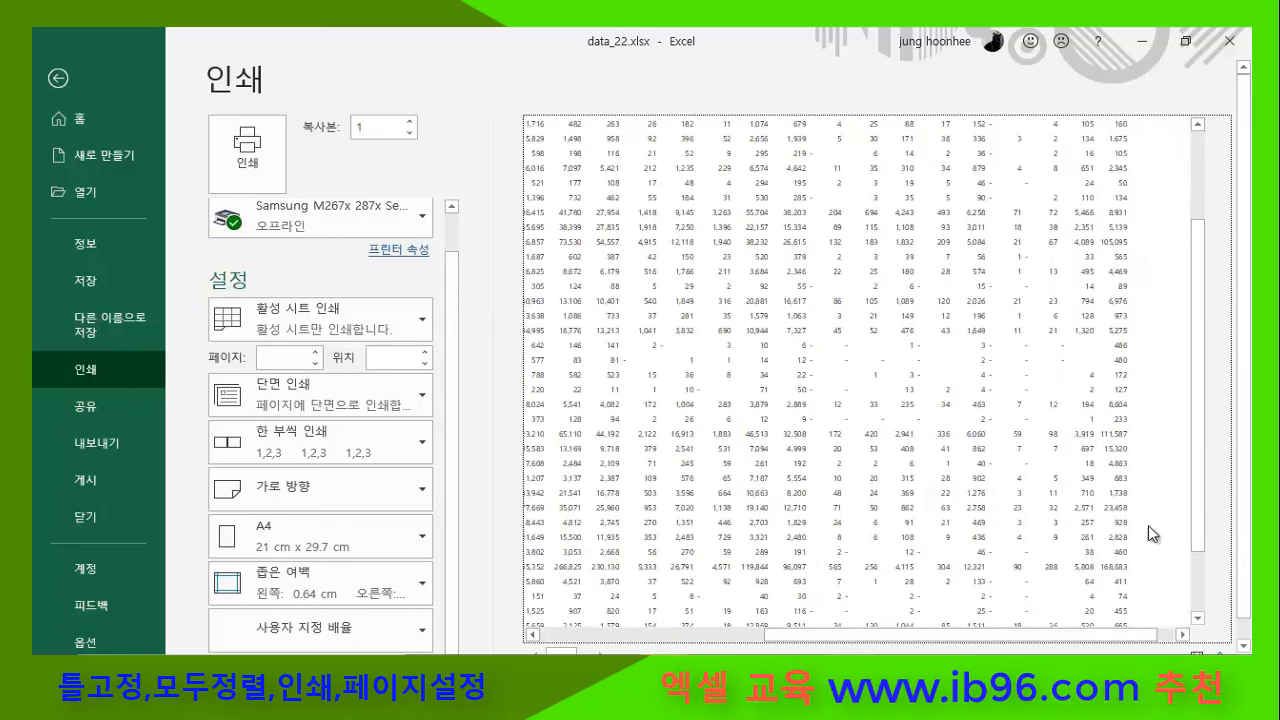
{"action": "left_click_drag", "start_coordinate": [945, 636], "coordinate": [720, 636]}
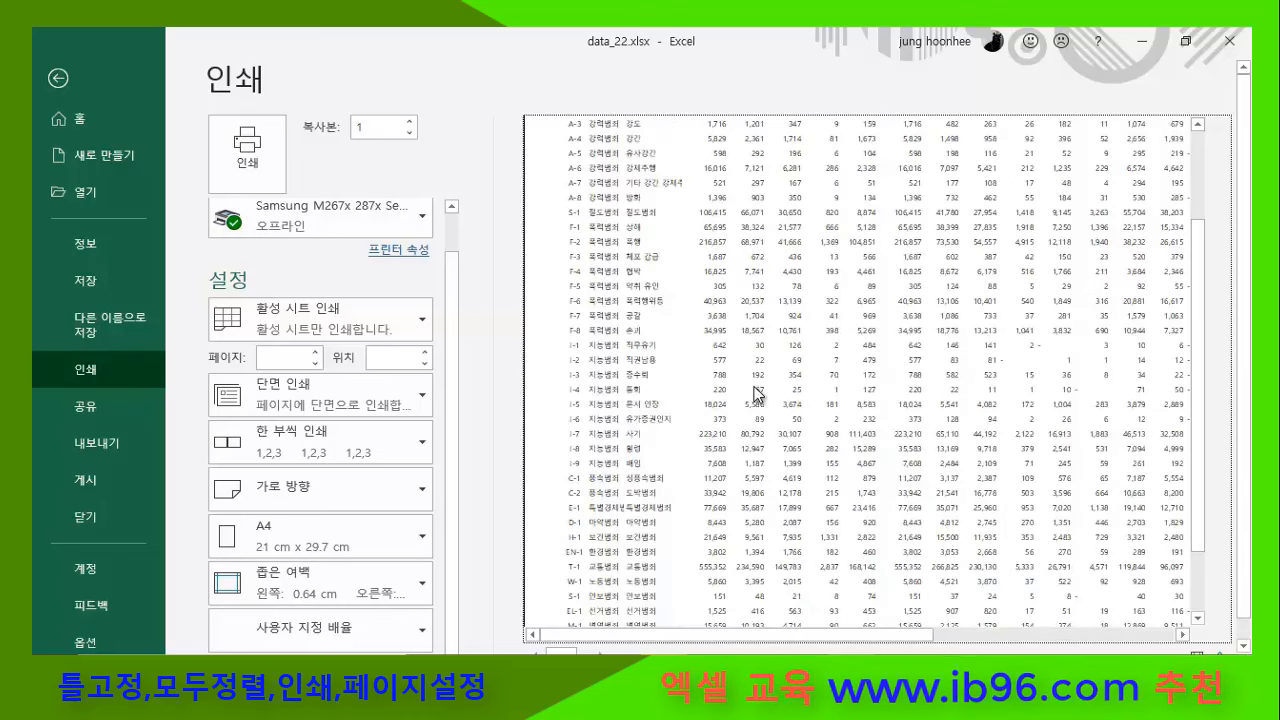
{"action": "scroll", "coordinate": [752, 395], "scroll_direction": "up", "scroll_amount": 1}
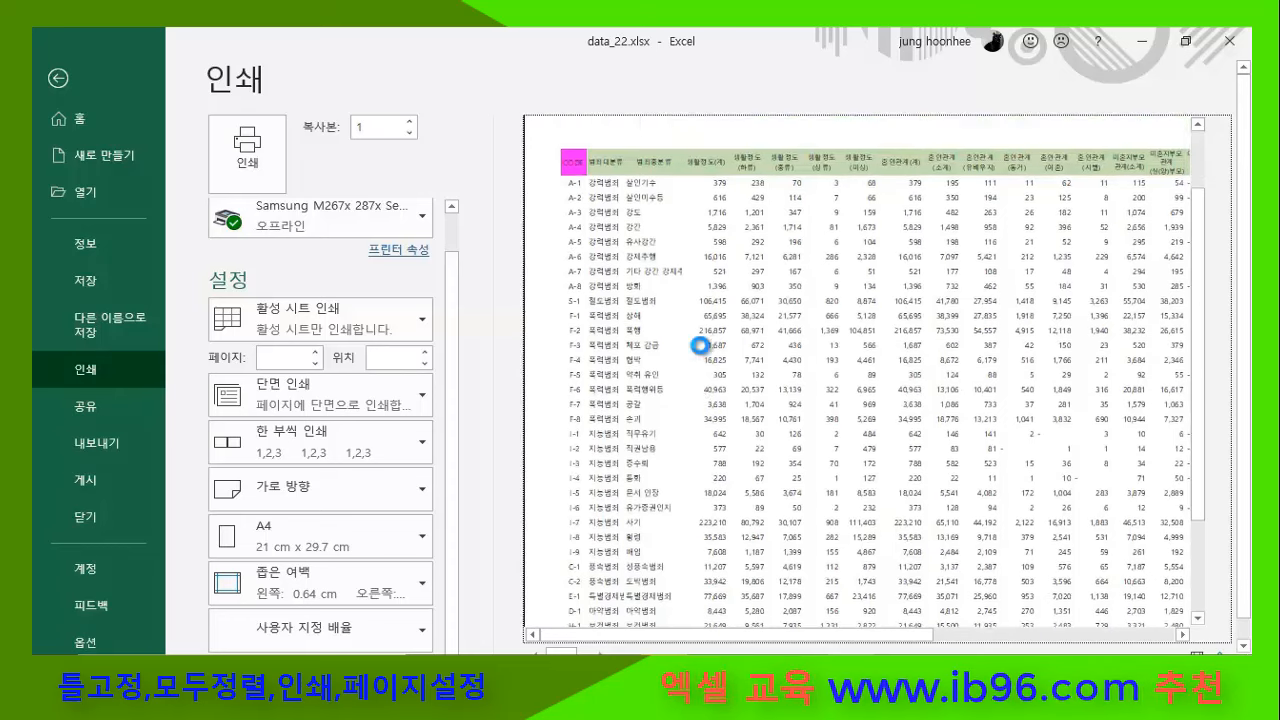
{"action": "scroll", "coordinate": [705, 360], "scroll_direction": "up", "scroll_amount": 3}
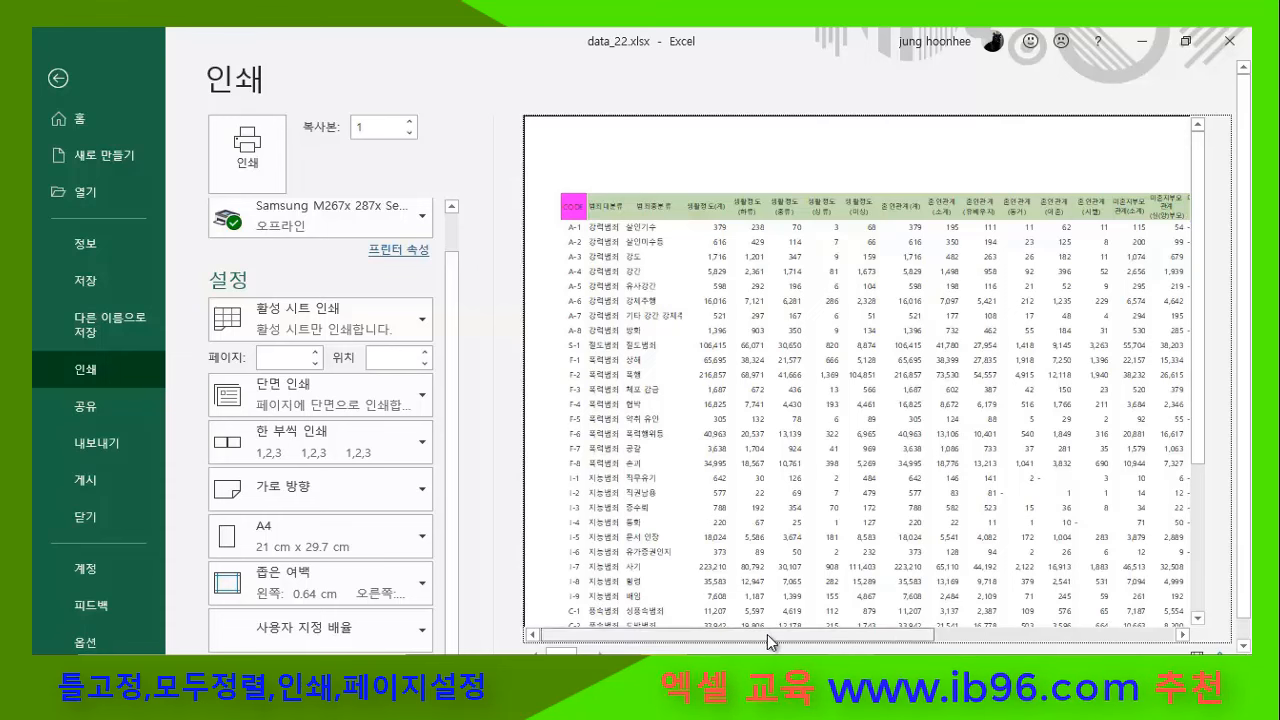
{"action": "left_click_drag", "start_coordinate": [765, 634], "coordinate": [995, 643]}
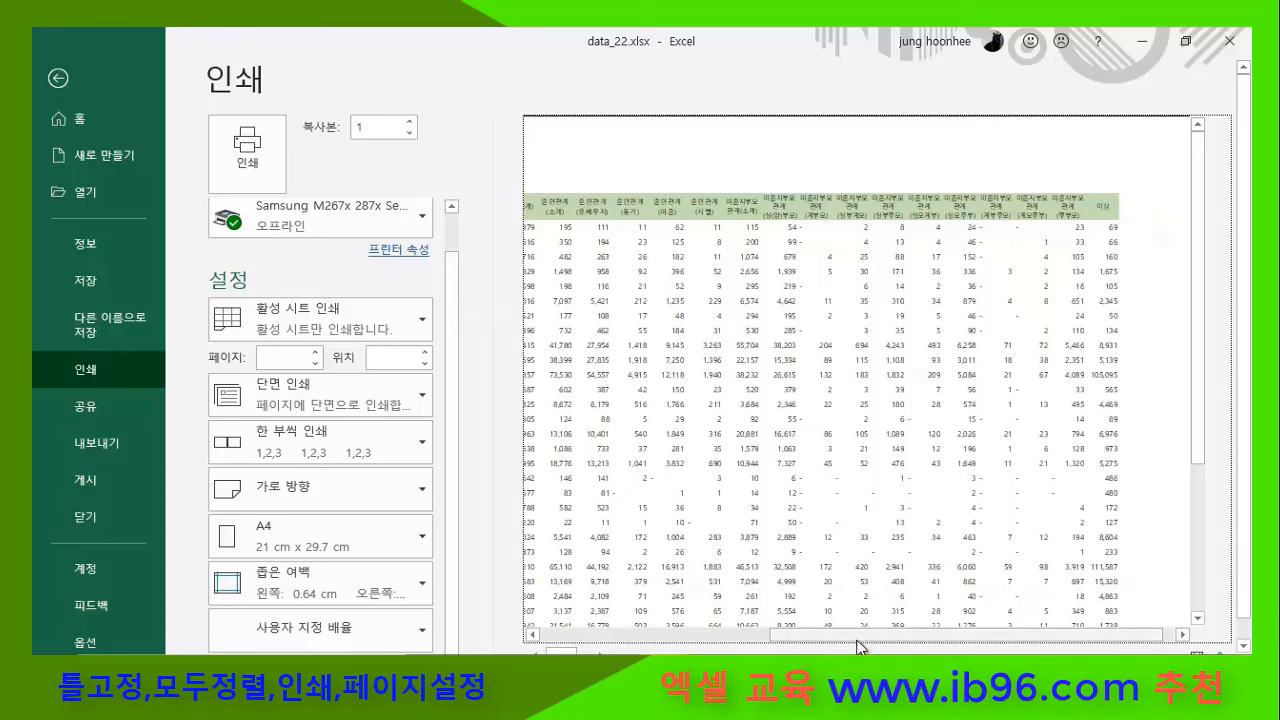
{"action": "left_click_drag", "start_coordinate": [855, 637], "coordinate": [549, 641]}
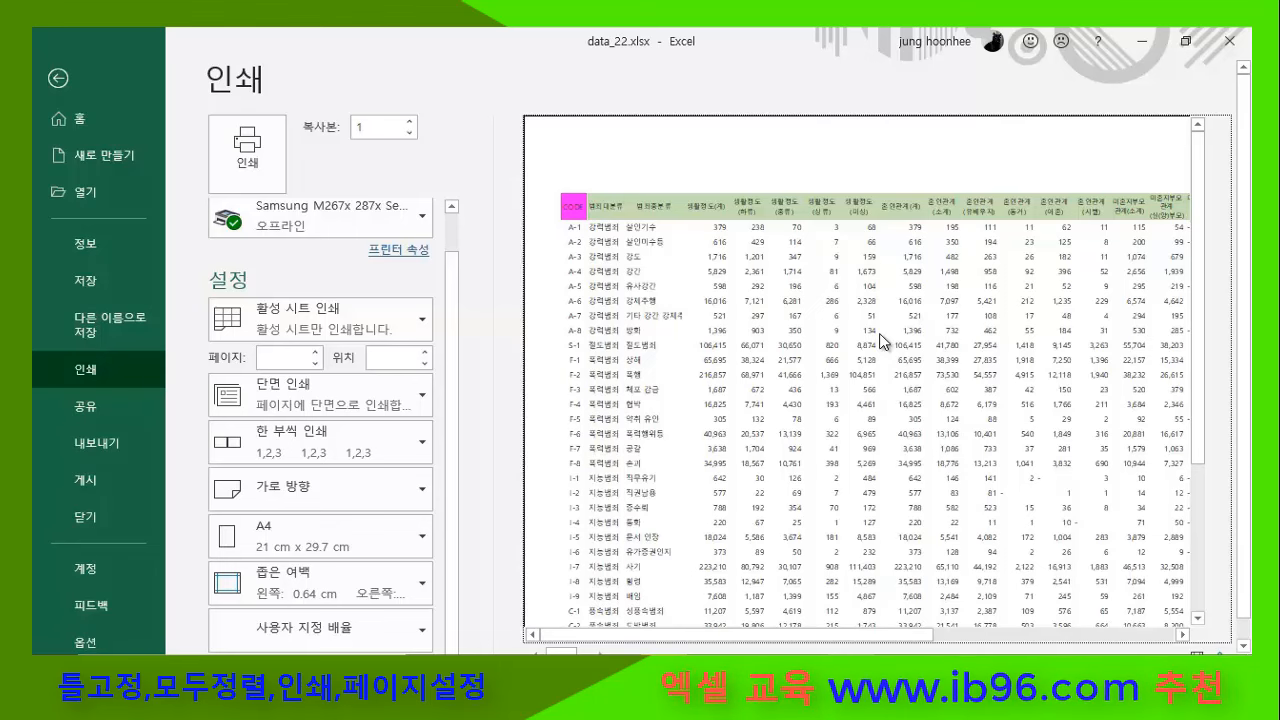
{"action": "left_click", "coordinate": [60, 80]}
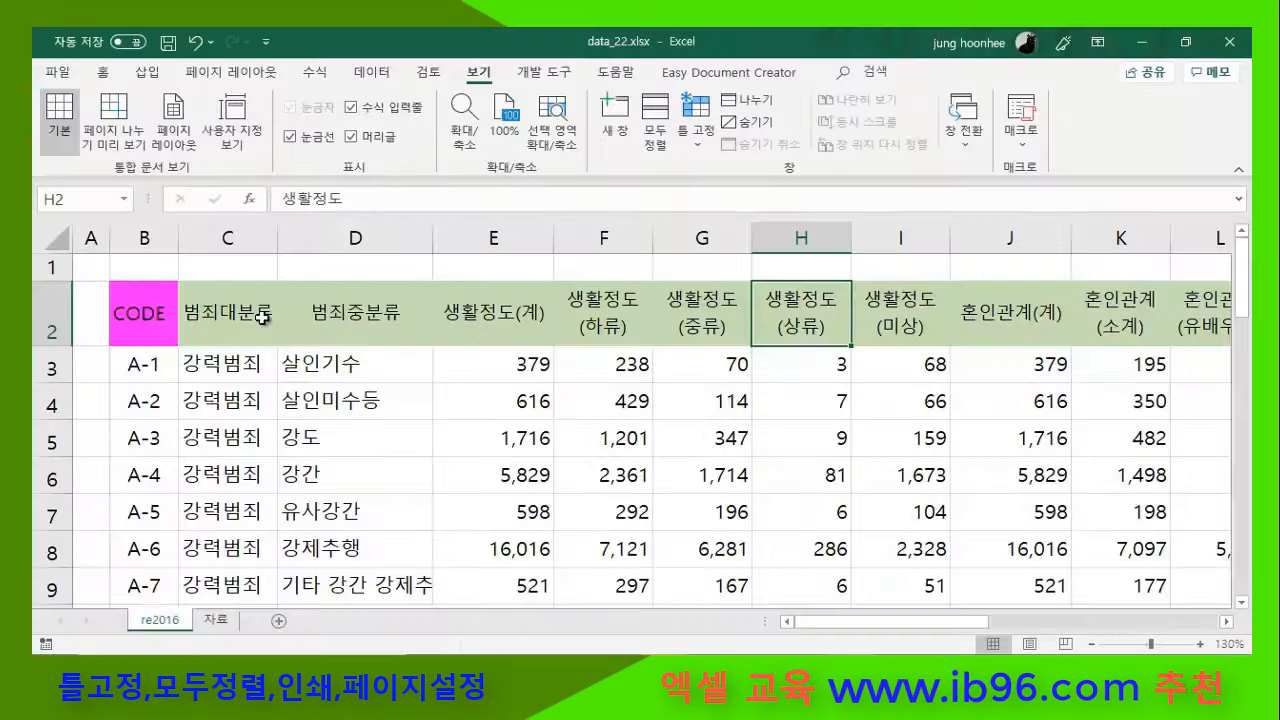
- Show the re2016 sheet in Page Layout view and inspect the whole page, then return to the header area
{"action": "left_click", "coordinate": [135, 320]}
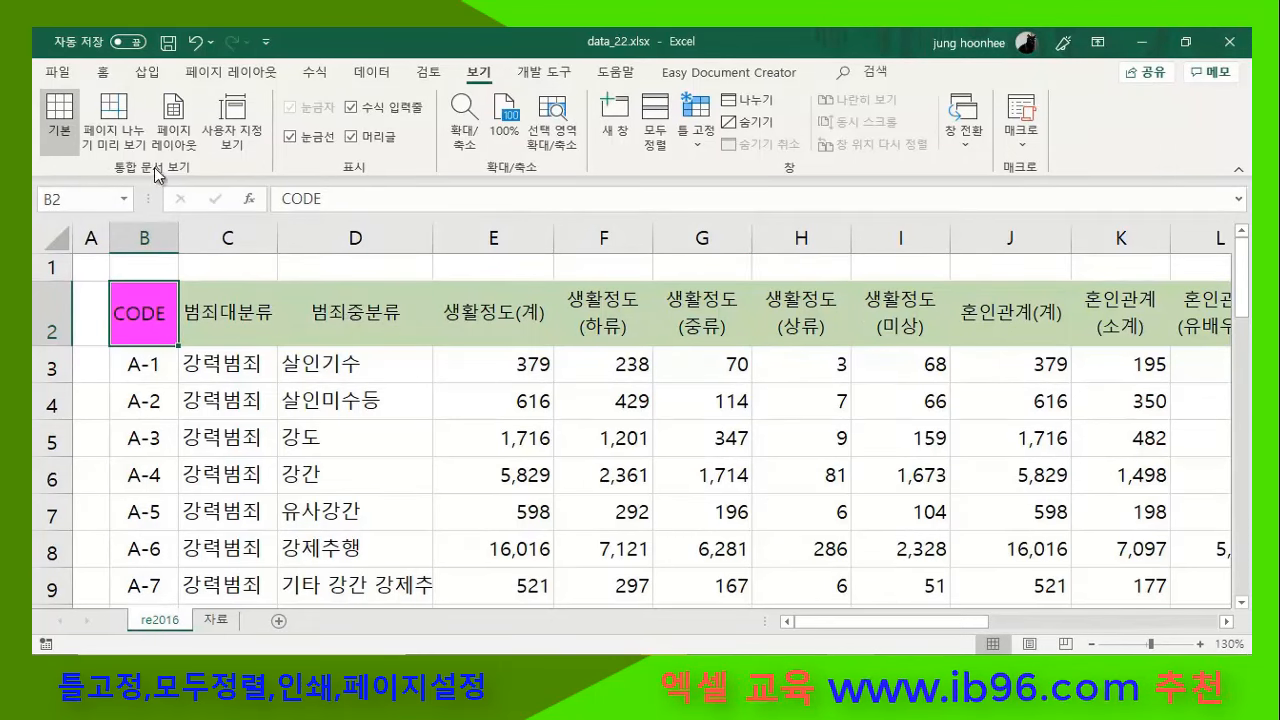
{"action": "left_click", "coordinate": [172, 117]}
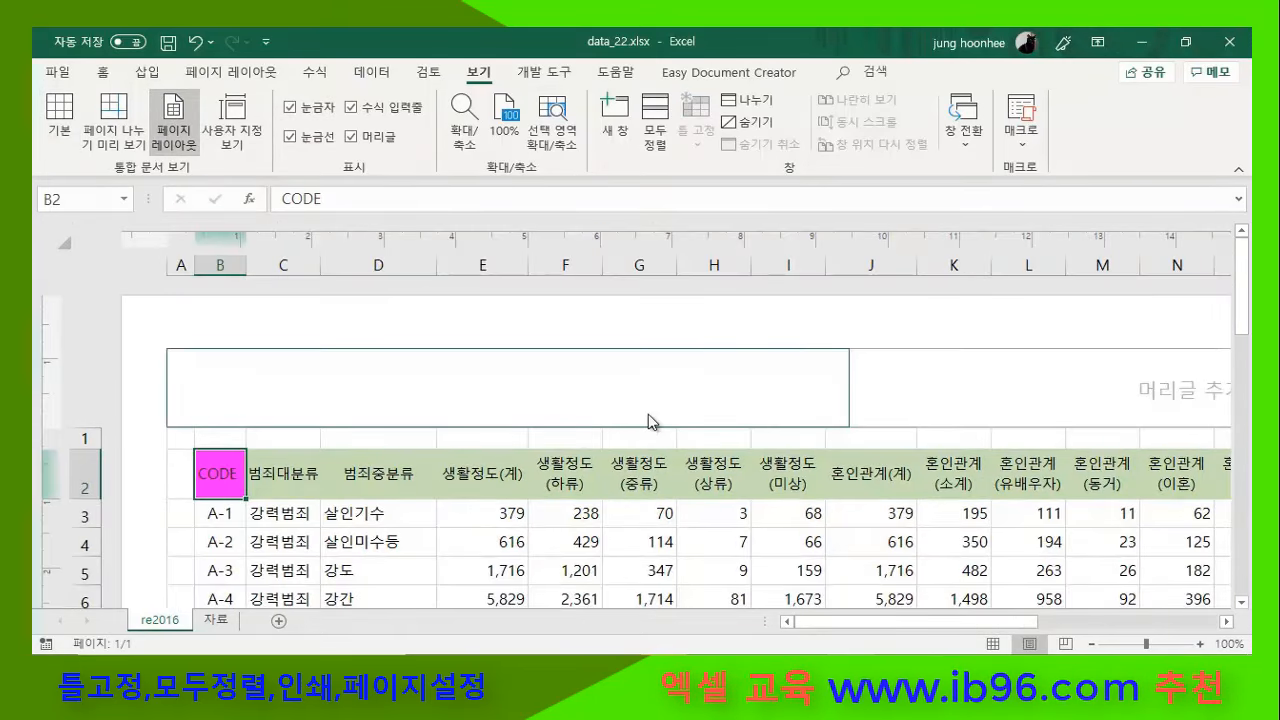
{"action": "scroll", "coordinate": [683, 405], "scroll_direction": "down", "scroll_amount": 2, "text": "ctrl"}
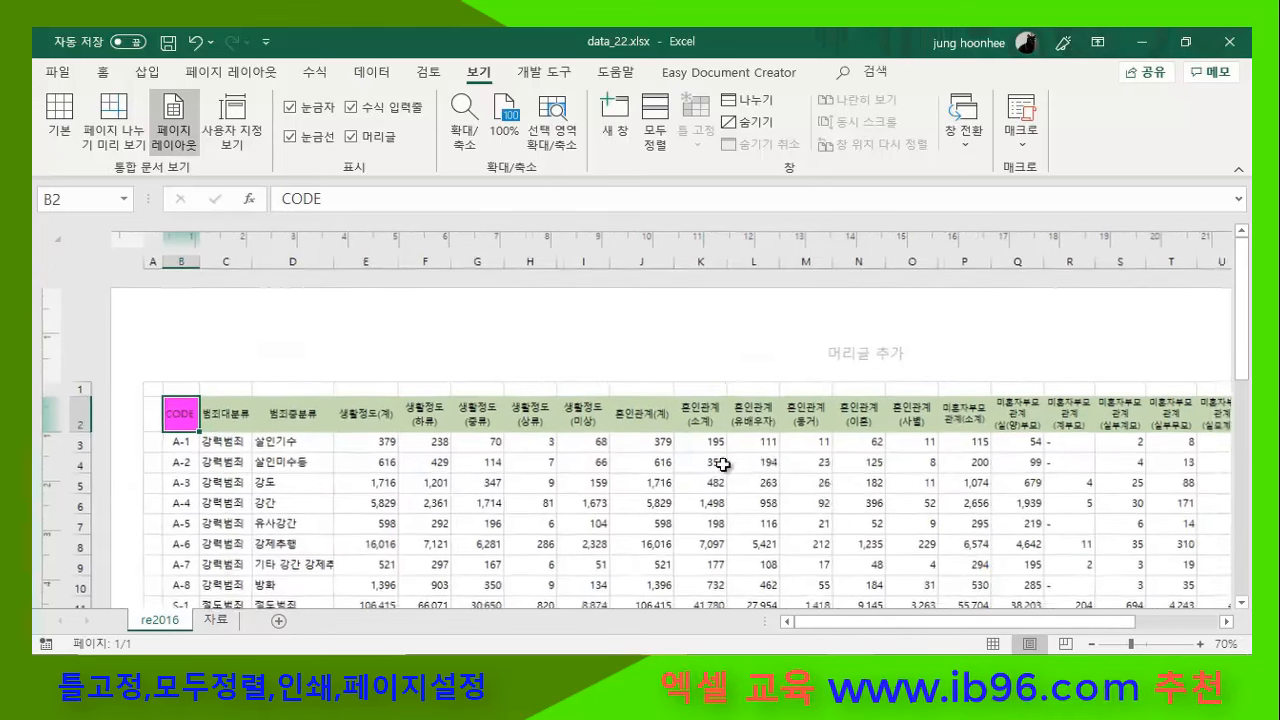
{"action": "scroll", "coordinate": [724, 466], "scroll_direction": "down", "scroll_amount": 2, "text": "ctrl"}
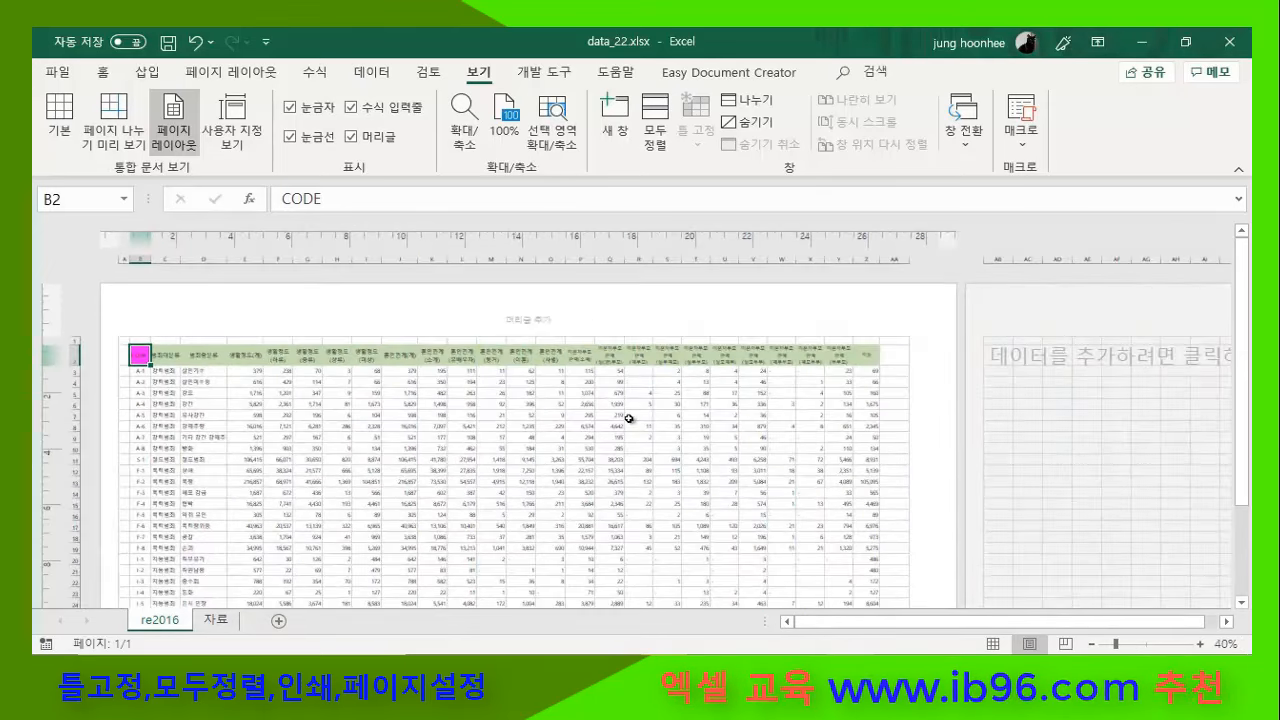
{"action": "left_click", "coordinate": [550, 481]}
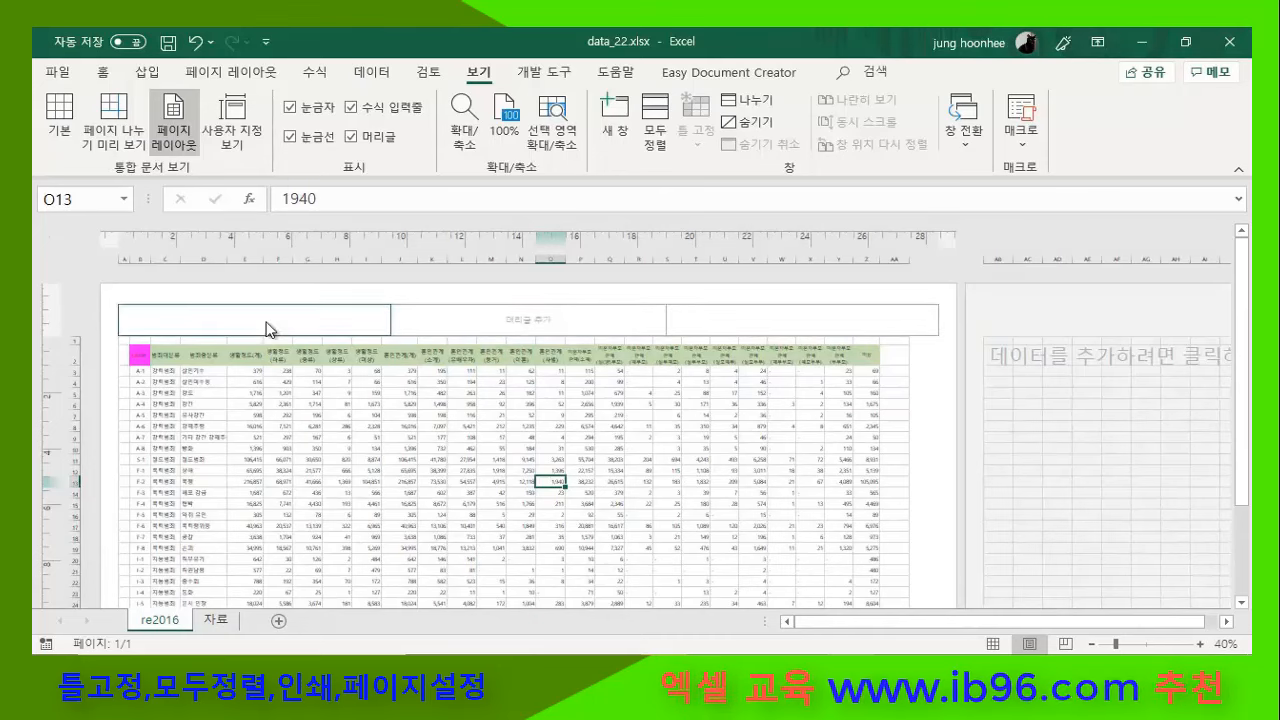
{"action": "scroll", "coordinate": [677, 482], "scroll_direction": "down", "scroll_amount": 1, "text": "ctrl"}
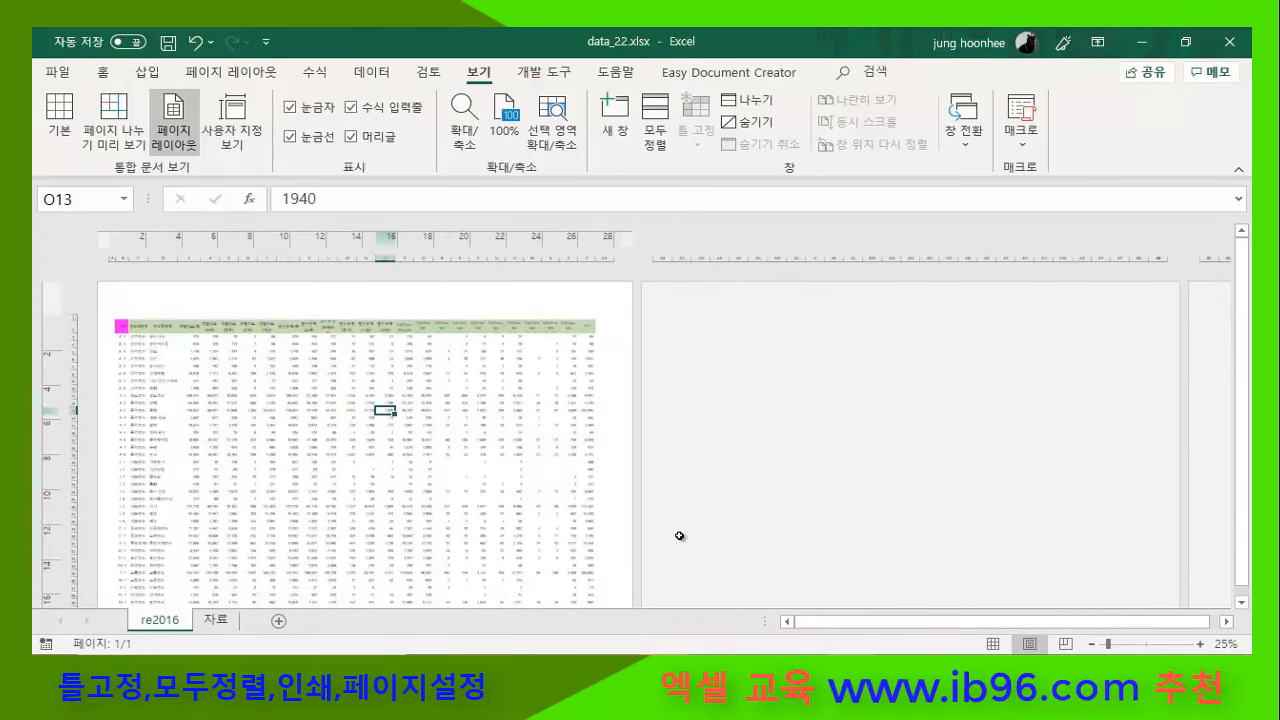
{"action": "scroll", "coordinate": [454, 451], "scroll_direction": "up", "scroll_amount": 3, "text": "ctrl"}
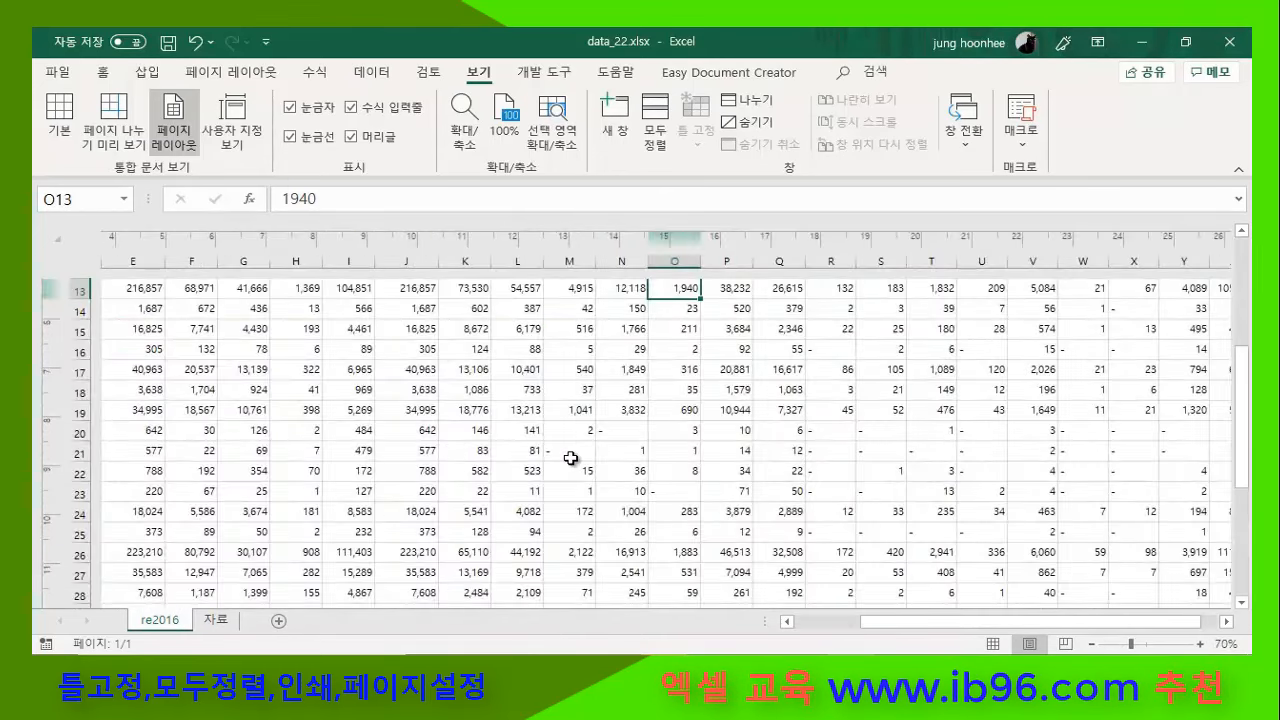
{"action": "scroll", "coordinate": [570, 458], "scroll_direction": "up", "scroll_amount": 5}
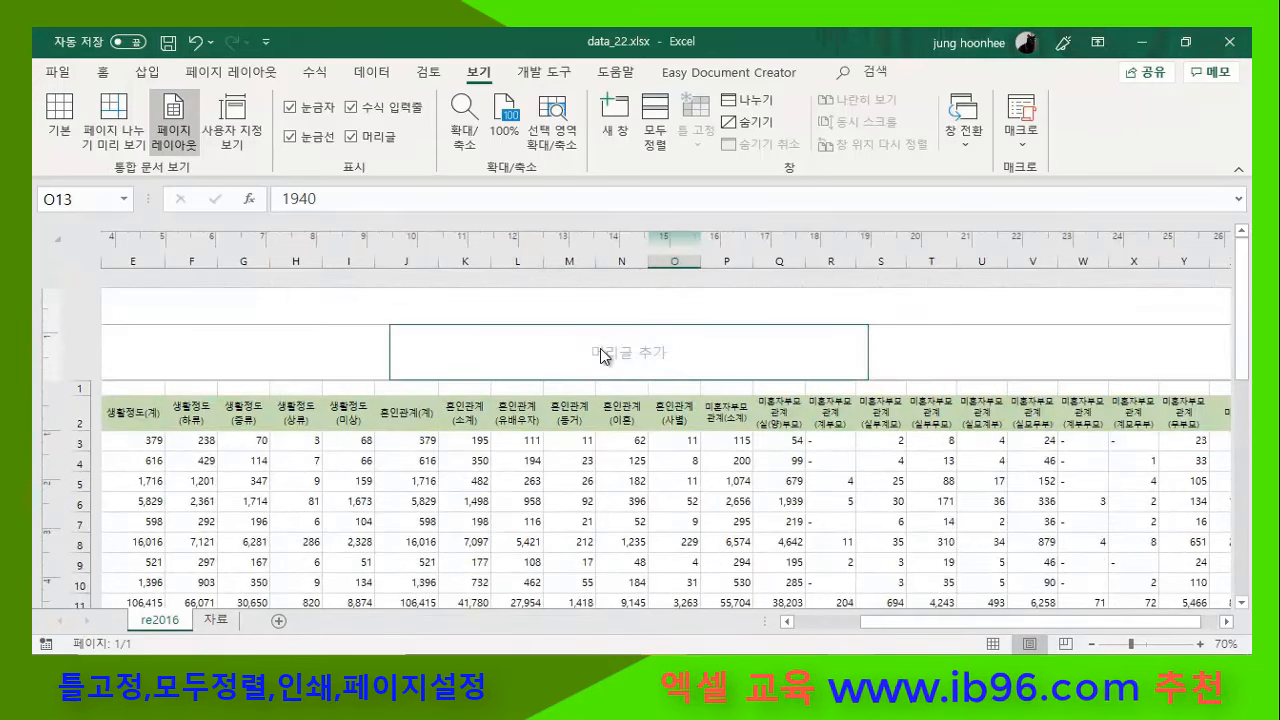
- Examine the left, centre and right header sections of the re2016 page by activating each in turn
{"action": "left_click", "coordinate": [604, 357]}
{"action": "left_click", "coordinate": [297, 357]}
{"action": "left_click", "coordinate": [597, 363]}
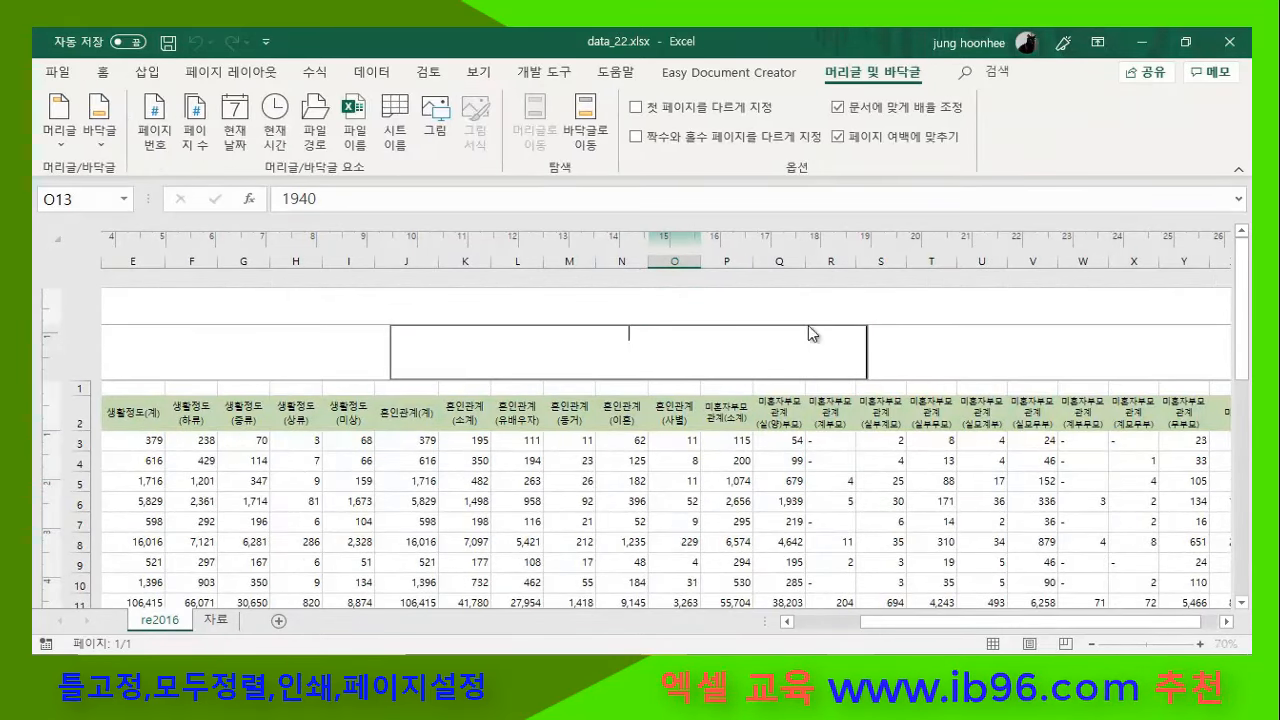
{"action": "left_click", "coordinate": [905, 333]}
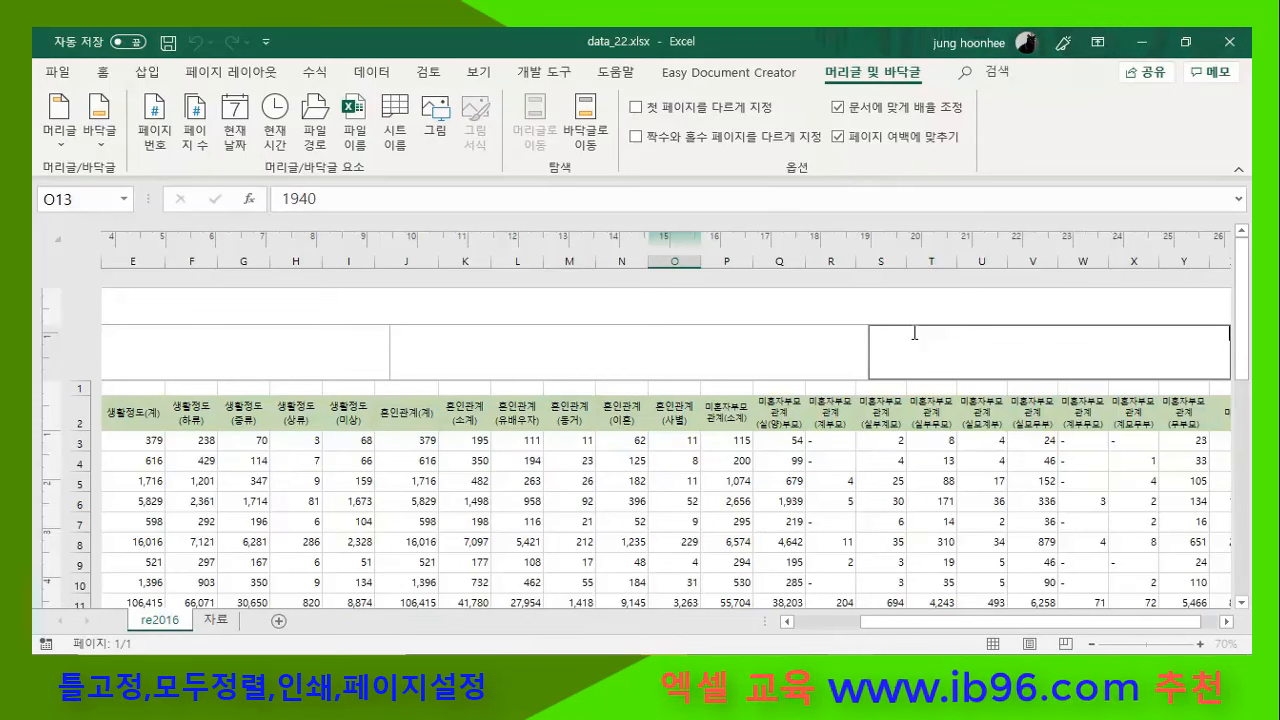
{"action": "left_click", "coordinate": [222, 355]}
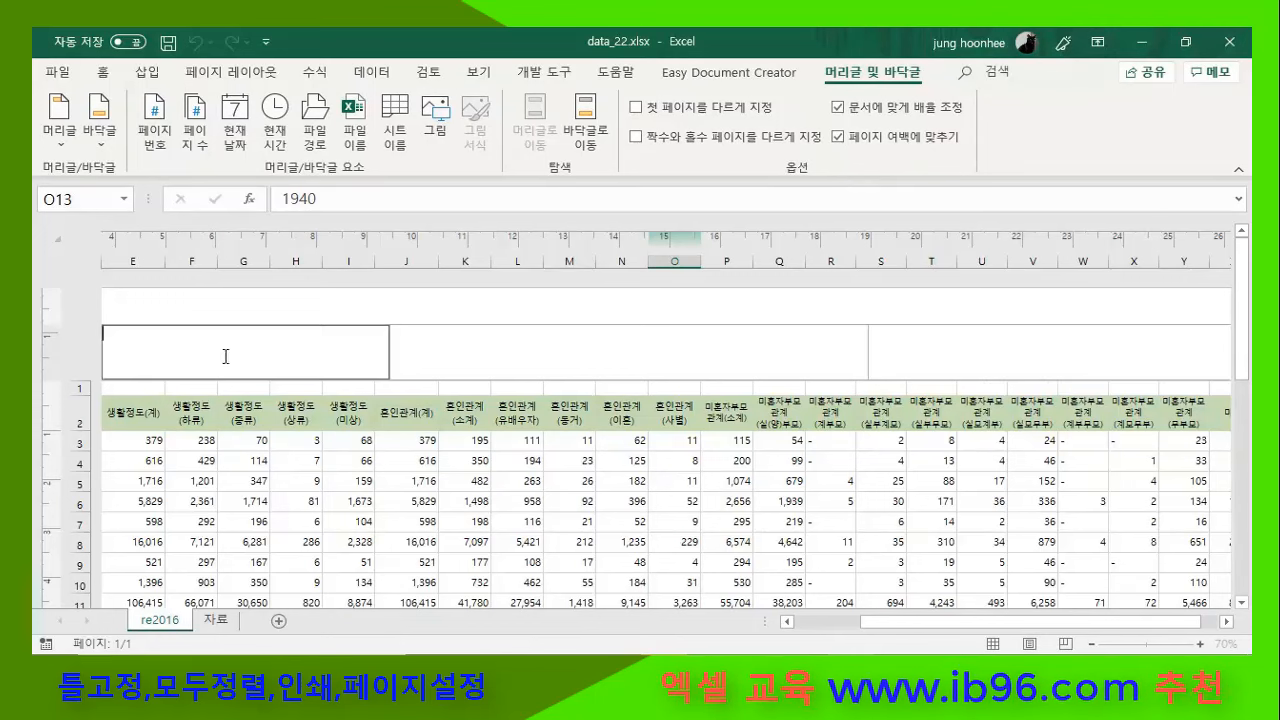
{"action": "left_click", "coordinate": [484, 358]}
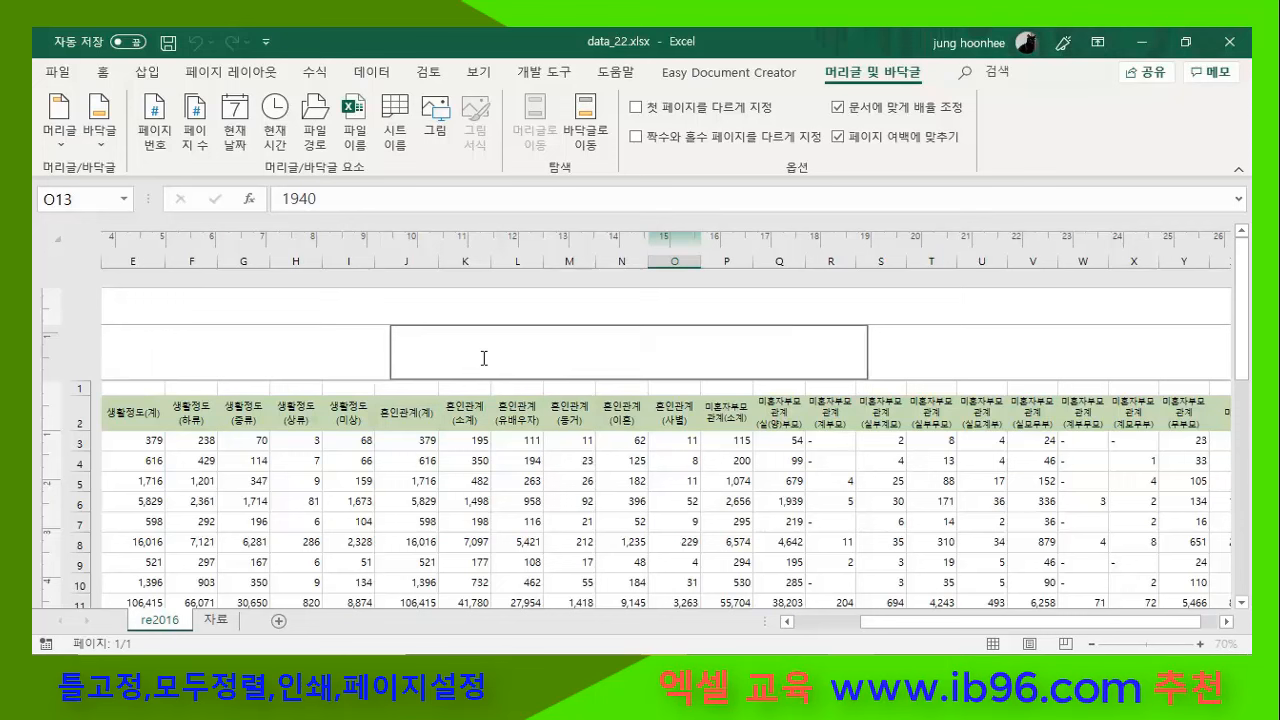
{"action": "left_click", "coordinate": [257, 362]}
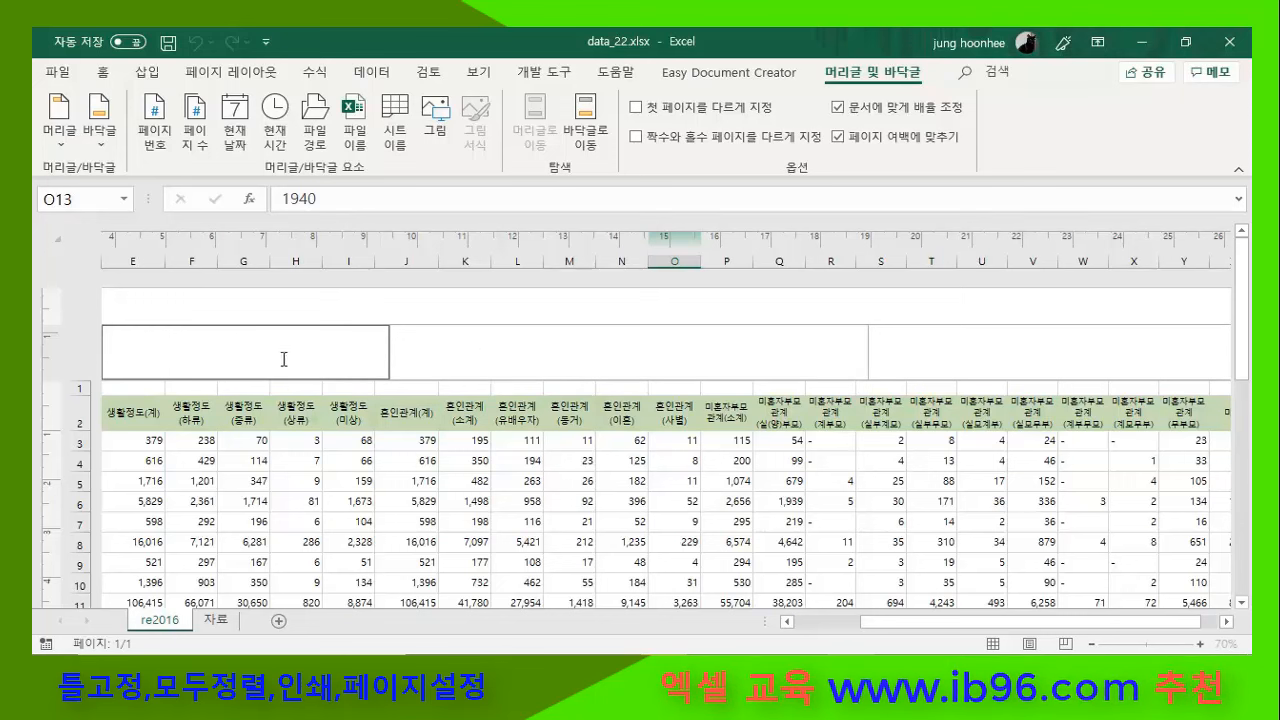
{"action": "left_click", "coordinate": [474, 347]}
{"action": "left_click", "coordinate": [921, 353]}
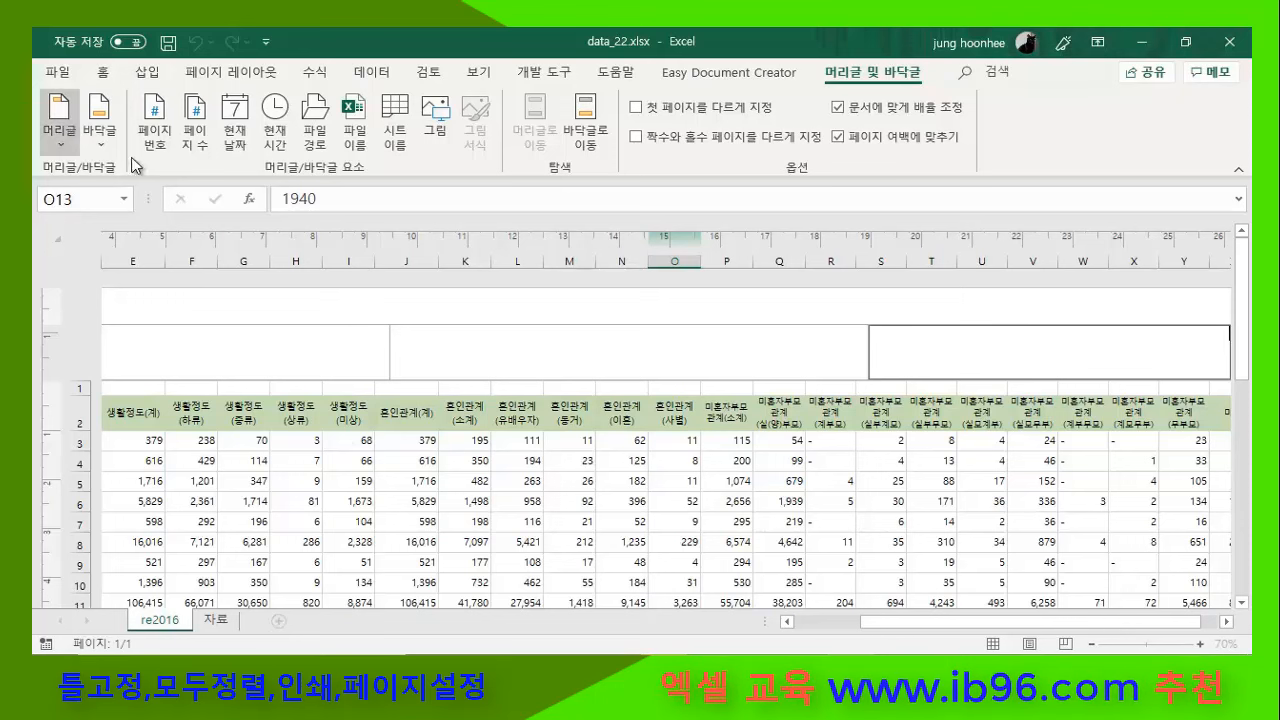
{"action": "left_click", "coordinate": [286, 356]}
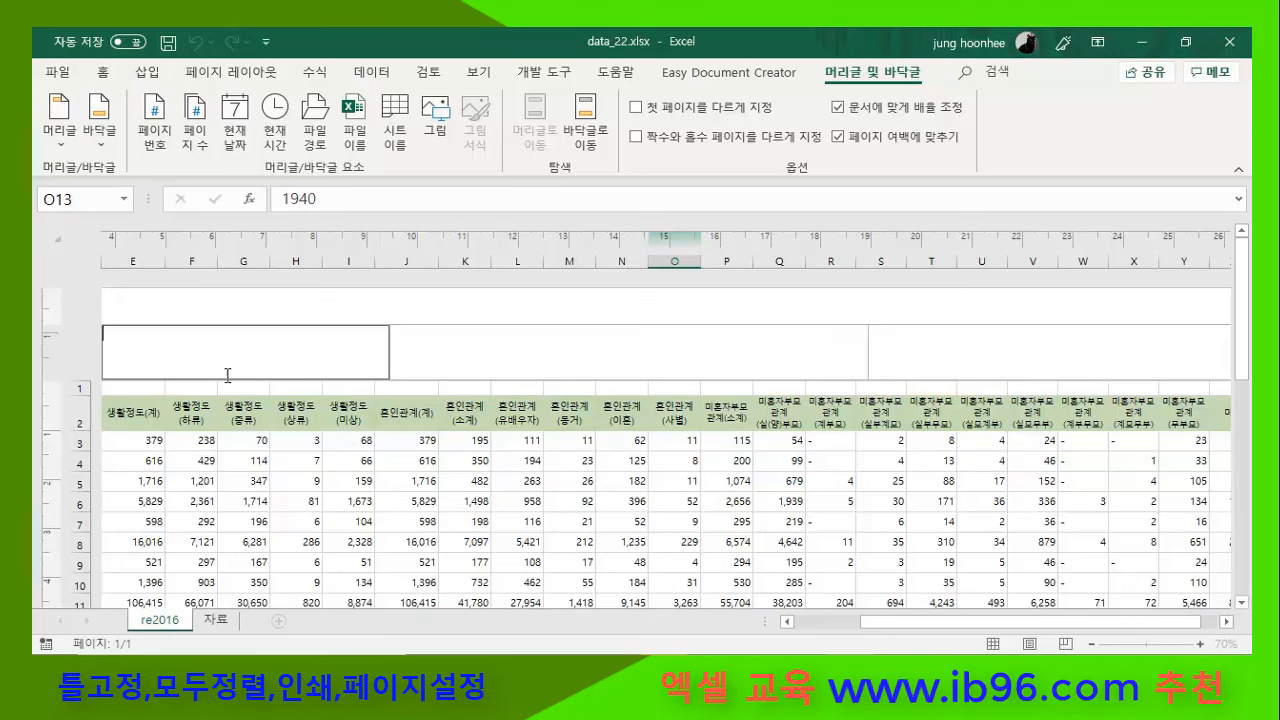
- Insert the current date code in the right header section of the re2016 page
{"action": "left_click", "coordinate": [946, 356]}
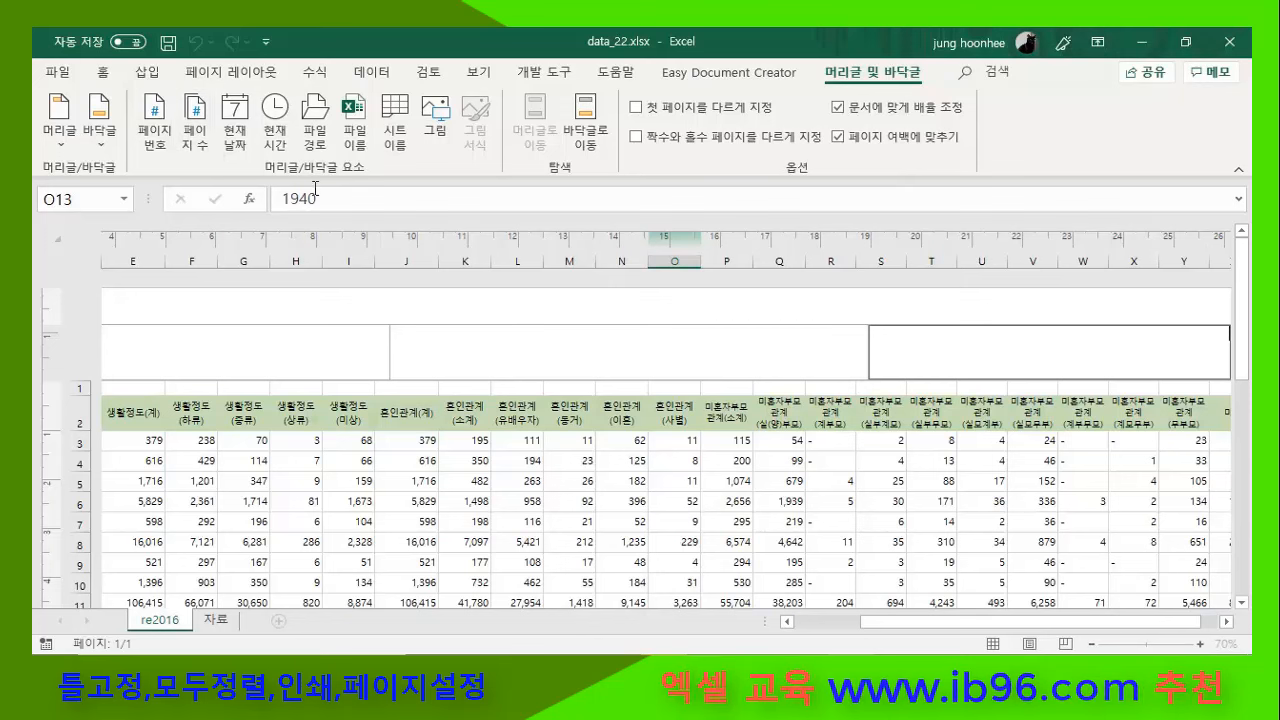
{"action": "left_click", "coordinate": [233, 117]}
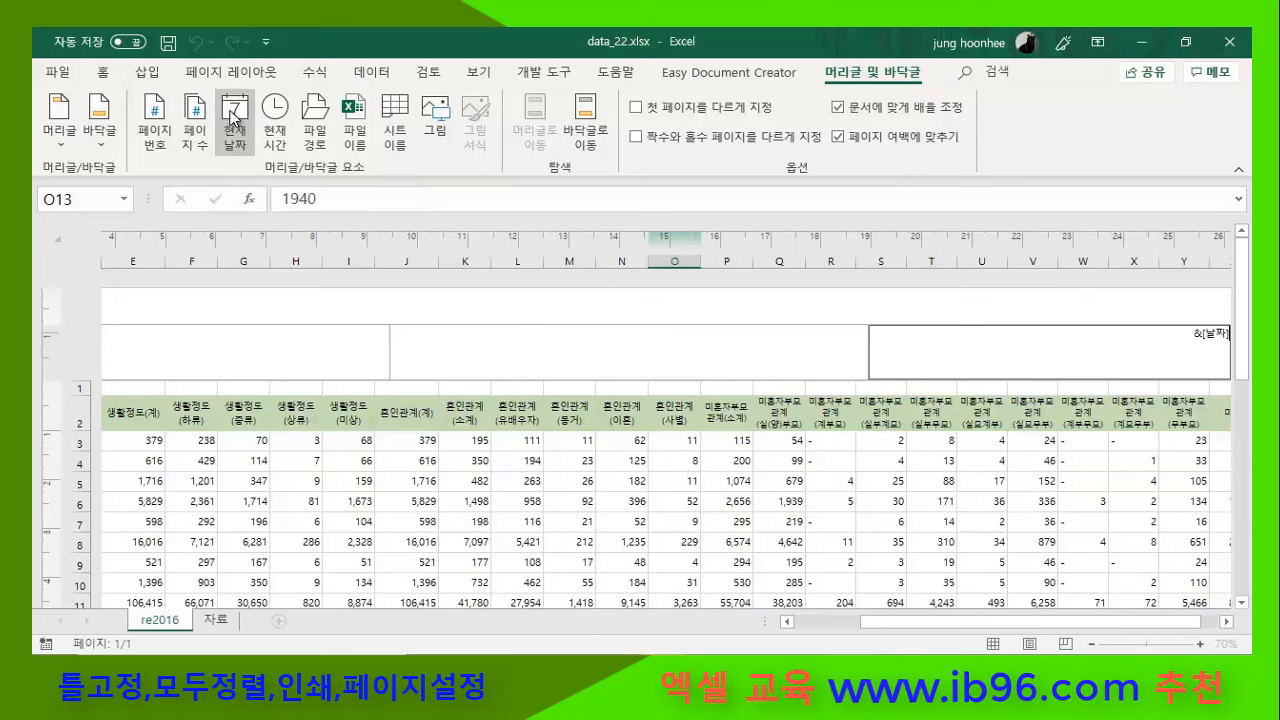
{"action": "left_click_drag", "start_coordinate": [1127, 622], "coordinate": [1145, 622]}
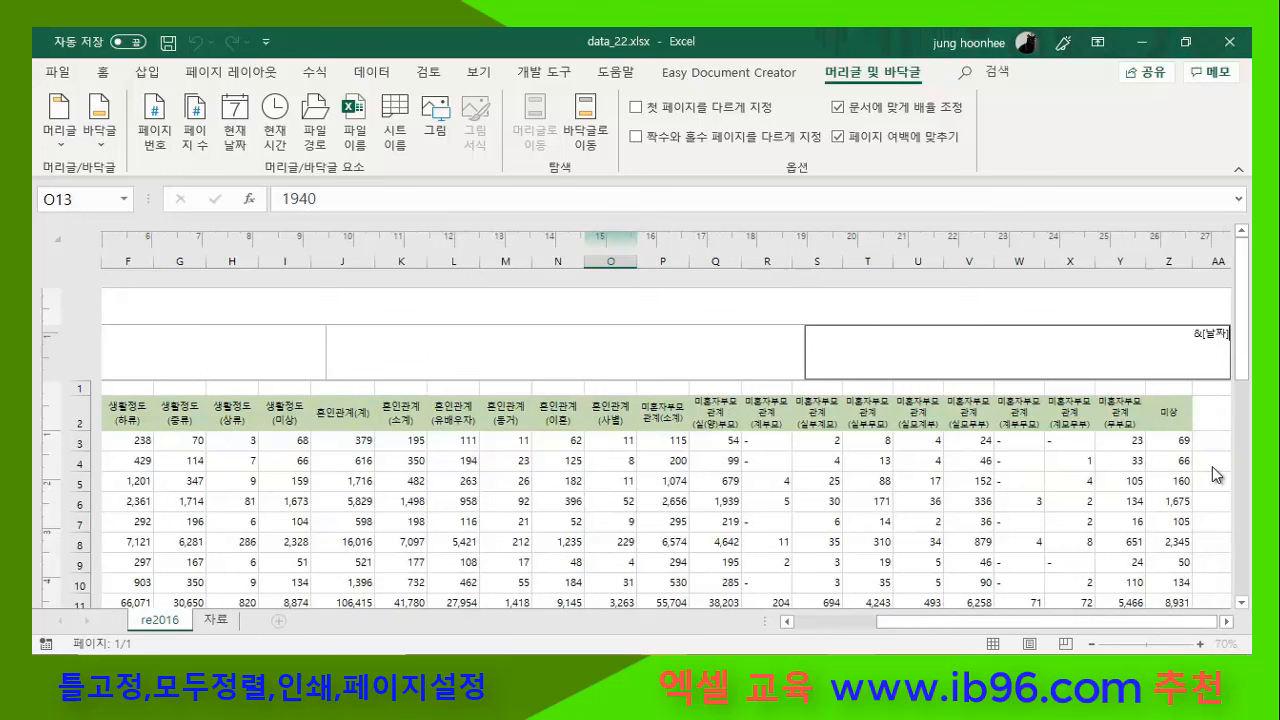
- Format the date code in the right header section as bold, blue, 14-point text
{"action": "triple_click", "coordinate": [1192, 336]}
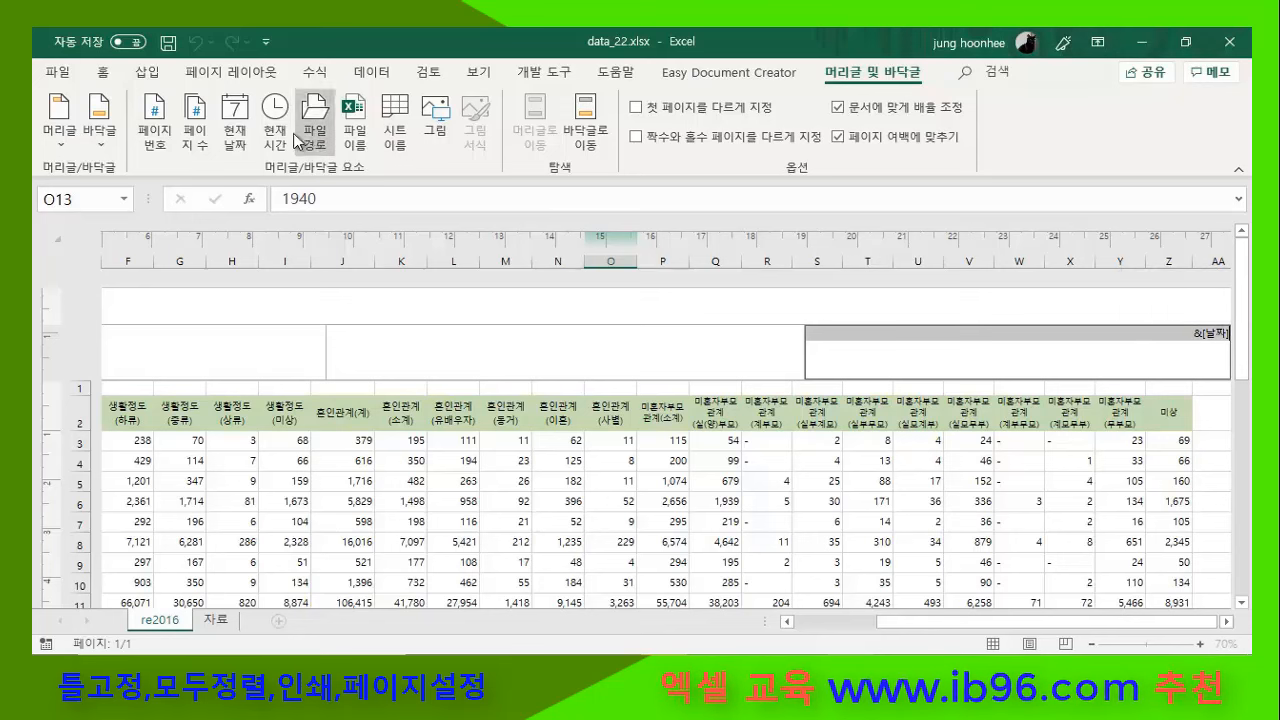
{"action": "left_click", "coordinate": [102, 72]}
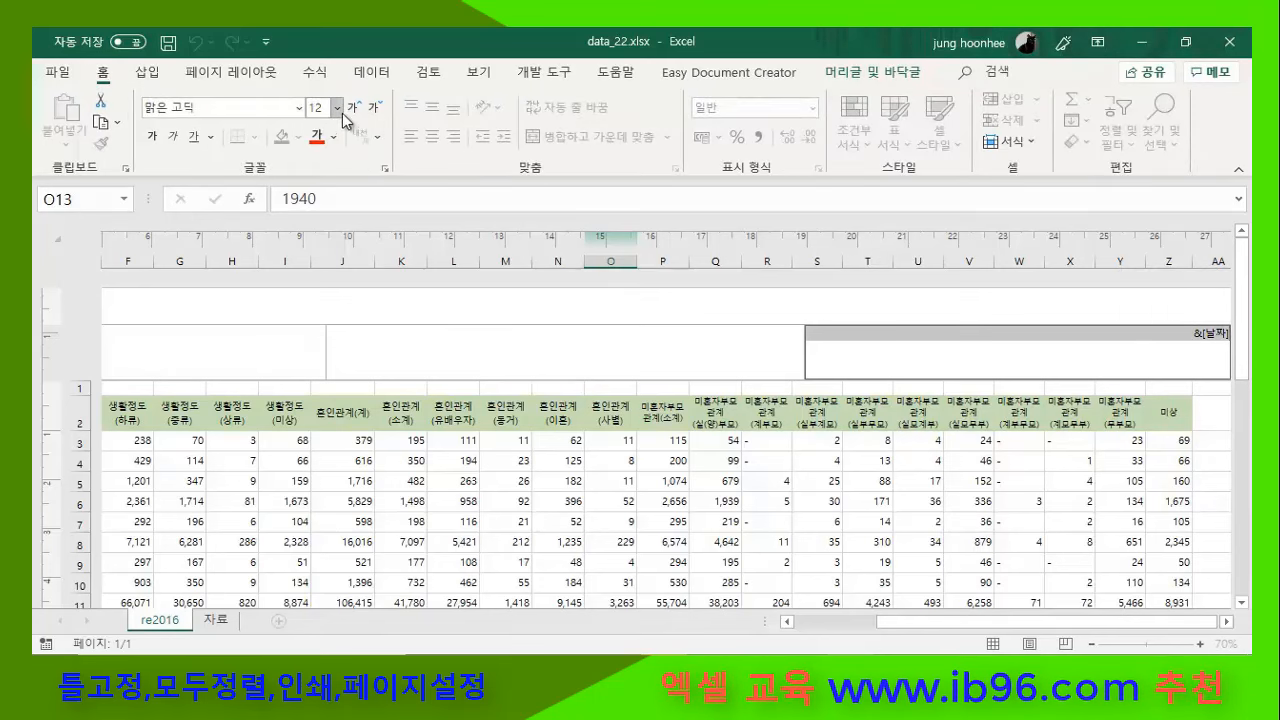
{"action": "left_click", "coordinate": [338, 109]}
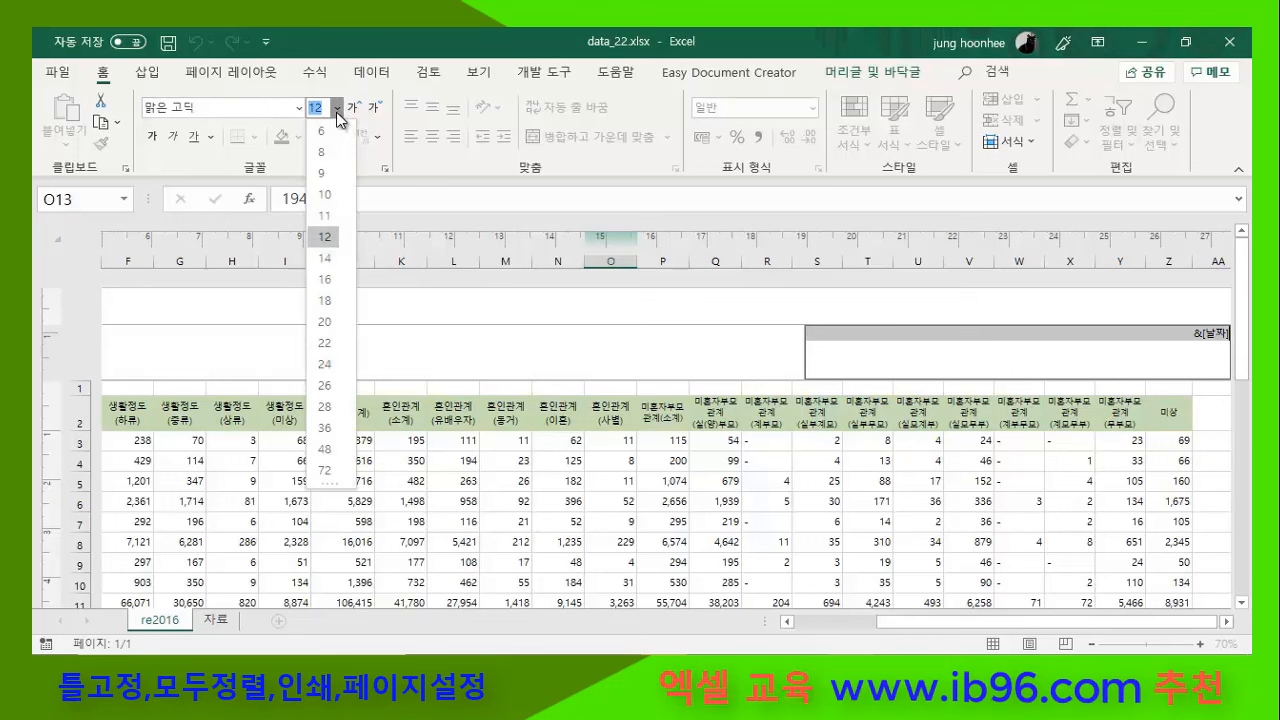
{"action": "left_click", "coordinate": [325, 258]}
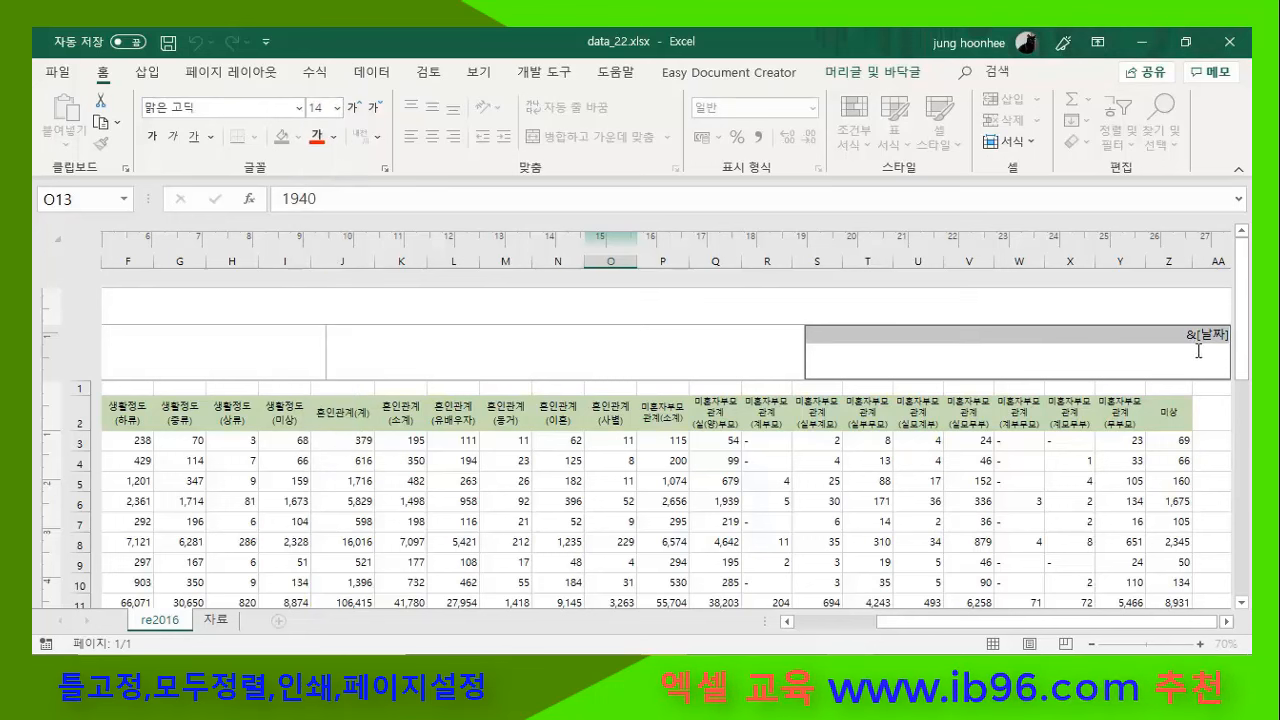
{"action": "left_click", "coordinate": [335, 137]}
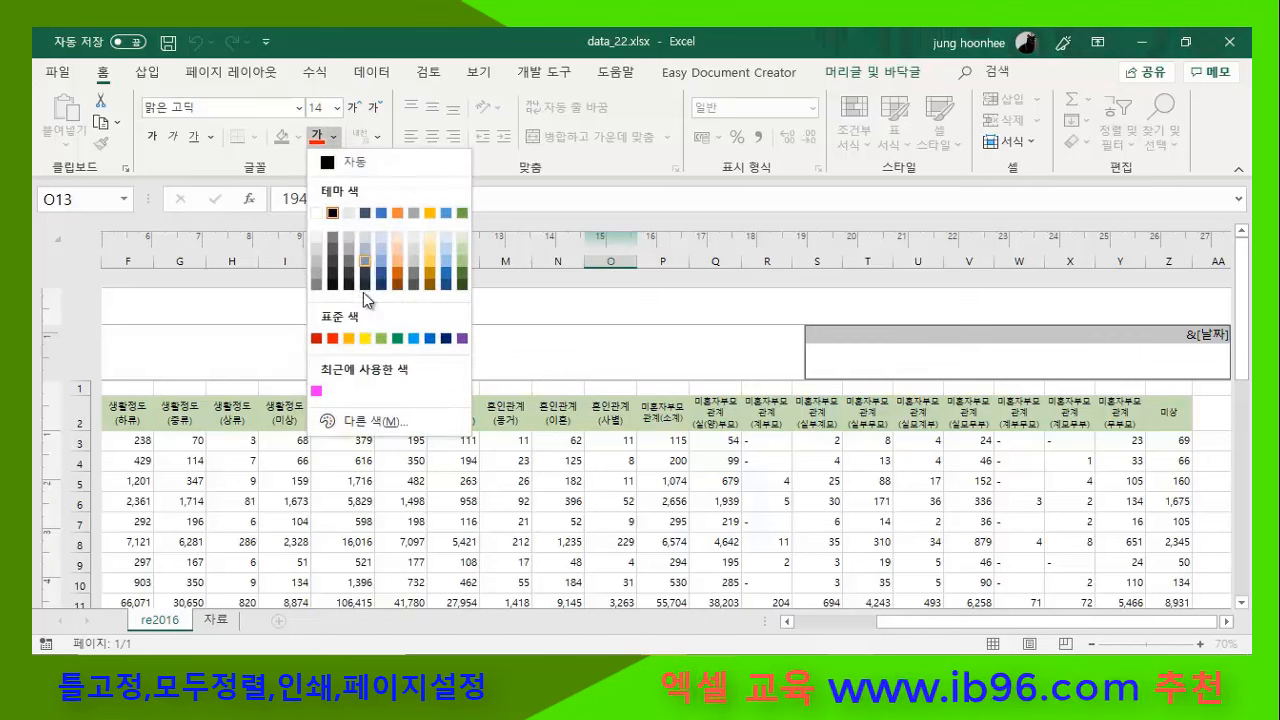
{"action": "left_click", "coordinate": [380, 213]}
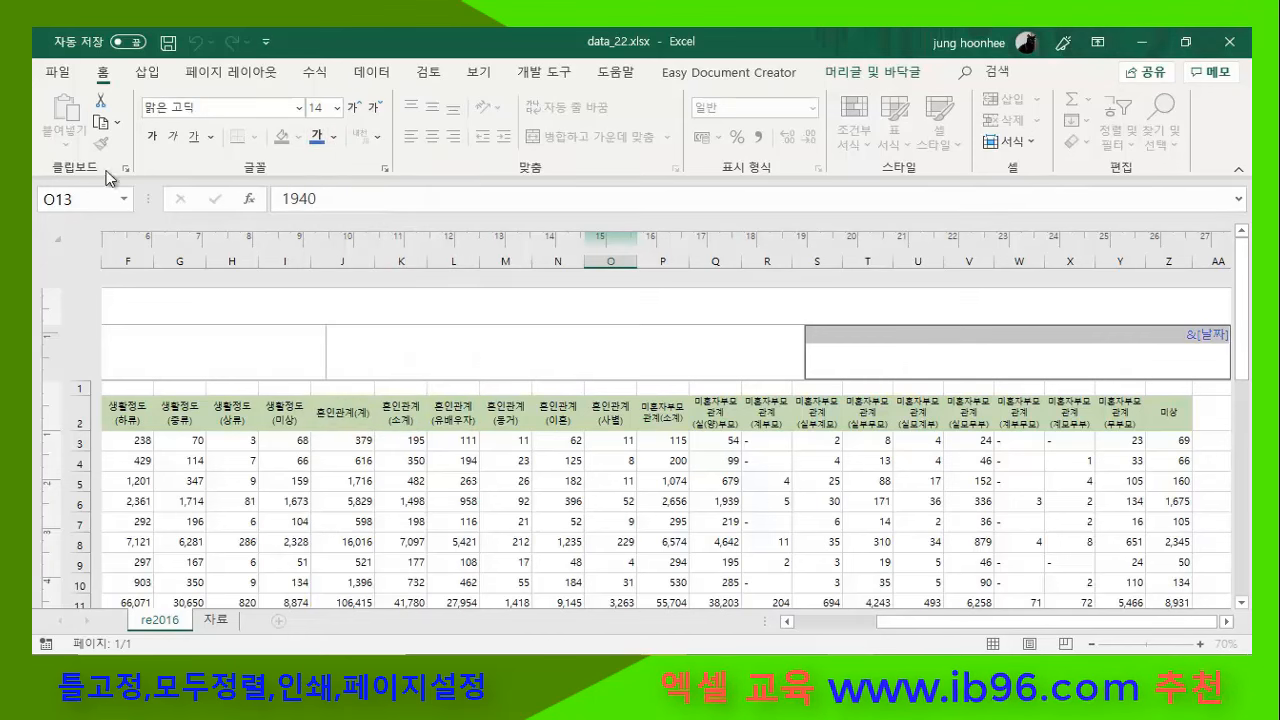
{"action": "left_click", "coordinate": [152, 141]}
{"action": "left_click", "coordinate": [1115, 334]}
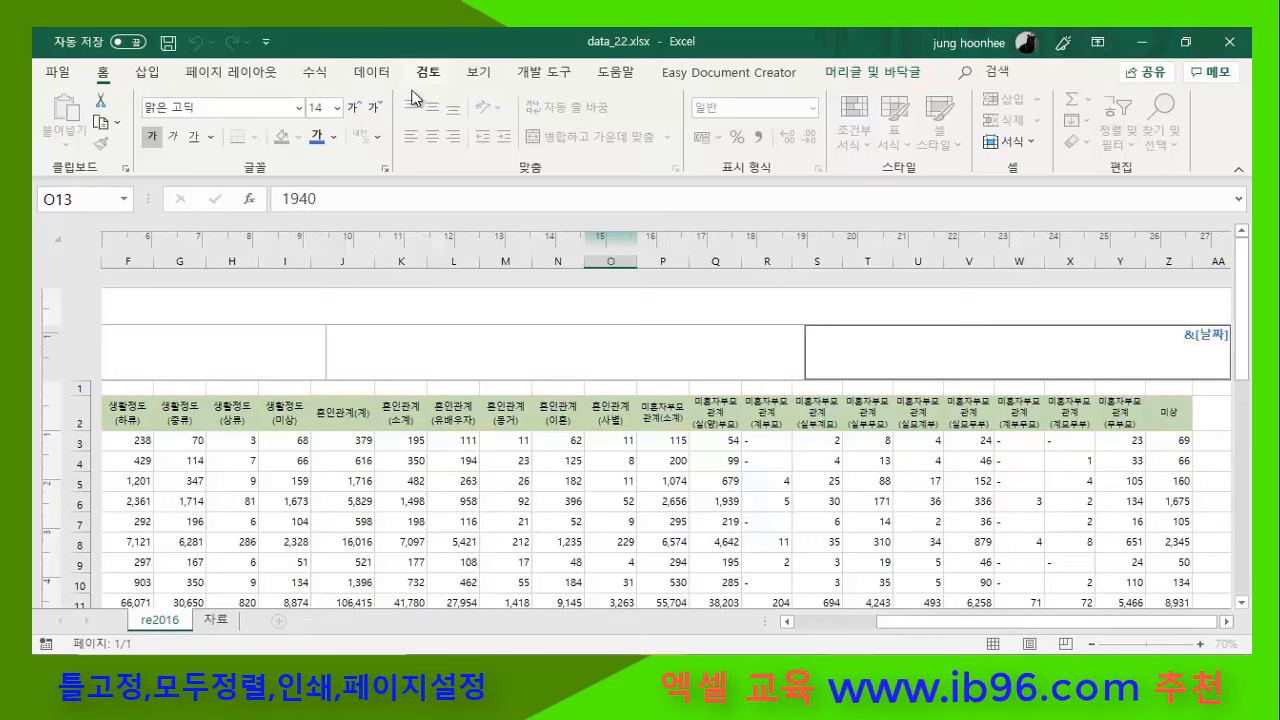
- Open the print preview, check how the date prints in the right header, and return to the worksheet
{"action": "left_click", "coordinate": [480, 74]}
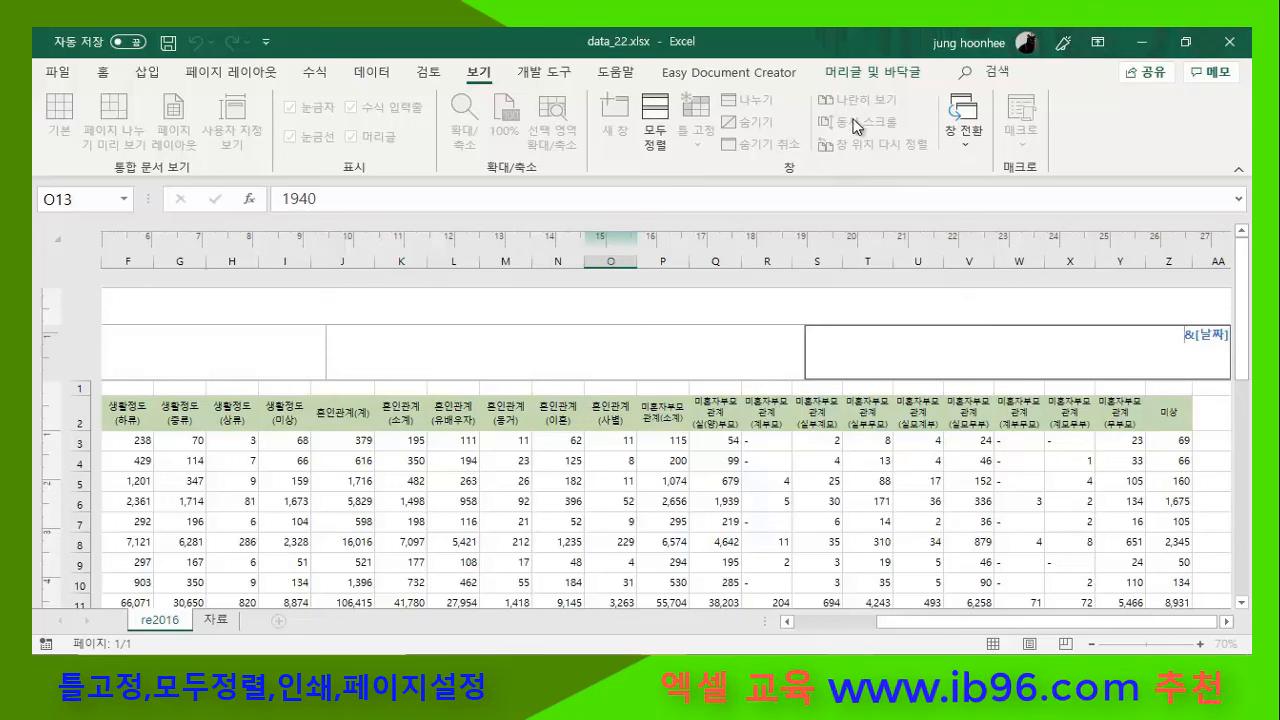
{"action": "left_click", "coordinate": [868, 74]}
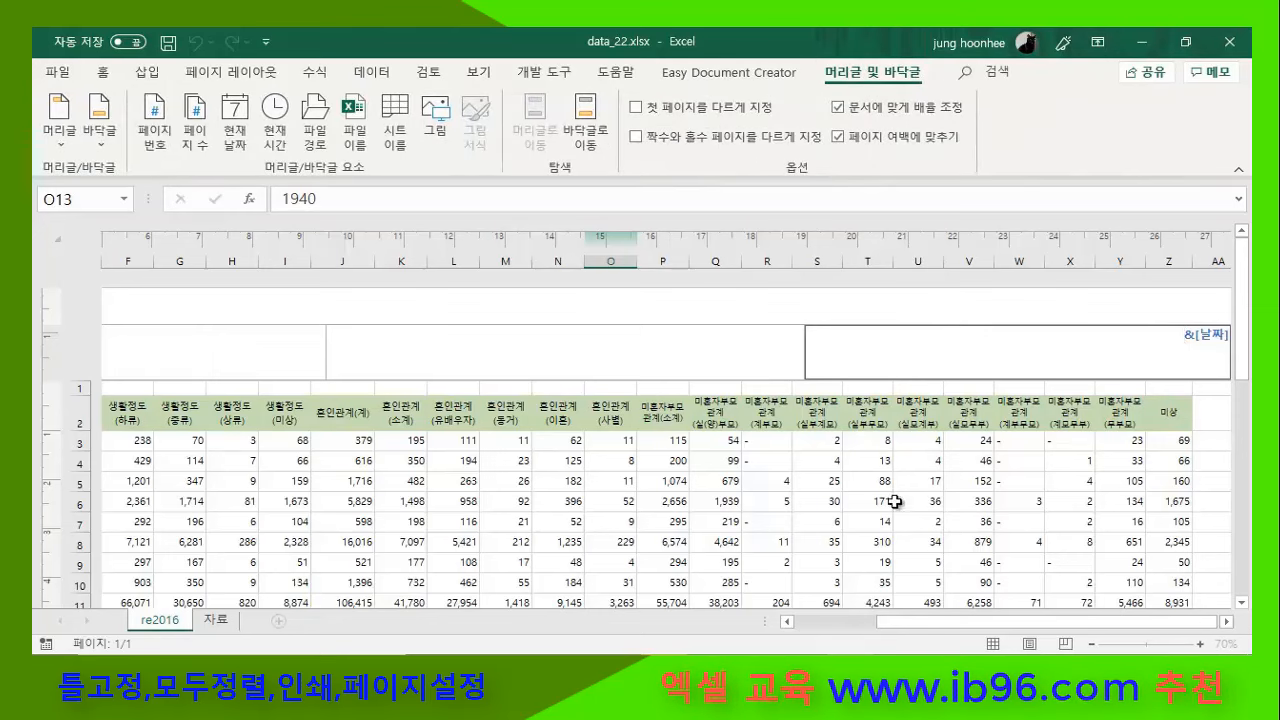
{"action": "left_click", "coordinate": [58, 78]}
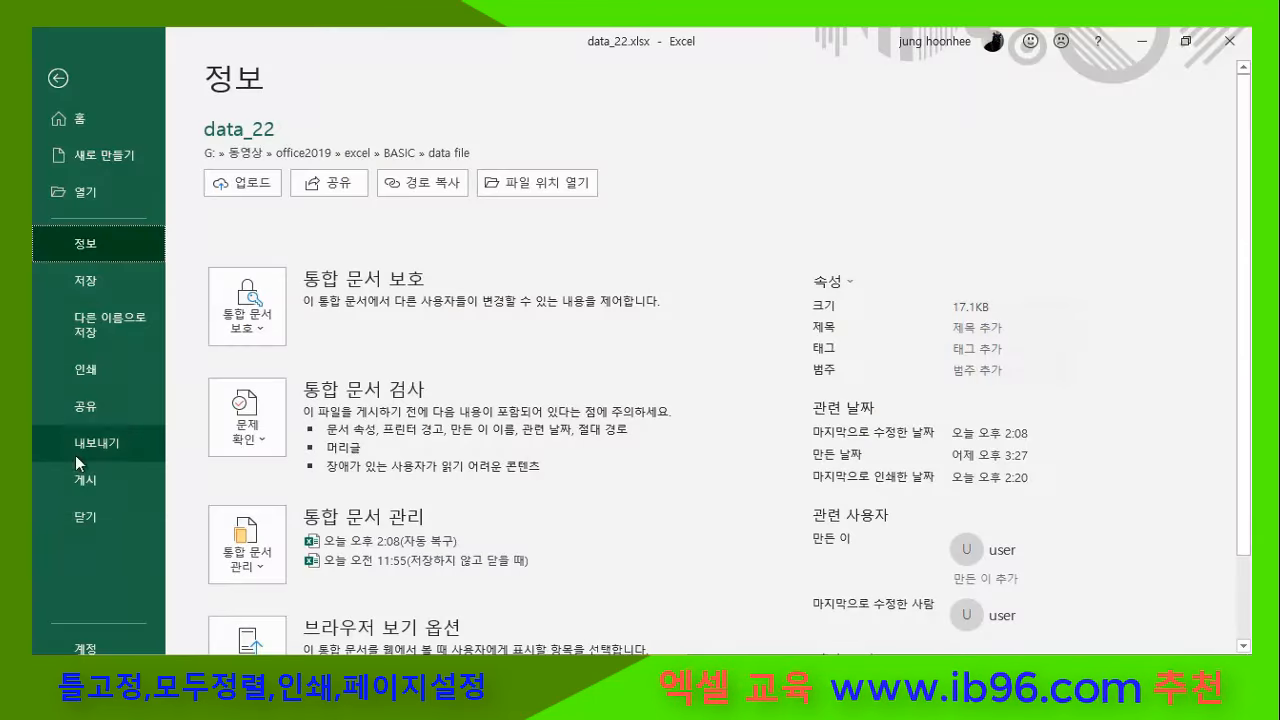
{"action": "left_click", "coordinate": [90, 375]}
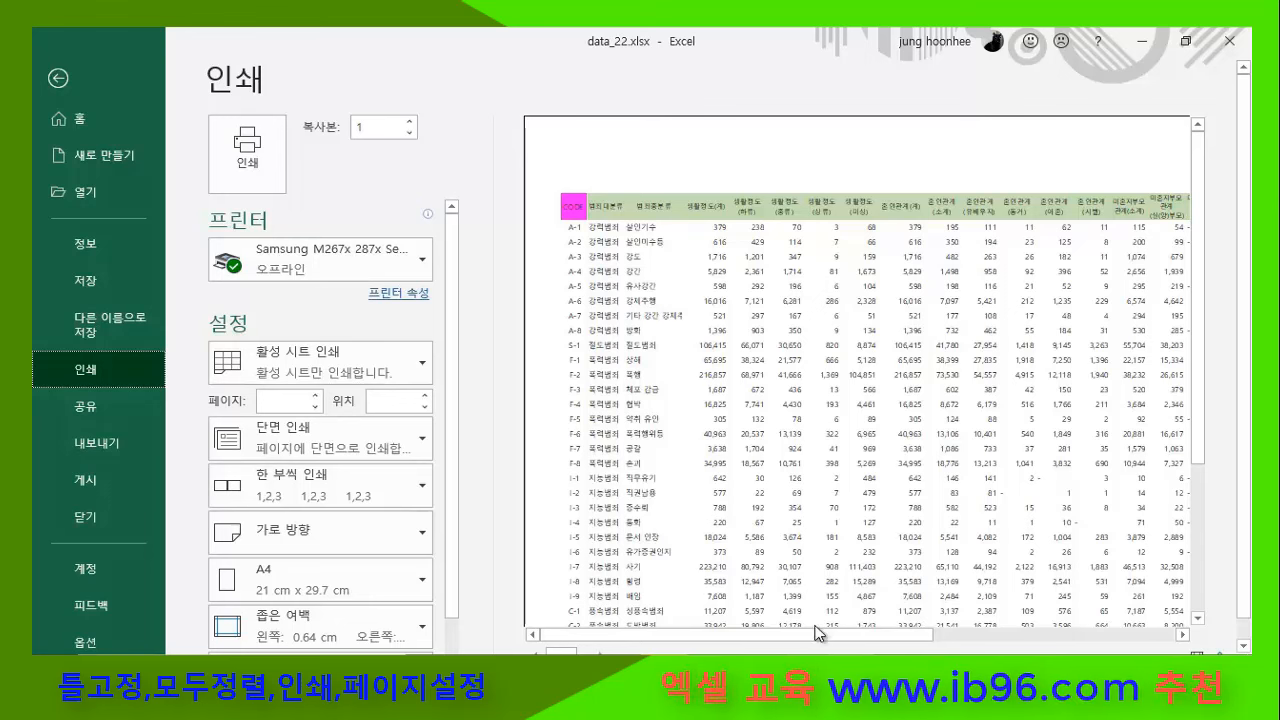
{"action": "left_click_drag", "start_coordinate": [818, 633], "coordinate": [1126, 644]}
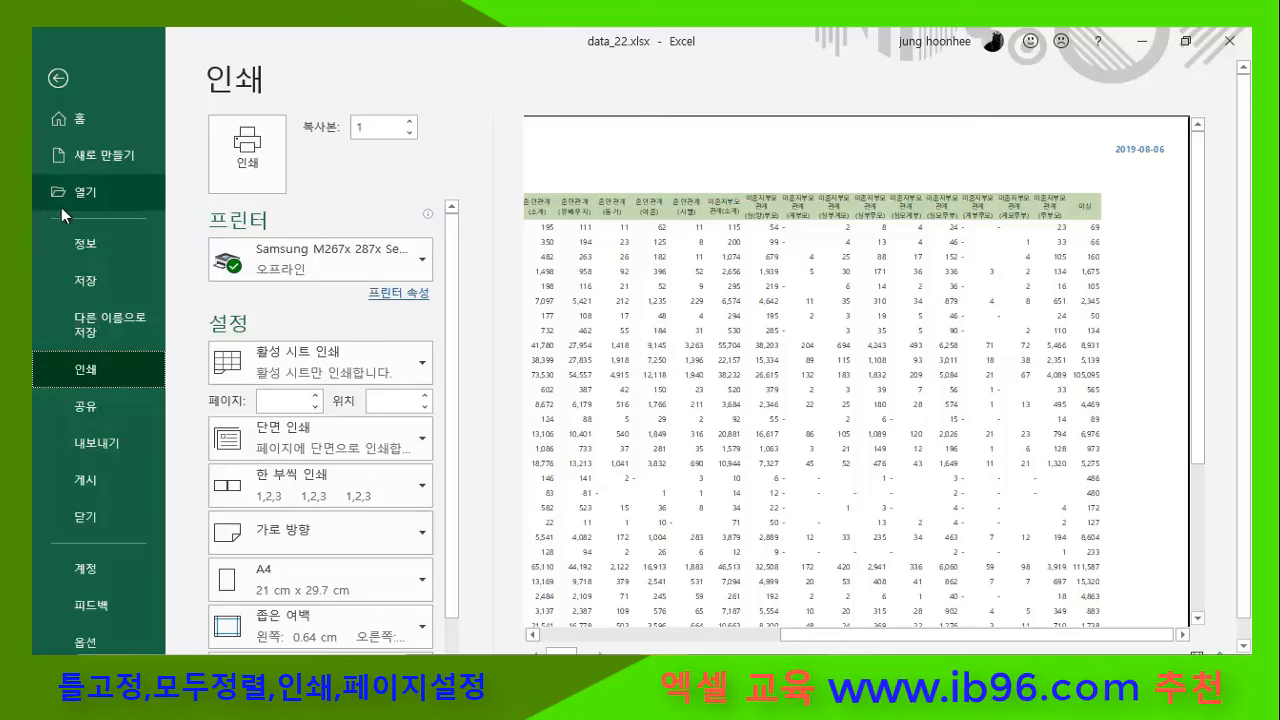
{"action": "left_click", "coordinate": [58, 78]}
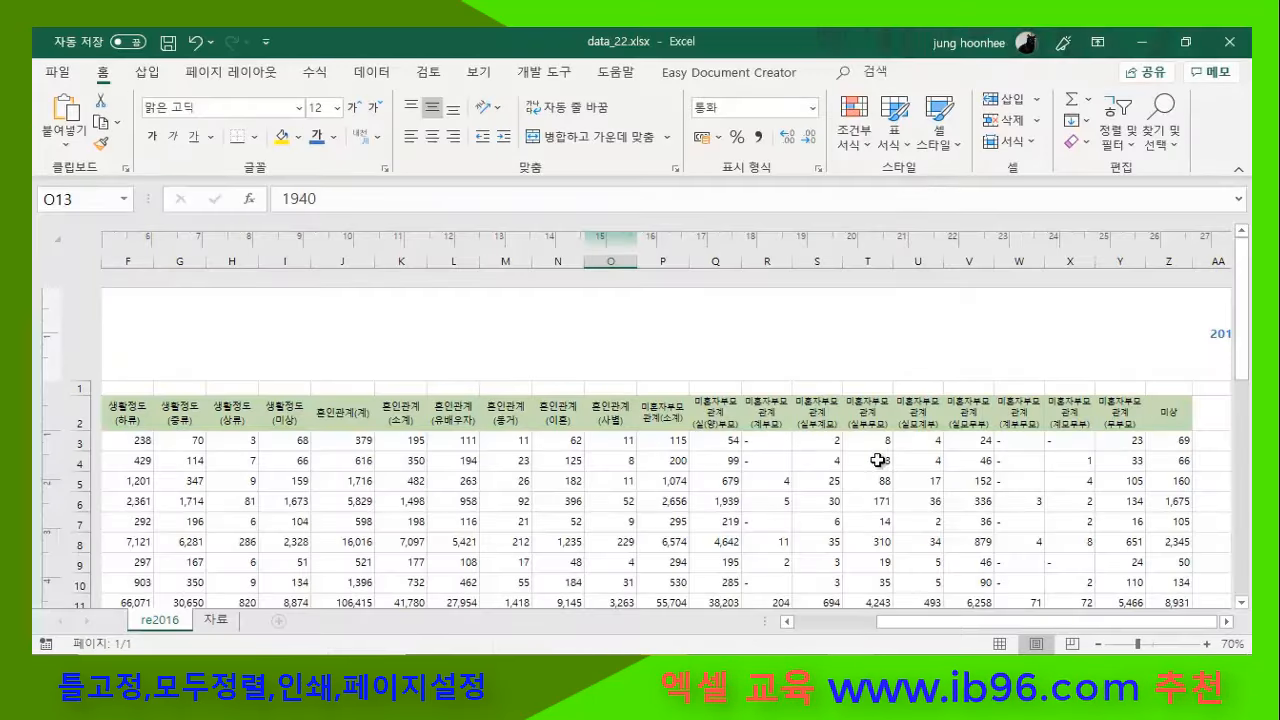
- Delete the date code from the right header section
{"action": "left_click", "coordinate": [891, 624]}
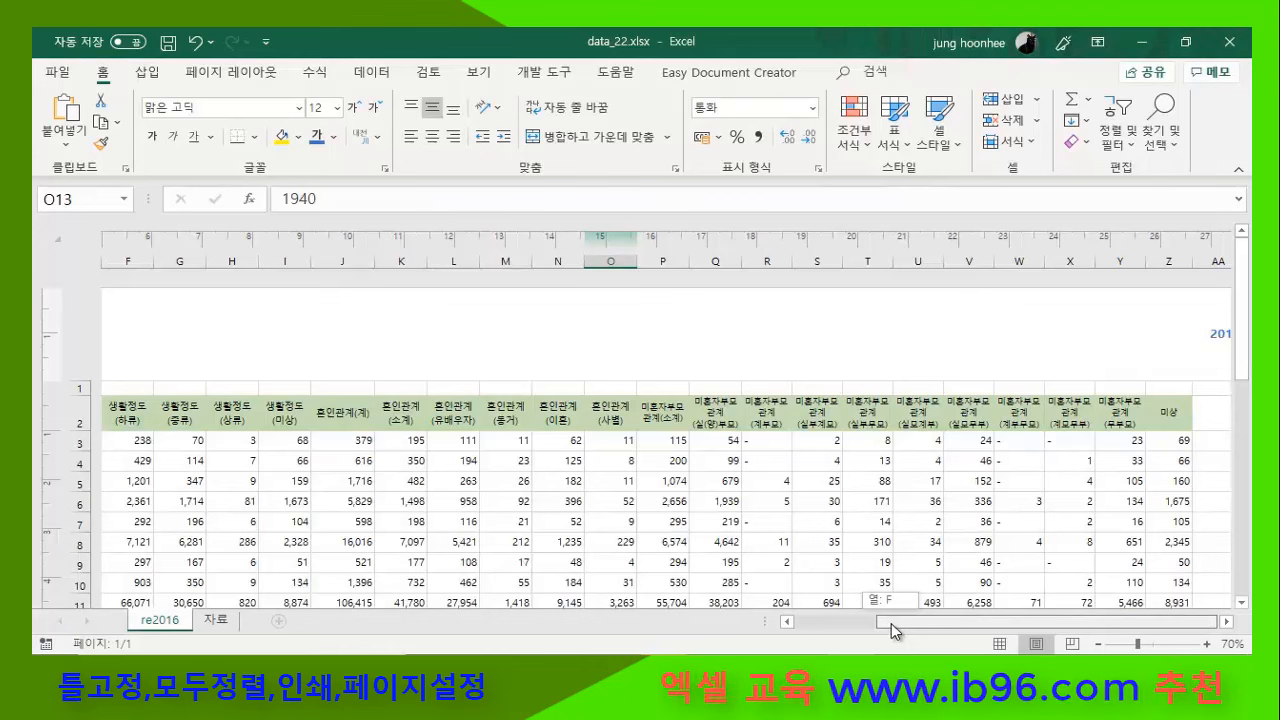
{"action": "left_click", "coordinate": [1214, 333]}
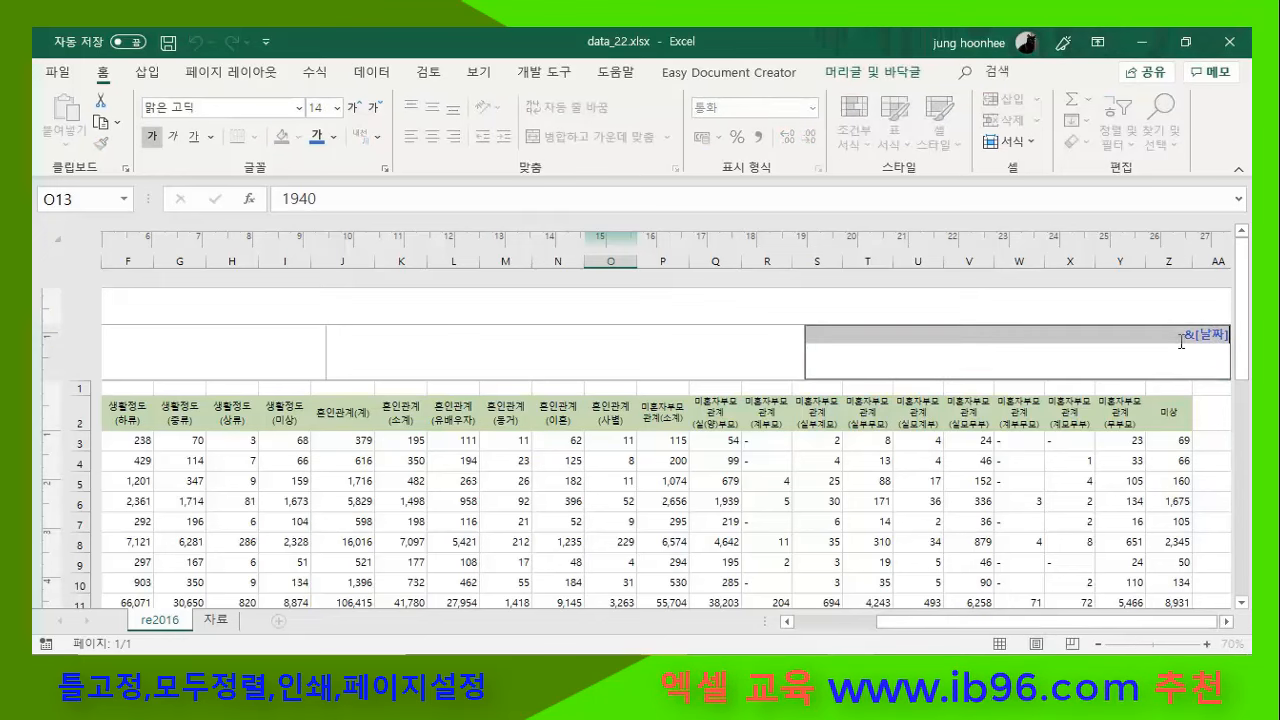
{"action": "left_click", "coordinate": [1182, 341]}
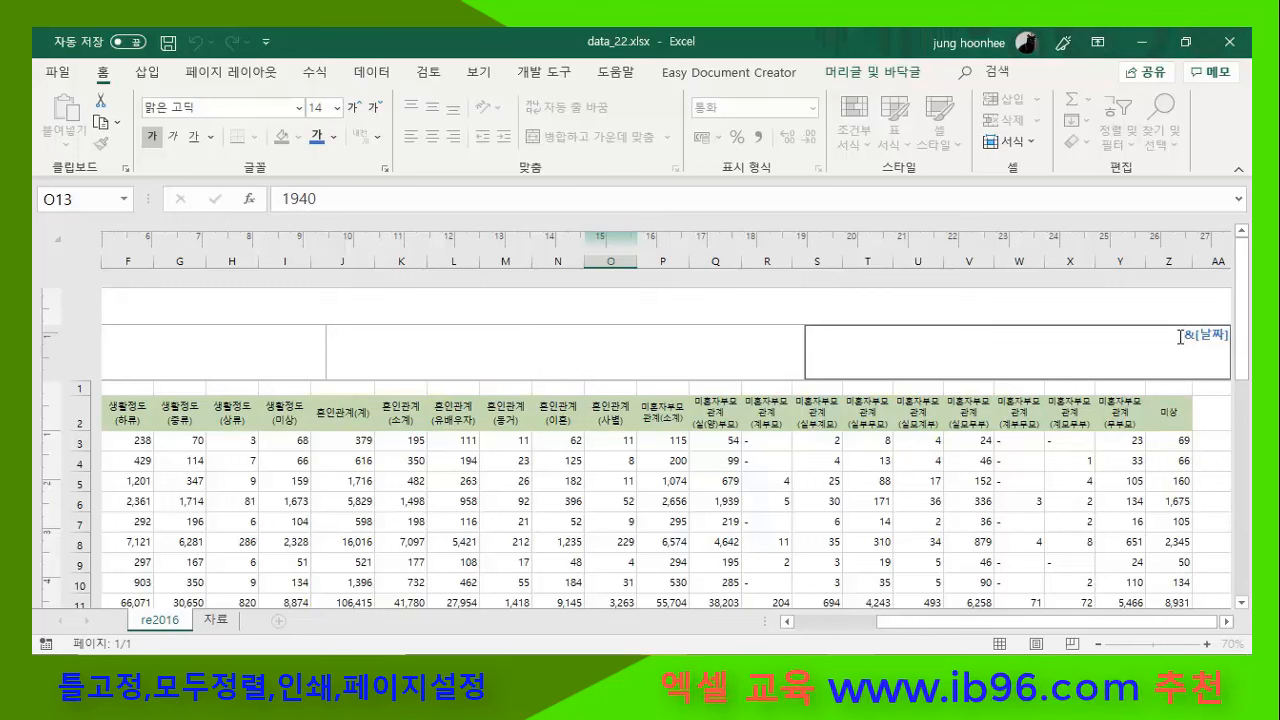
{"action": "key", "text": "Delete"}
{"action": "key", "text": "Delete"}
{"action": "key", "text": "Delete"}
{"action": "key", "text": "Delete"}
{"action": "key", "text": "Delete"}
- Check the left and center header sections, and leave header editing by selecting a cell in the sheet
{"action": "left_click", "coordinate": [274, 352]}
{"action": "left_click", "coordinate": [383, 346]}
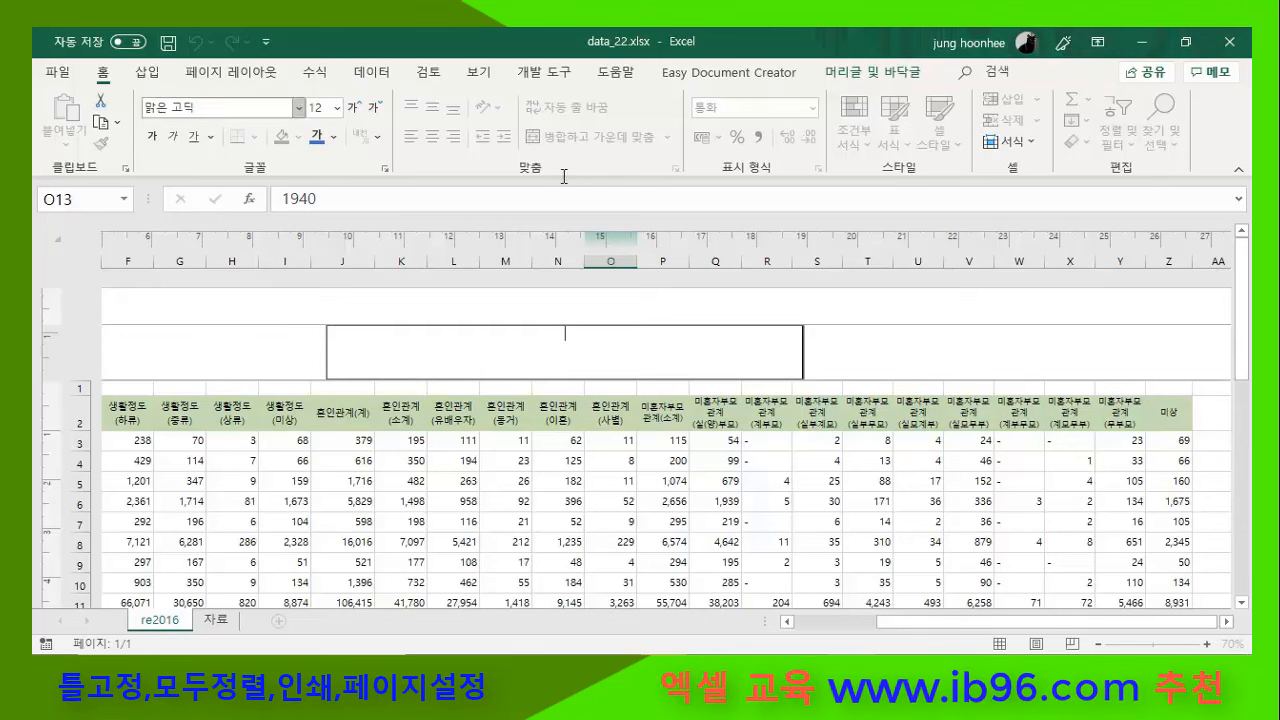
{"action": "left_click", "coordinate": [222, 461]}
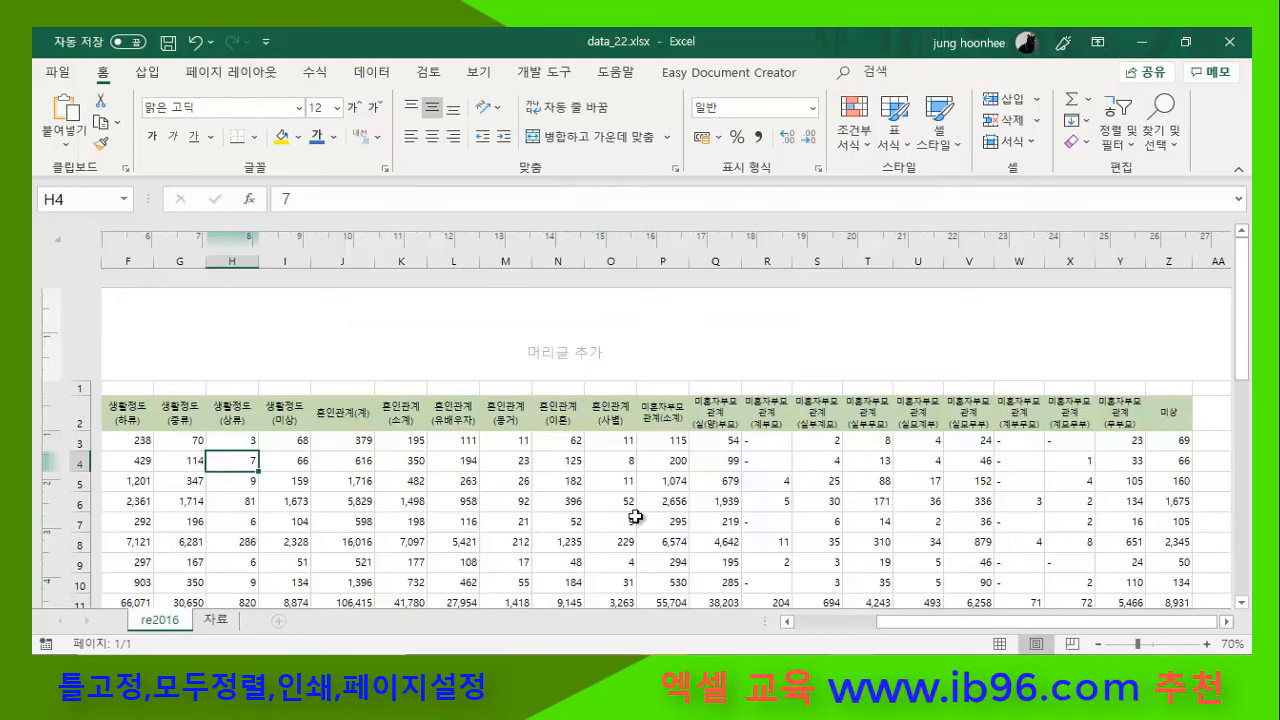
- Examine which workbook view commands are available while the center header section is being edited and while a worksheet cell is selected
{"action": "left_click", "coordinate": [574, 358]}
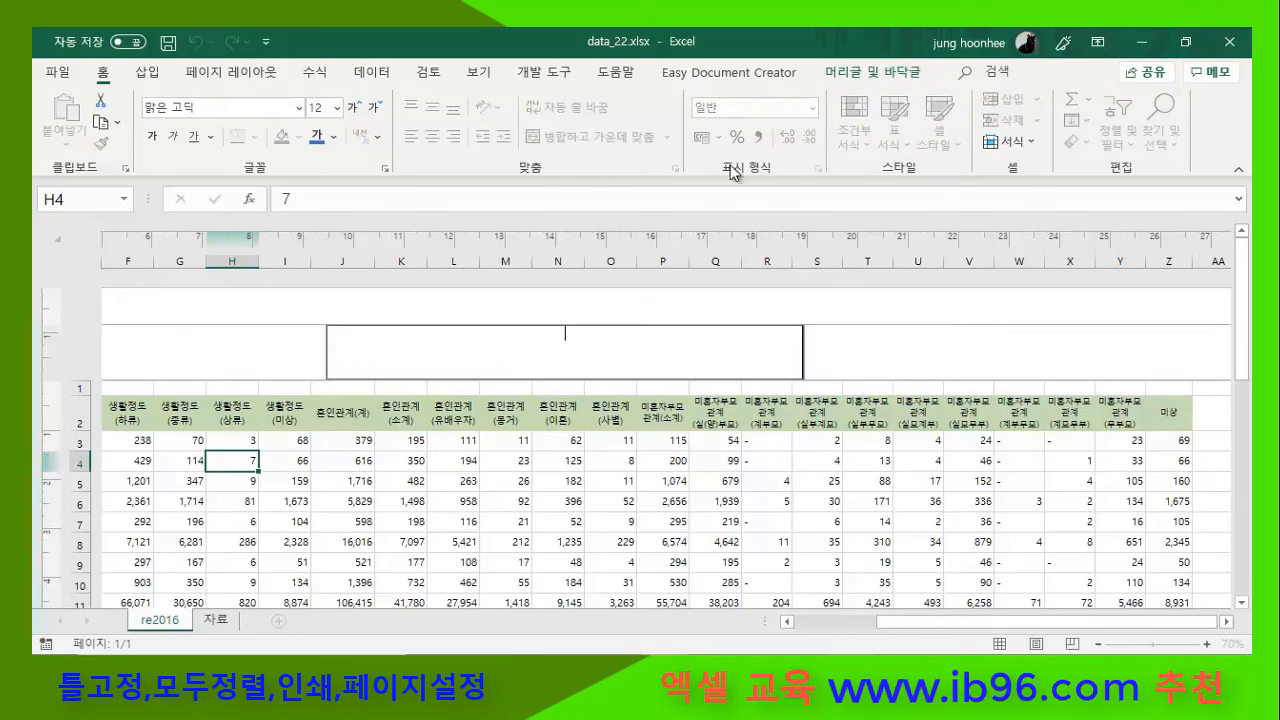
{"action": "left_click", "coordinate": [480, 73]}
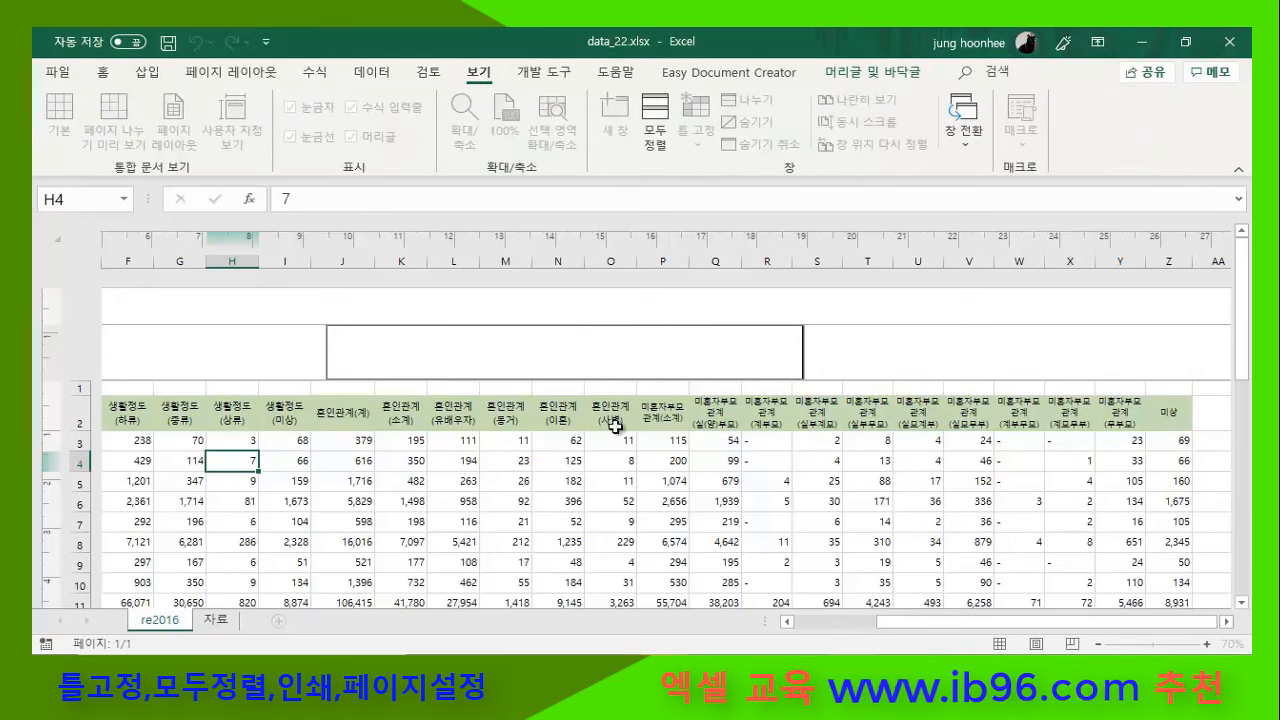
{"action": "left_click", "coordinate": [505, 461]}
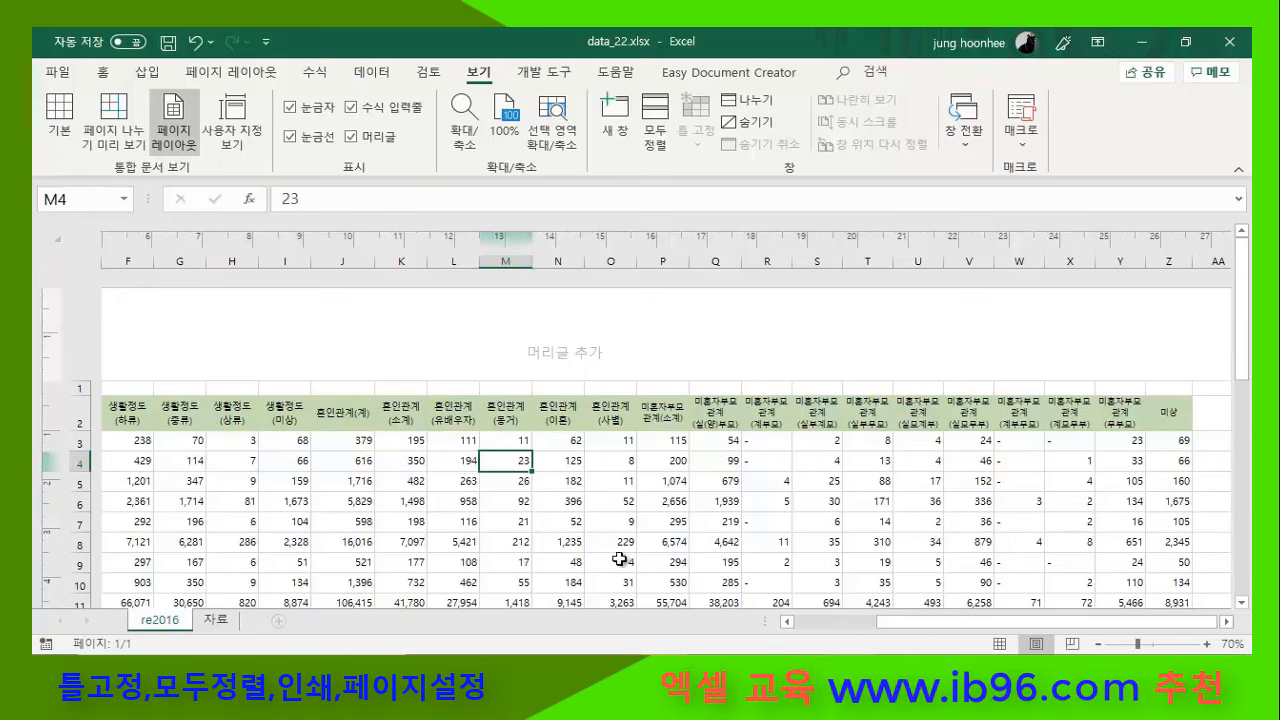
{"action": "left_click", "coordinate": [558, 481]}
{"action": "left_click", "coordinate": [455, 520]}
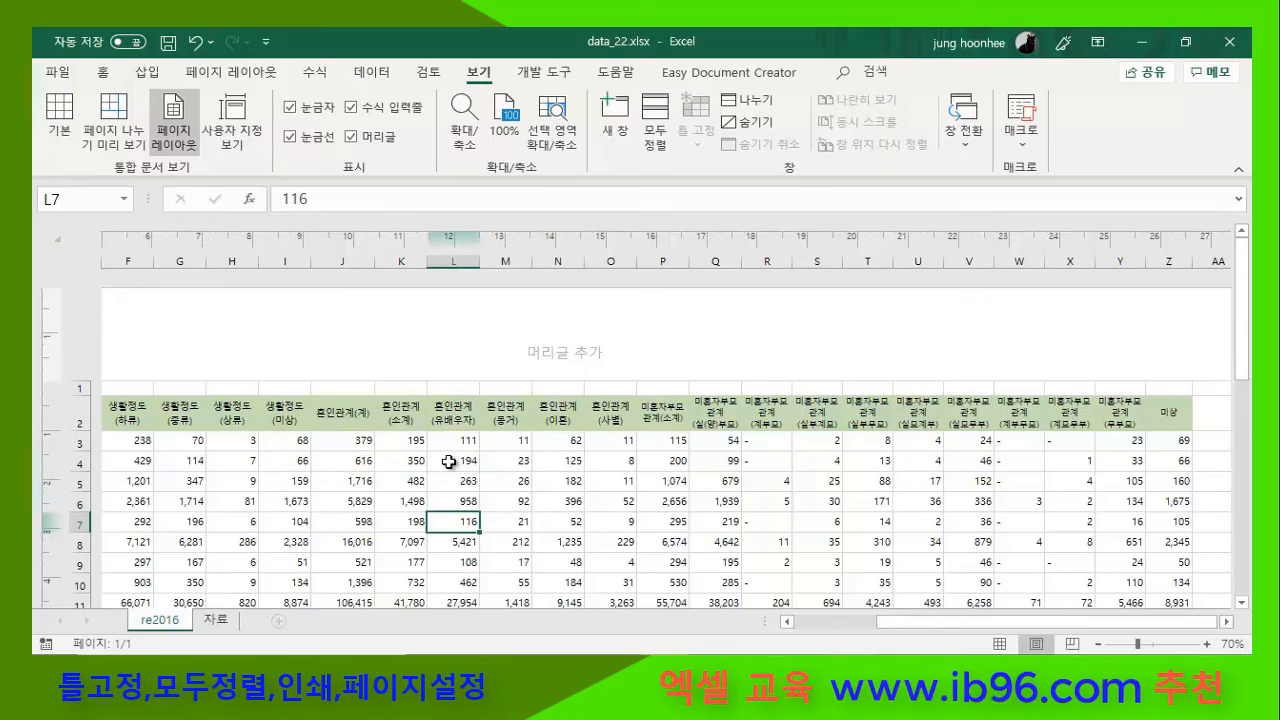
{"action": "left_click", "coordinate": [557, 372]}
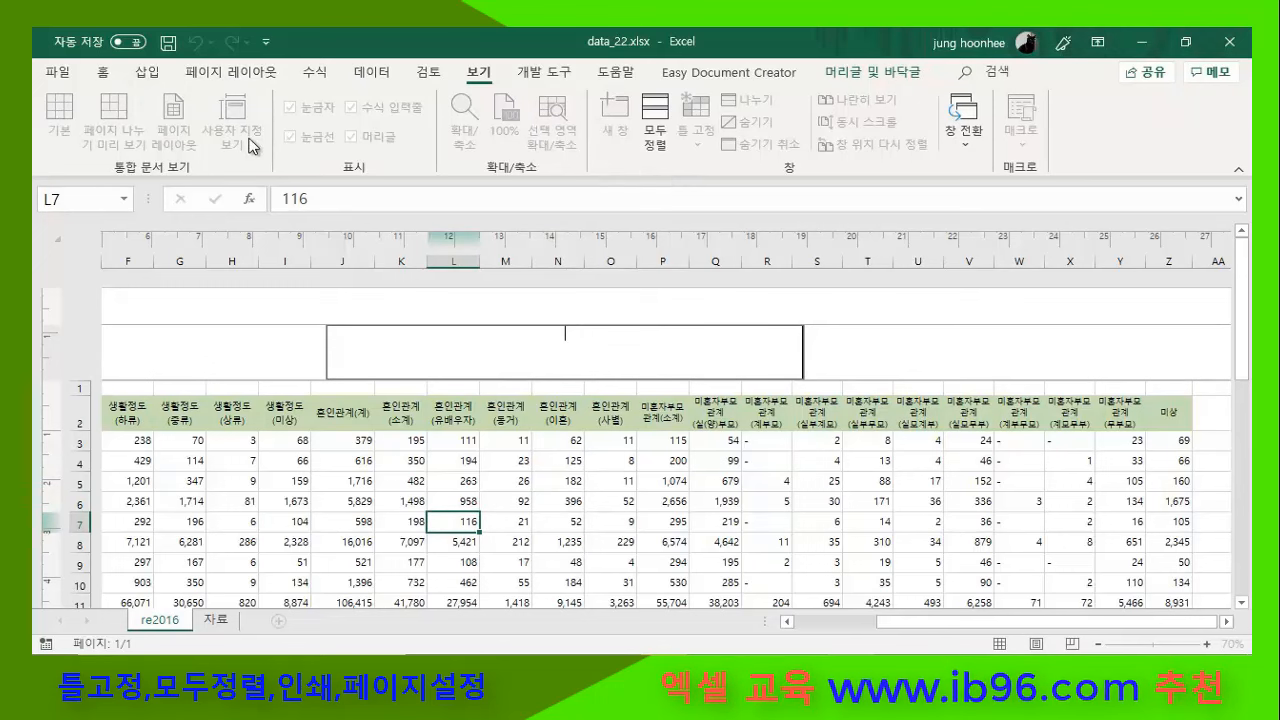
{"action": "left_click", "coordinate": [516, 503]}
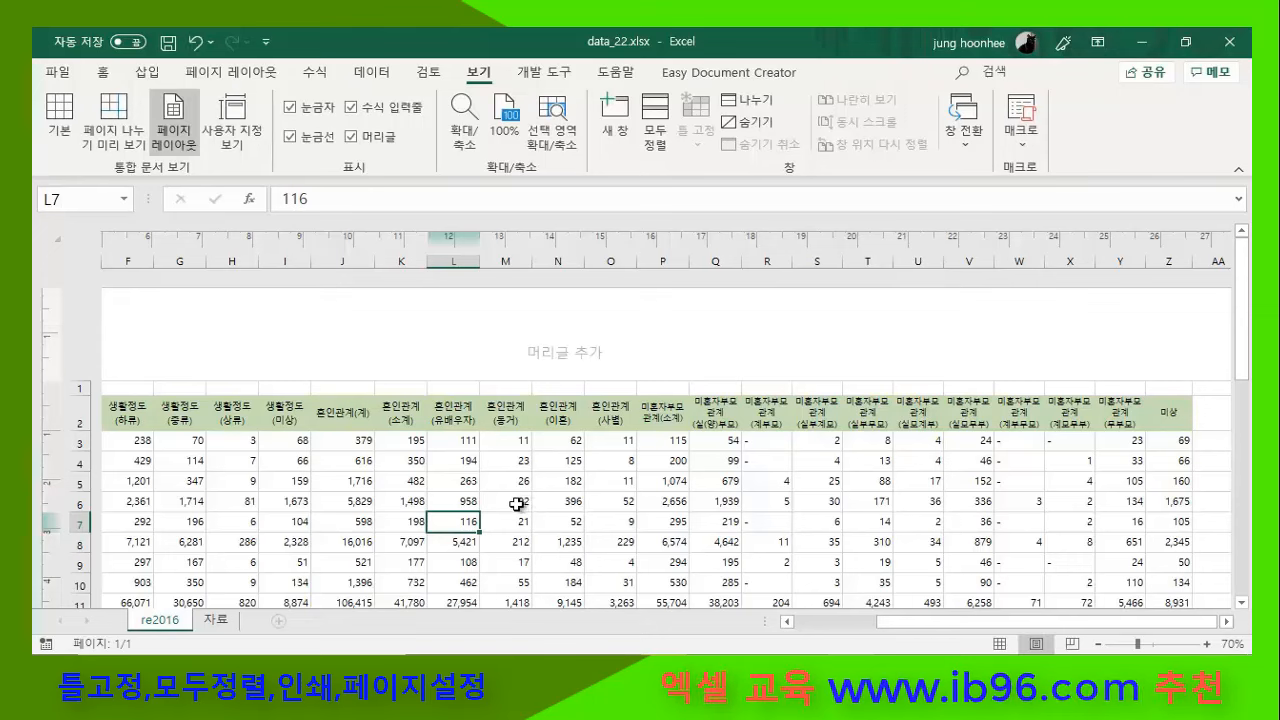
- Switch the re2016 sheet from Page Layout to Normal view and select the CODE heading in cell B2
{"action": "left_click", "coordinate": [516, 503]}
{"action": "left_click", "coordinate": [59, 118]}
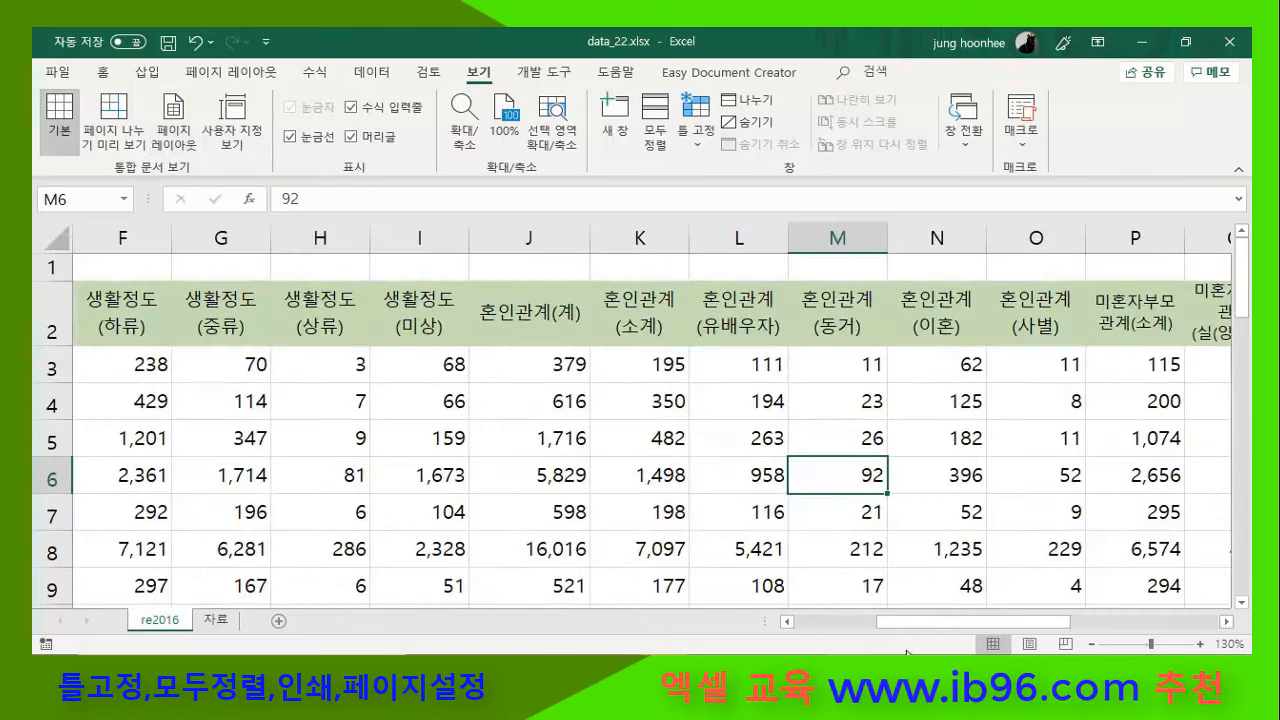
{"action": "left_click_drag", "start_coordinate": [903, 621], "coordinate": [821, 621]}
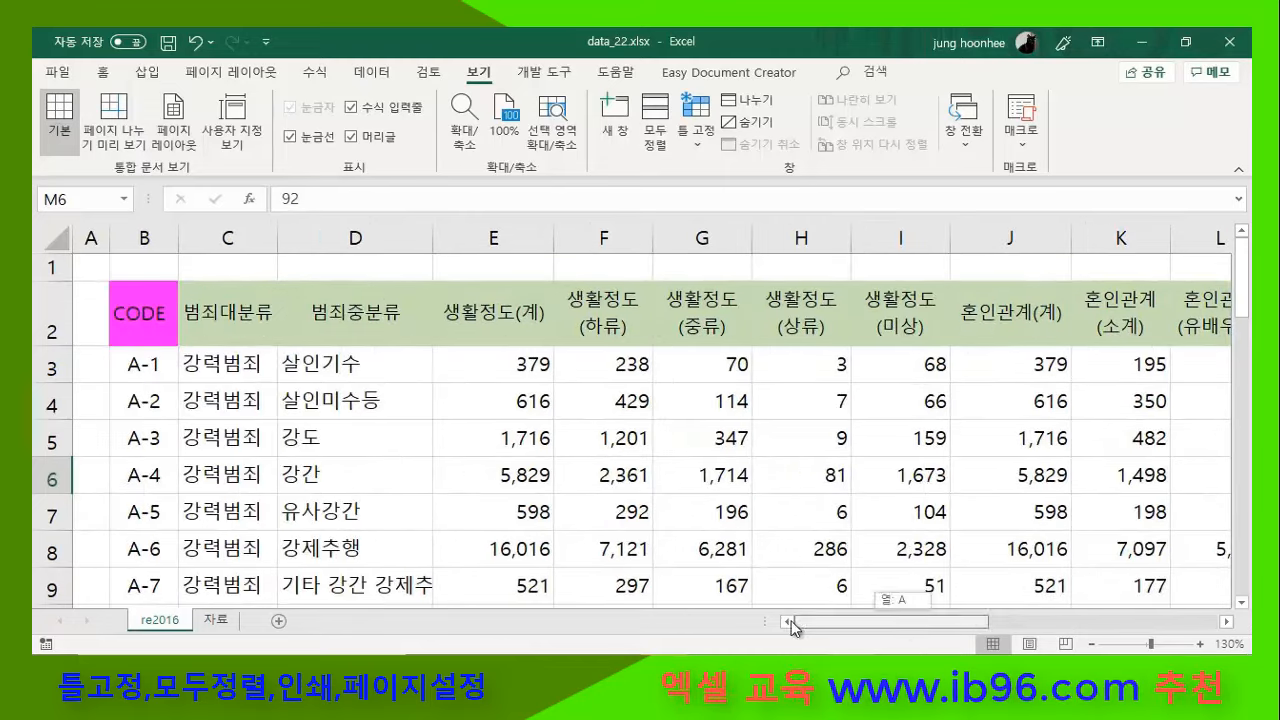
{"action": "left_click", "coordinate": [131, 311]}
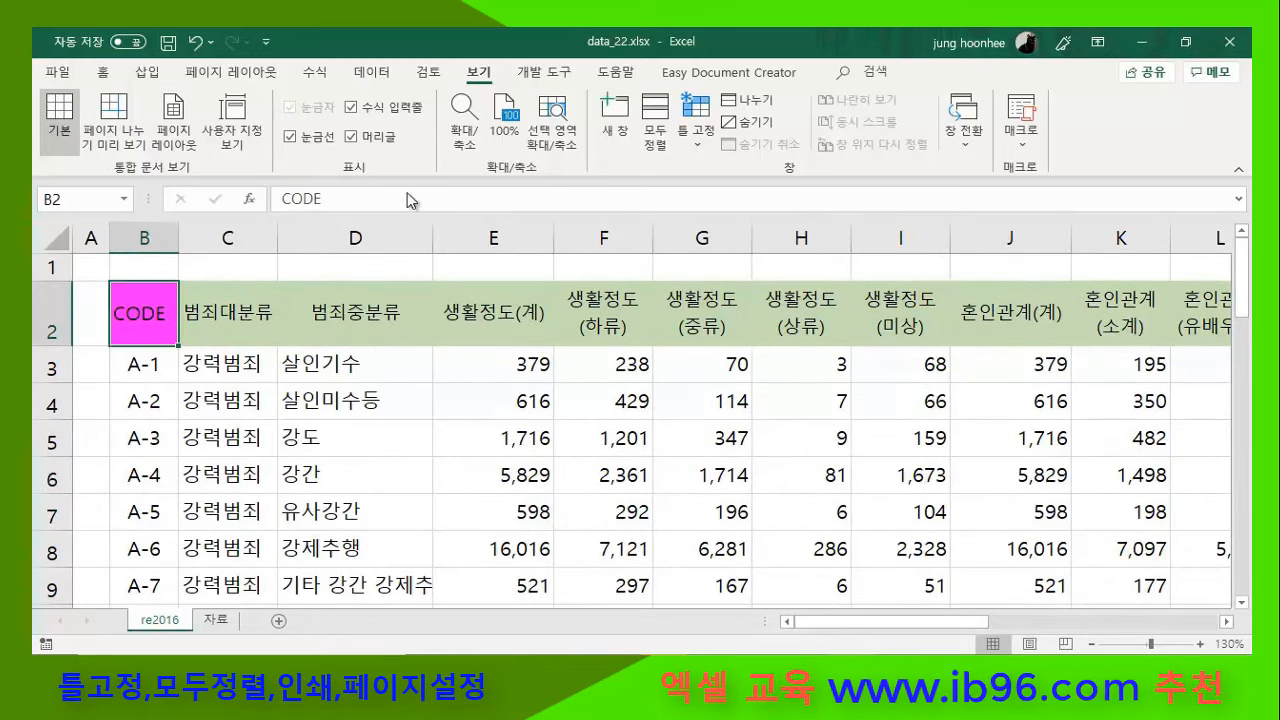
- Open the print preview, look across the full width of the re2016 page, and return to the worksheet
{"action": "left_click", "coordinate": [57, 72]}
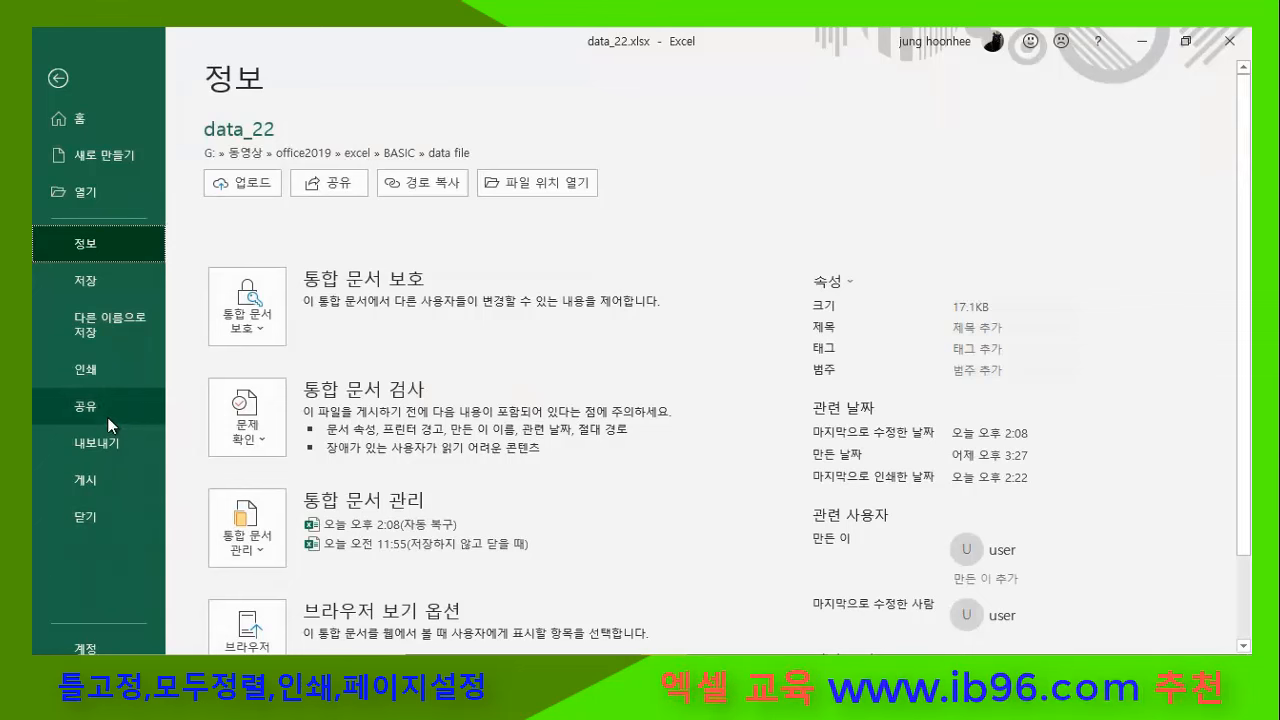
{"action": "left_click", "coordinate": [114, 369]}
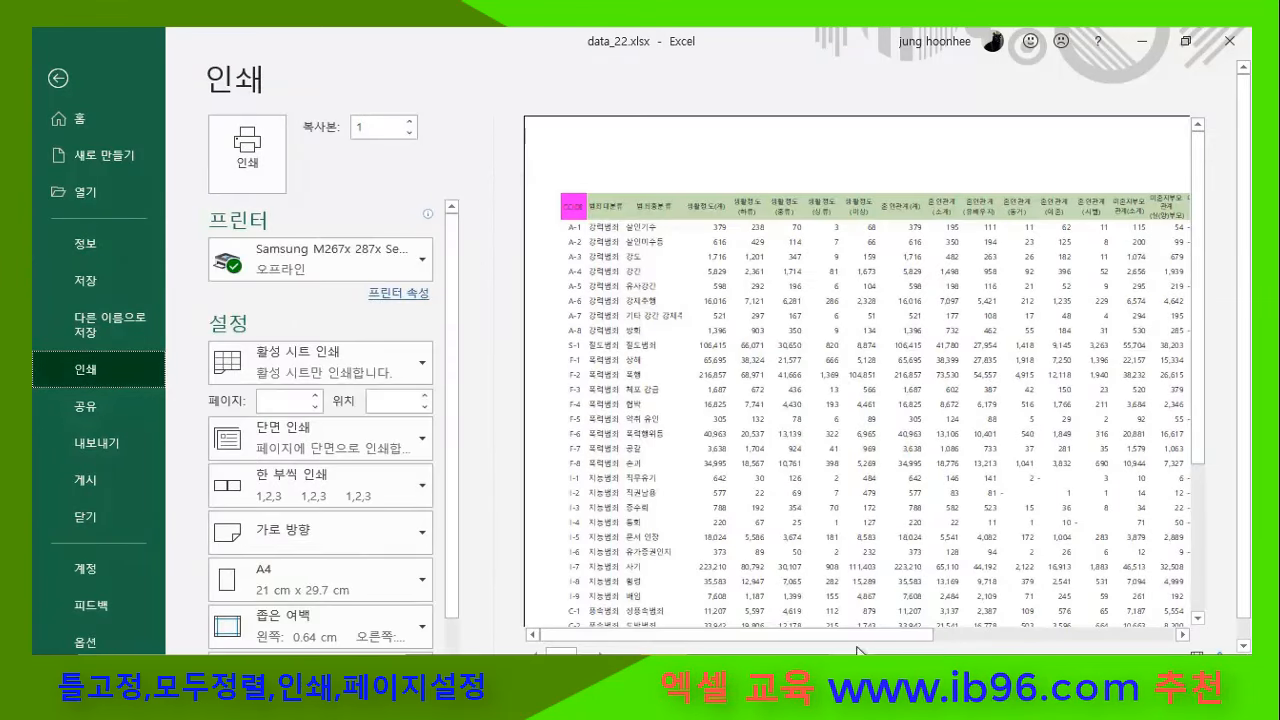
{"action": "left_click_drag", "start_coordinate": [857, 636], "coordinate": [1097, 636]}
{"action": "left_click", "coordinate": [57, 79]}
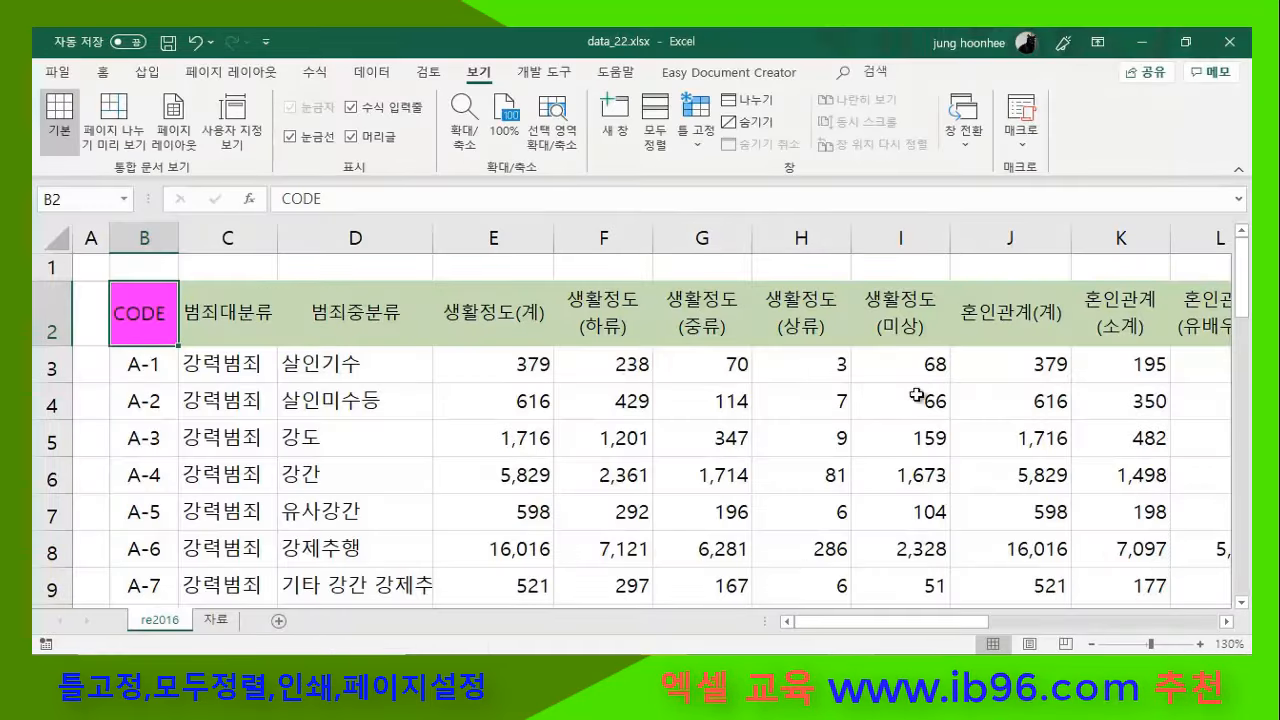